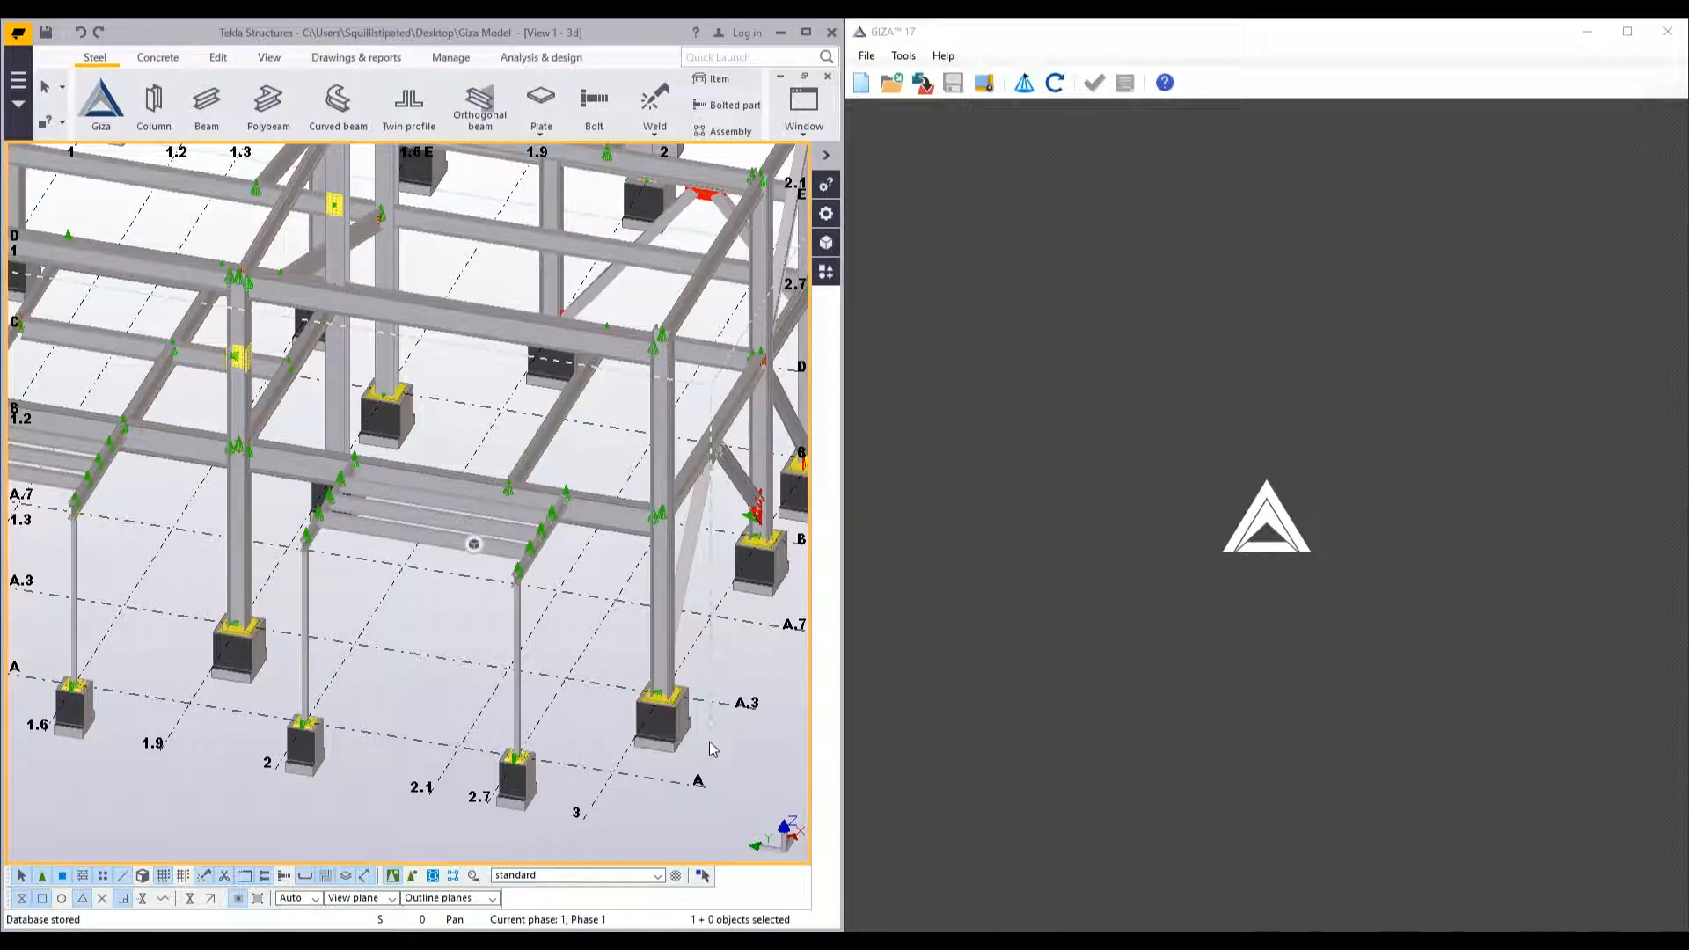
- Select the framing bay with the infill beams, columns and footings in the Tekla model and load its connections into GIZA
{"action": "left_click_drag", "start_coordinate": [717, 762], "coordinate": [243, 441]}
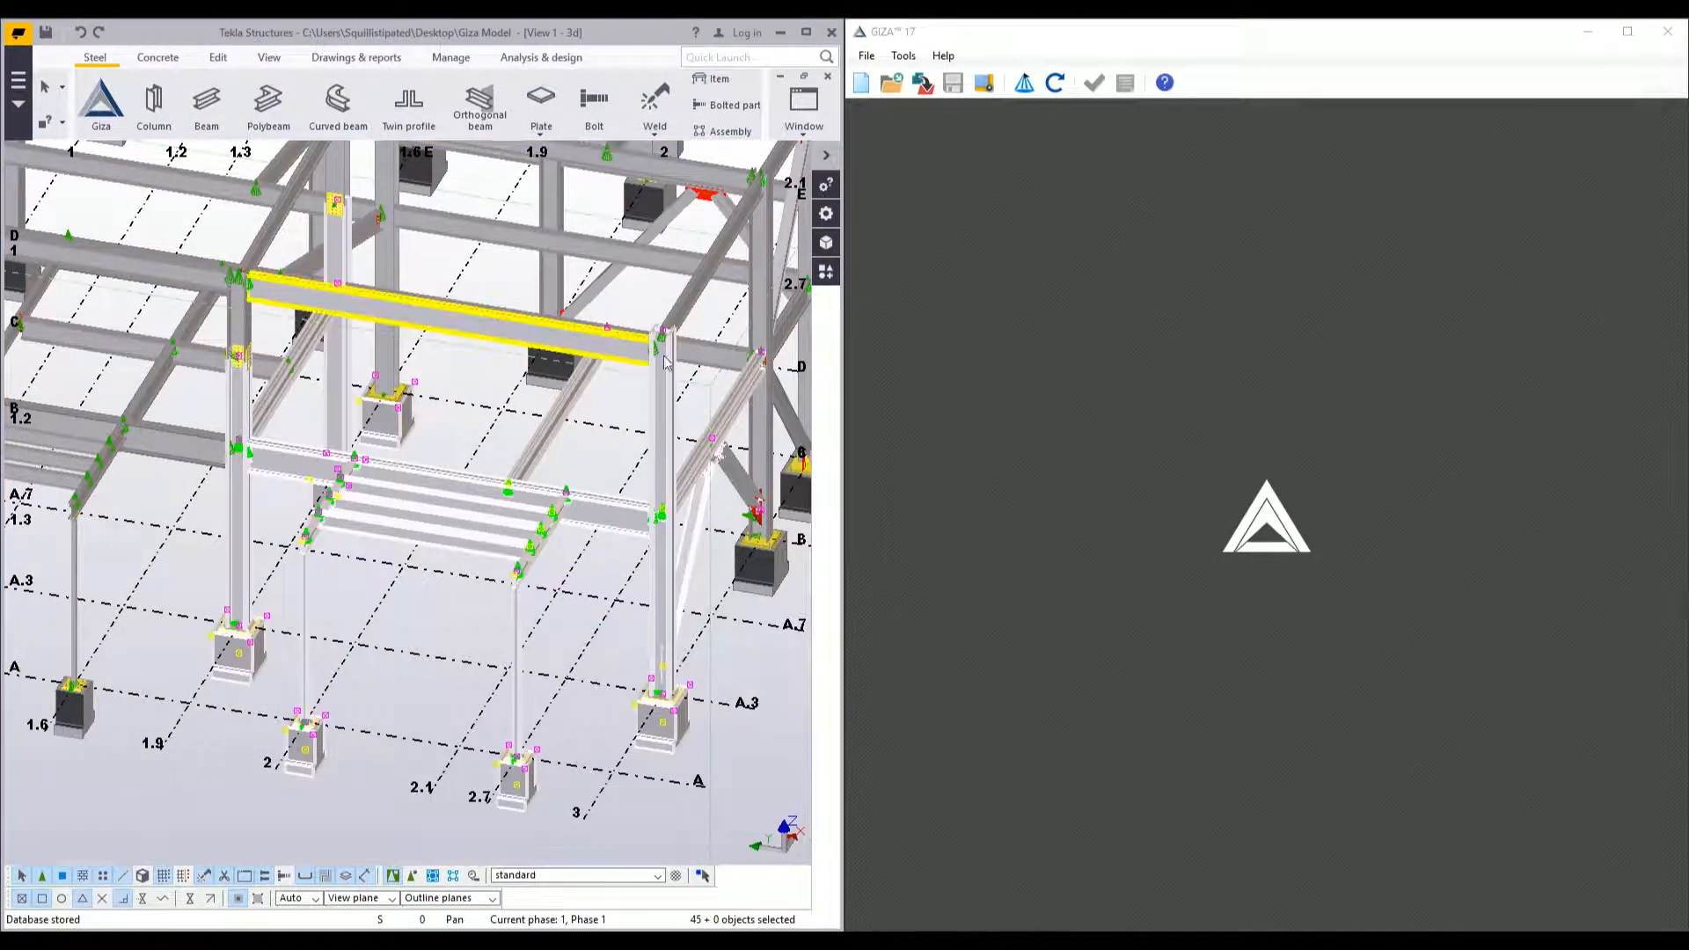
{"action": "left_click", "coordinate": [1024, 88]}
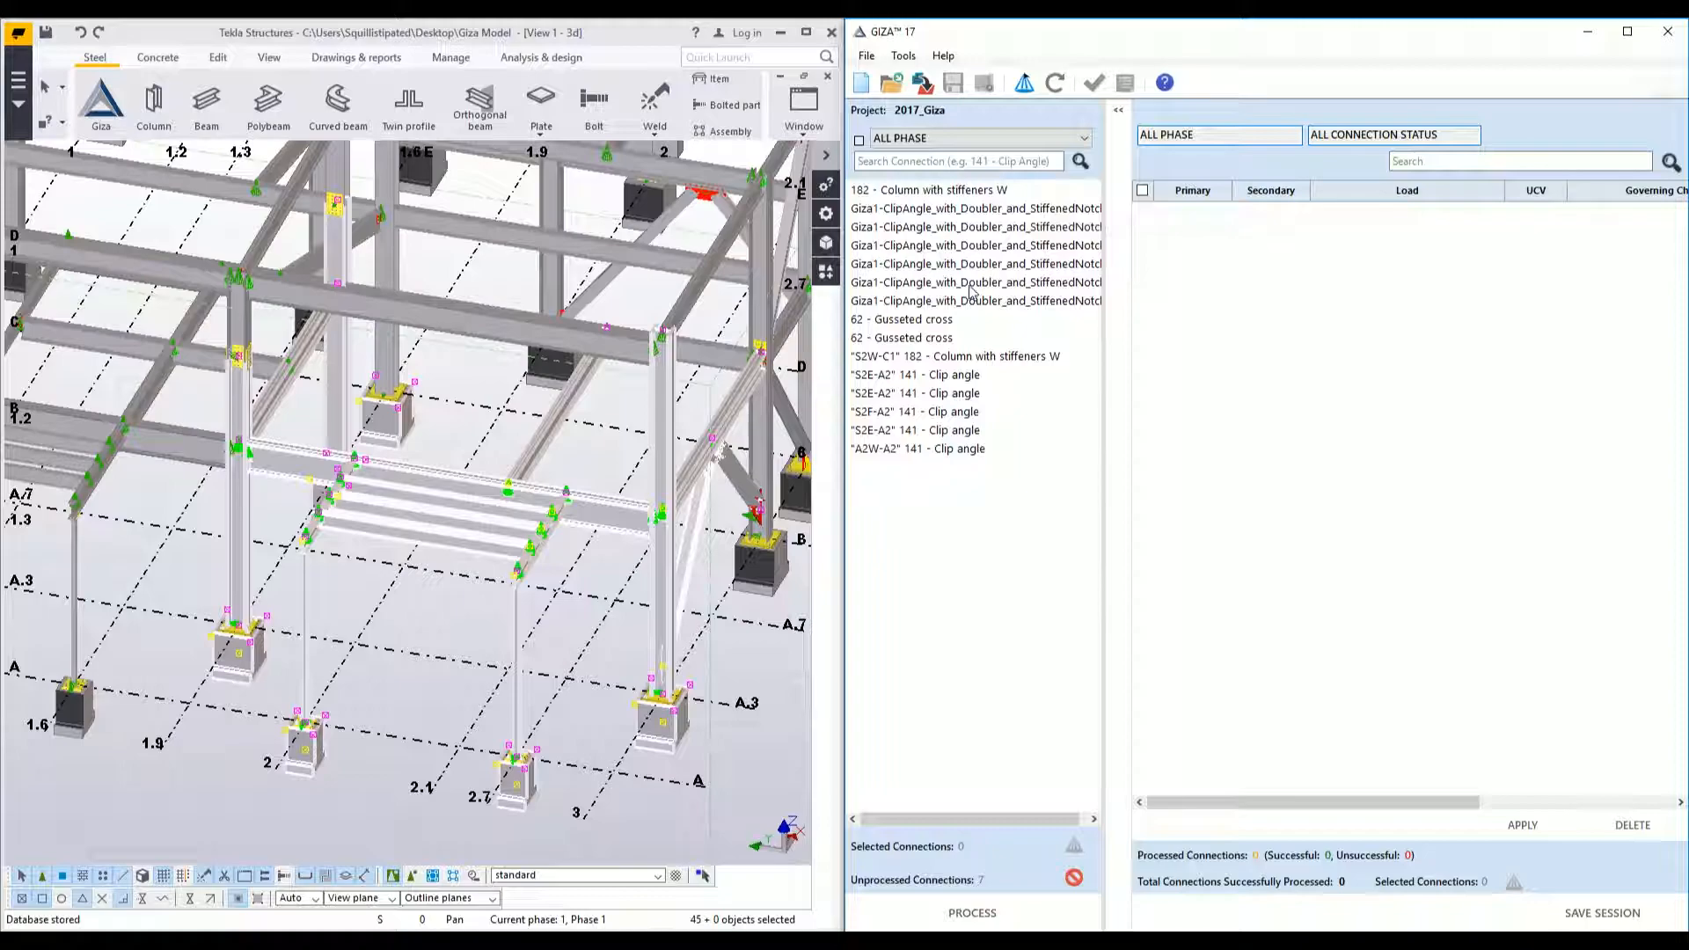
- Locate the first Giza1-ClipAngle_with_Doubler_and_StiffenedNotch connection from the GIZA list in the Tekla model
{"action": "left_click", "coordinate": [985, 211]}
{"action": "left_click", "coordinate": [944, 339]}
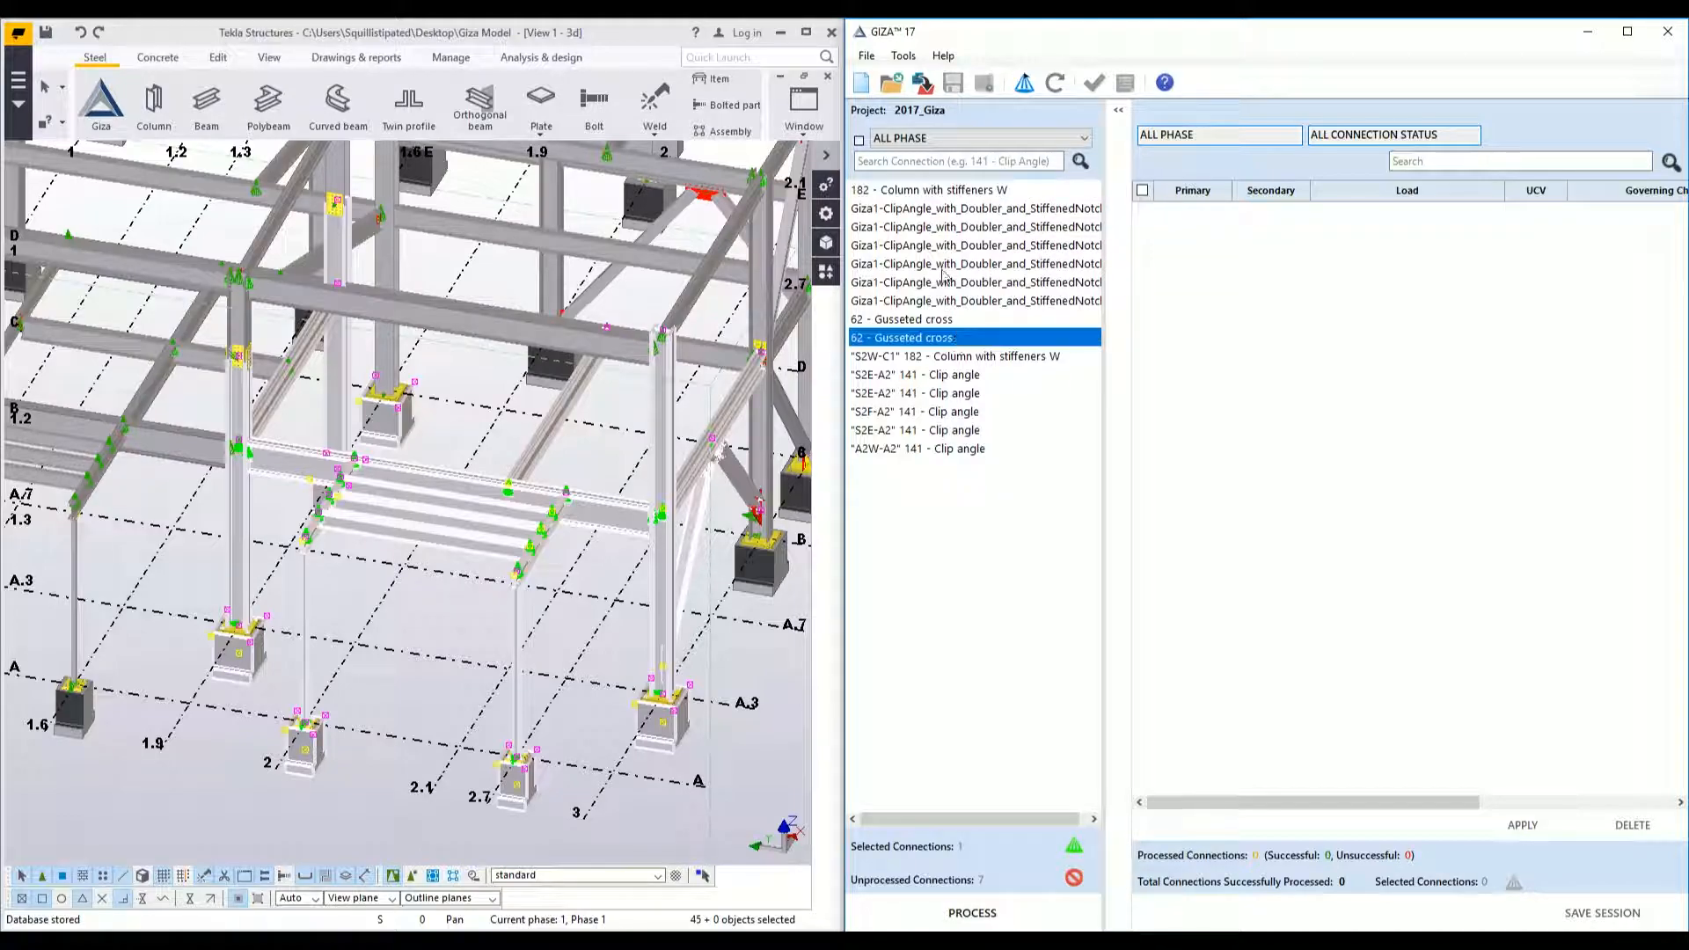
{"action": "left_click", "coordinate": [944, 264]}
{"action": "left_click", "coordinate": [959, 211]}
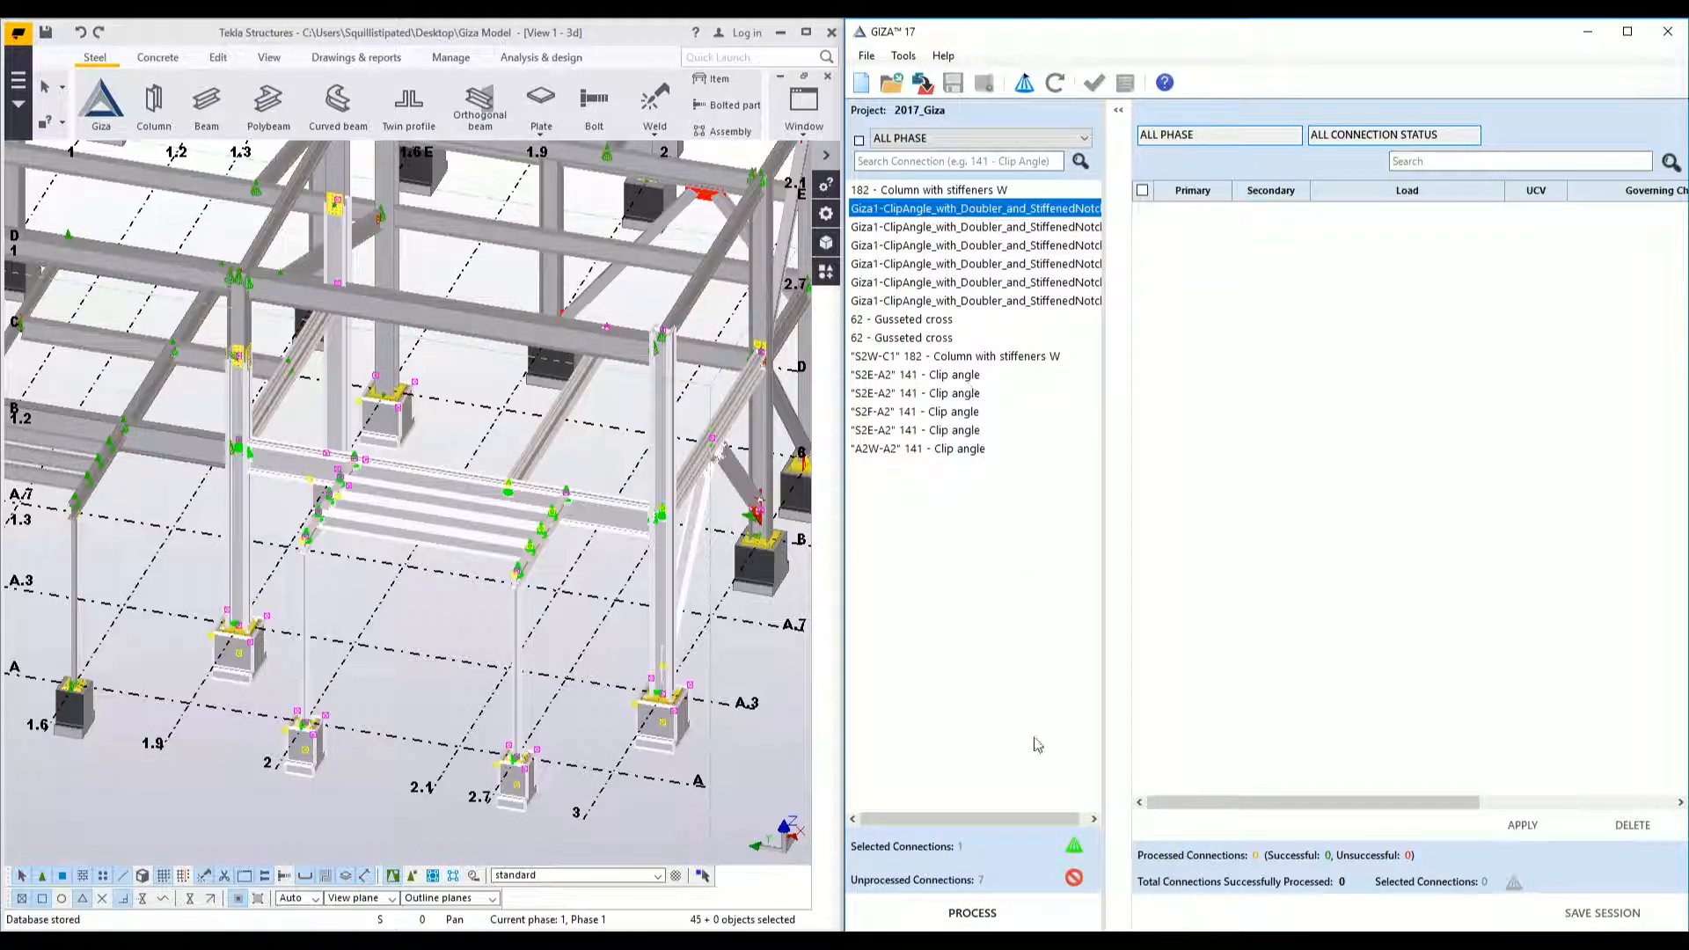
{"action": "left_click", "coordinate": [1073, 848]}
{"action": "scroll", "coordinate": [571, 392], "scroll_direction": "up", "scroll_amount": 5}
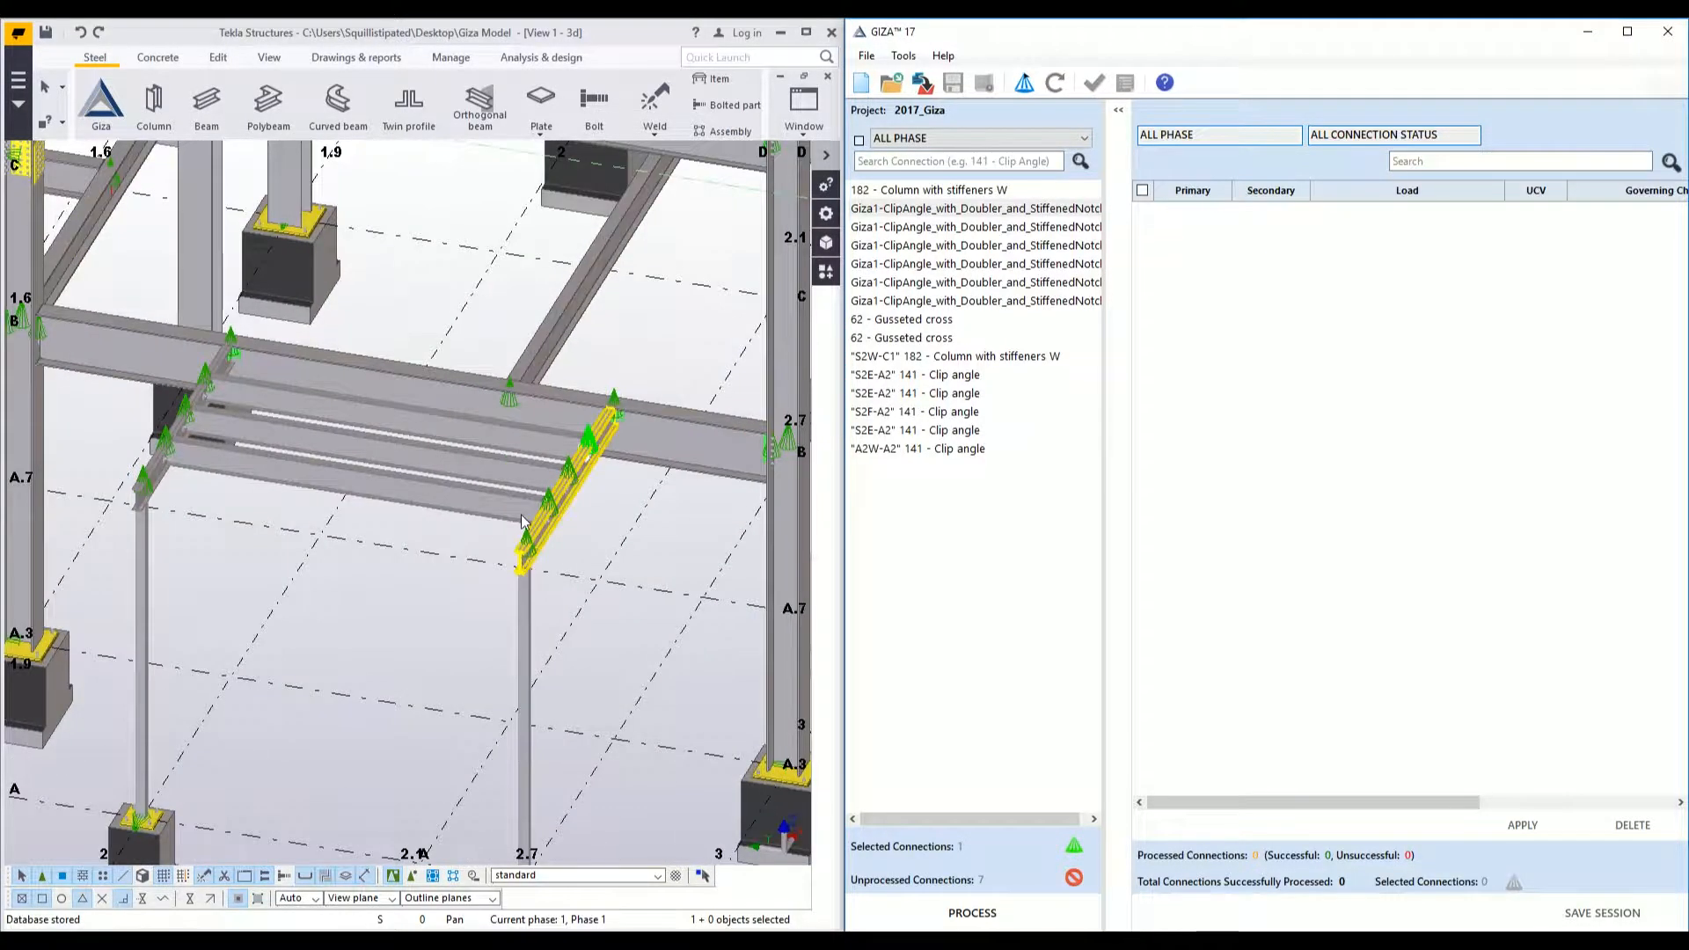
{"action": "scroll", "coordinate": [571, 392], "scroll_direction": "down", "scroll_amount": 3}
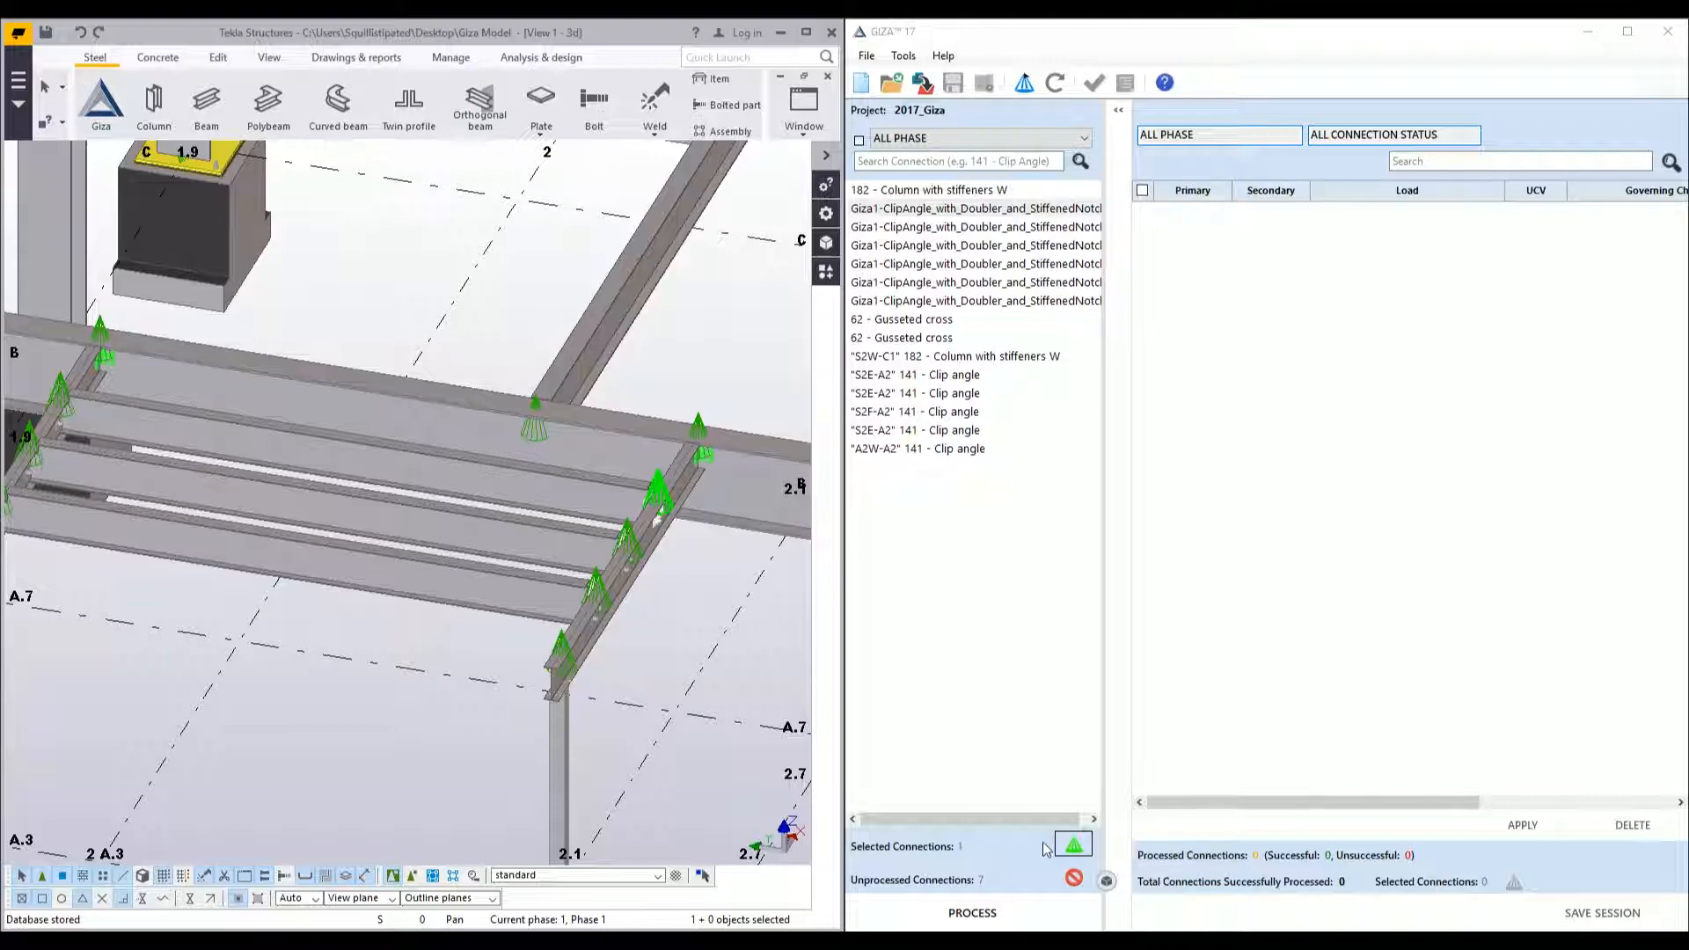
- Review the list of unprocessed connections, including the unsupported components, and close it
{"action": "left_click", "coordinate": [1074, 877]}
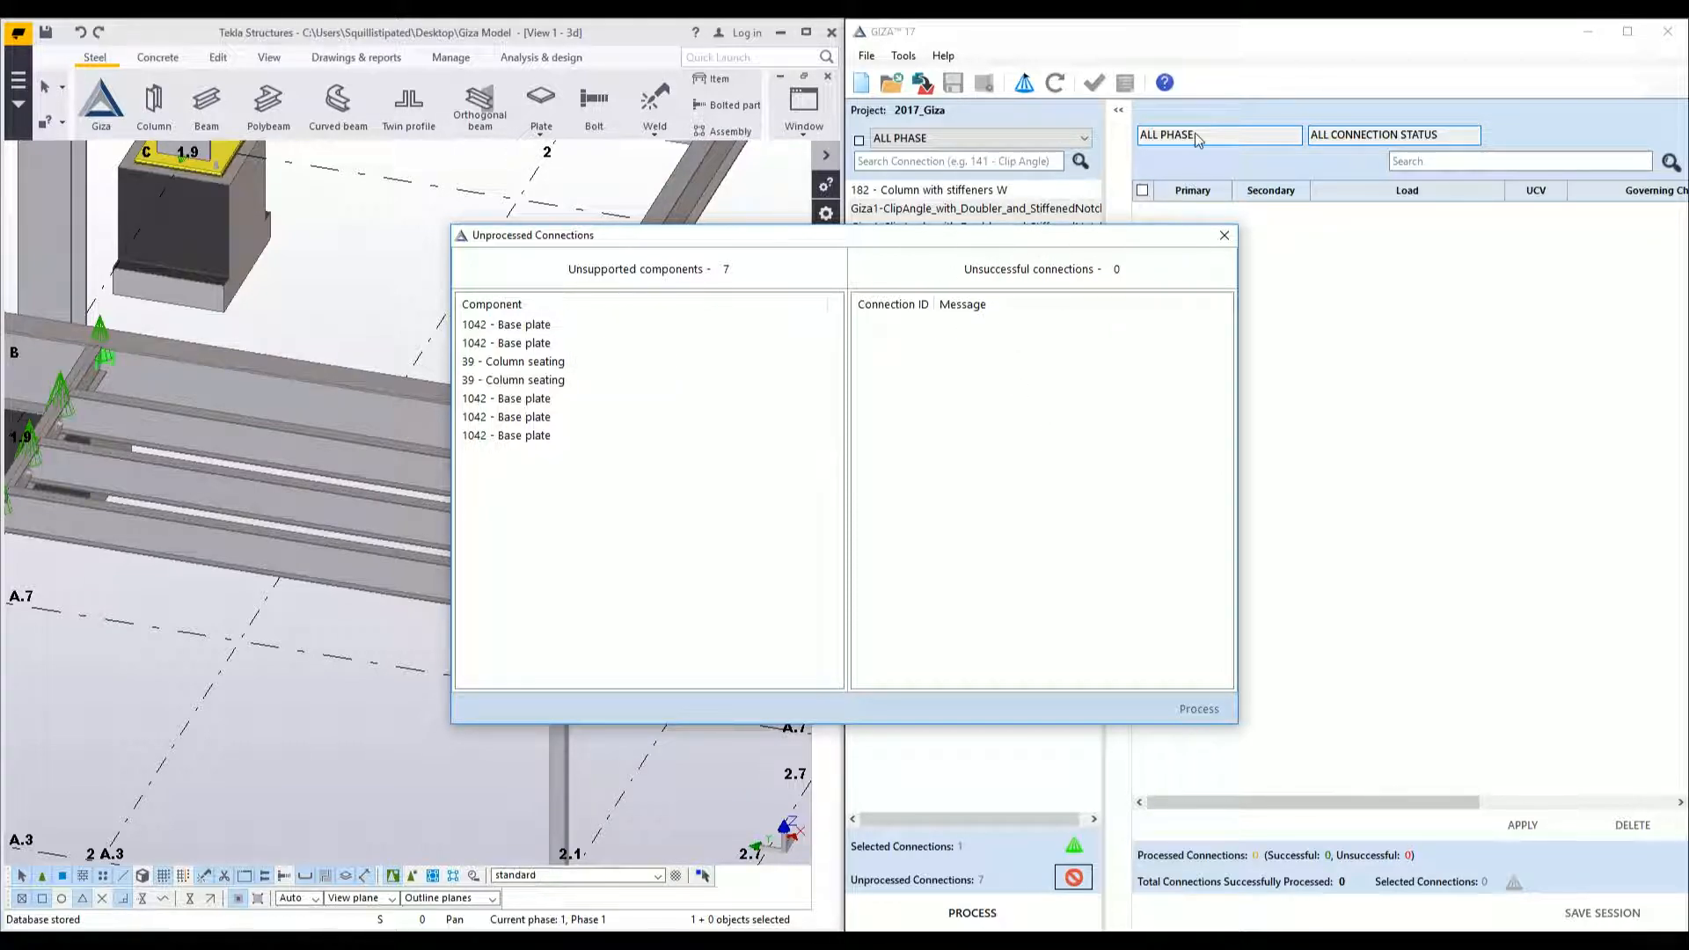
{"action": "left_click", "coordinate": [1224, 235]}
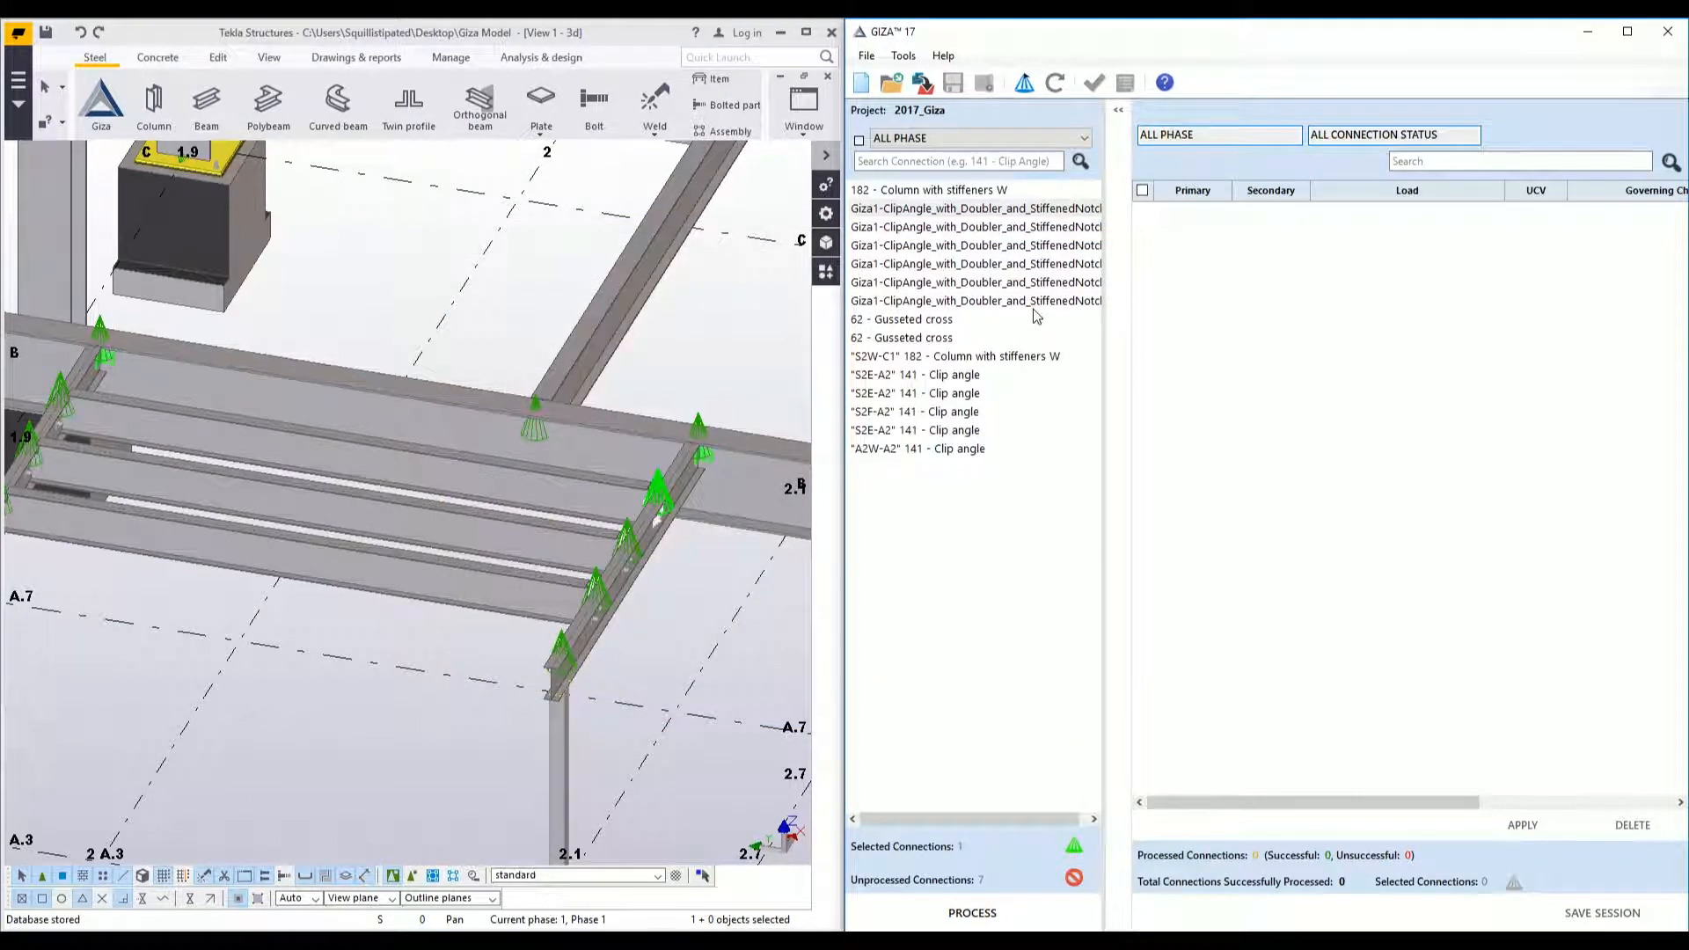
- Select all Giza1-ClipAngle_with_Doubler_and_StiffenedNotch connections, highlight them in the model and process them
{"action": "left_click", "coordinate": [1035, 304]}
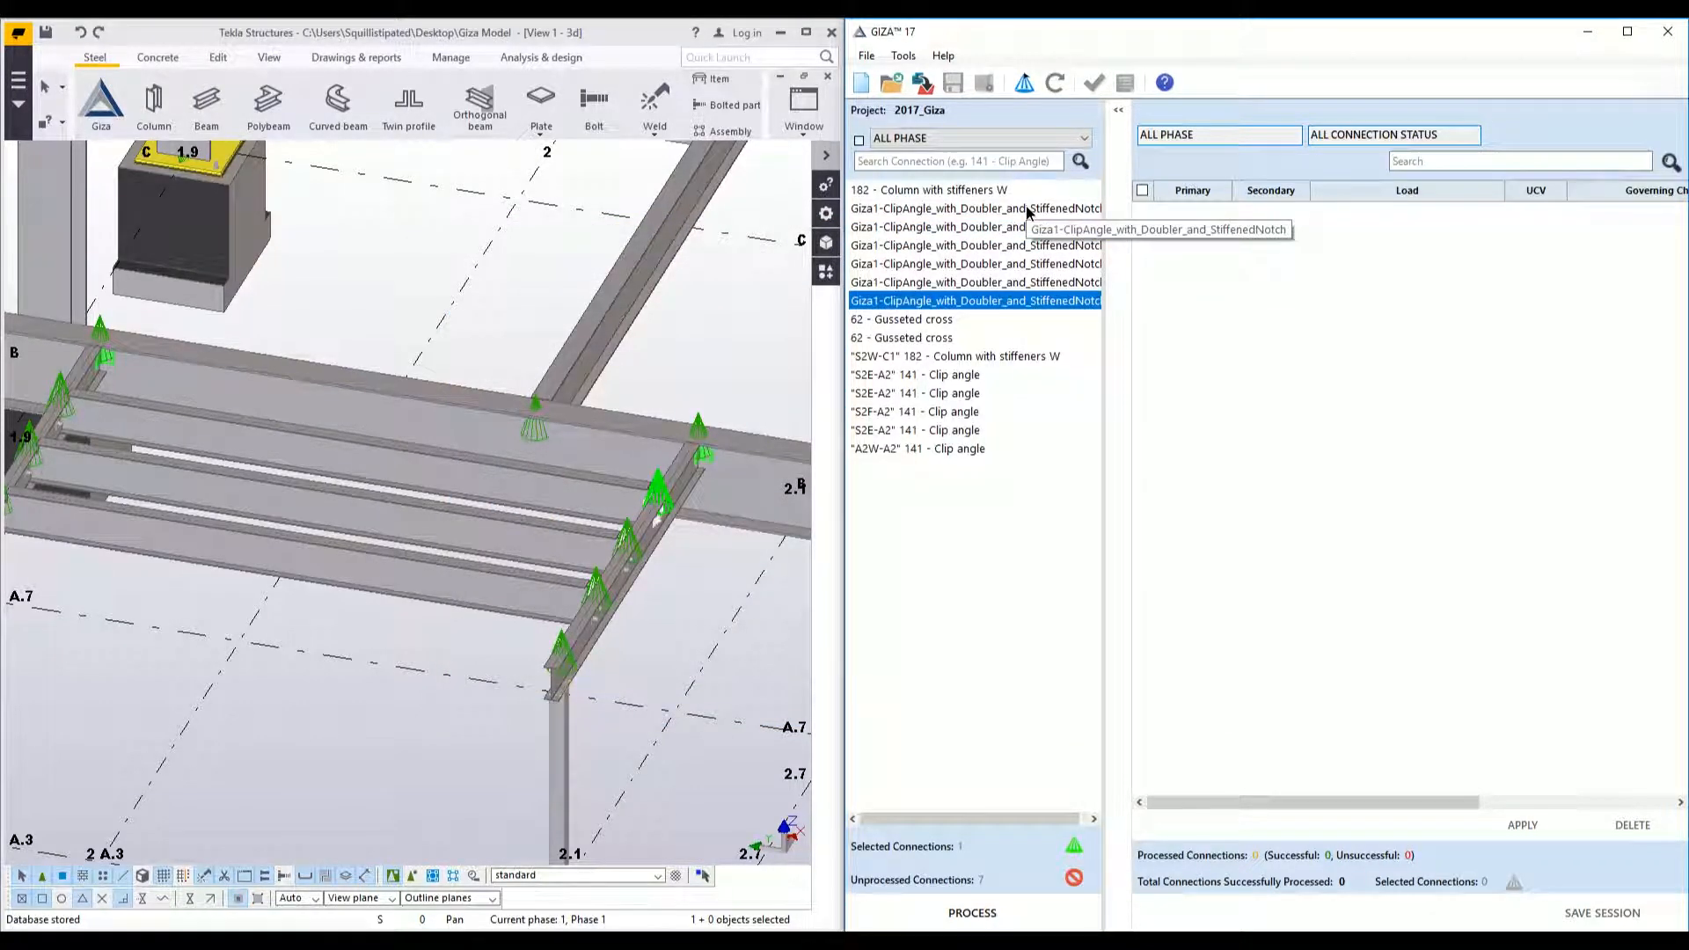
{"action": "left_click", "coordinate": [1027, 209], "text": "shift"}
{"action": "left_click", "coordinate": [1074, 844]}
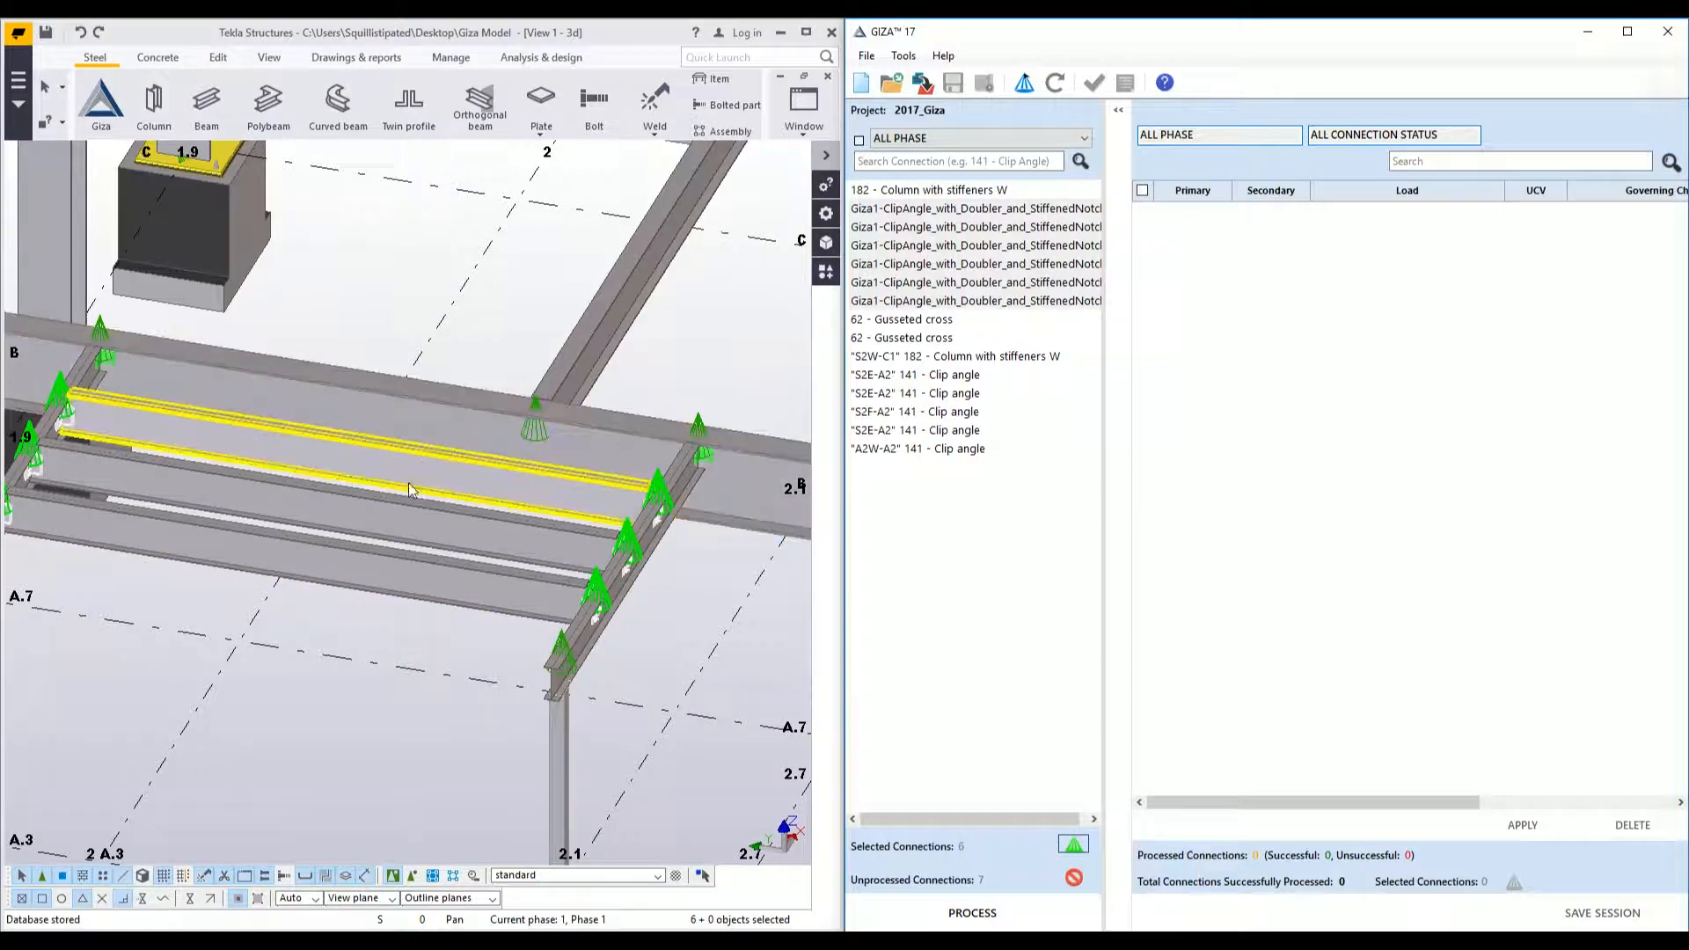
{"action": "middle_click_drag", "start_coordinate": [406, 501], "coordinate": [529, 470]}
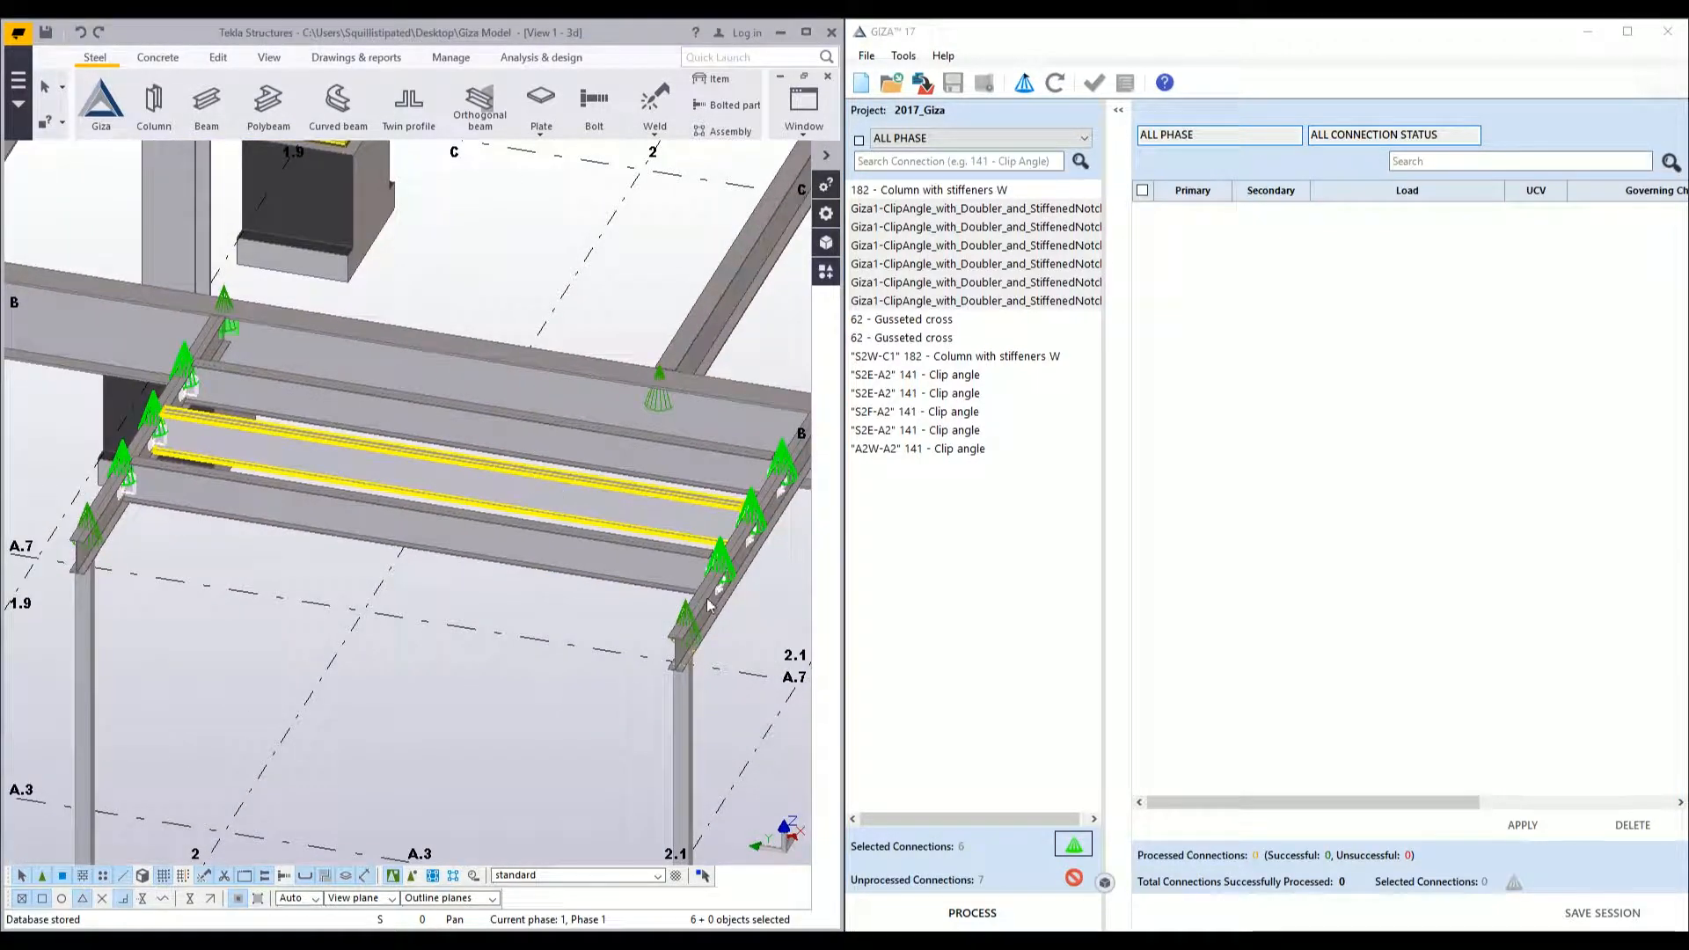
{"action": "left_click", "coordinate": [916, 912]}
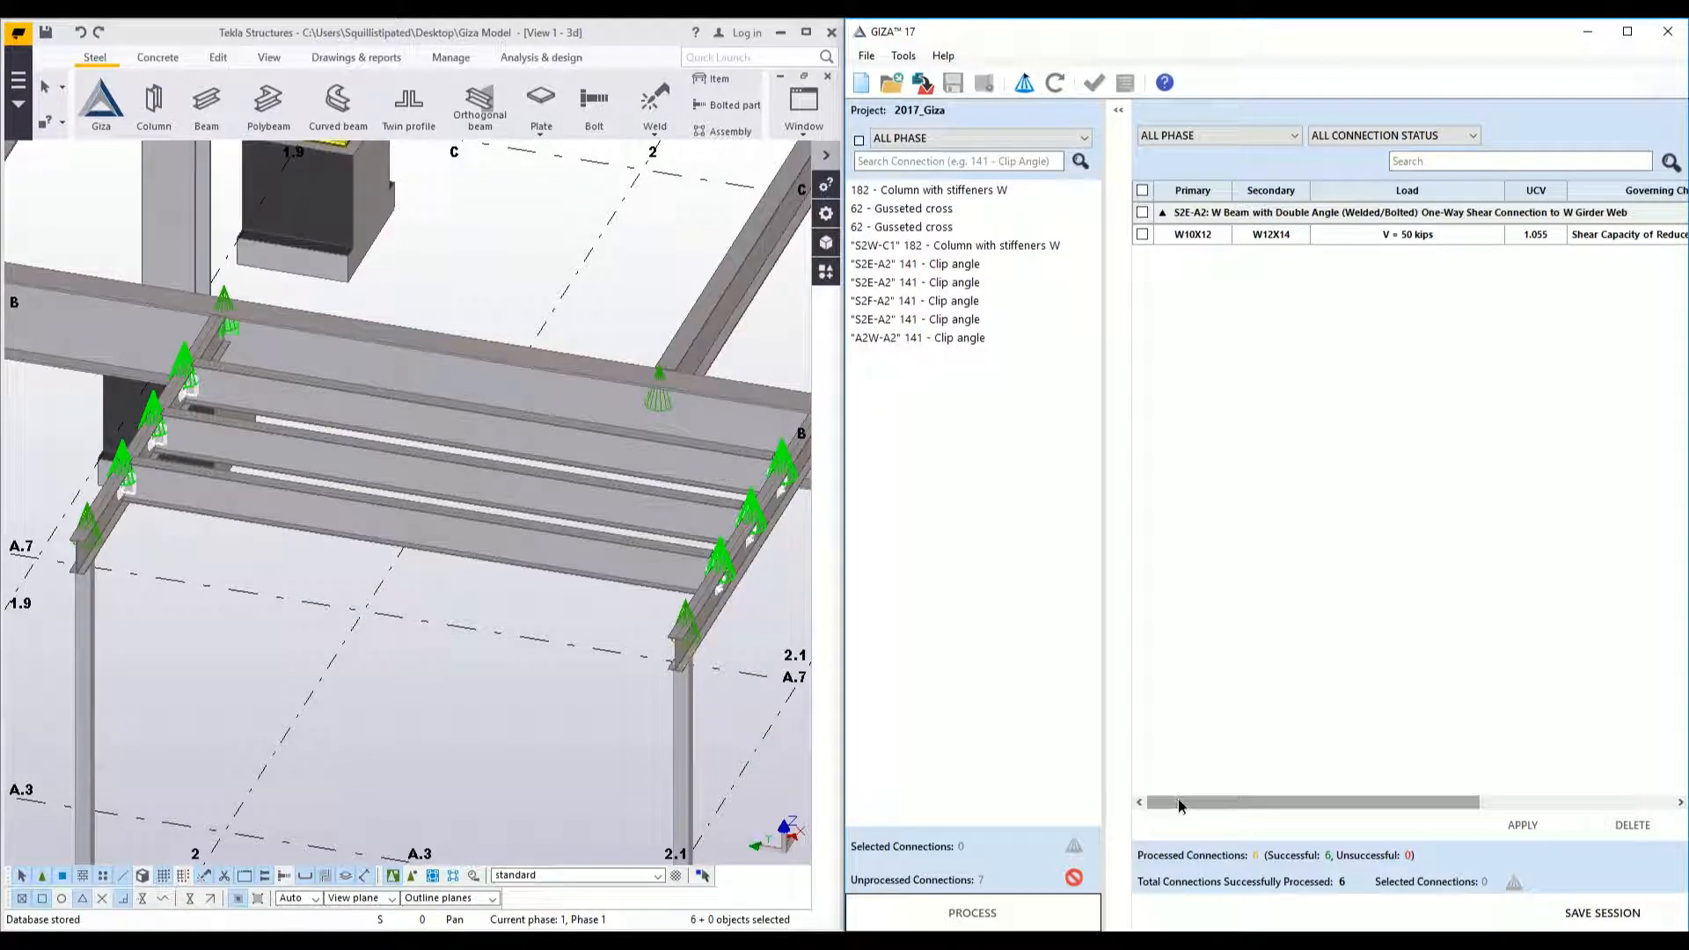
- Examine the processed W10X12 to W12X14 result row and the individual connections behind its count
{"action": "left_click_drag", "start_coordinate": [1204, 793], "coordinate": [1373, 763]}
{"action": "left_click", "coordinate": [1480, 234]}
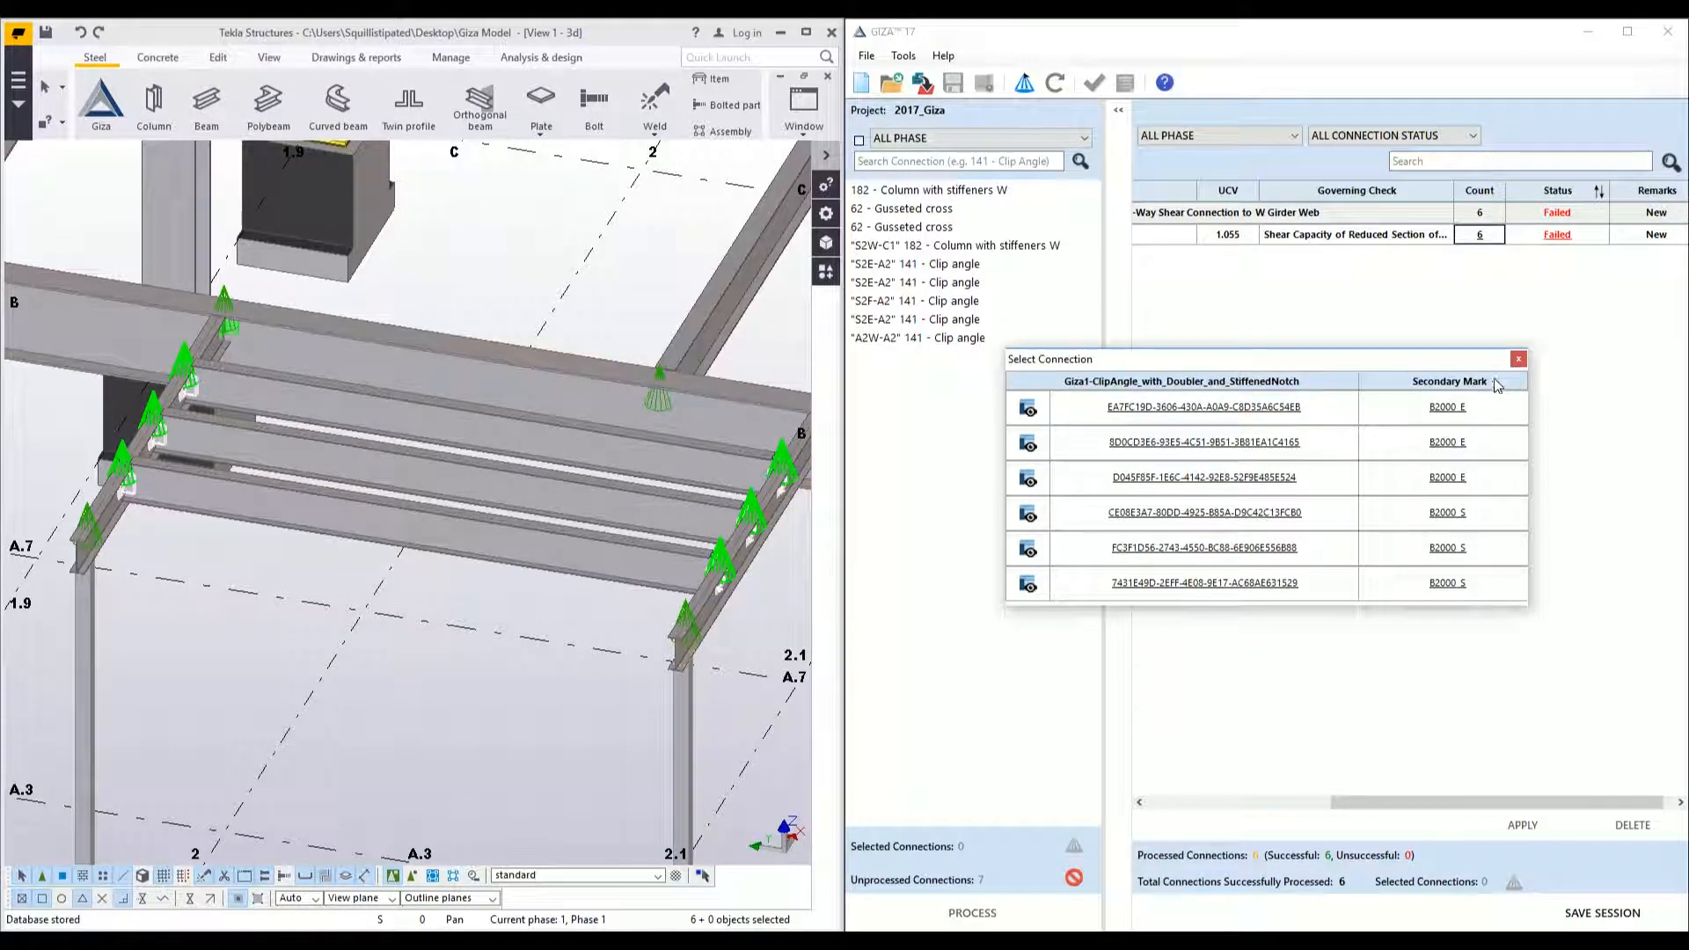
{"action": "left_click", "coordinate": [1517, 360]}
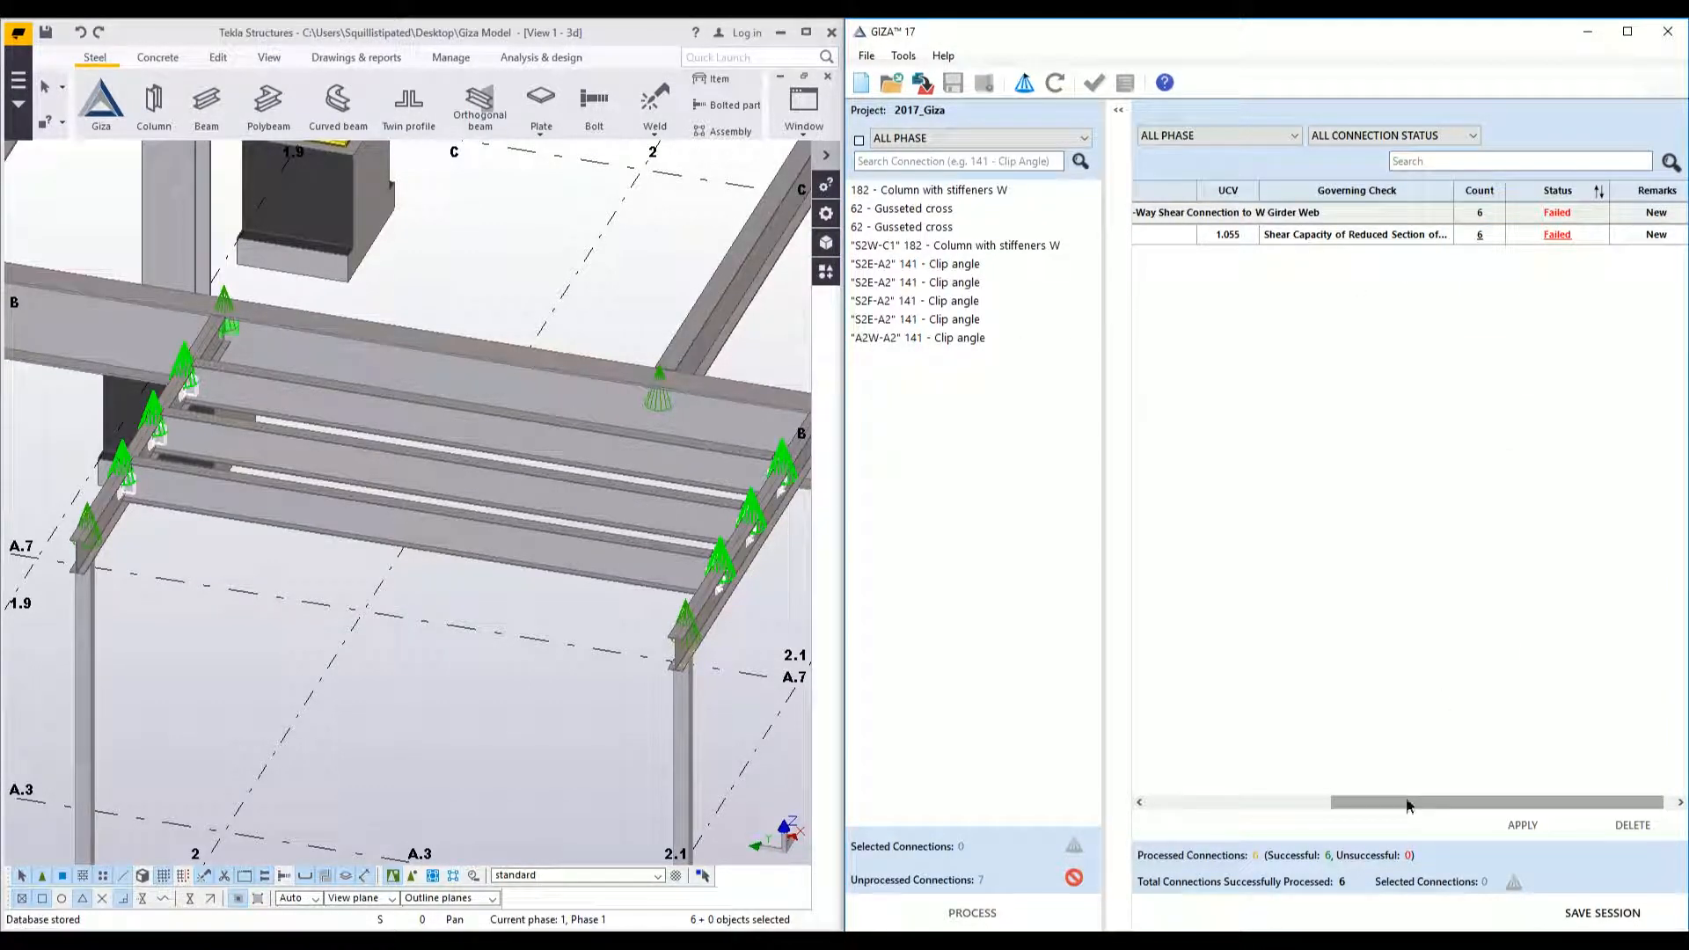
{"action": "left_click_drag", "start_coordinate": [1406, 801], "coordinate": [1215, 804]}
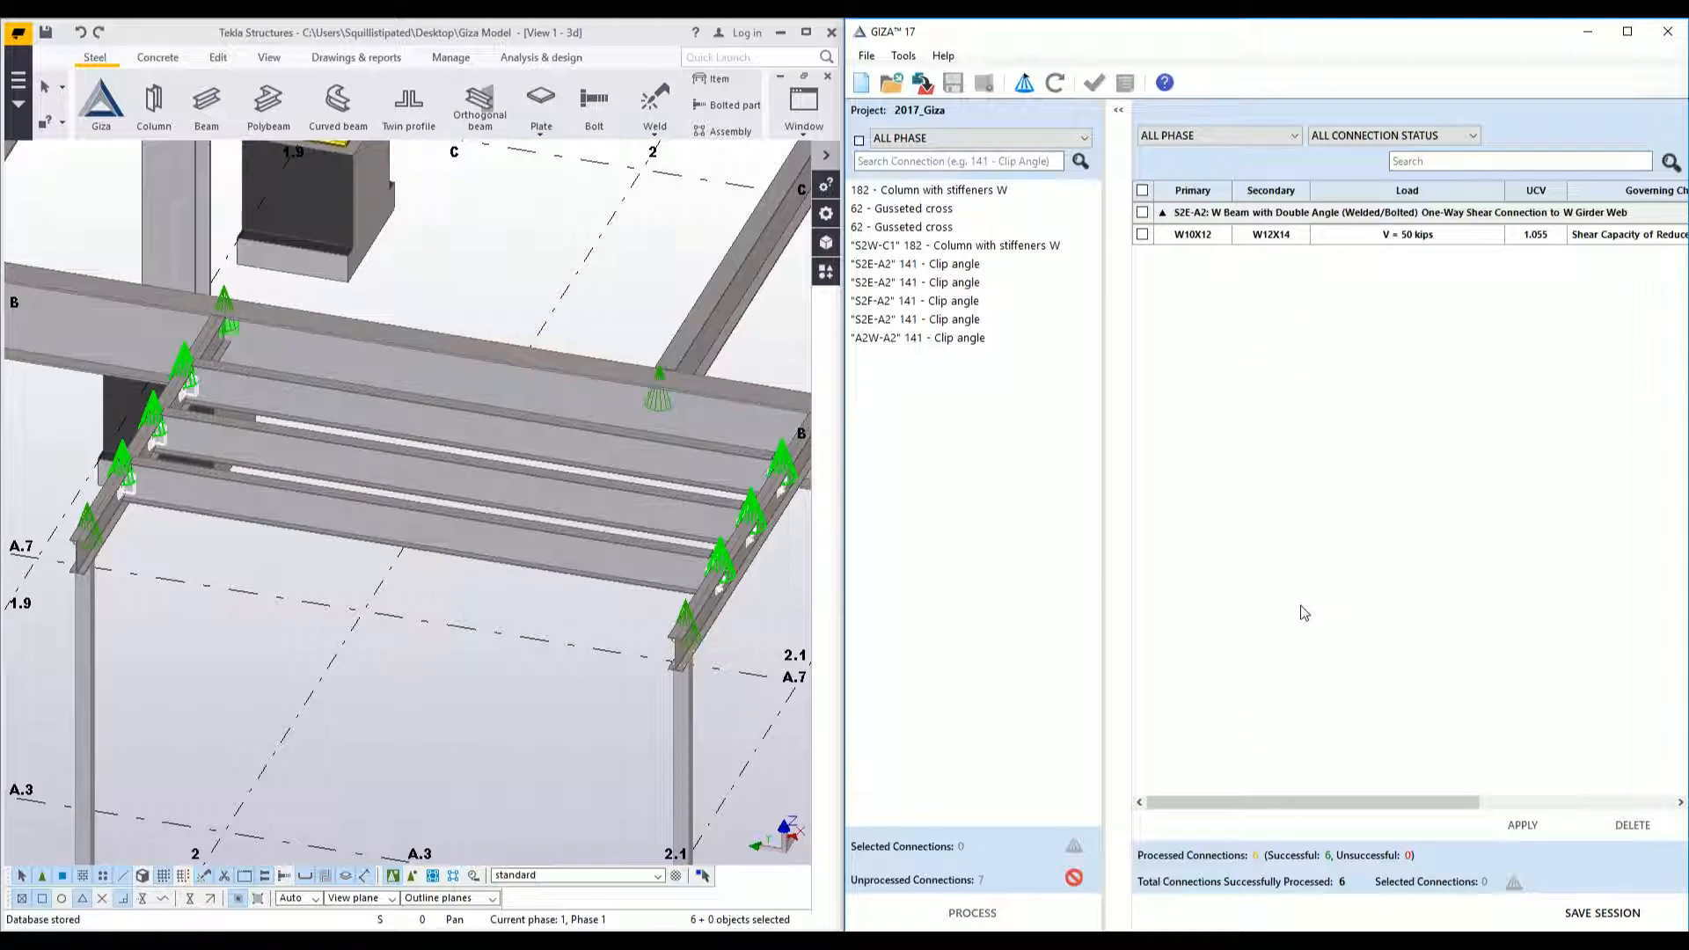
{"action": "mouse_move", "coordinate": [1280, 800]}
{"action": "left_mouse_down"}
{"action": "mouse_move", "coordinate": [1480, 804]}
{"action": "mouse_move", "coordinate": [1272, 802]}
{"action": "left_mouse_up"}
- Check the phase and connection status filter options of the processed results, keeping ALL PHASE and ALL CONNECTION STATUS
{"action": "left_click", "coordinate": [1211, 136]}
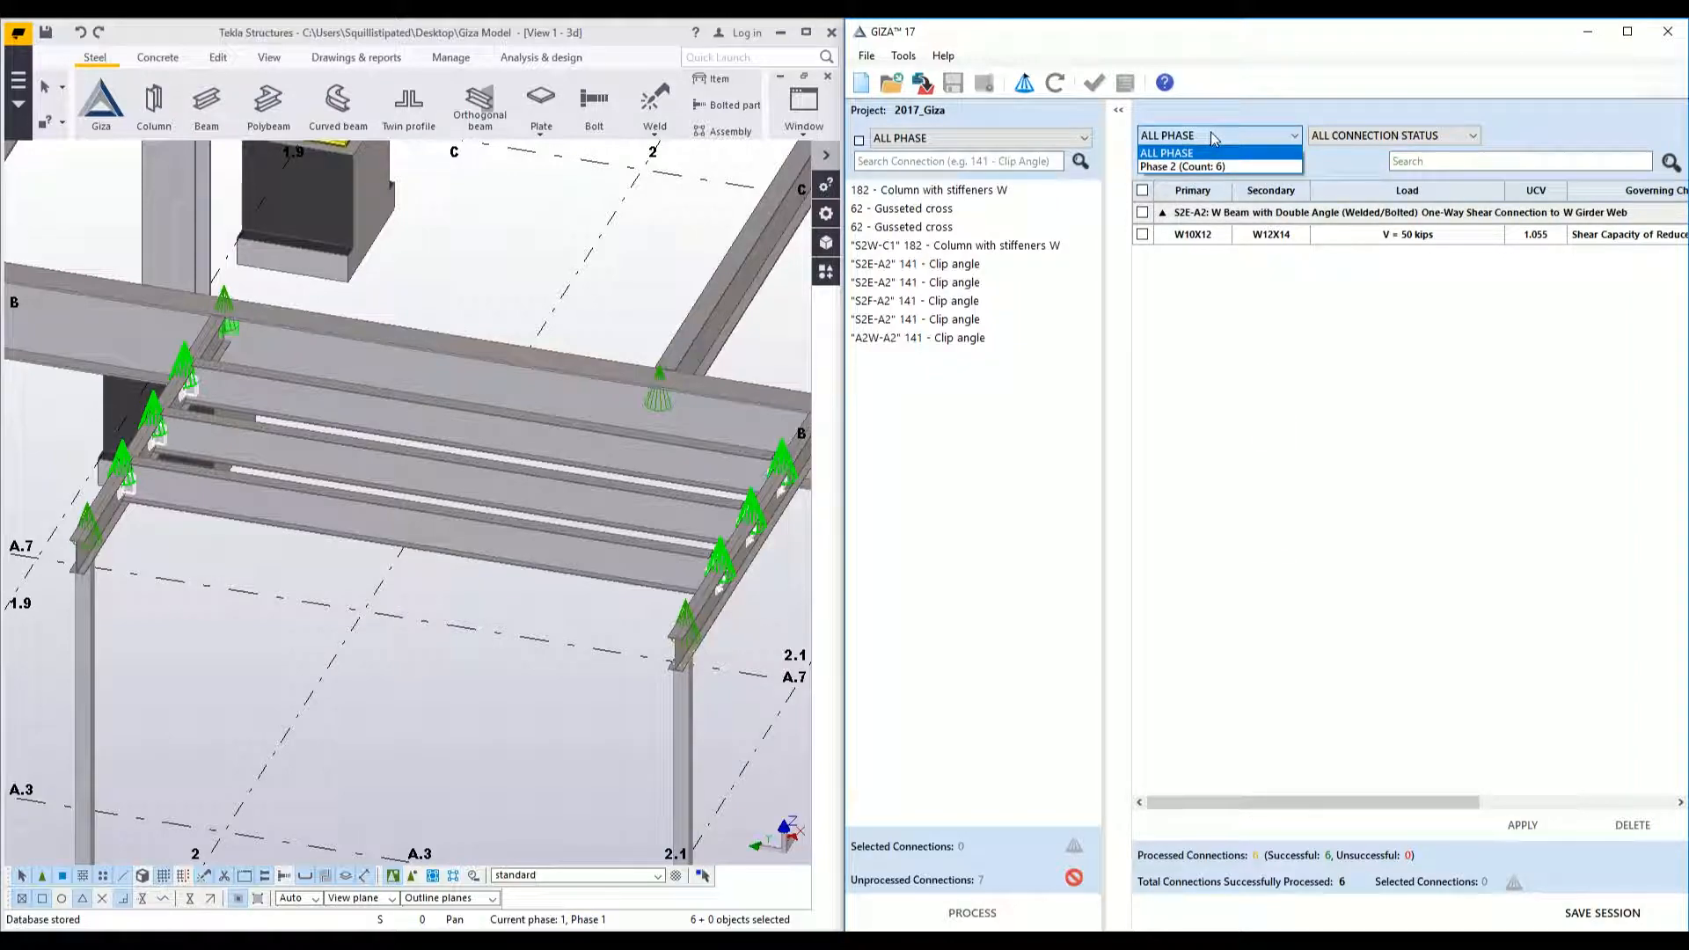
{"action": "left_click", "coordinate": [1211, 151]}
{"action": "left_click", "coordinate": [1388, 135]}
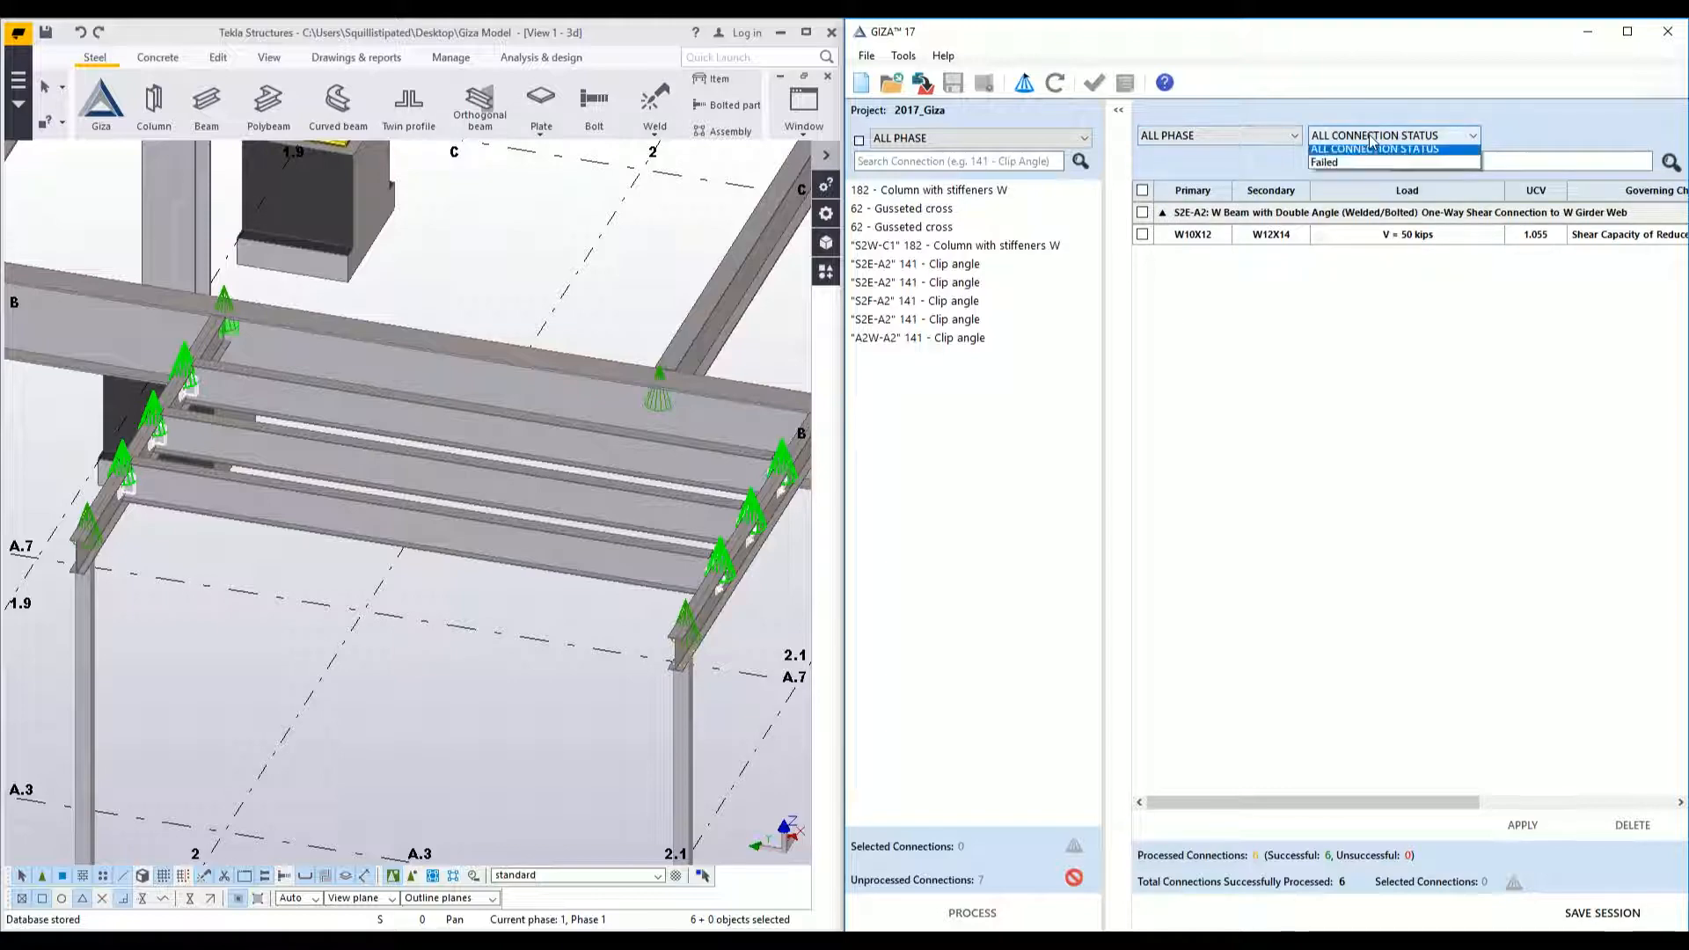
{"action": "left_click", "coordinate": [1383, 155]}
{"action": "left_click", "coordinate": [1419, 161]}
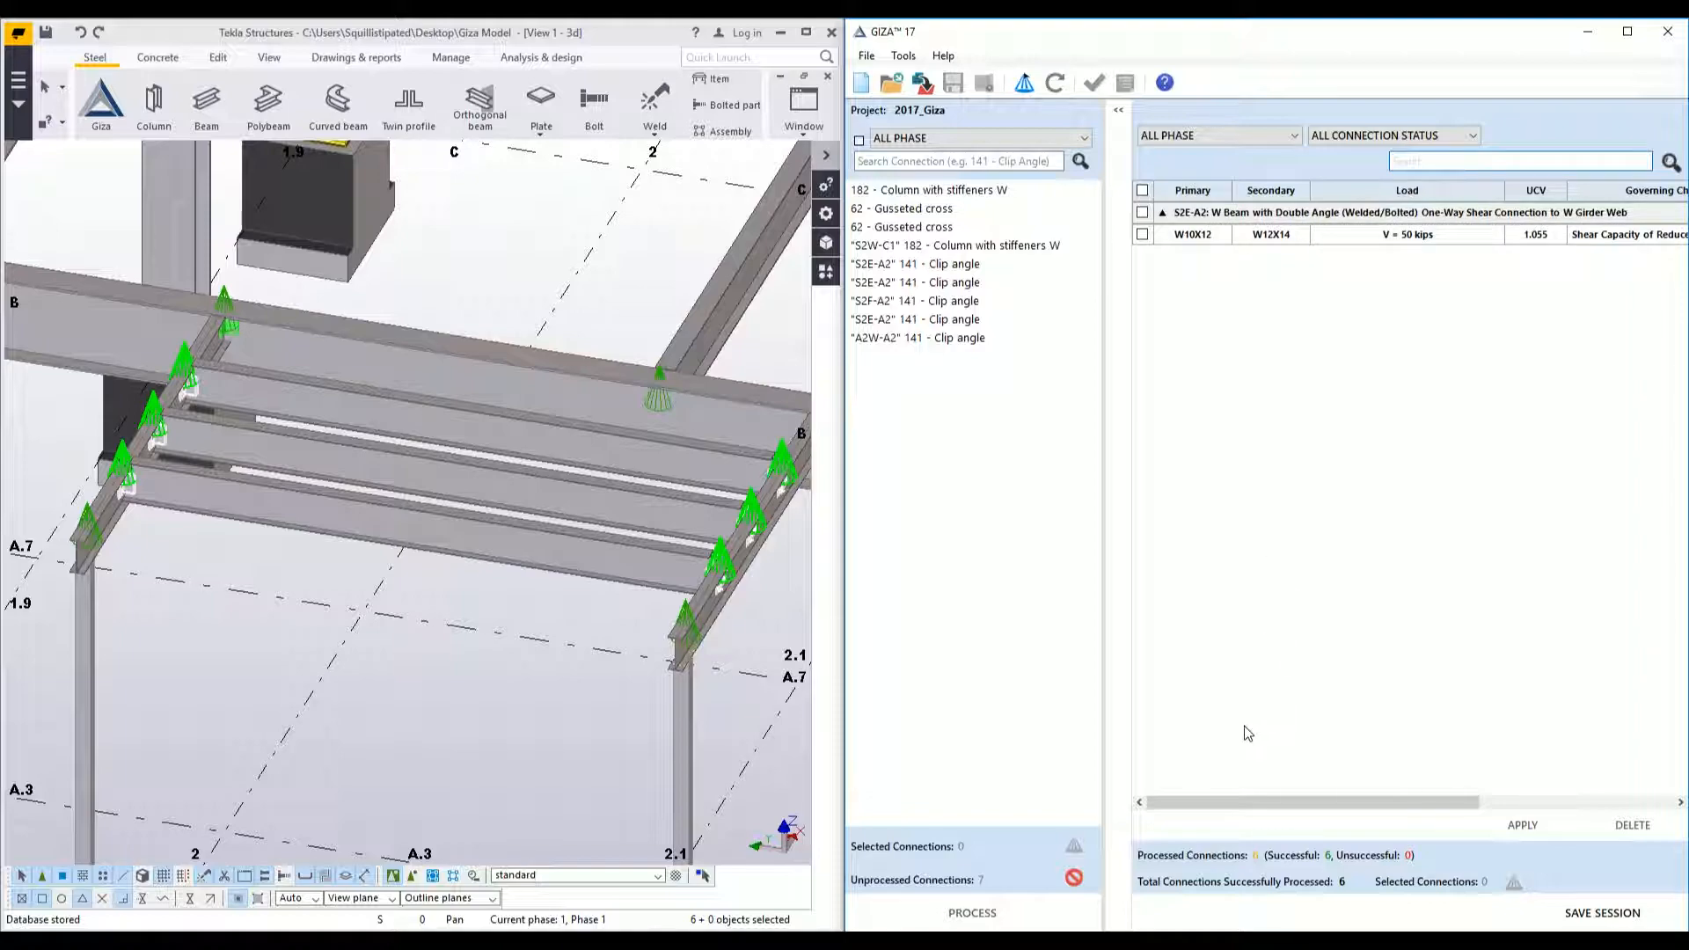
- Open the list of individual connections for the W10X12 to W12X14 row and locate its connections and secondary beams in the model
{"action": "left_click_drag", "start_coordinate": [1269, 795], "coordinate": [1544, 803]}
{"action": "left_click", "coordinate": [1458, 238]}
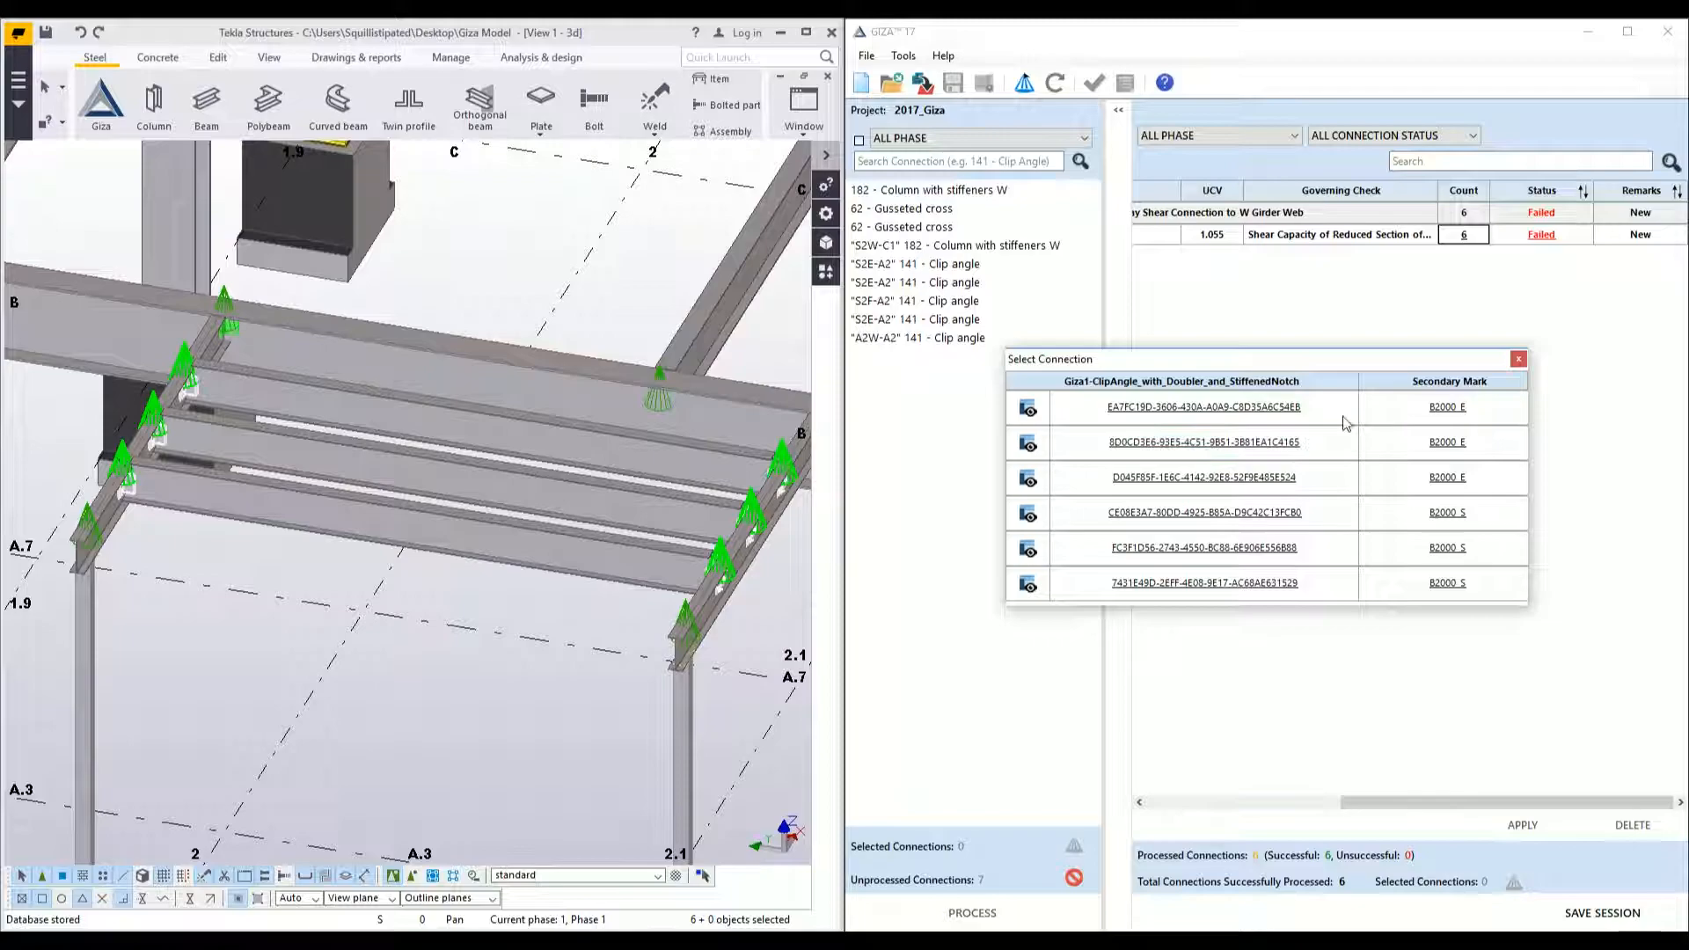
{"action": "left_click", "coordinate": [1296, 407]}
{"action": "left_click", "coordinate": [1290, 479]}
{"action": "left_click", "coordinate": [1287, 549]}
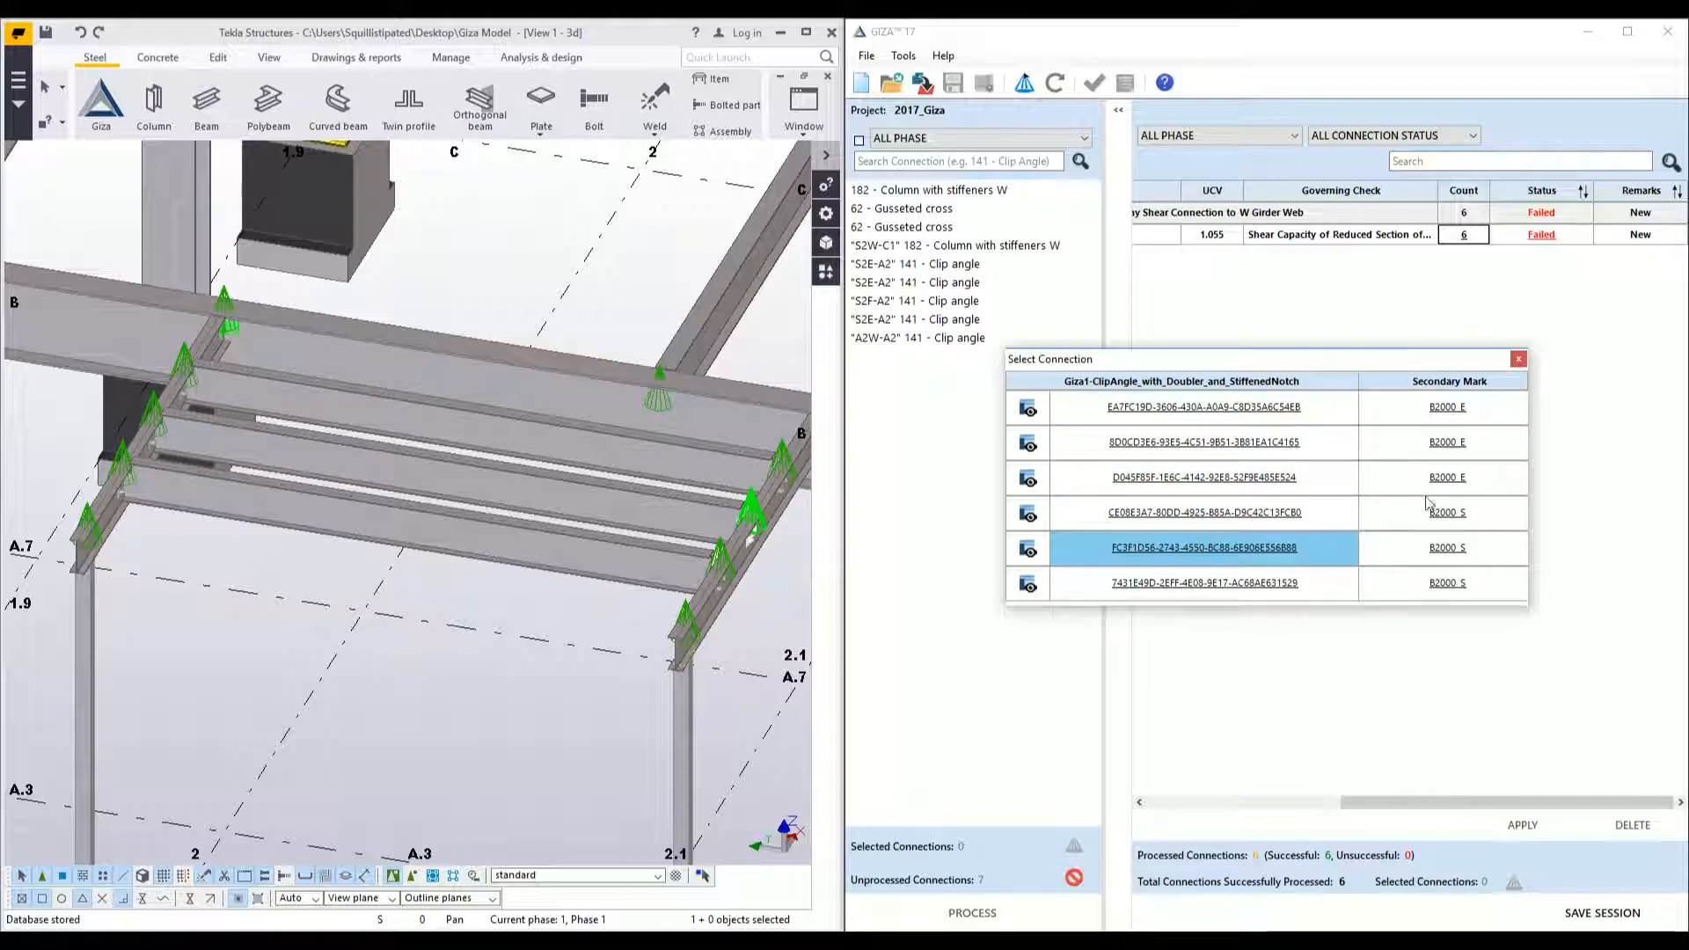
{"action": "left_click", "coordinate": [1432, 487]}
{"action": "left_click", "coordinate": [1440, 450]}
{"action": "left_click", "coordinate": [1445, 416]}
{"action": "left_click", "coordinate": [1433, 446]}
{"action": "left_click", "coordinate": [1381, 480]}
{"action": "left_click", "coordinate": [1304, 448]}
{"action": "left_click", "coordinate": [1291, 480]}
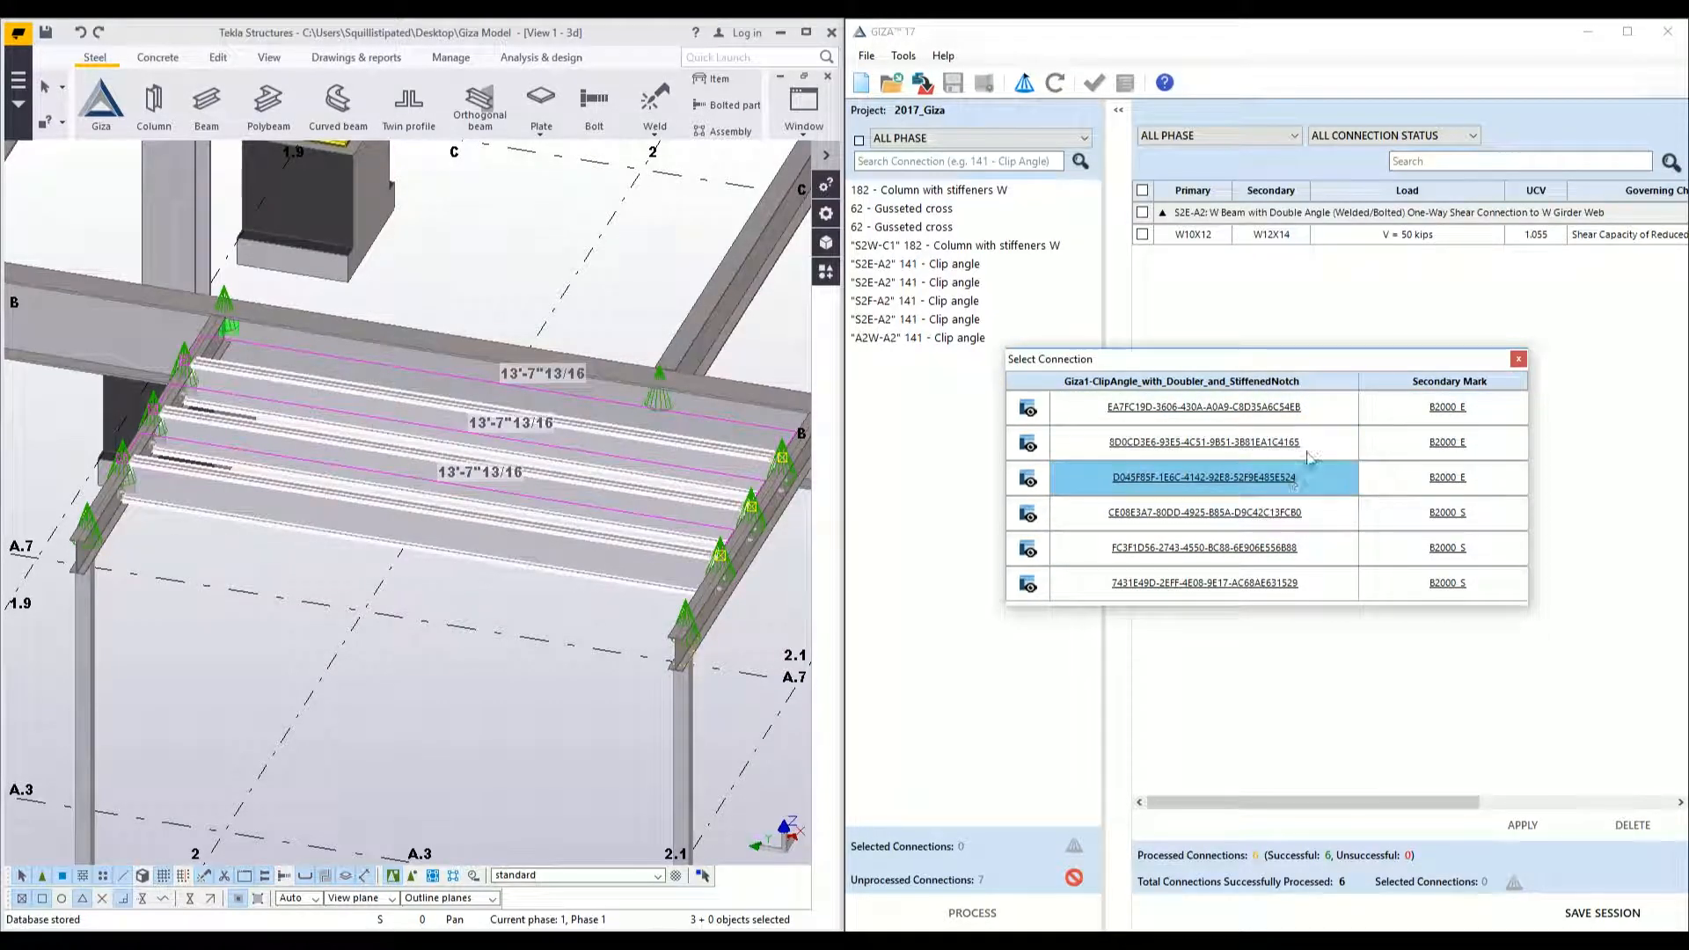
- Open the first connection's design data and review its sketch, girder properties, Beam 1 loads and girder bolts before returning to the results
{"action": "left_click", "coordinate": [1028, 410]}
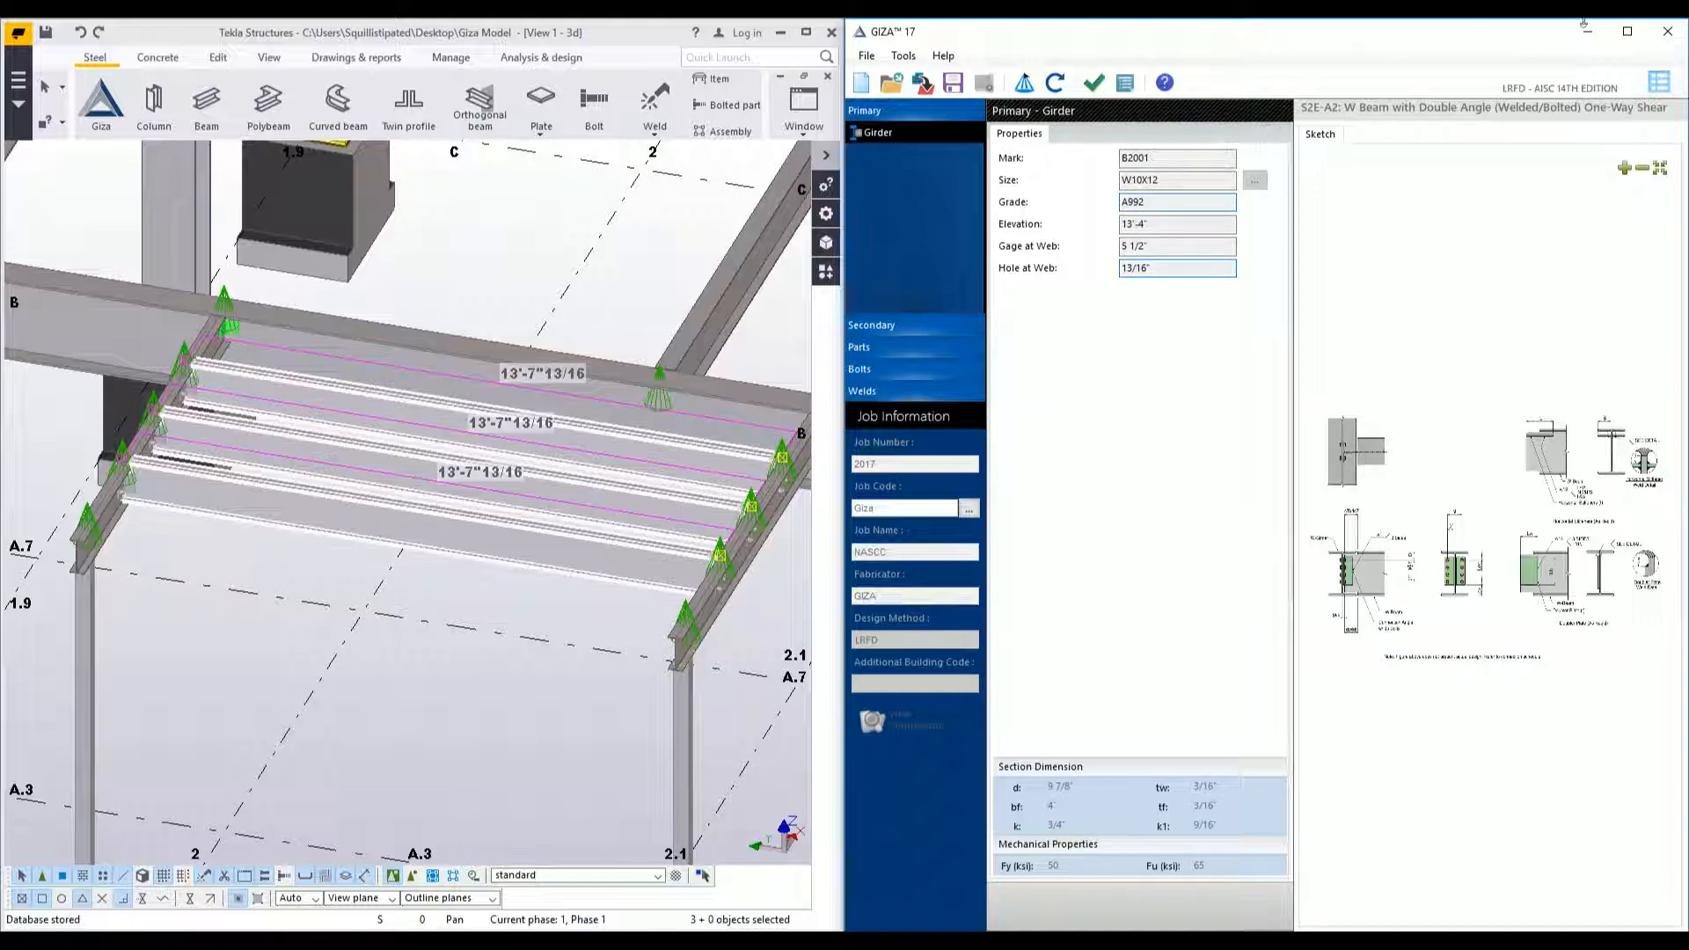
{"action": "scroll", "coordinate": [1392, 593], "scroll_direction": "up", "scroll_amount": 3}
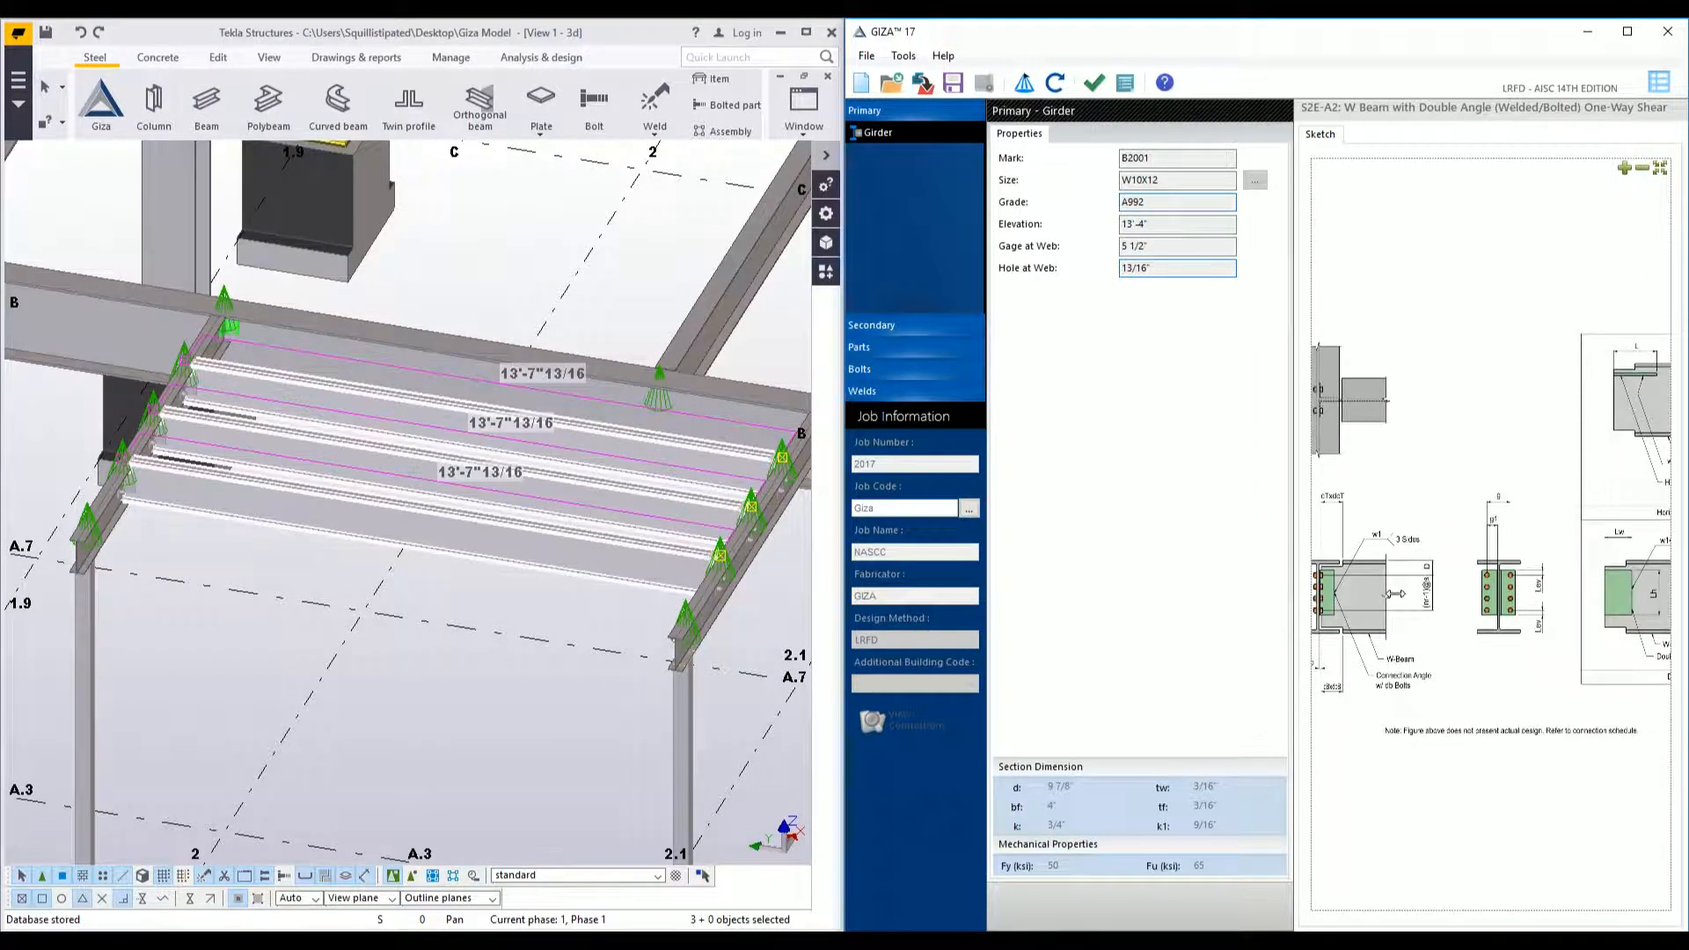
{"action": "scroll", "coordinate": [1416, 528], "scroll_direction": "up", "scroll_amount": 2}
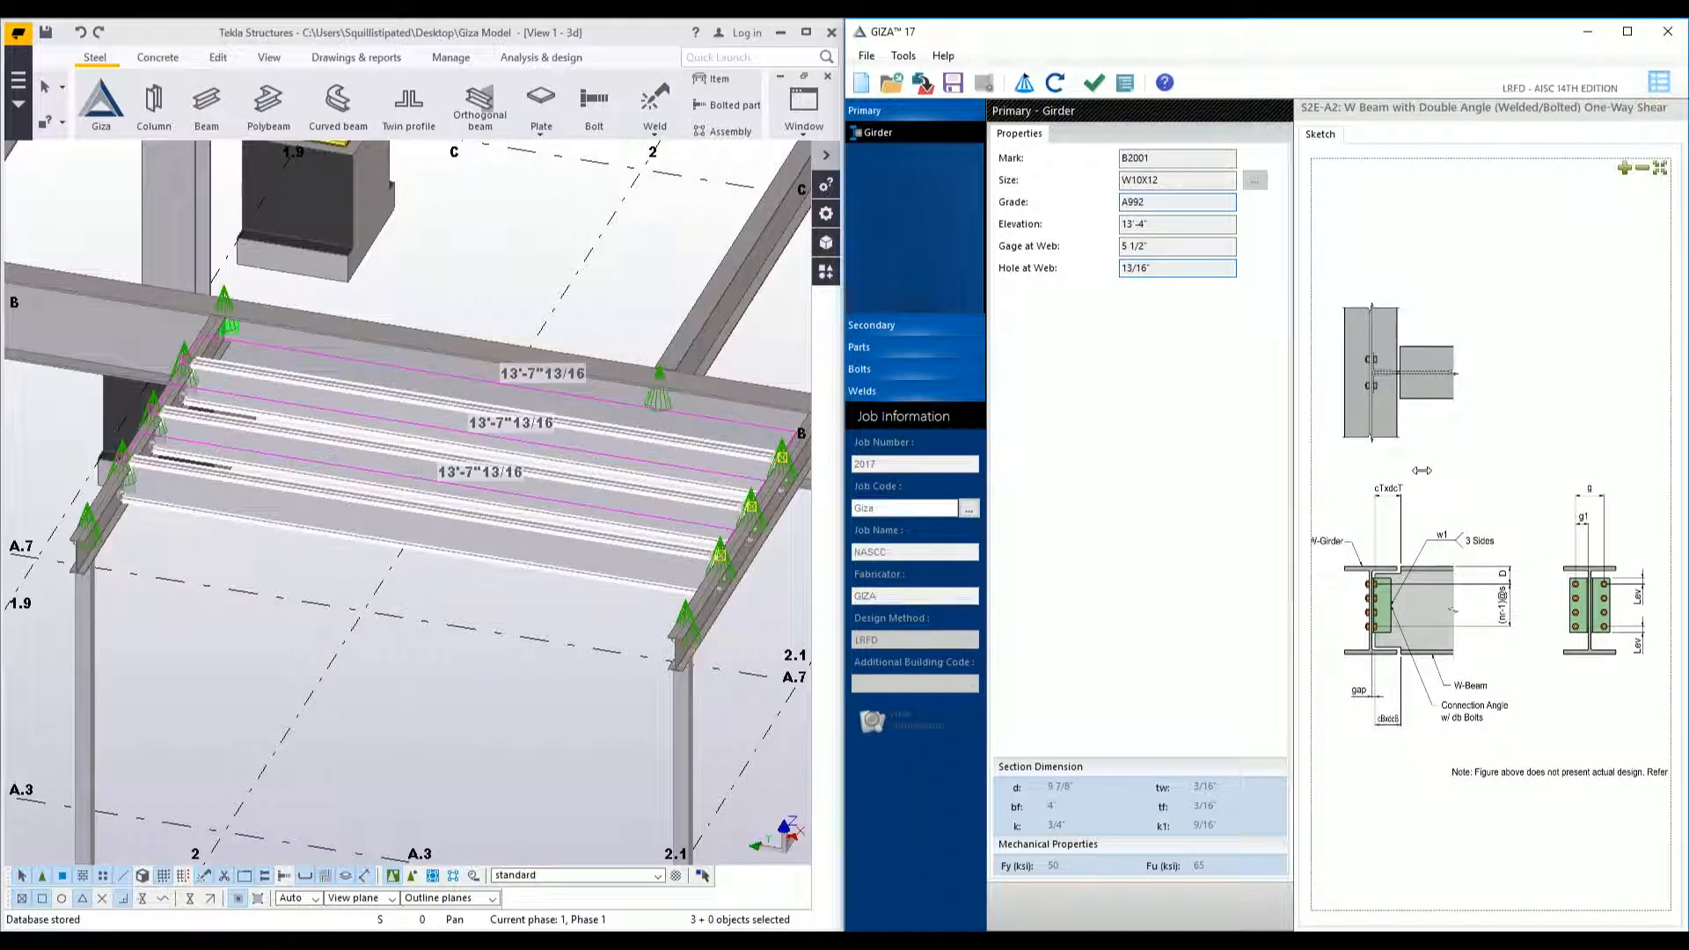
{"action": "left_click", "coordinate": [891, 327]}
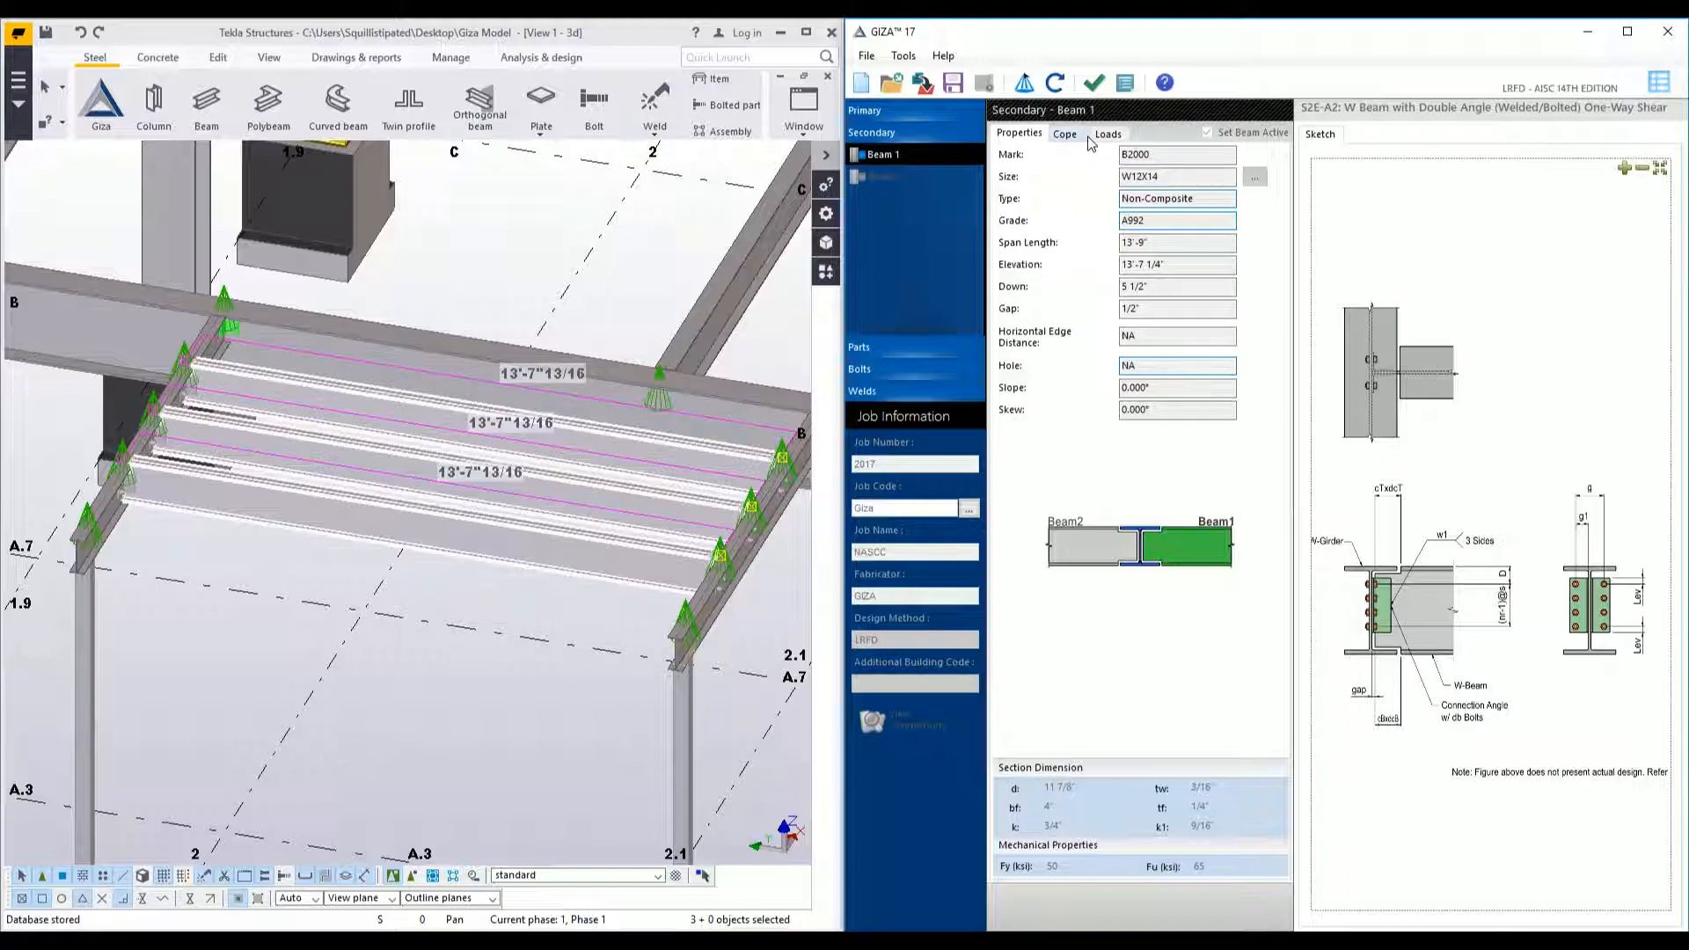
{"action": "left_click", "coordinate": [1100, 139]}
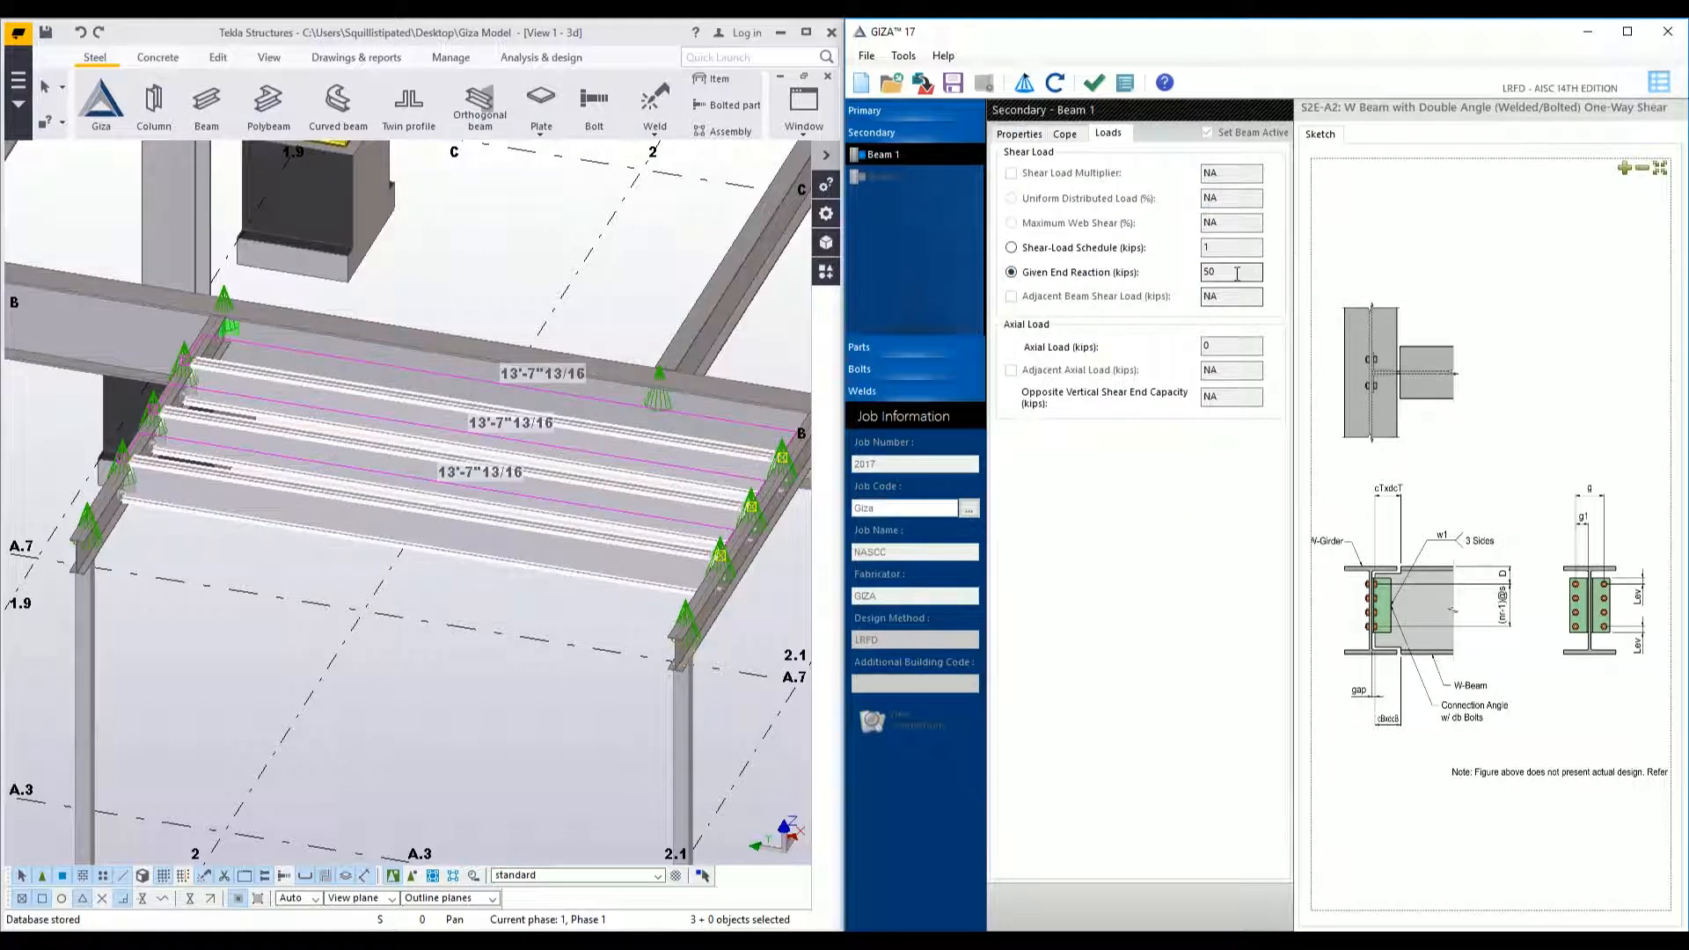
{"action": "left_click", "coordinate": [906, 368]}
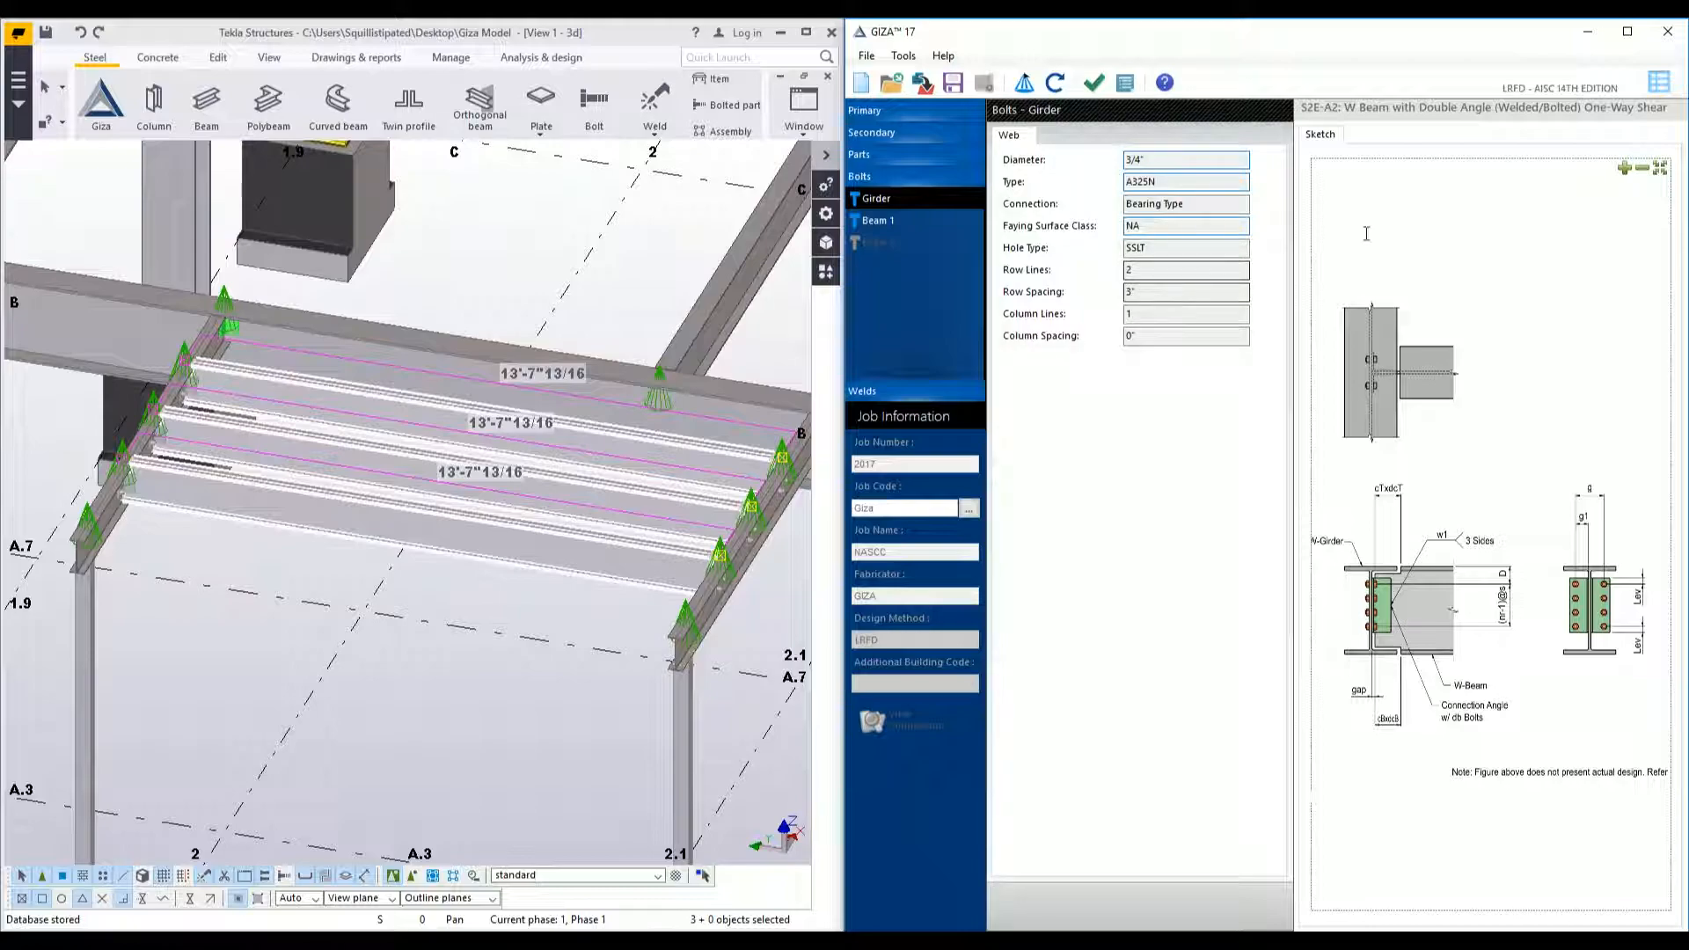
{"action": "left_click", "coordinate": [1659, 83]}
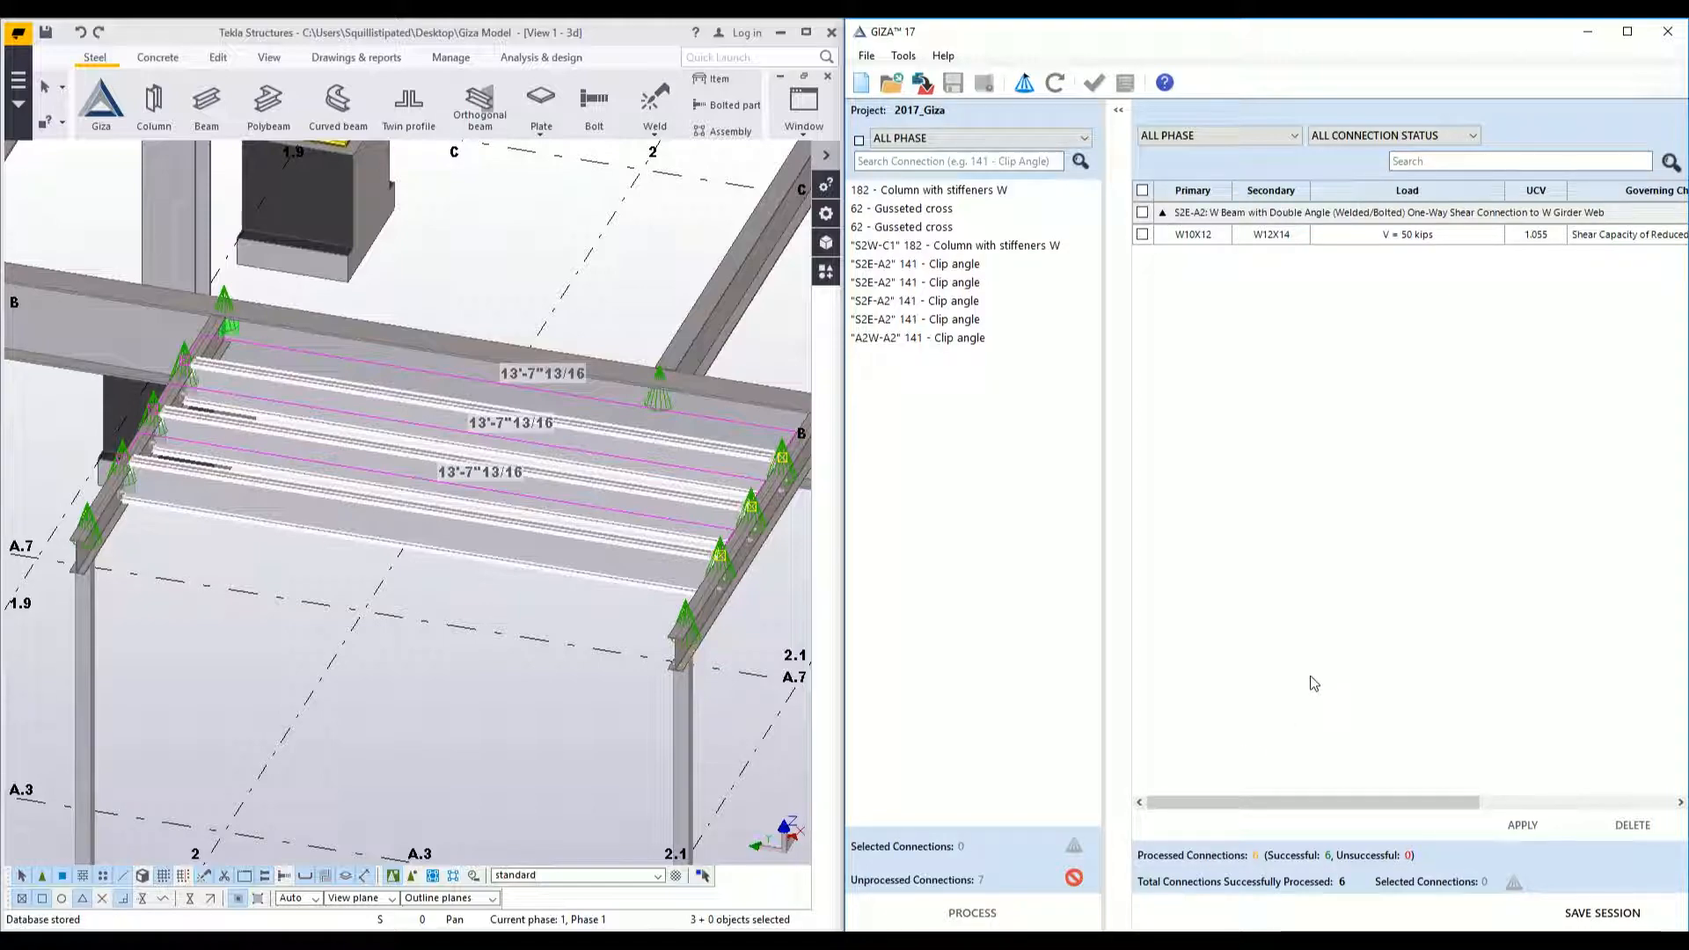
- Open the check result of the failed W10X12 to W12X14 connection and expand all its check sections
{"action": "left_click_drag", "start_coordinate": [1278, 807], "coordinate": [1376, 796]}
{"action": "scroll", "coordinate": [1469, 781], "scroll_direction": "right", "scroll_amount": 3}
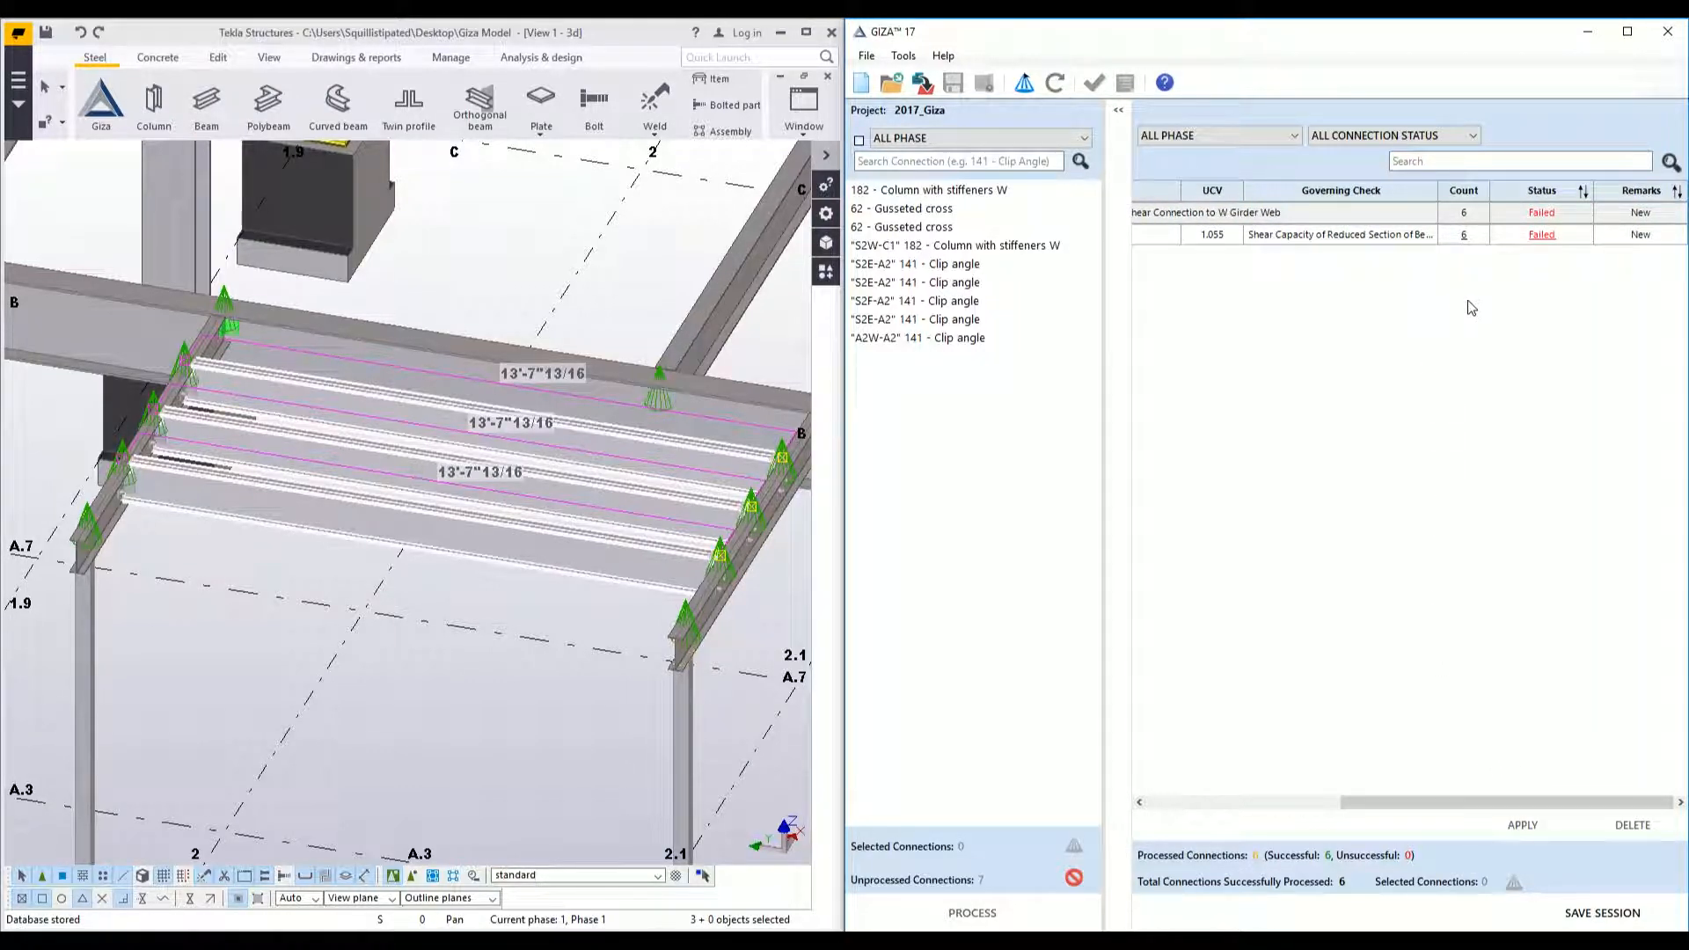
{"action": "left_click", "coordinate": [1555, 235]}
{"action": "left_click", "coordinate": [1555, 236]}
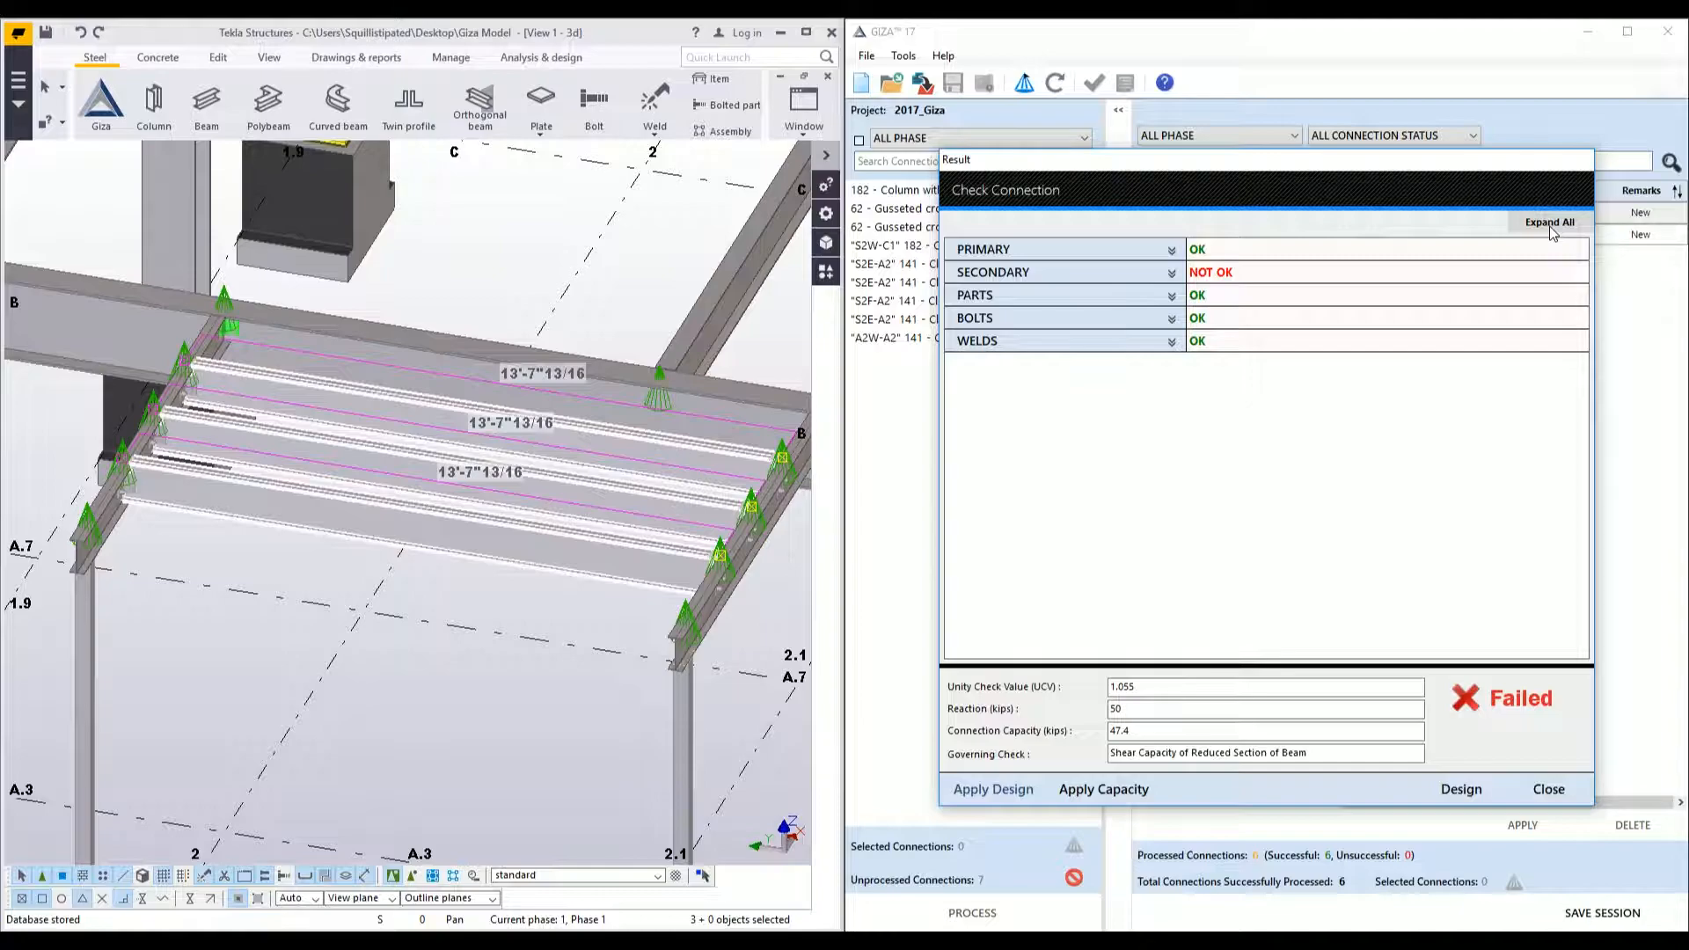
{"action": "left_click", "coordinate": [1551, 225]}
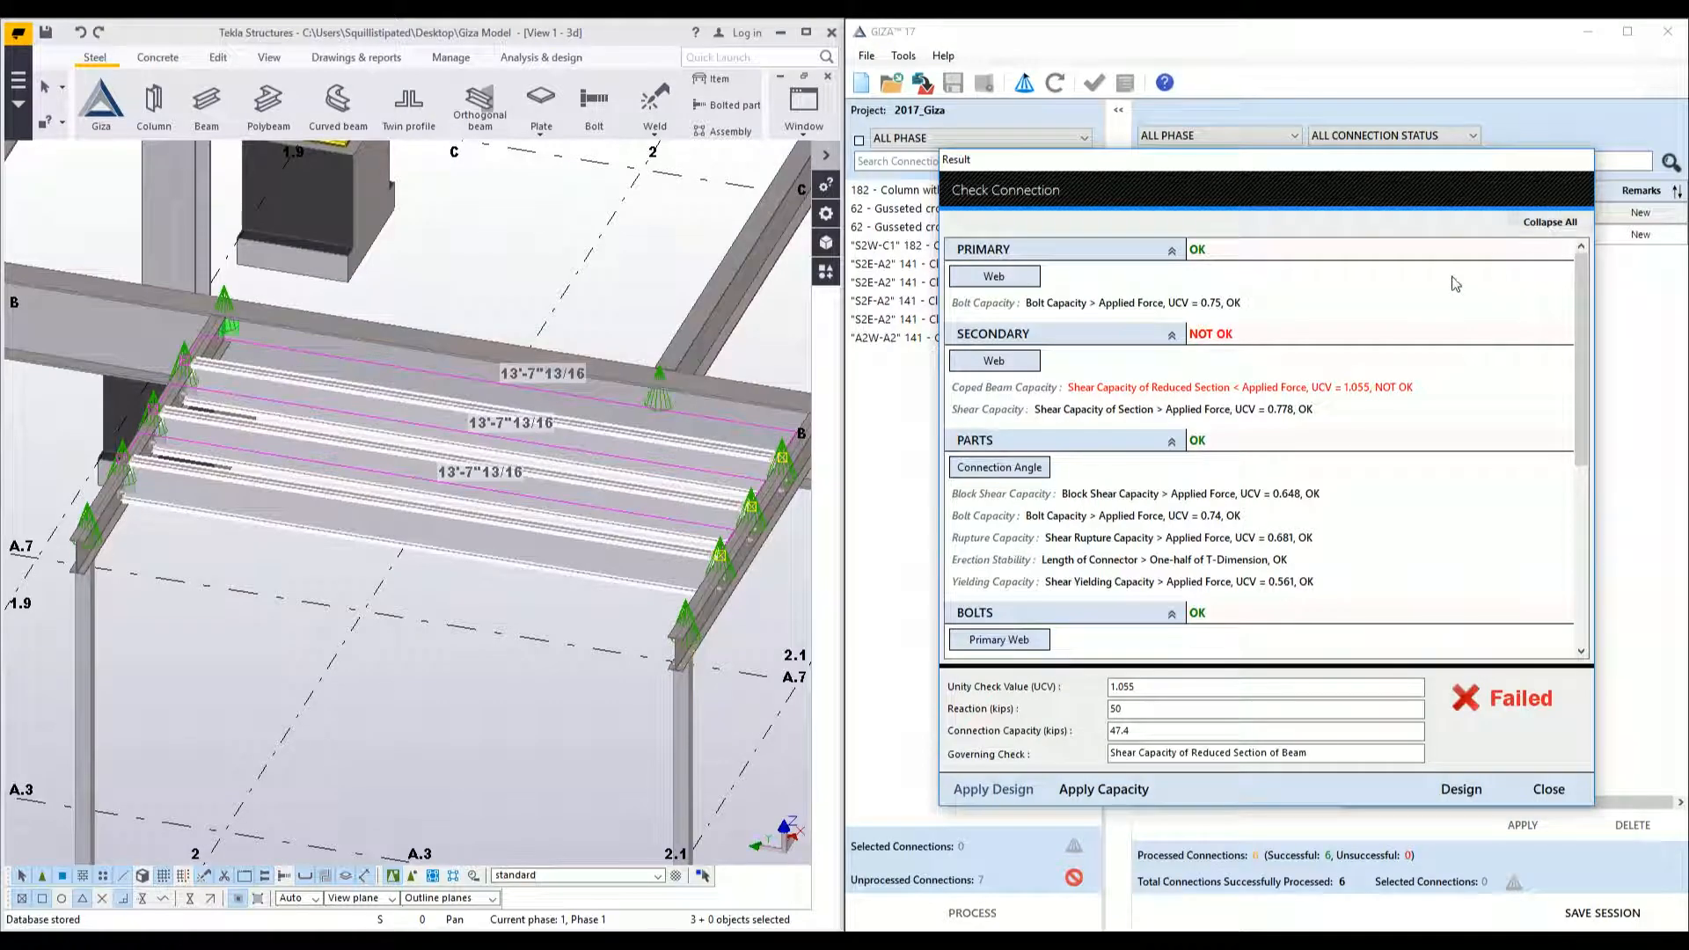
{"action": "left_click_drag", "start_coordinate": [1583, 330], "coordinate": [1550, 304]}
- Examine the failed coped beam capacity check, the governing check and the unity check value in the result
{"action": "left_click_drag", "start_coordinate": [1068, 388], "coordinate": [1426, 388]}
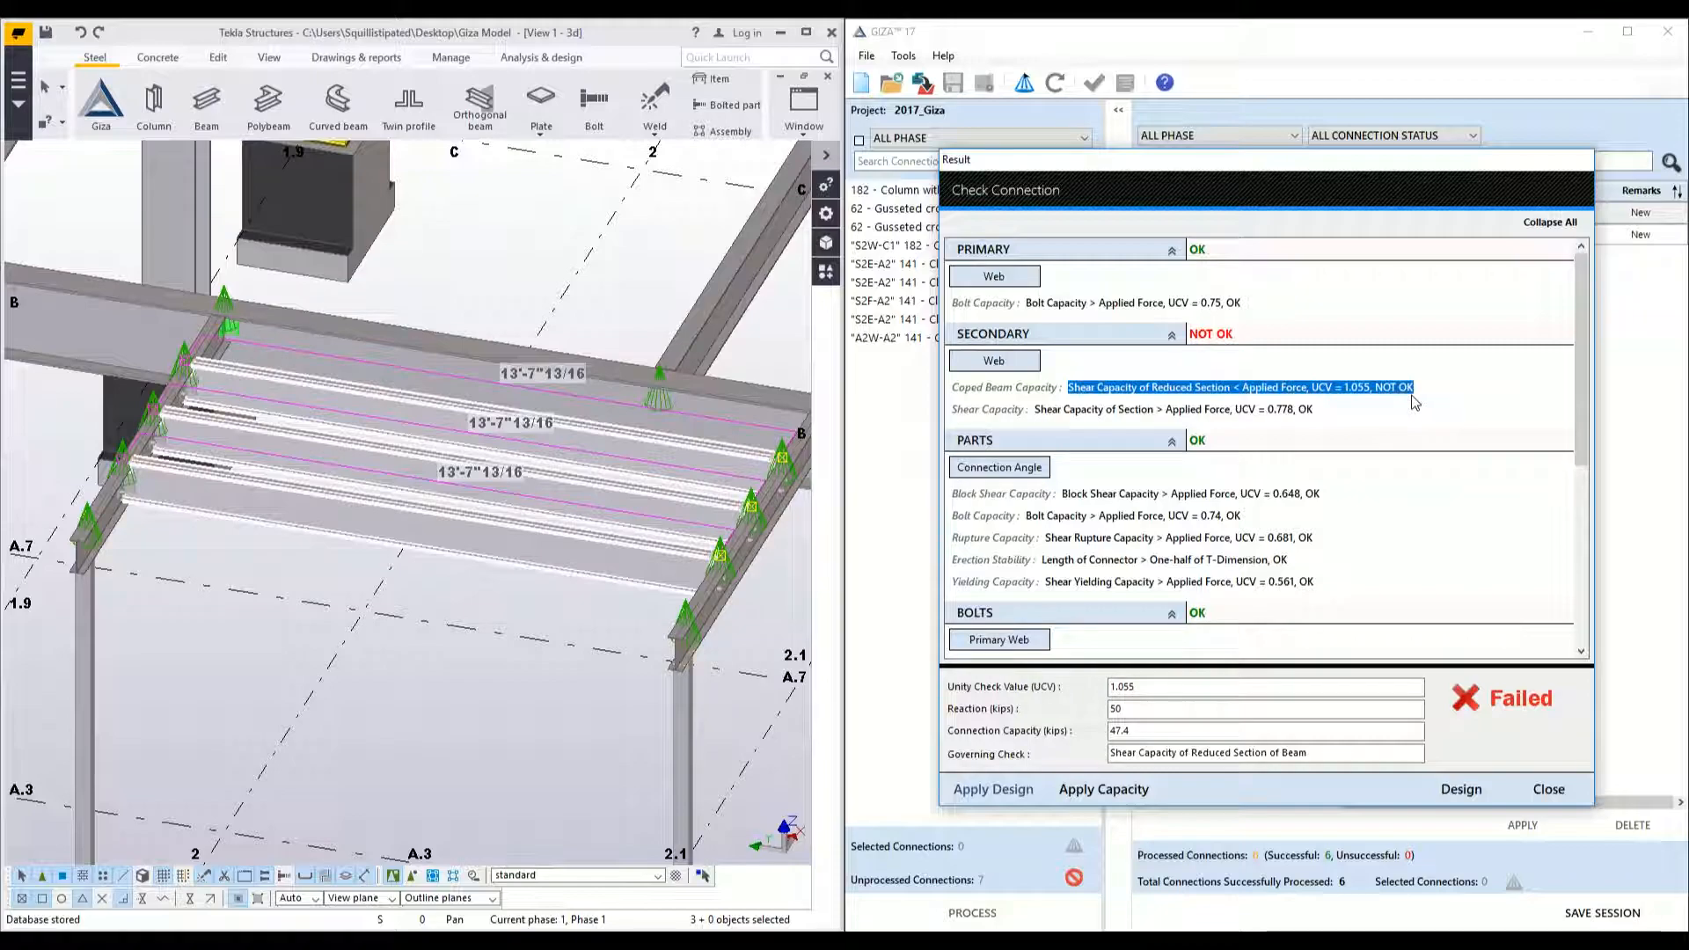
{"action": "left_click", "coordinate": [1354, 406]}
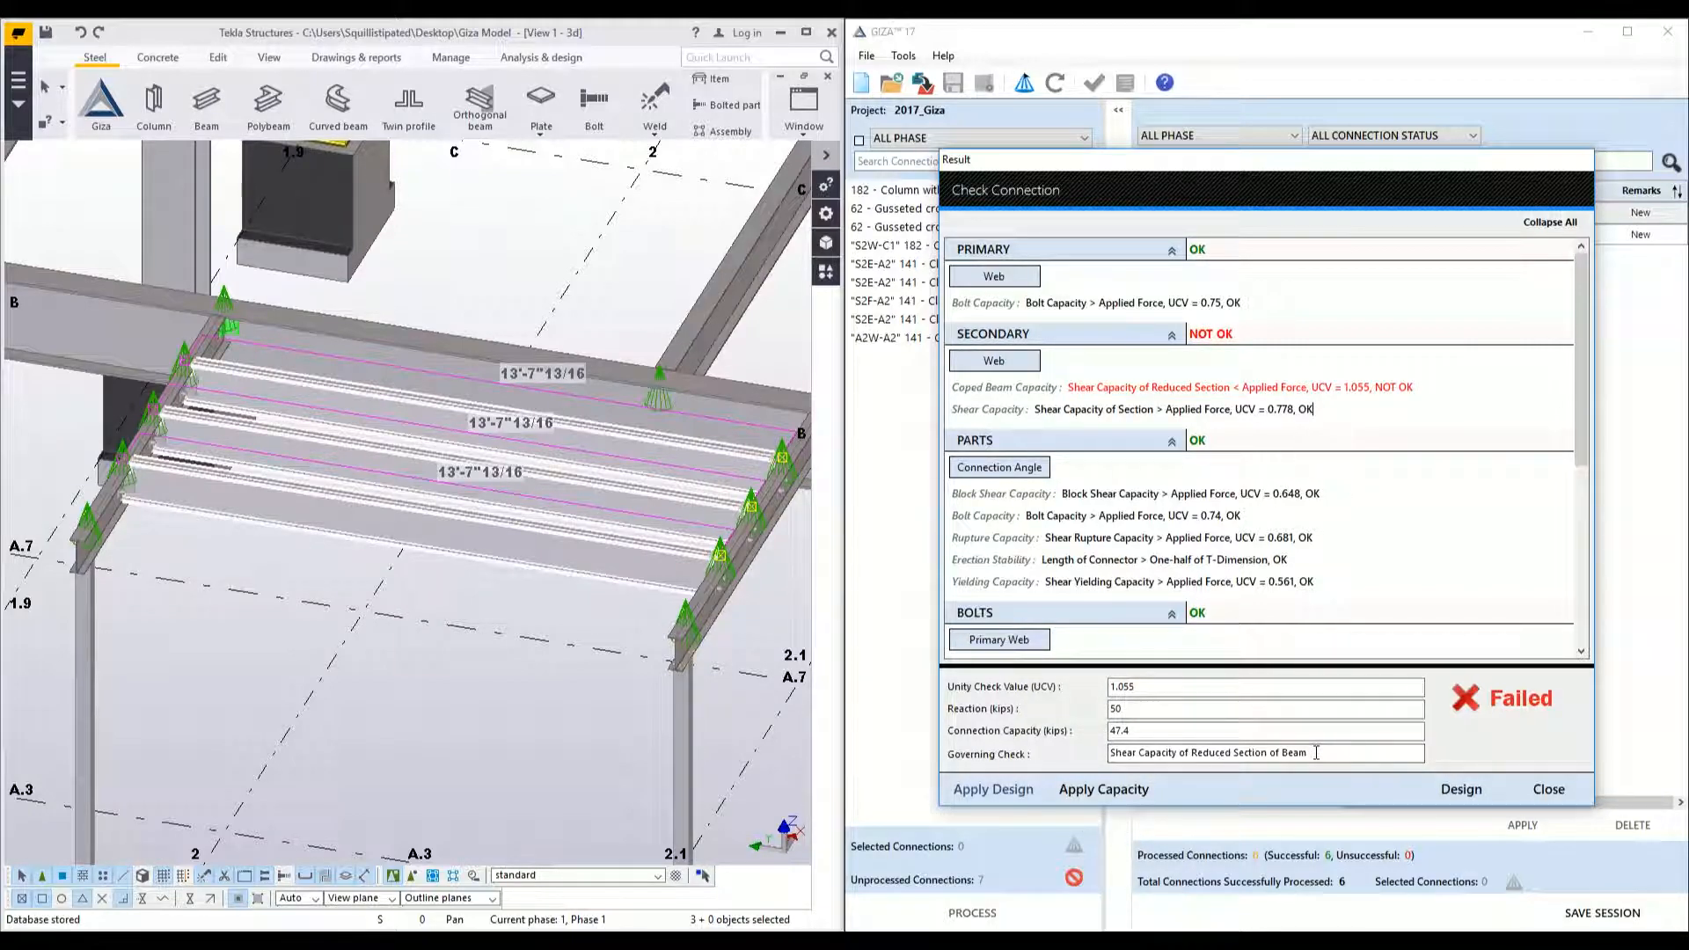
{"action": "left_click_drag", "start_coordinate": [1310, 753], "coordinate": [1091, 747]}
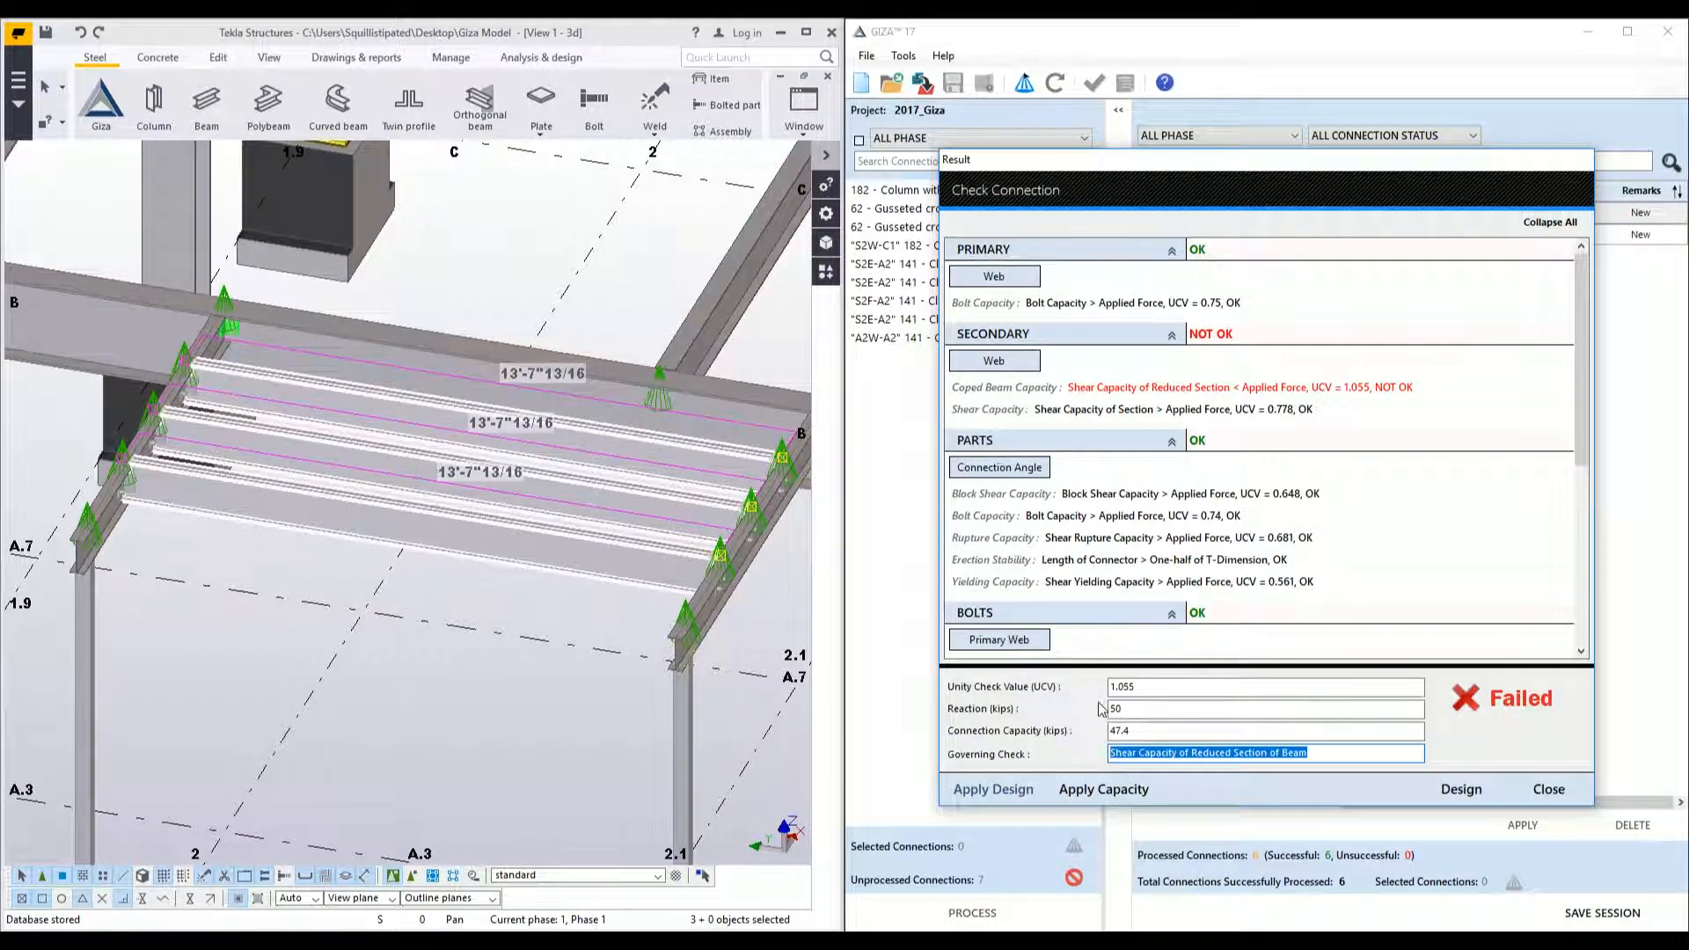
{"action": "left_click_drag", "start_coordinate": [1145, 686], "coordinate": [1109, 686]}
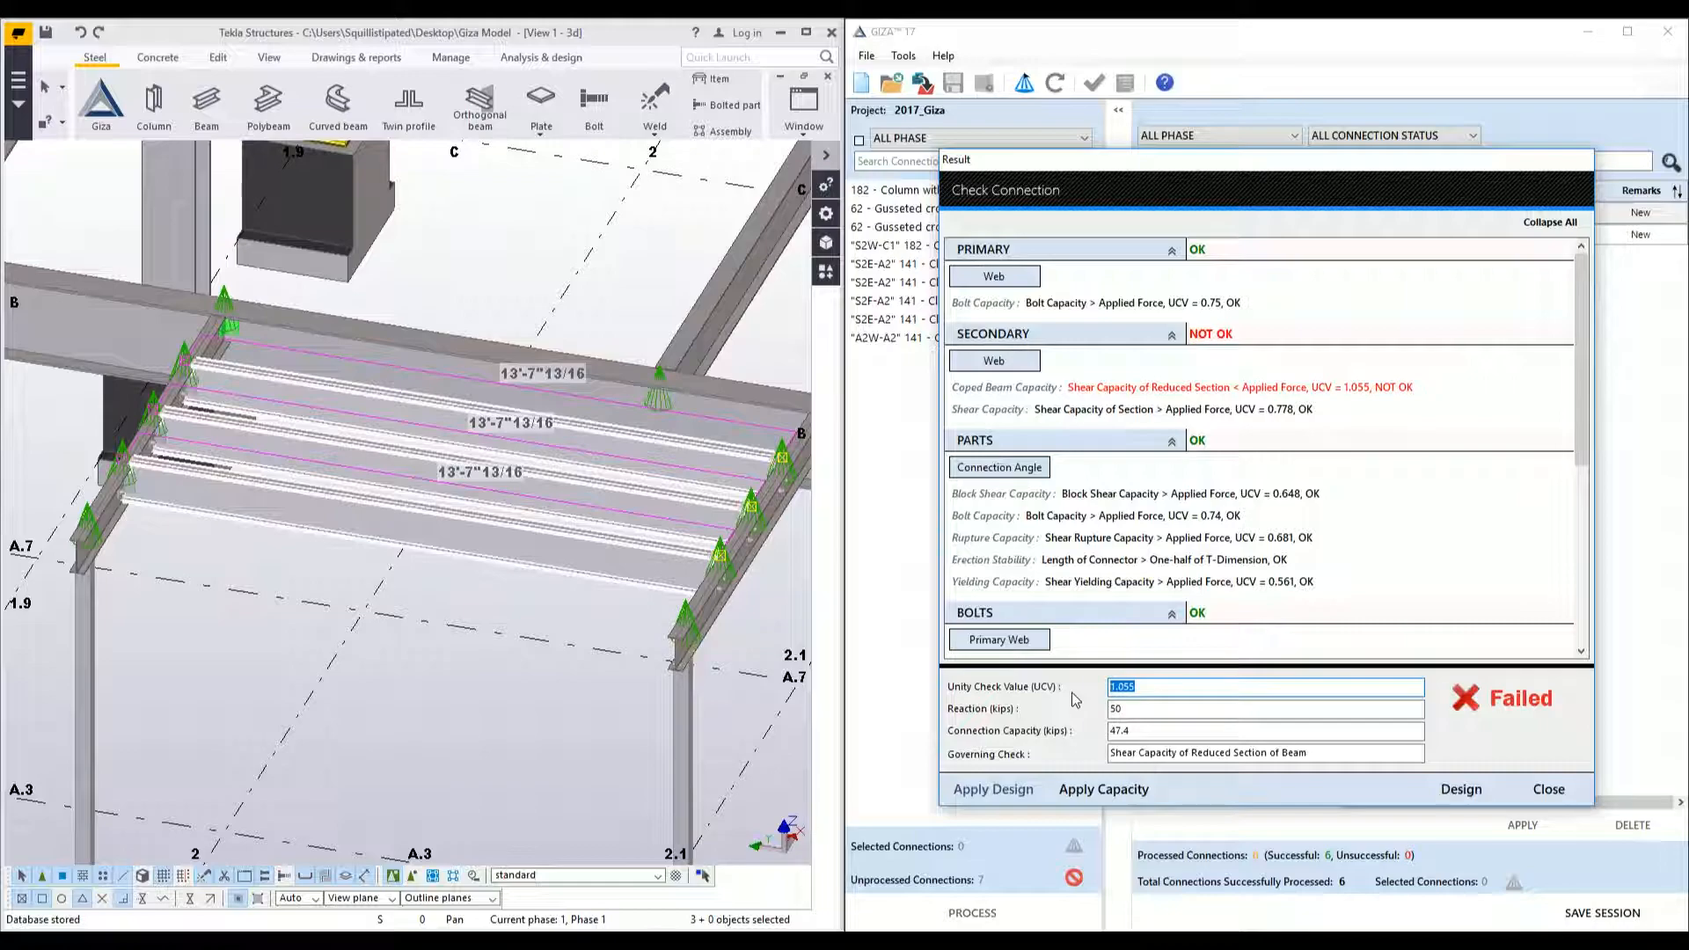
- Open the failed connection's design options, review the full list of options and return to the recommended ones
{"action": "left_click", "coordinate": [1464, 789]}
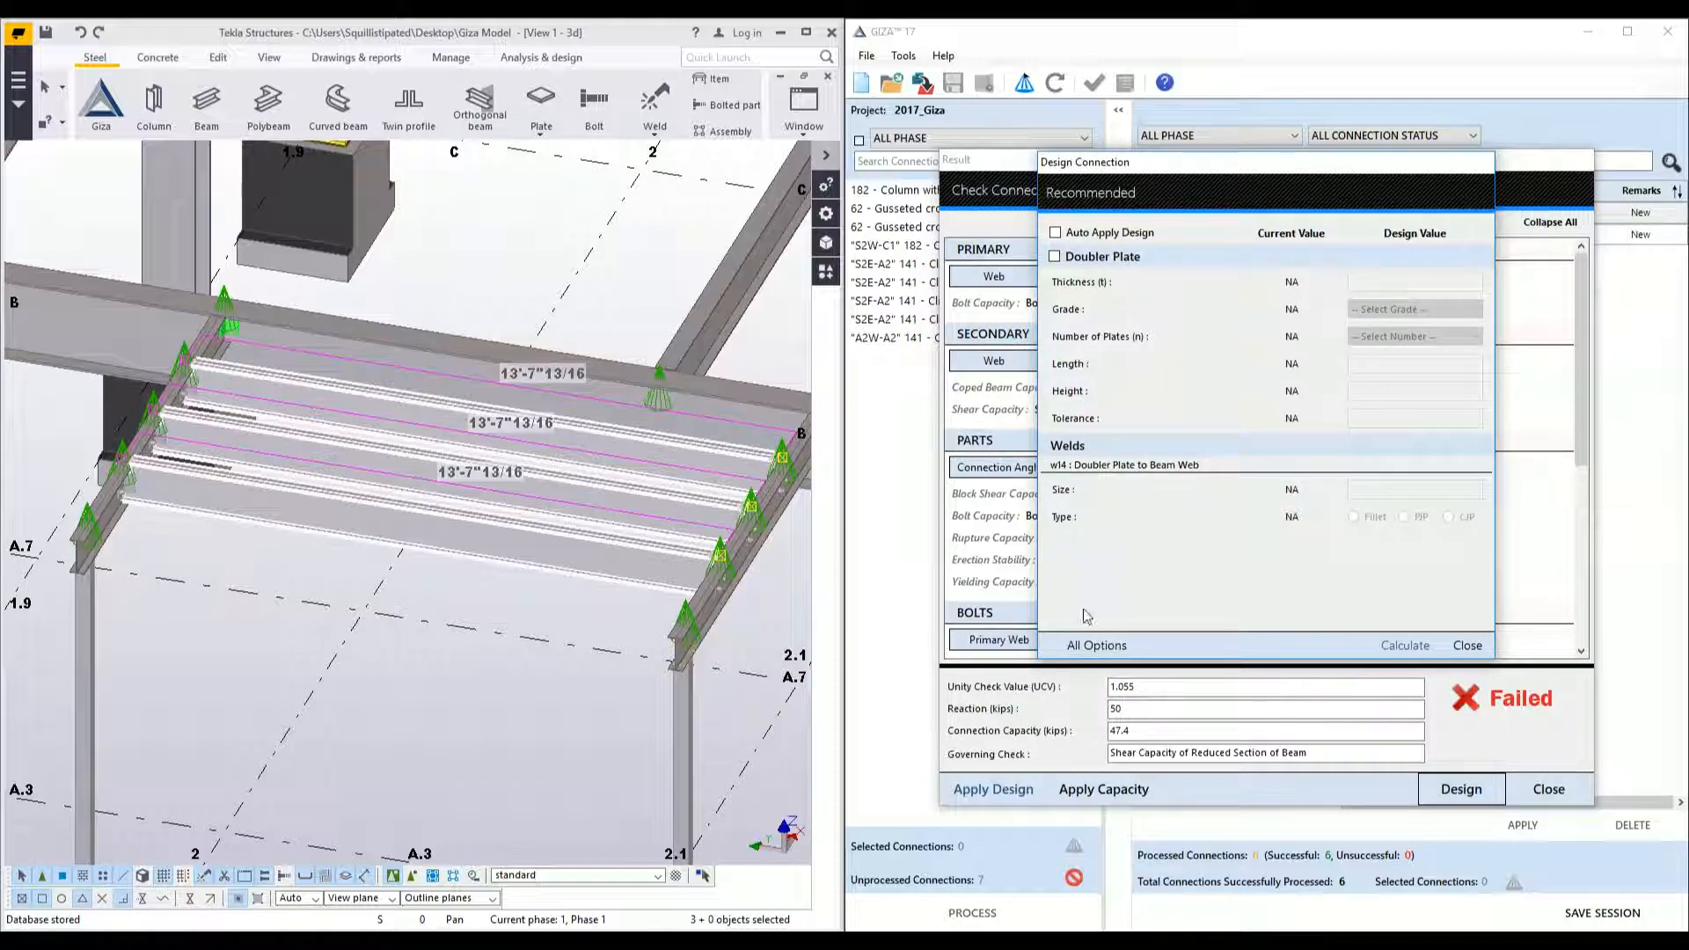
{"action": "left_click", "coordinate": [1095, 643]}
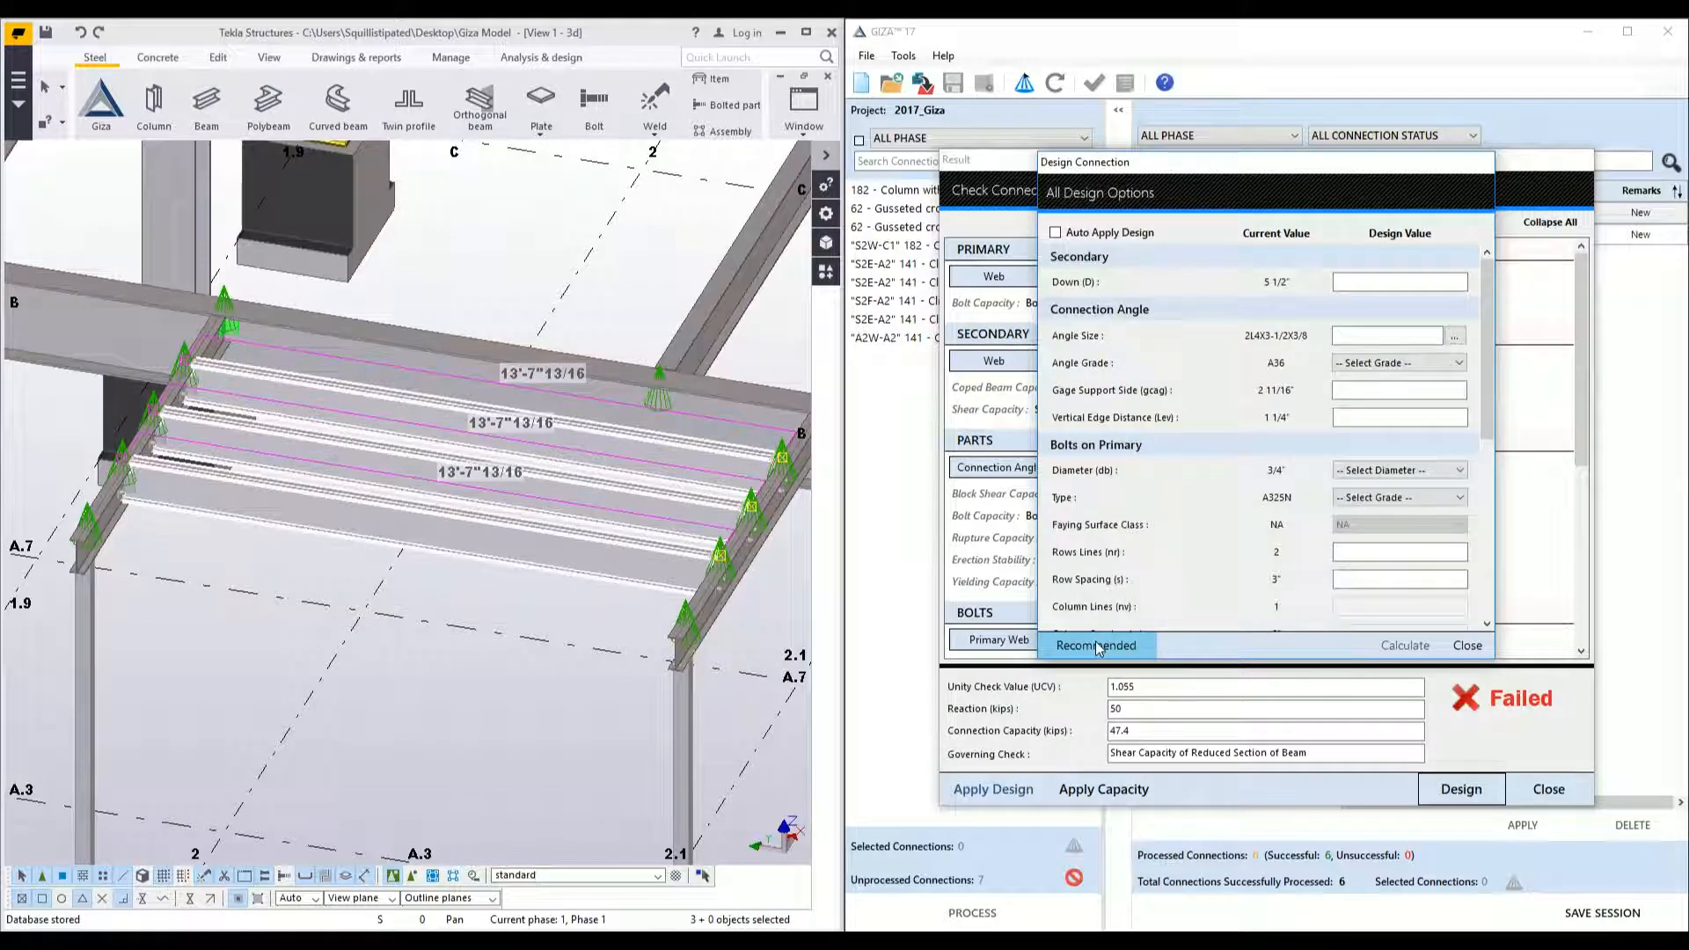
{"action": "scroll", "coordinate": [1181, 447], "scroll_direction": "down", "scroll_amount": 5}
{"action": "scroll", "coordinate": [1181, 447], "scroll_direction": "up", "scroll_amount": 5}
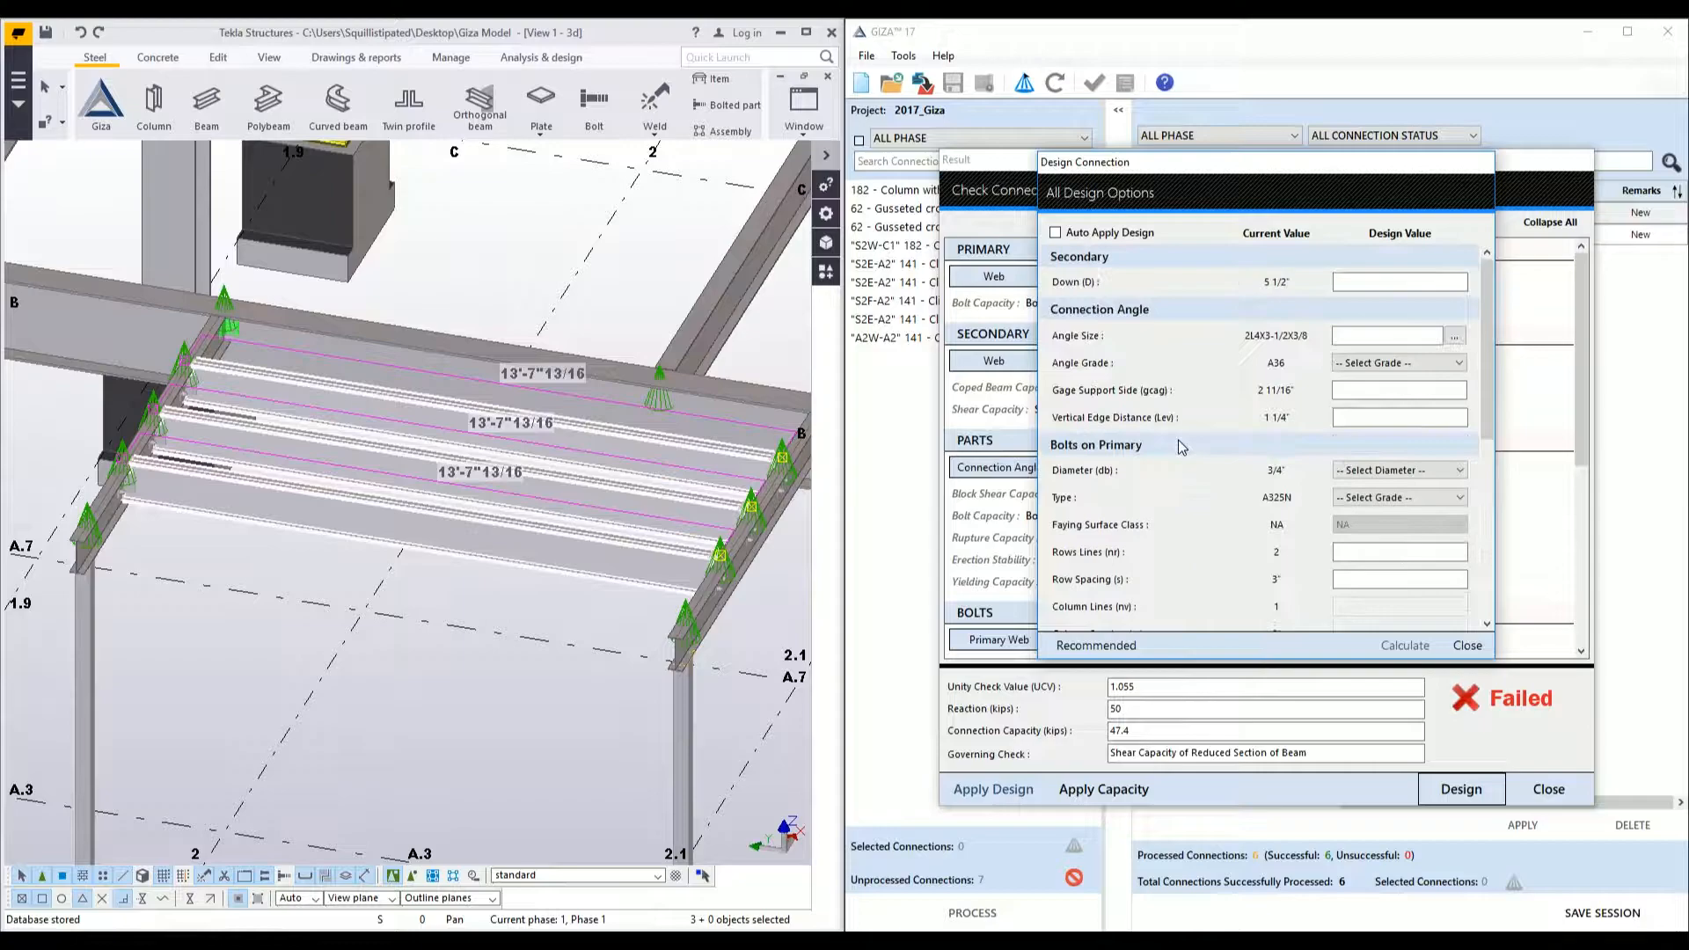
{"action": "scroll", "coordinate": [1181, 448], "scroll_direction": "down", "scroll_amount": 3}
{"action": "scroll", "coordinate": [1181, 448], "scroll_direction": "down", "scroll_amount": 3}
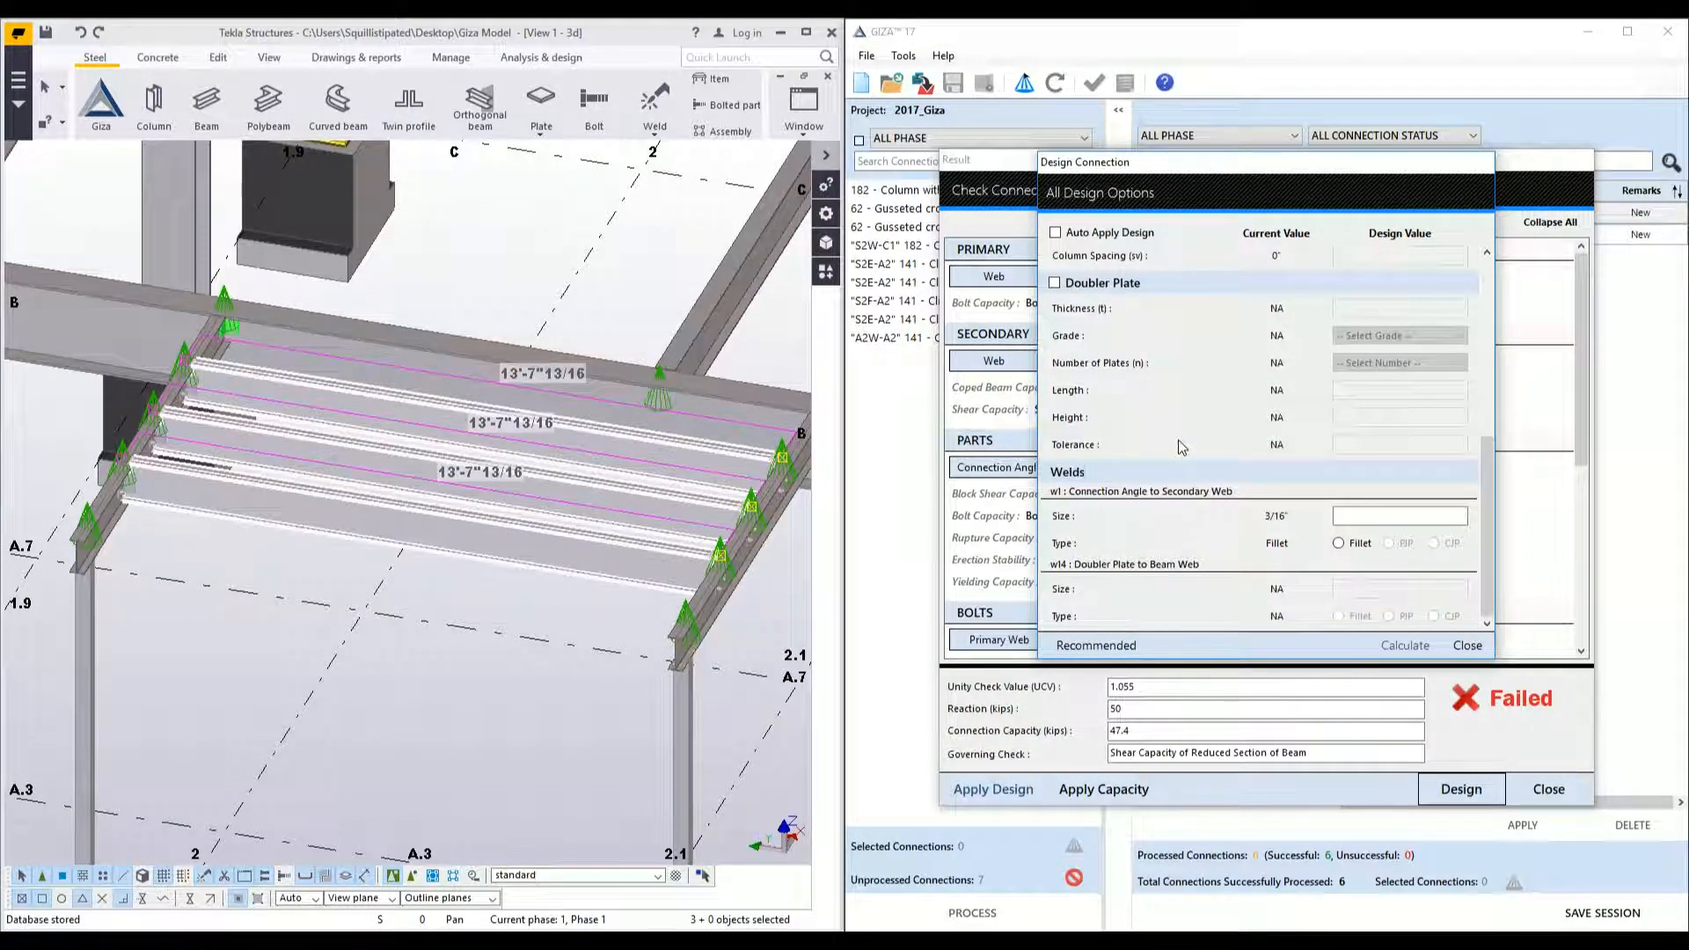
{"action": "scroll", "coordinate": [1181, 448], "scroll_direction": "up", "scroll_amount": 6}
{"action": "left_click", "coordinate": [1110, 642]}
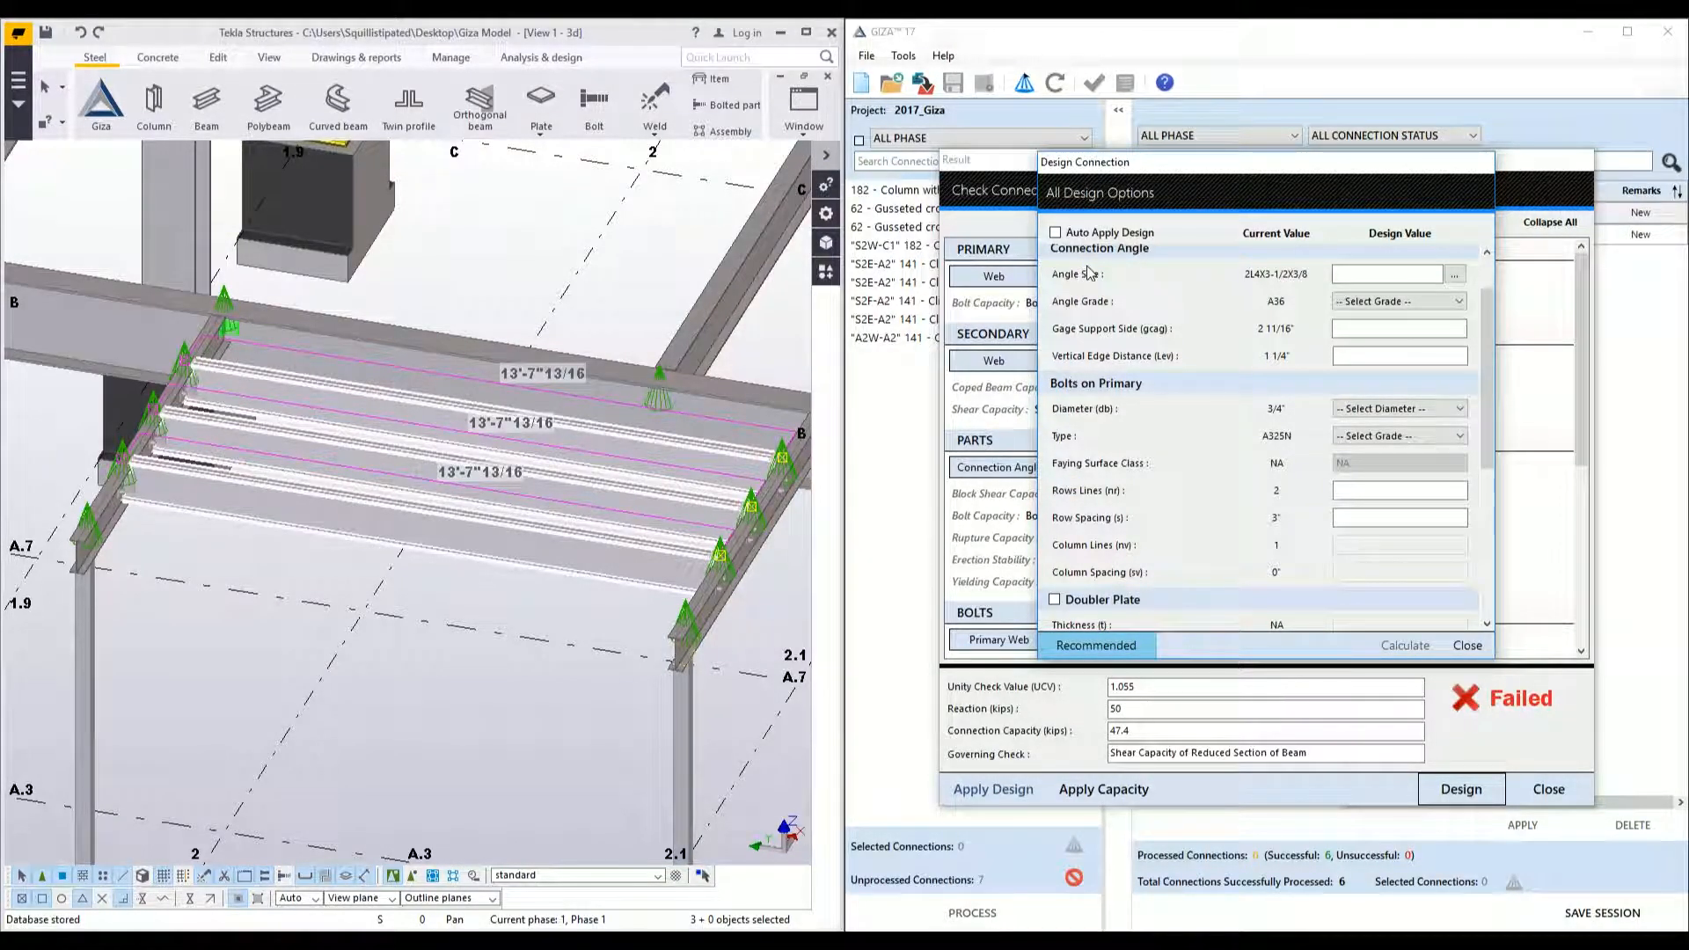
- Add the recommended doubler plate to the connection design, recalculate it and review all expanded check sections
{"action": "left_click", "coordinate": [1055, 257]}
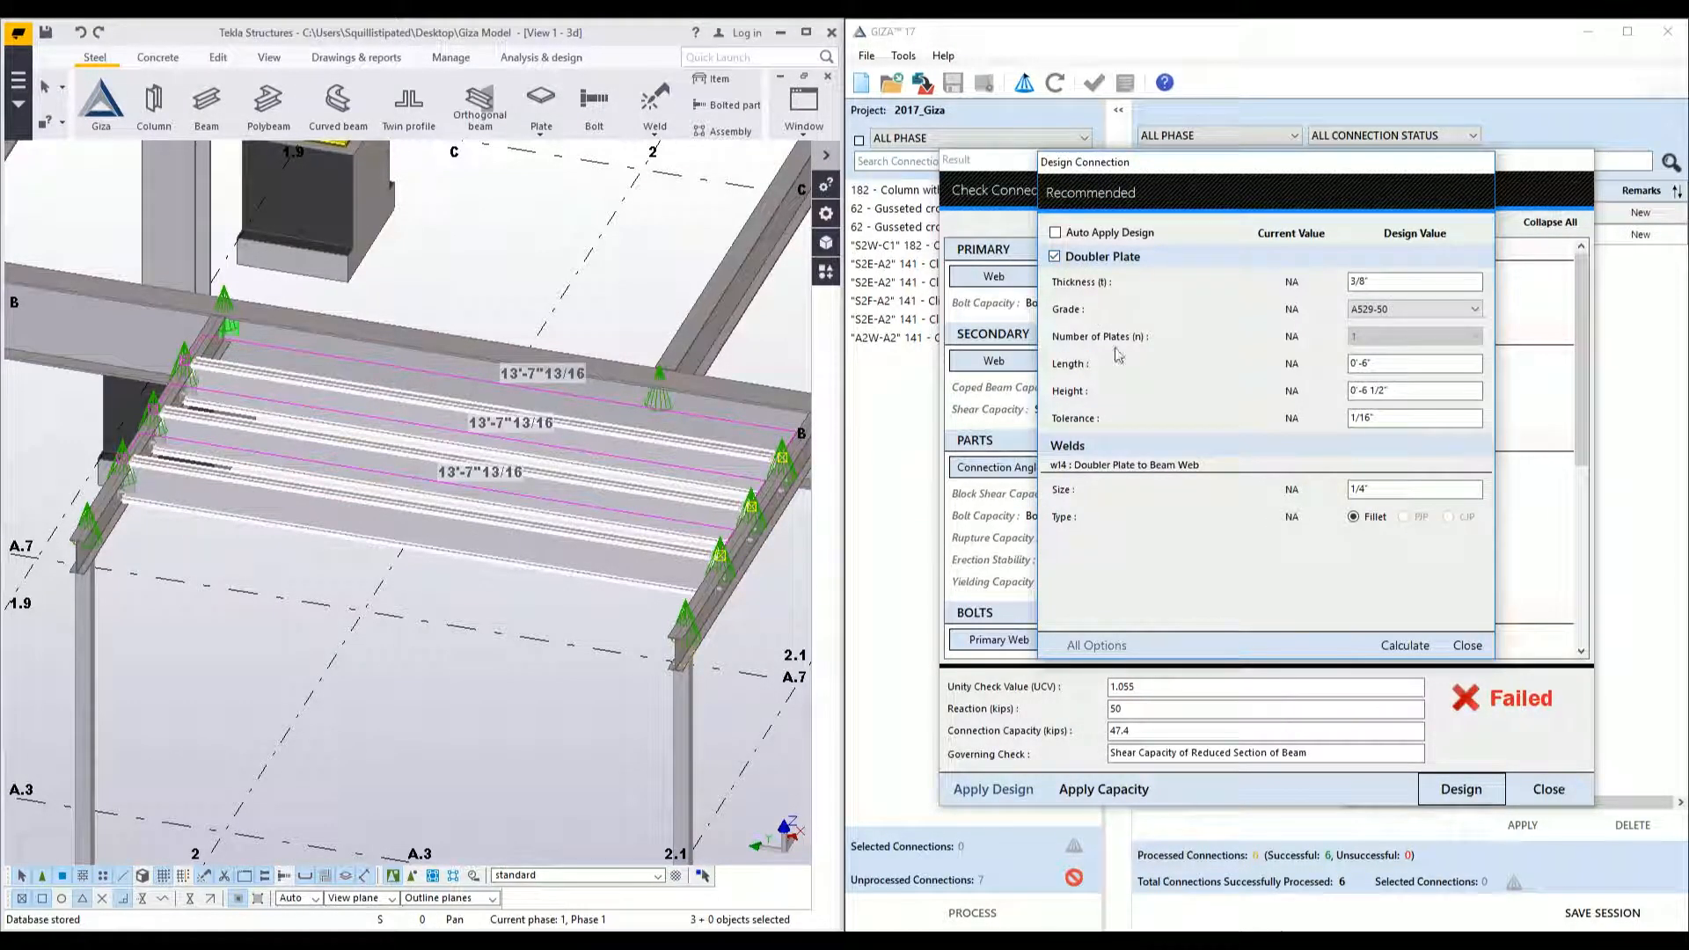
{"action": "left_click", "coordinate": [1408, 645]}
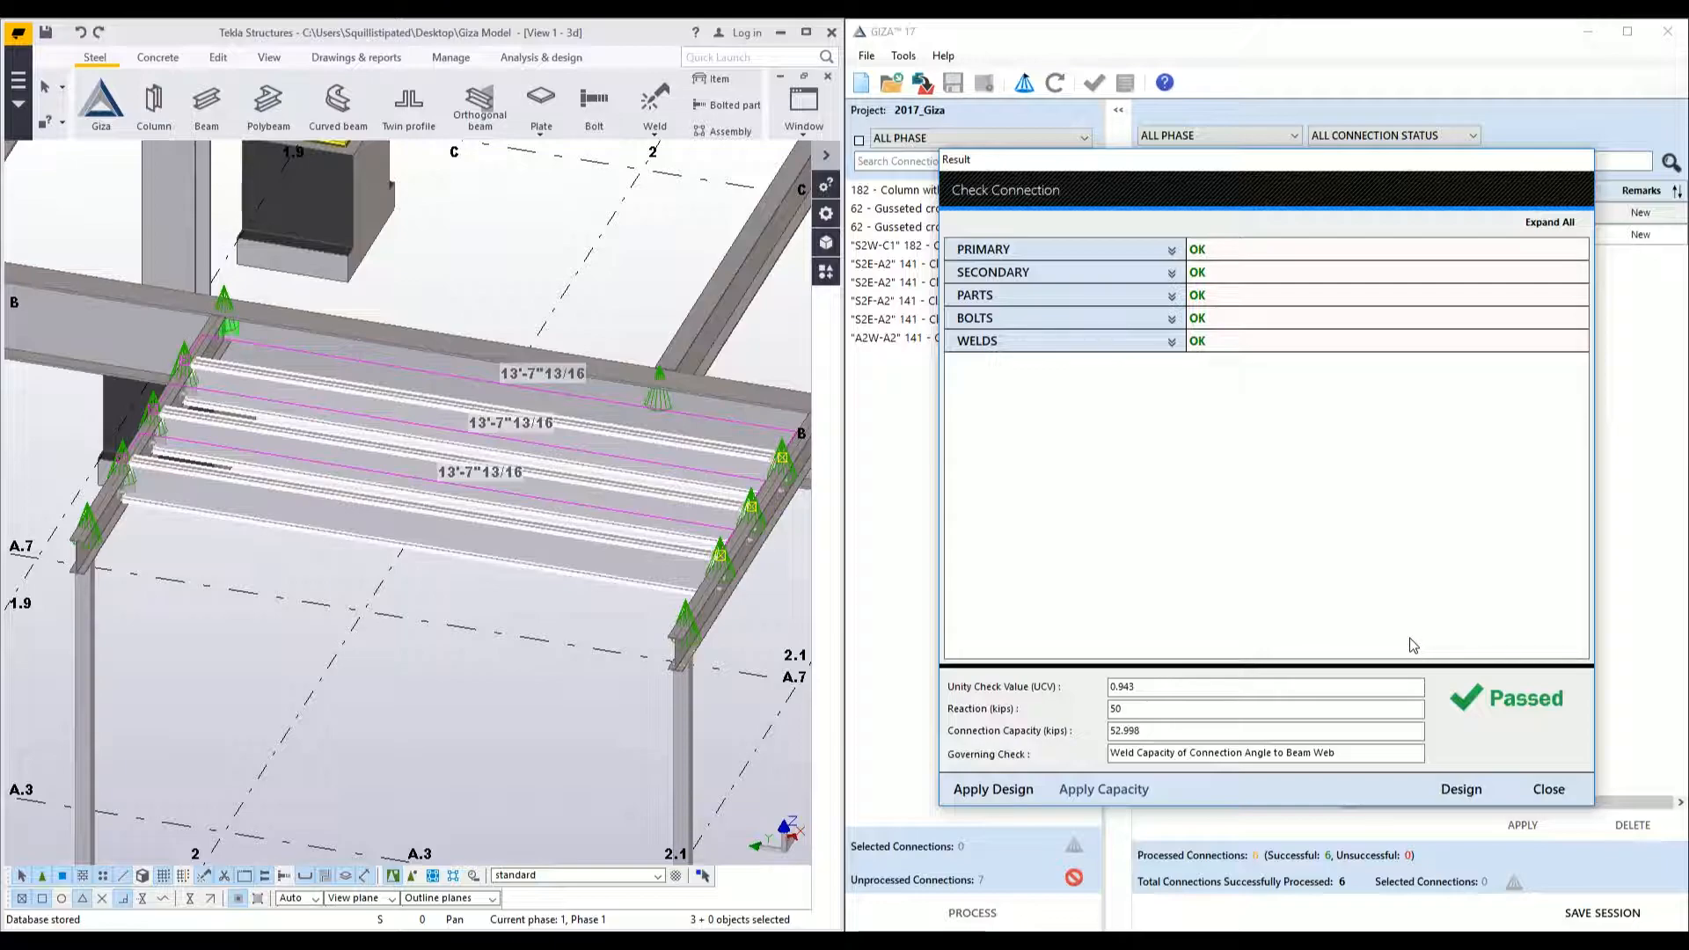
{"action": "left_click", "coordinate": [1550, 223]}
{"action": "scroll", "coordinate": [1370, 390], "scroll_direction": "down", "scroll_amount": 2}
{"action": "scroll", "coordinate": [1370, 389], "scroll_direction": "down", "scroll_amount": 3}
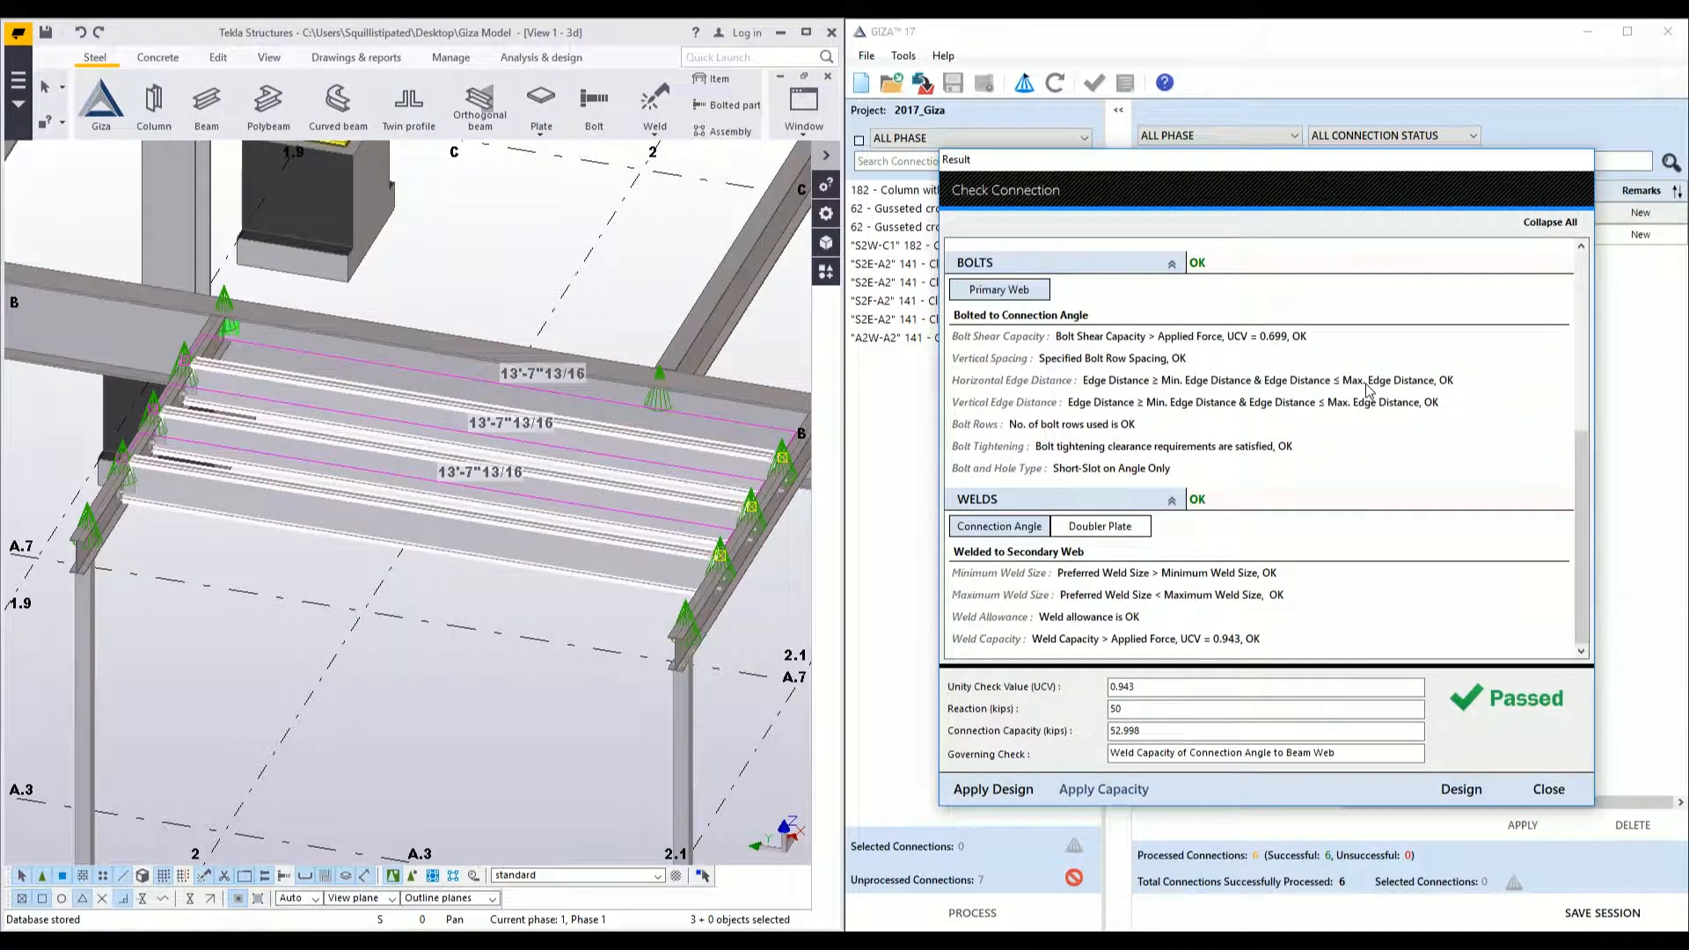
{"action": "scroll", "coordinate": [1371, 390], "scroll_direction": "up", "scroll_amount": 5}
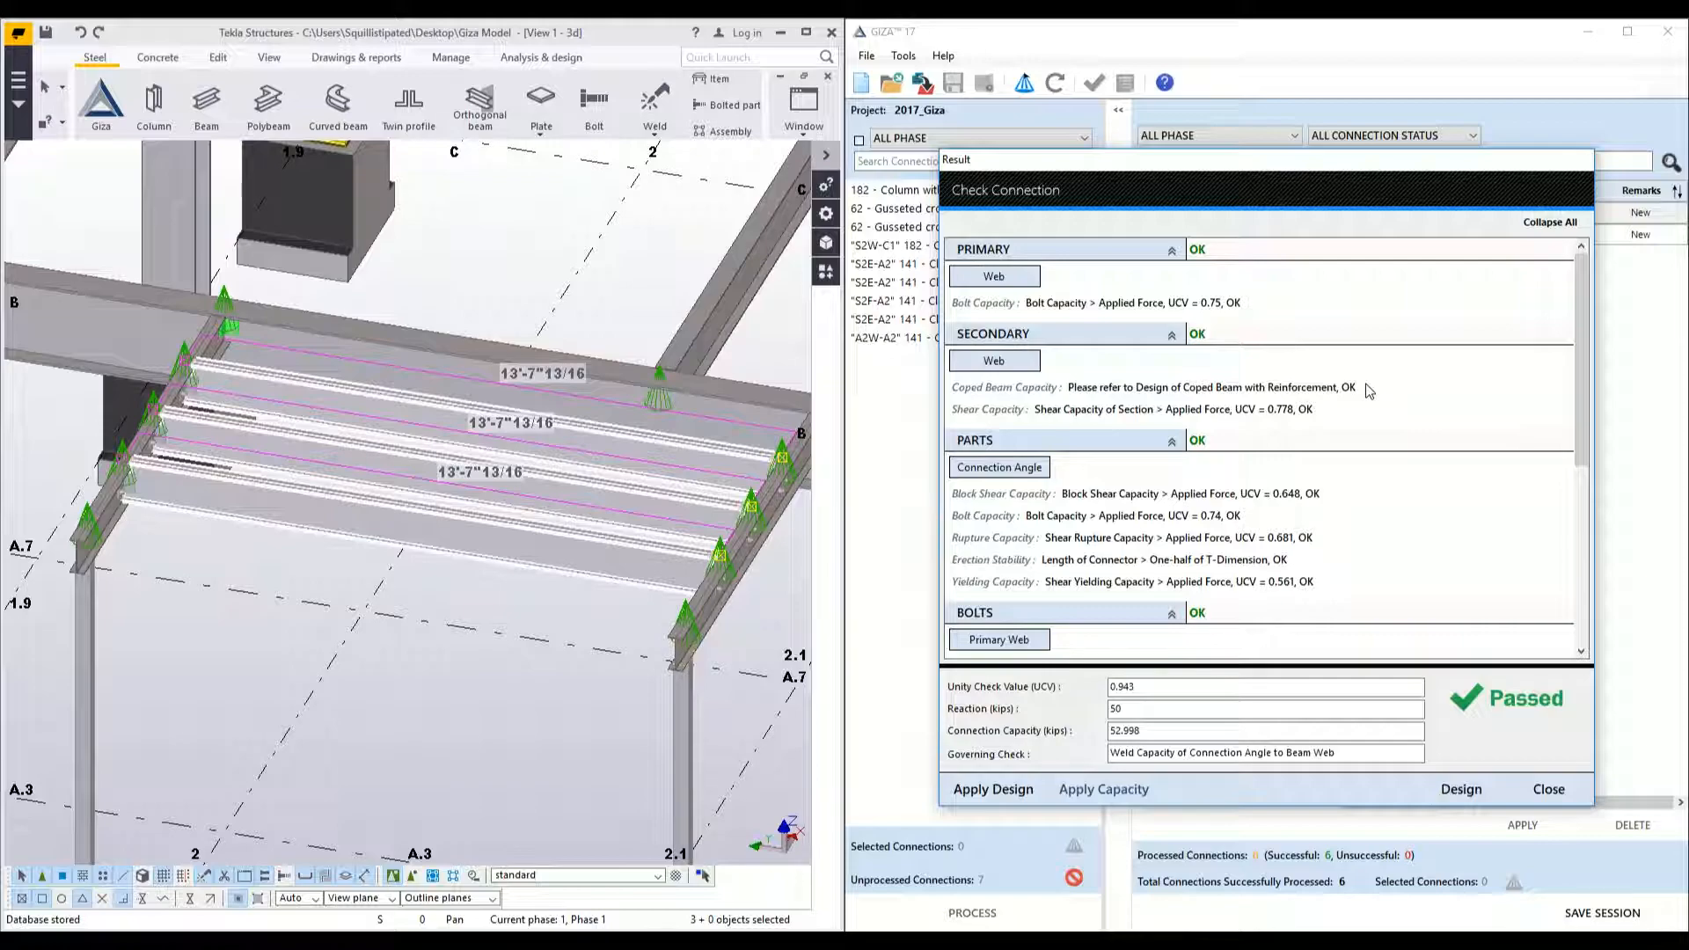
- Apply the doubler plate design to the model and inspect the updated clip angle connections at the beam ends
{"action": "left_click", "coordinate": [1034, 792]}
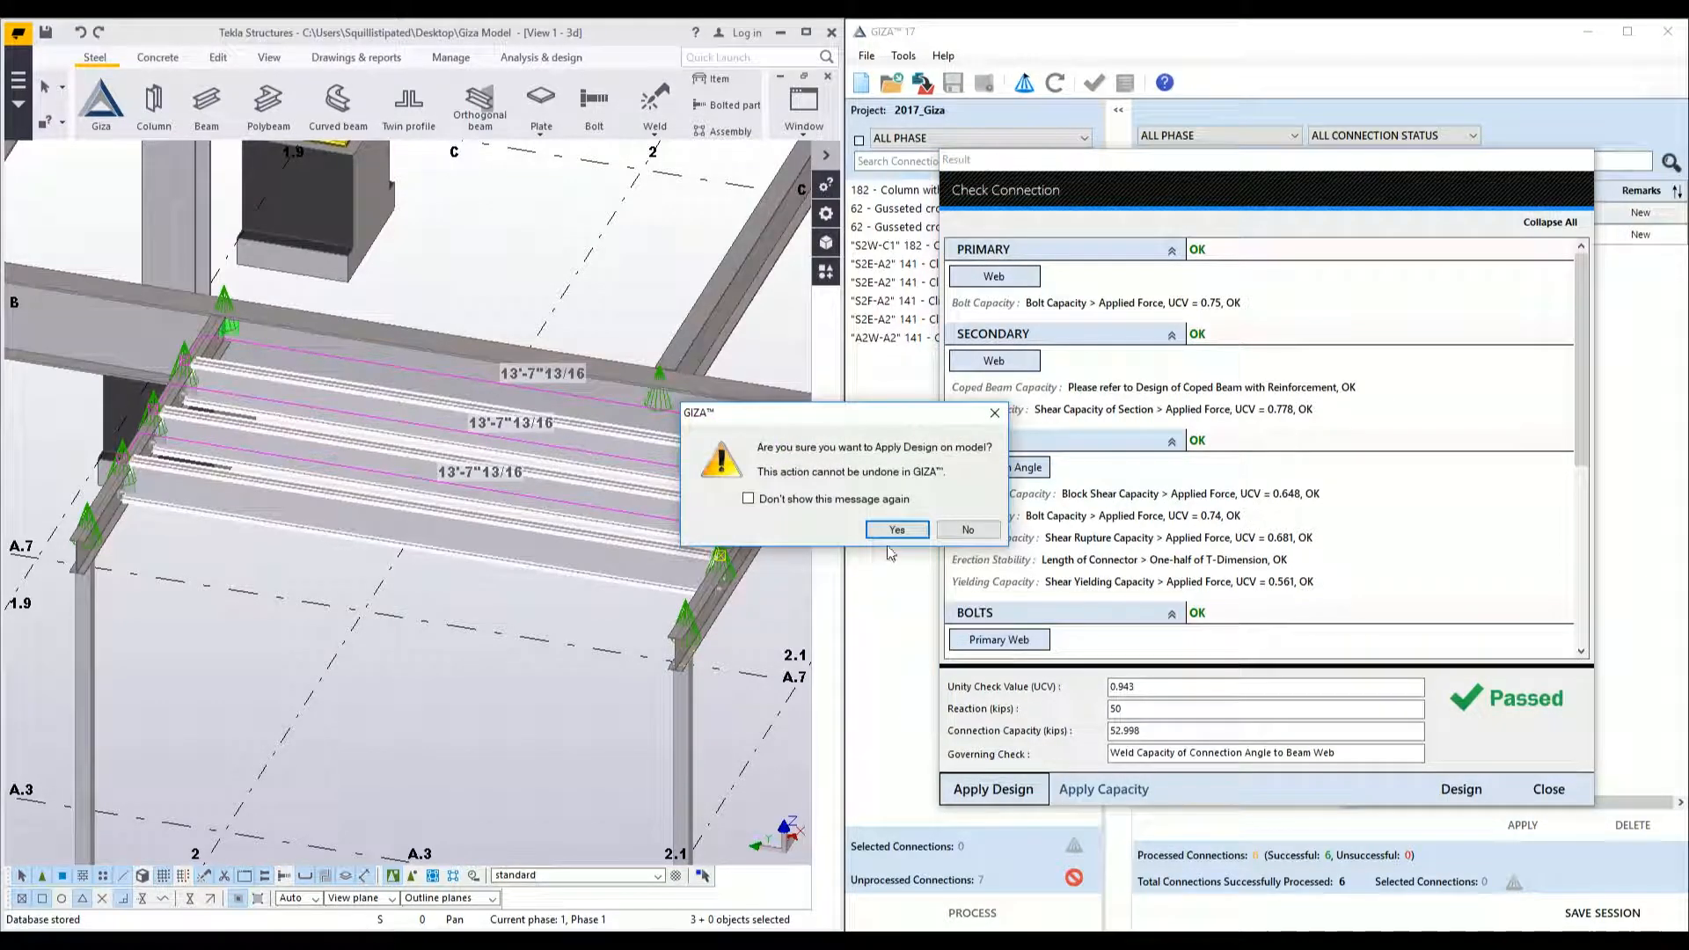
{"action": "left_click", "coordinate": [897, 530]}
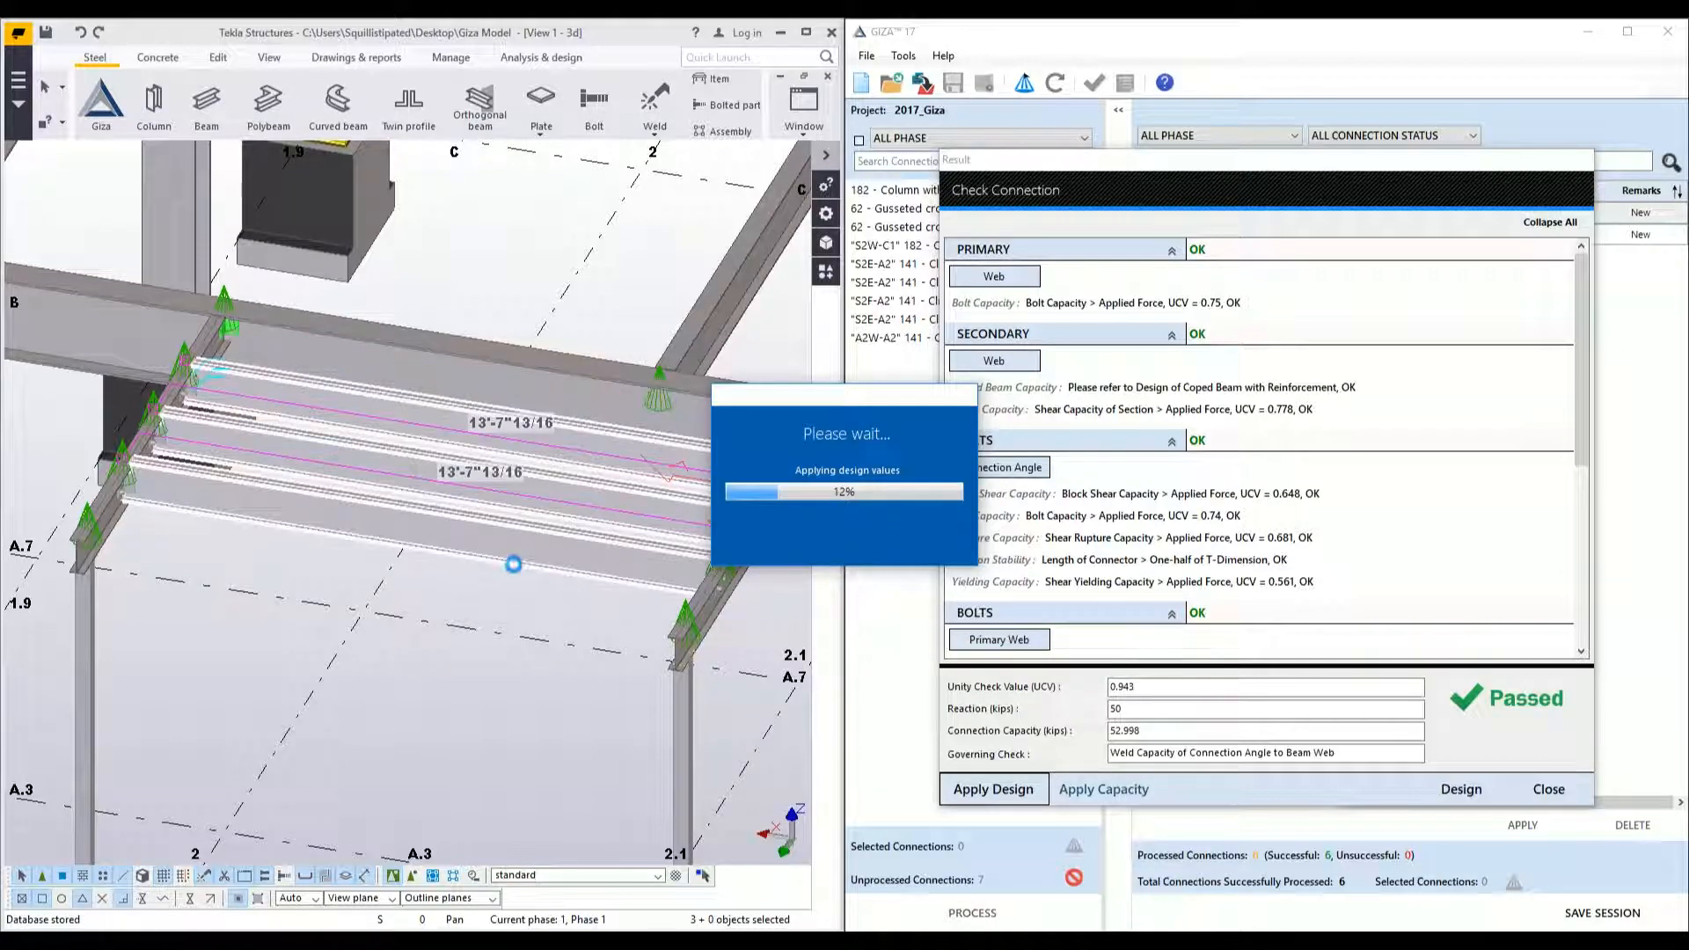
{"action": "mouse_move", "coordinate": [515, 541]}
{"action": "middle_mouse_down", "text": "ctrl"}
{"action": "mouse_move", "coordinate": [591, 493]}
{"action": "mouse_move", "coordinate": [633, 517]}
{"action": "mouse_move", "coordinate": [744, 453]}
{"action": "middle_mouse_up", "text": "ctrl"}
{"action": "middle_click_drag", "start_coordinate": [659, 507], "coordinate": [576, 533], "text": "ctrl"}
{"action": "scroll", "coordinate": [573, 526], "scroll_direction": "up", "scroll_amount": 5}
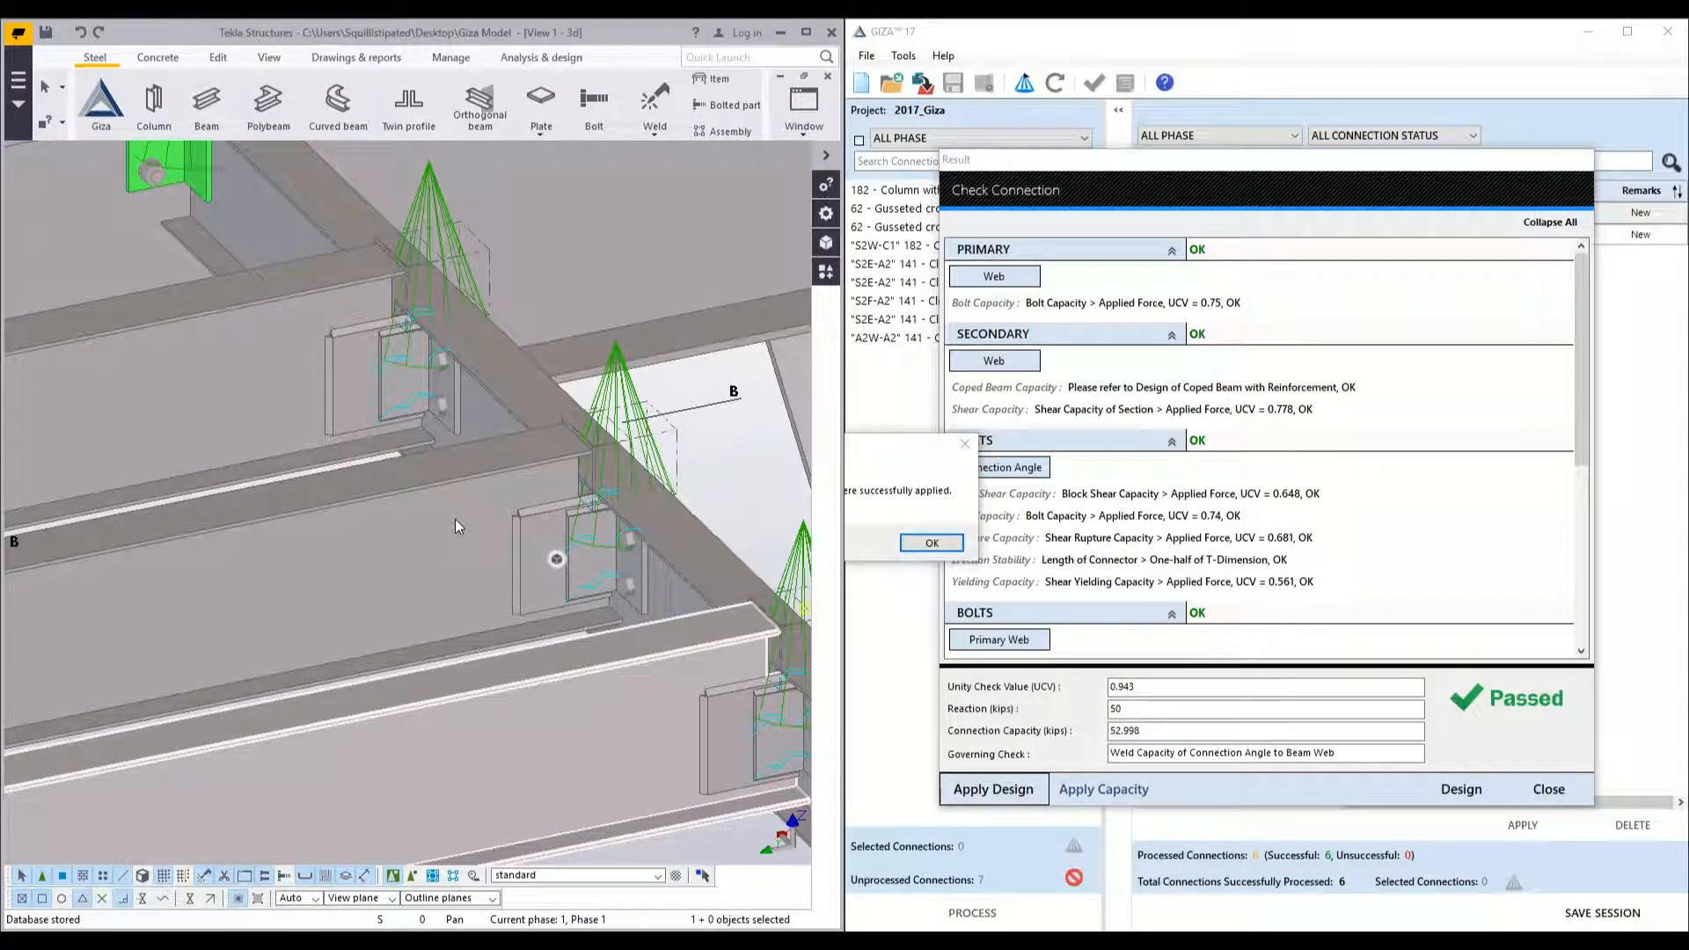
{"action": "left_click", "coordinate": [899, 484]}
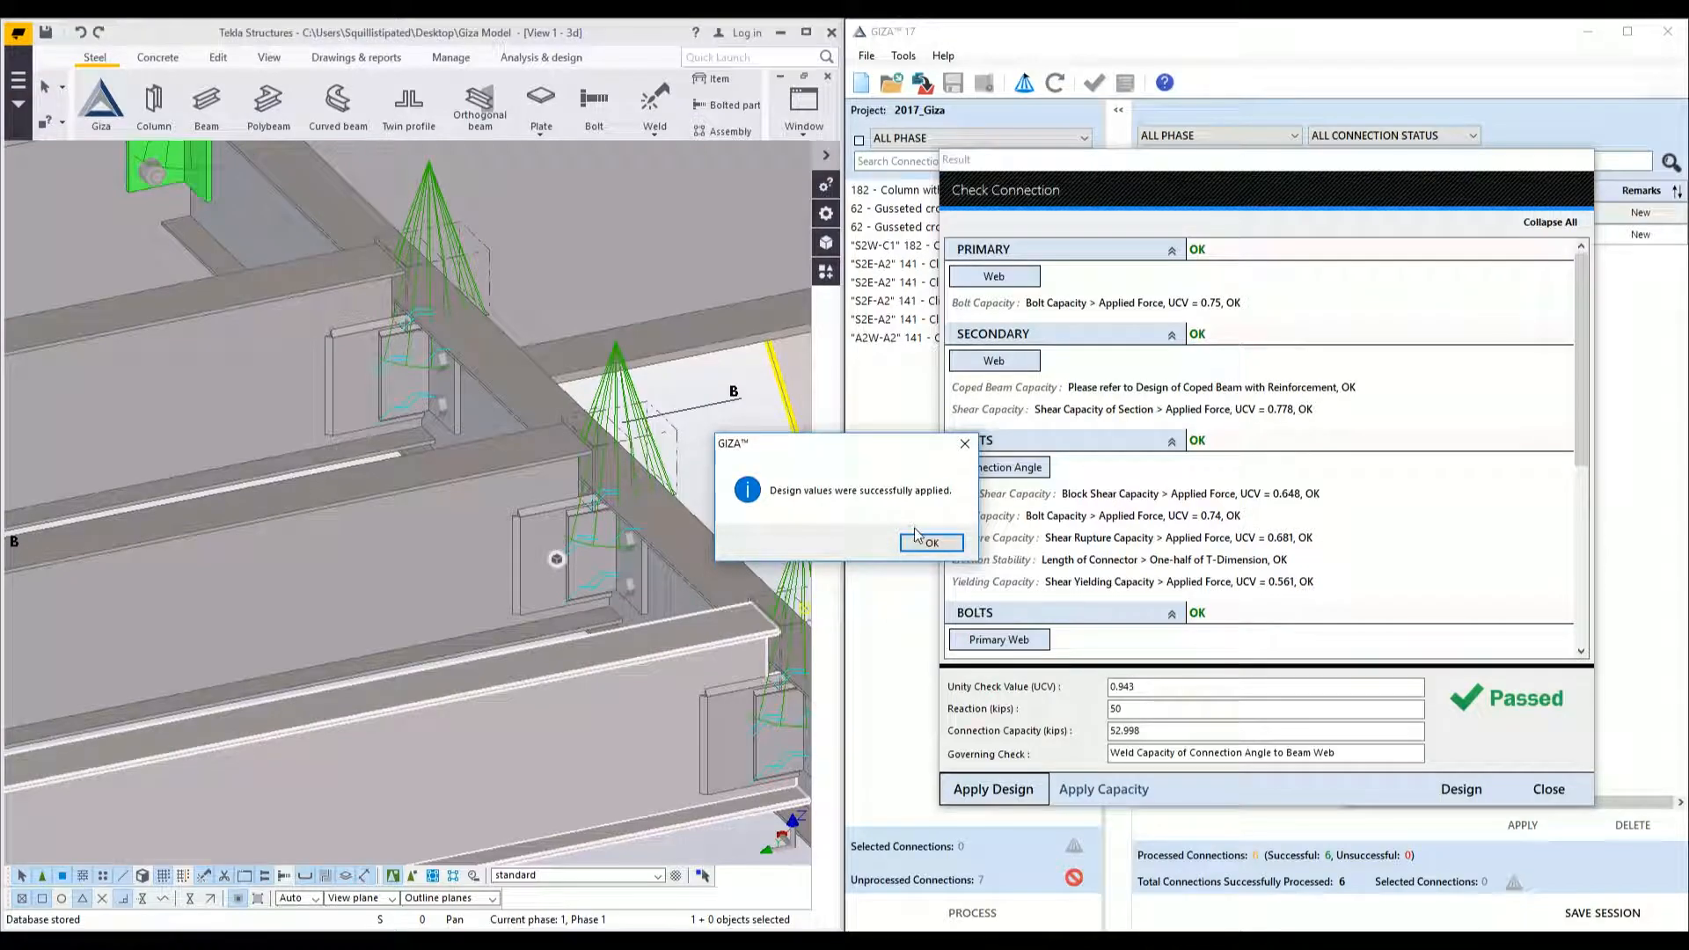
{"action": "left_click", "coordinate": [917, 542]}
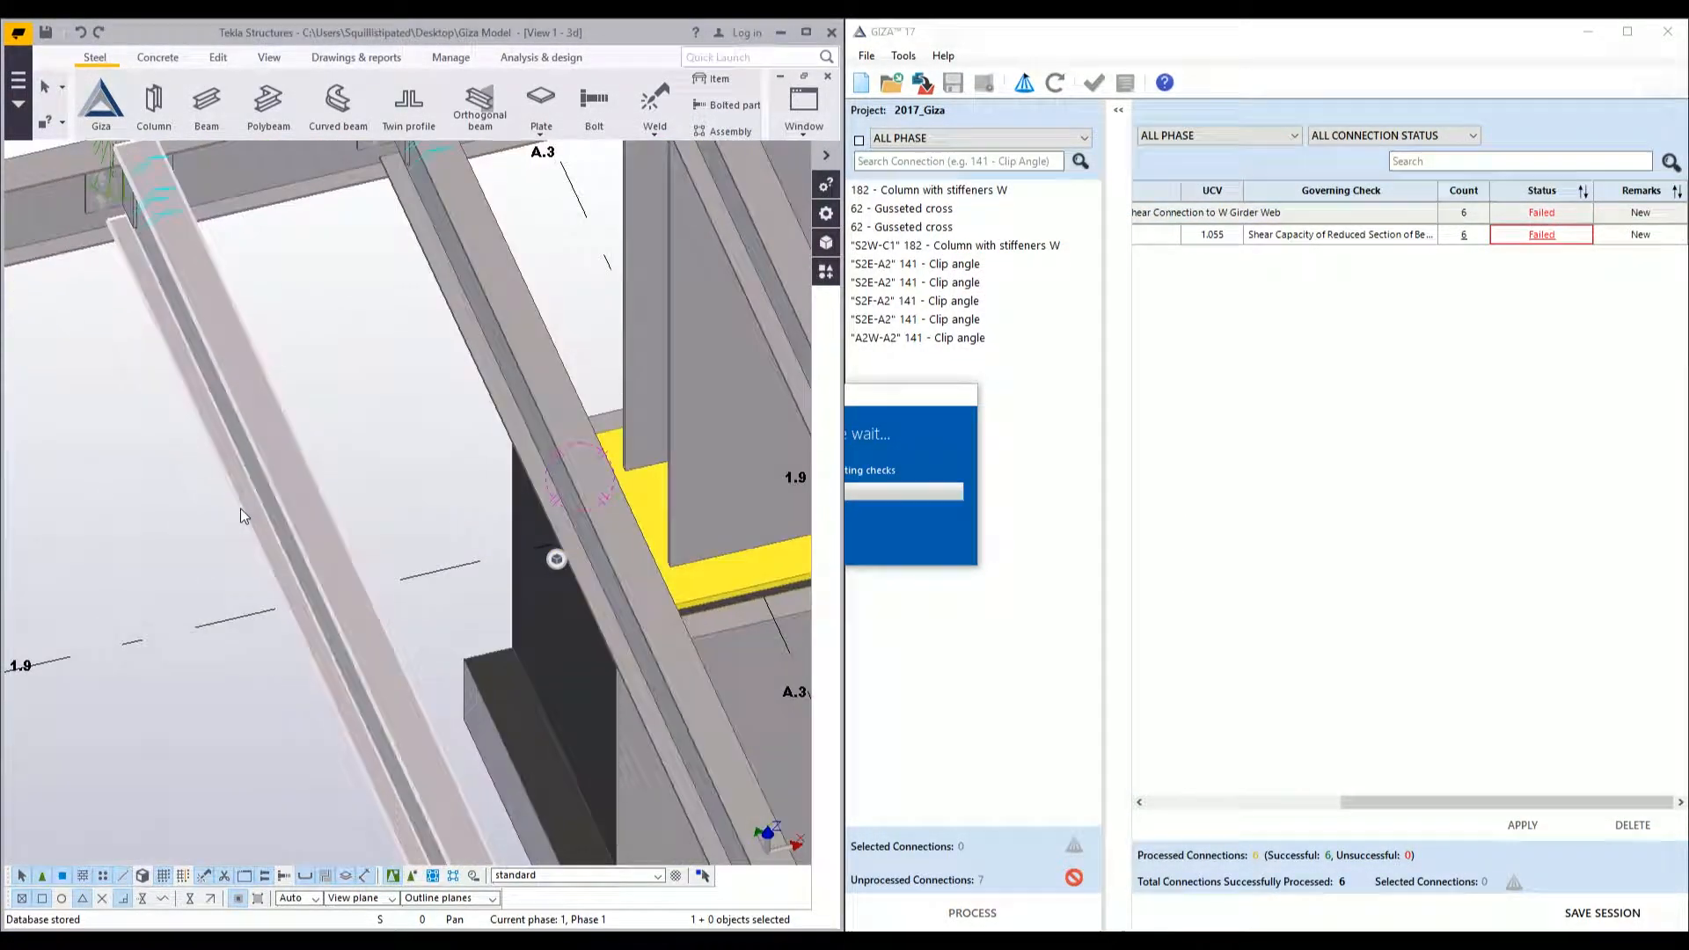
{"action": "middle_click_drag", "start_coordinate": [414, 194], "coordinate": [369, 337]}
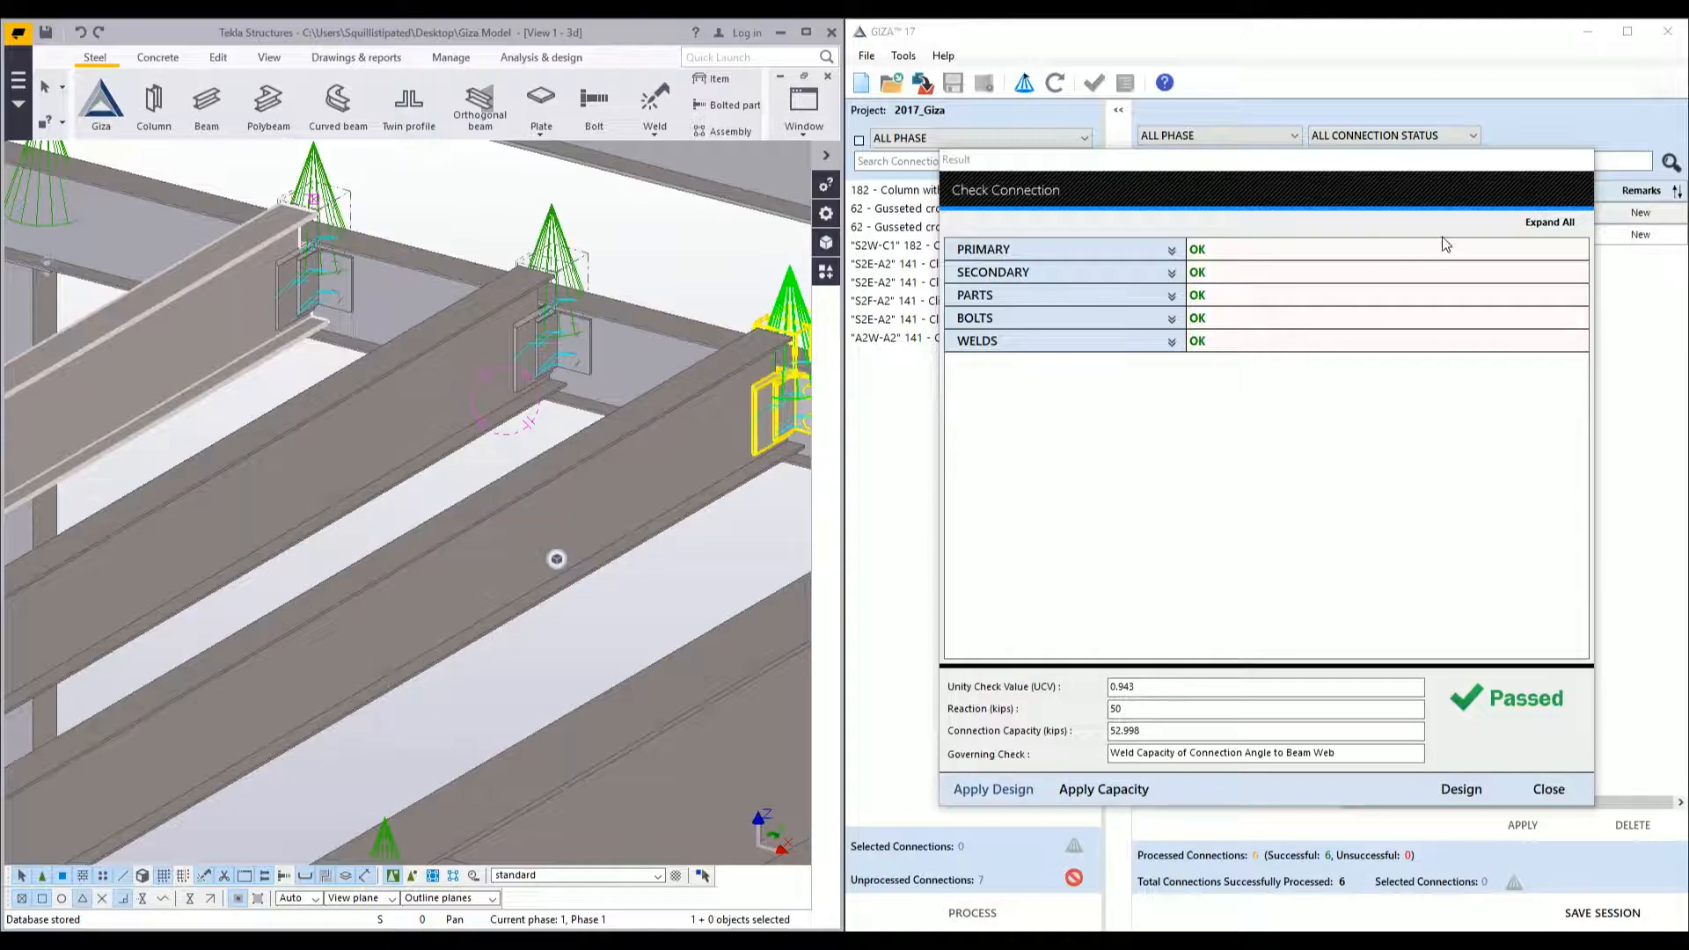
- Apply the connection capacity to the model, then return to the results table and check the connection's status and remarks
{"action": "left_click", "coordinate": [1561, 226]}
{"action": "left_click", "coordinate": [1562, 225]}
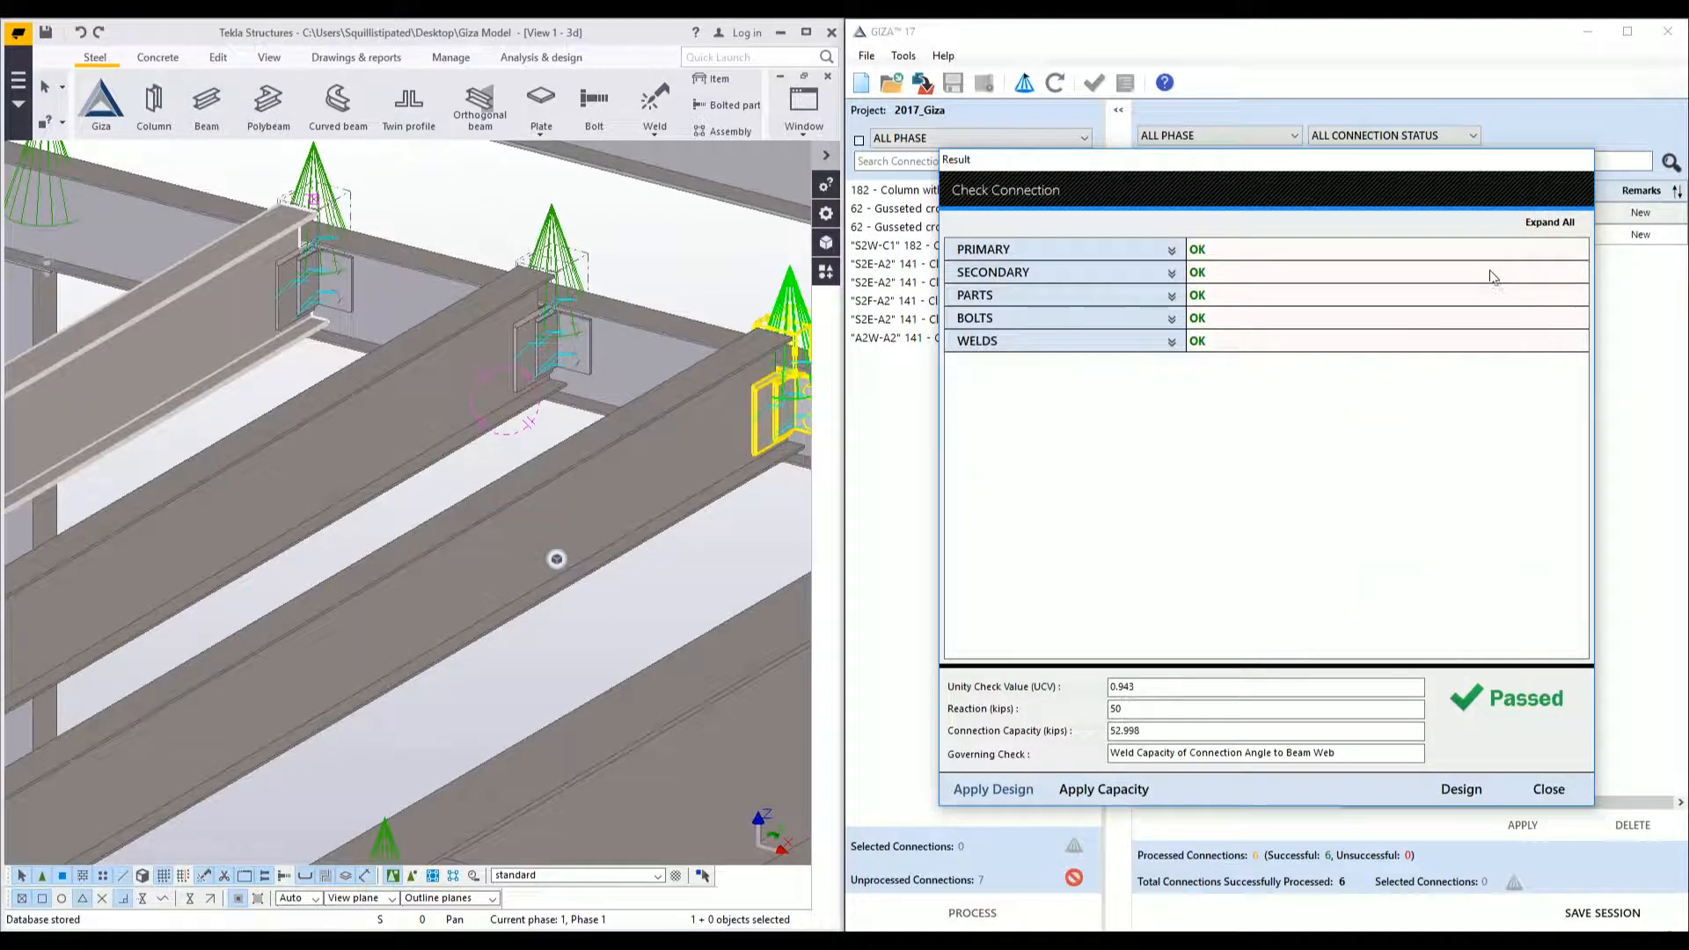
{"action": "left_click", "coordinate": [1084, 797]}
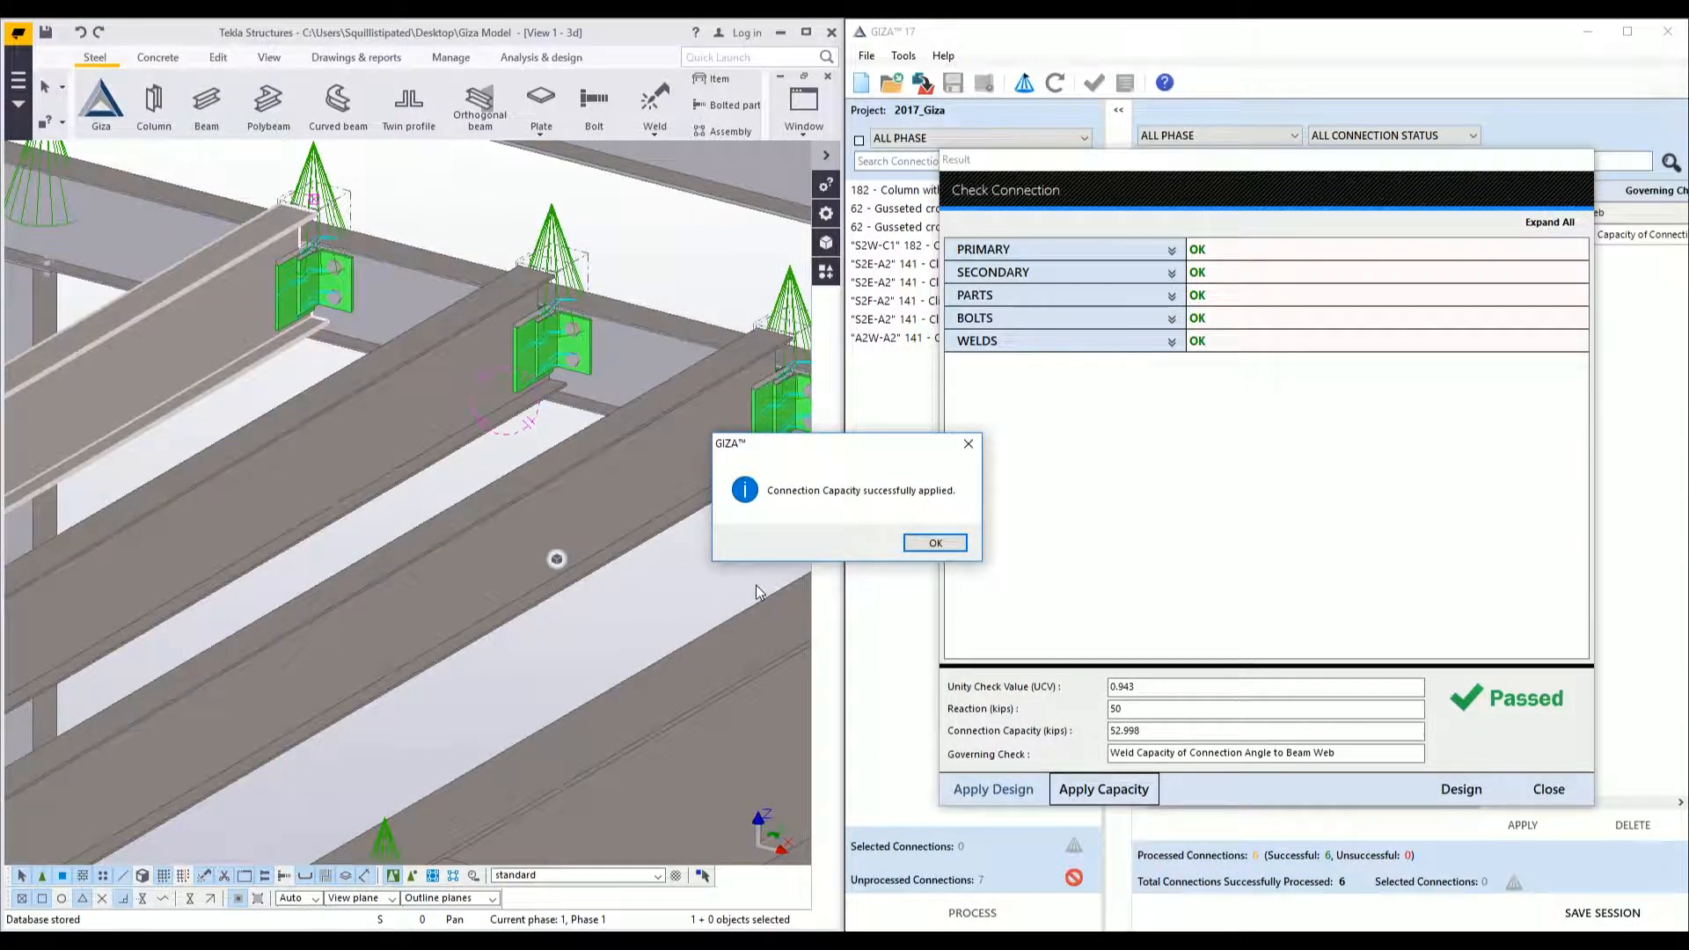
{"action": "left_click", "coordinate": [931, 544]}
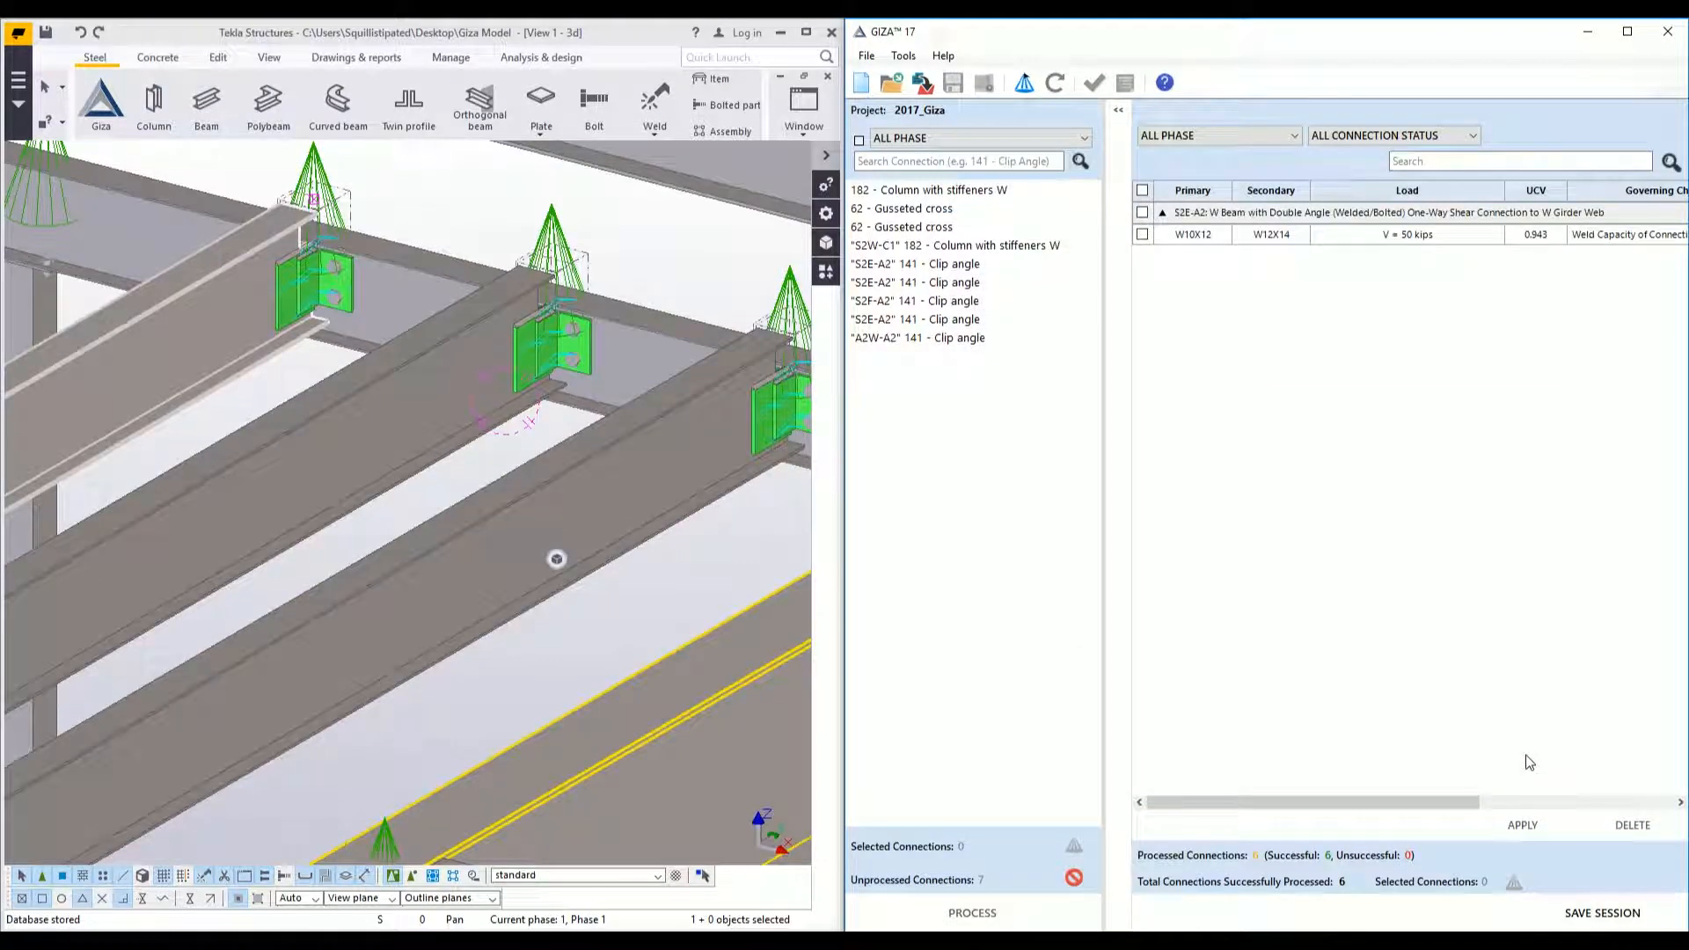
{"action": "left_click_drag", "start_coordinate": [1412, 800], "coordinate": [1610, 803]}
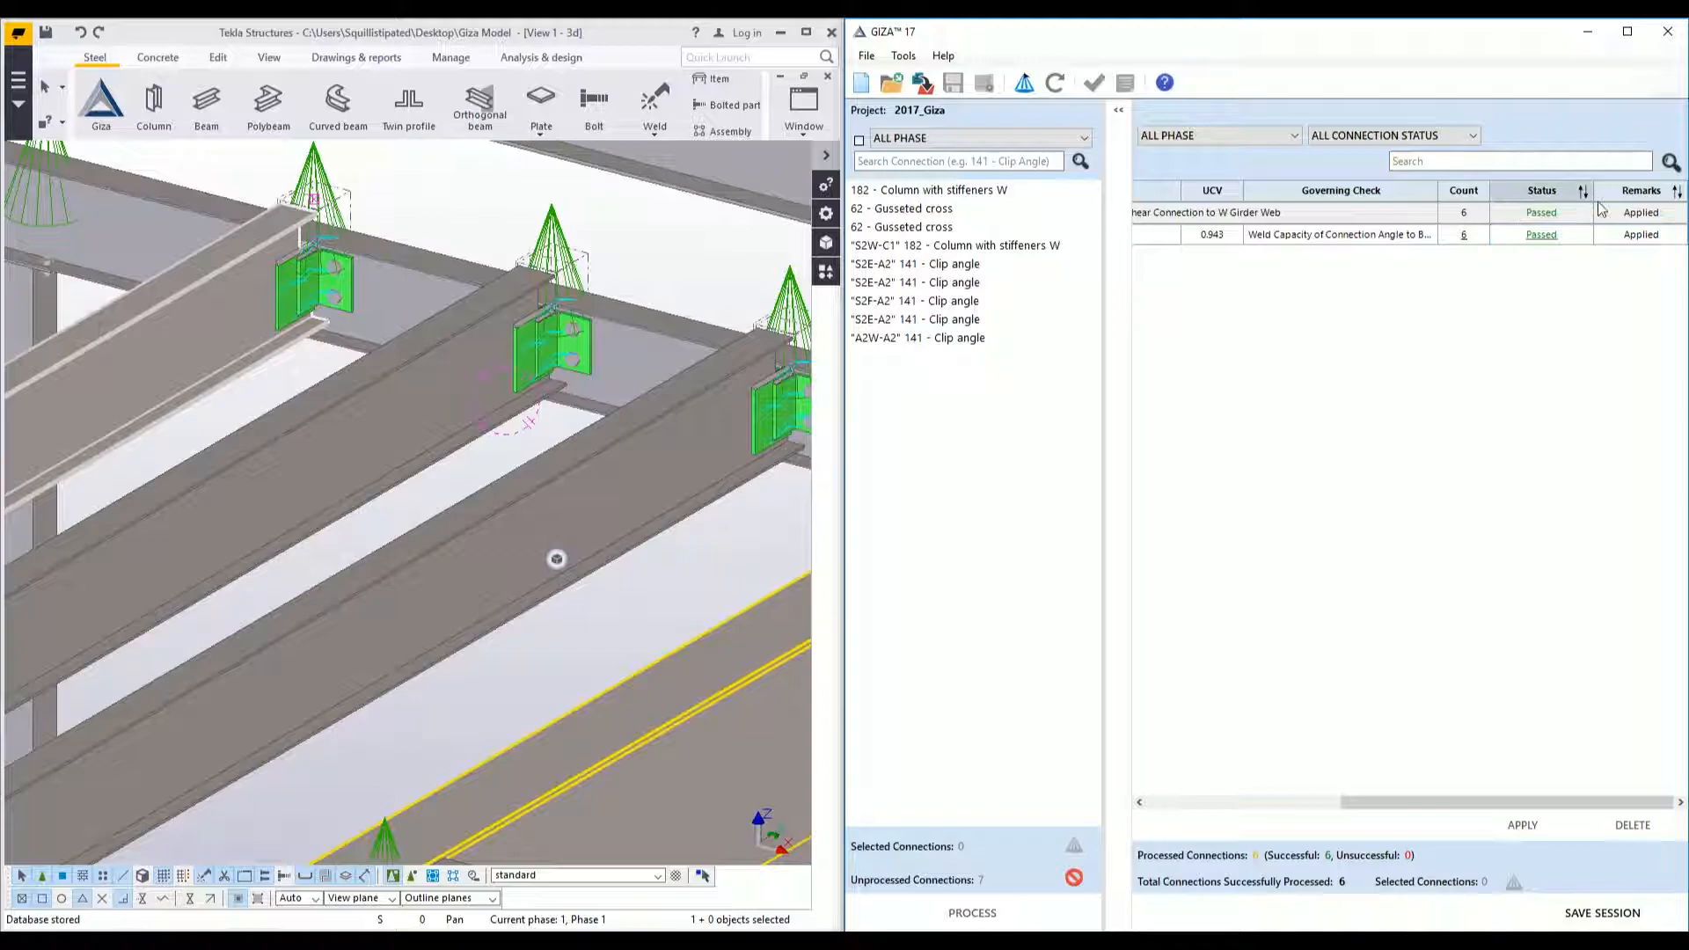
- Select the two beam connections on opposite sides of the column near grid 1.9 in the model and import them into GIZA
{"action": "scroll", "coordinate": [230, 638], "scroll_direction": "down", "scroll_amount": 2}
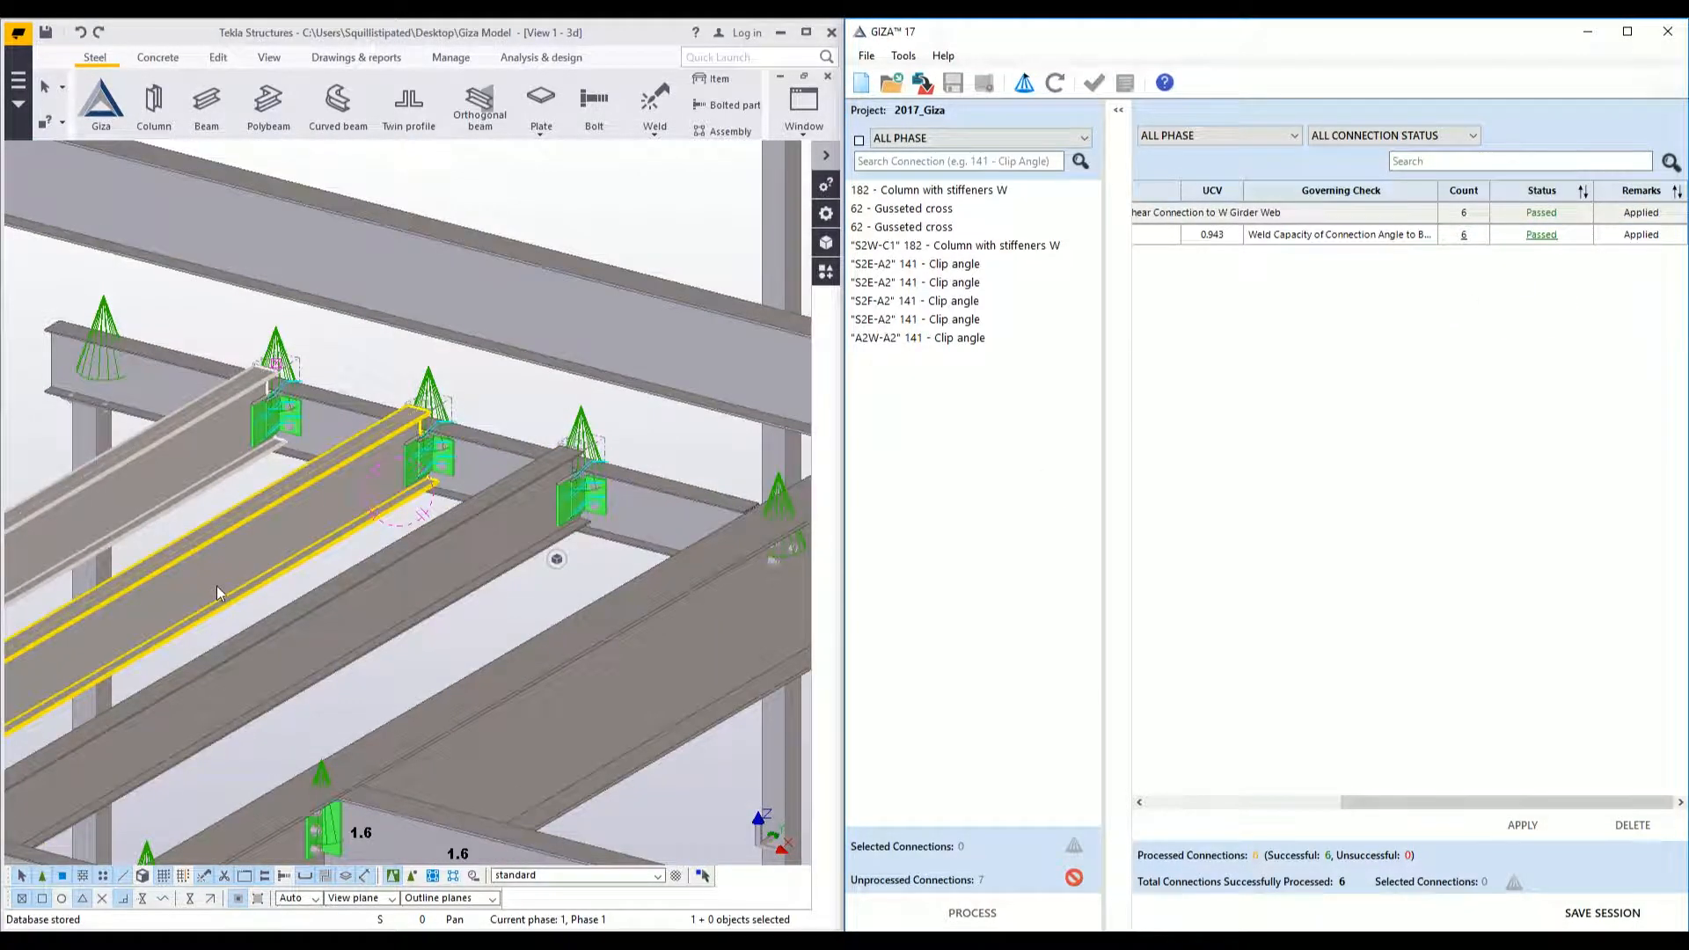
{"action": "middle_click_drag", "start_coordinate": [218, 587], "coordinate": [369, 589], "text": "ctrl"}
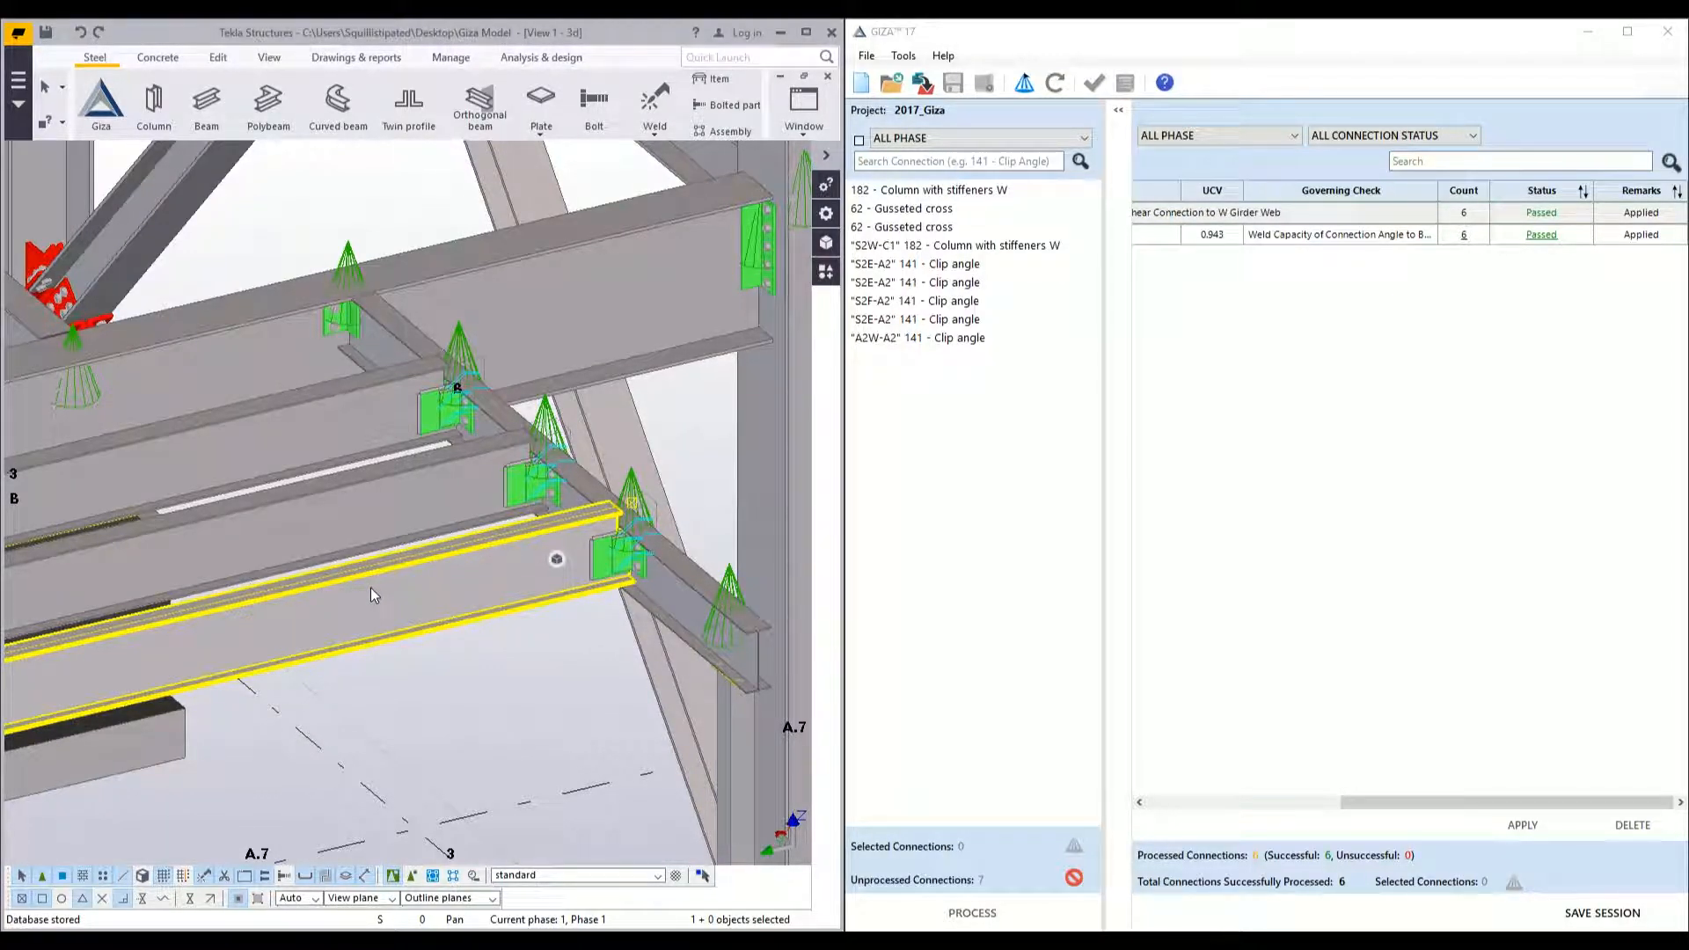
{"action": "scroll", "coordinate": [371, 587], "scroll_direction": "down", "scroll_amount": 4}
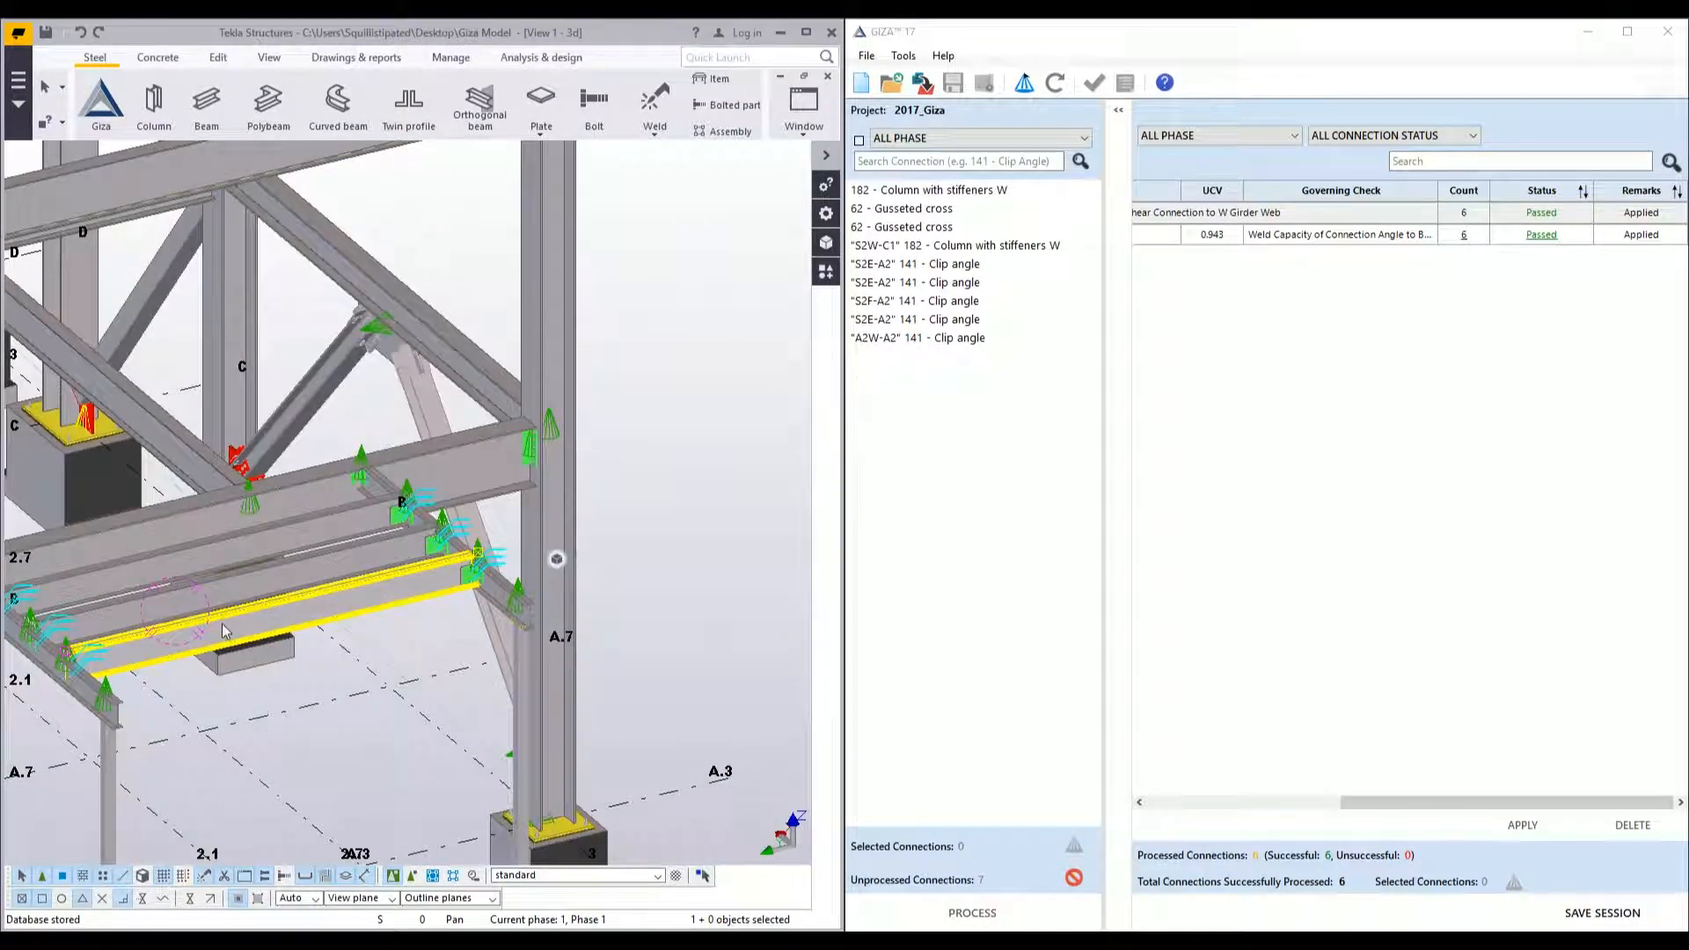
{"action": "middle_click_drag", "start_coordinate": [369, 588], "coordinate": [956, 417]}
{"action": "middle_click_drag", "start_coordinate": [548, 430], "coordinate": [424, 382], "text": "ctrl"}
{"action": "scroll", "coordinate": [424, 383], "scroll_direction": "up", "scroll_amount": 5}
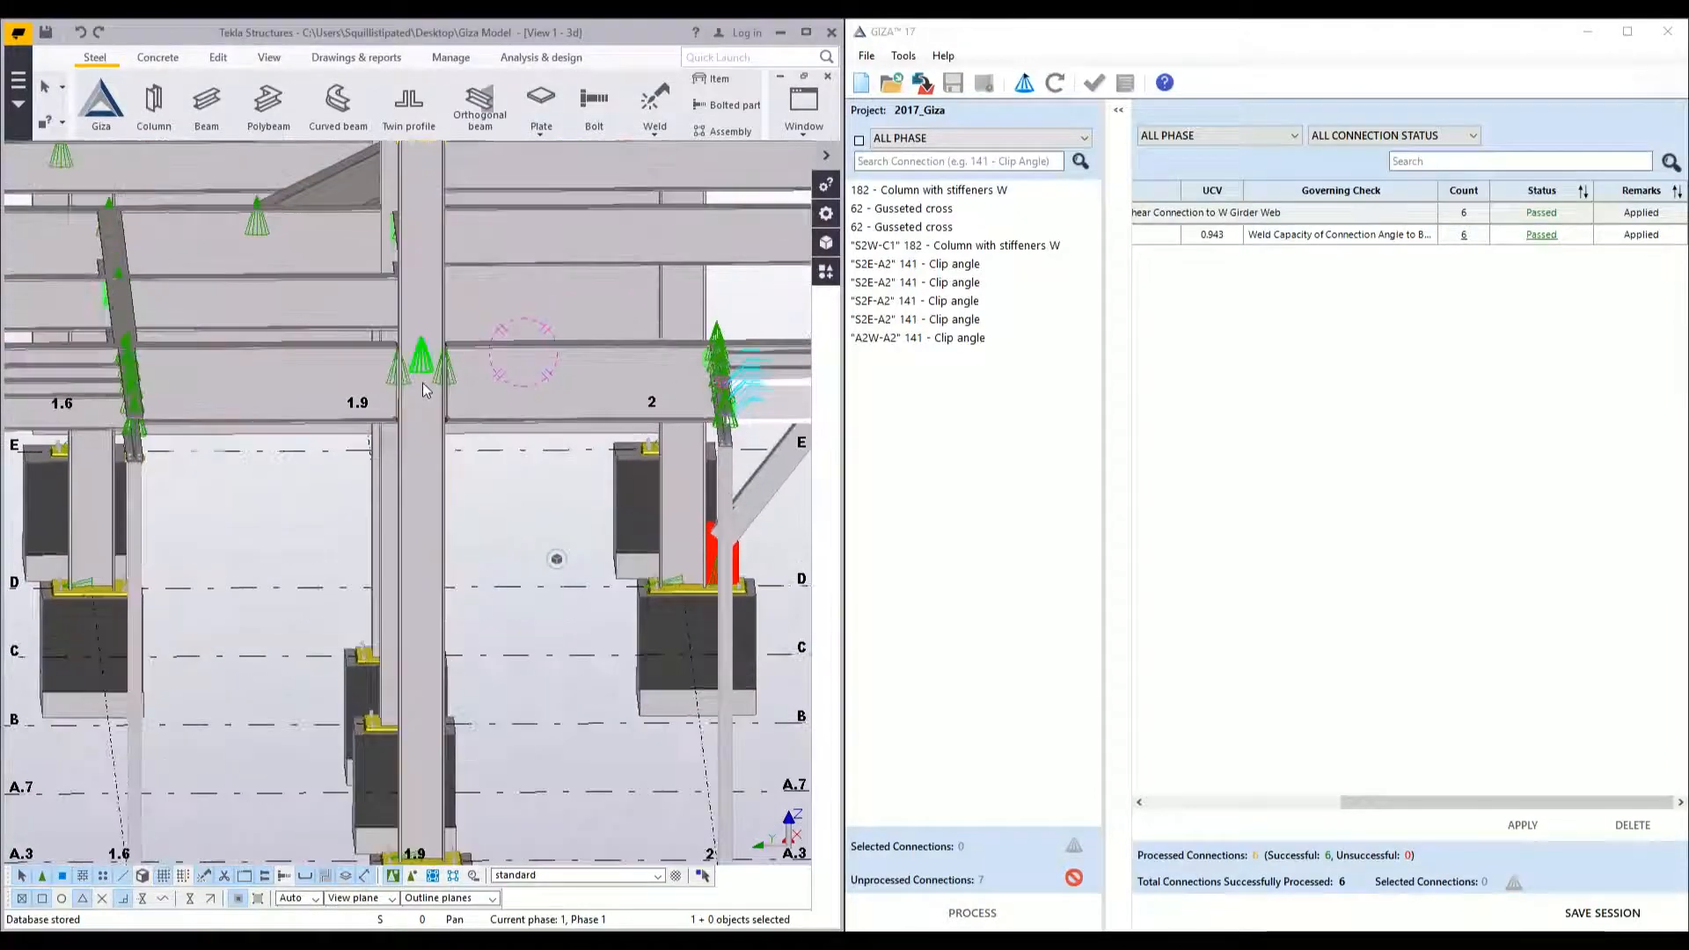
{"action": "scroll", "coordinate": [423, 384], "scroll_direction": "up", "scroll_amount": 2}
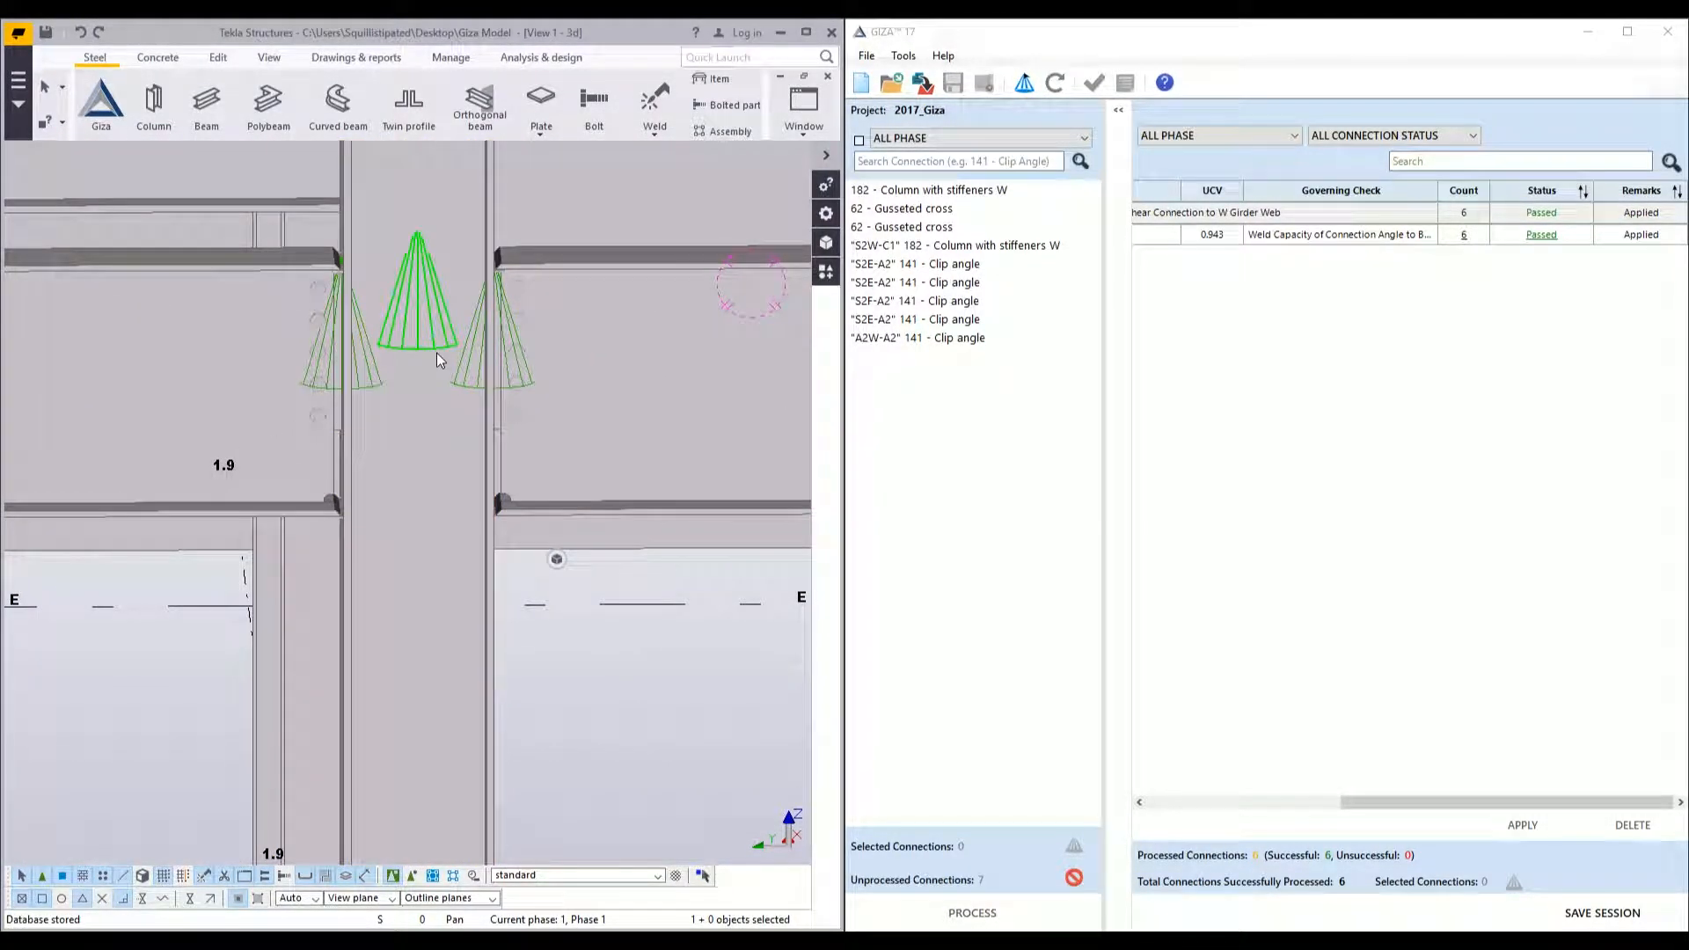
{"action": "left_click", "coordinate": [511, 329]}
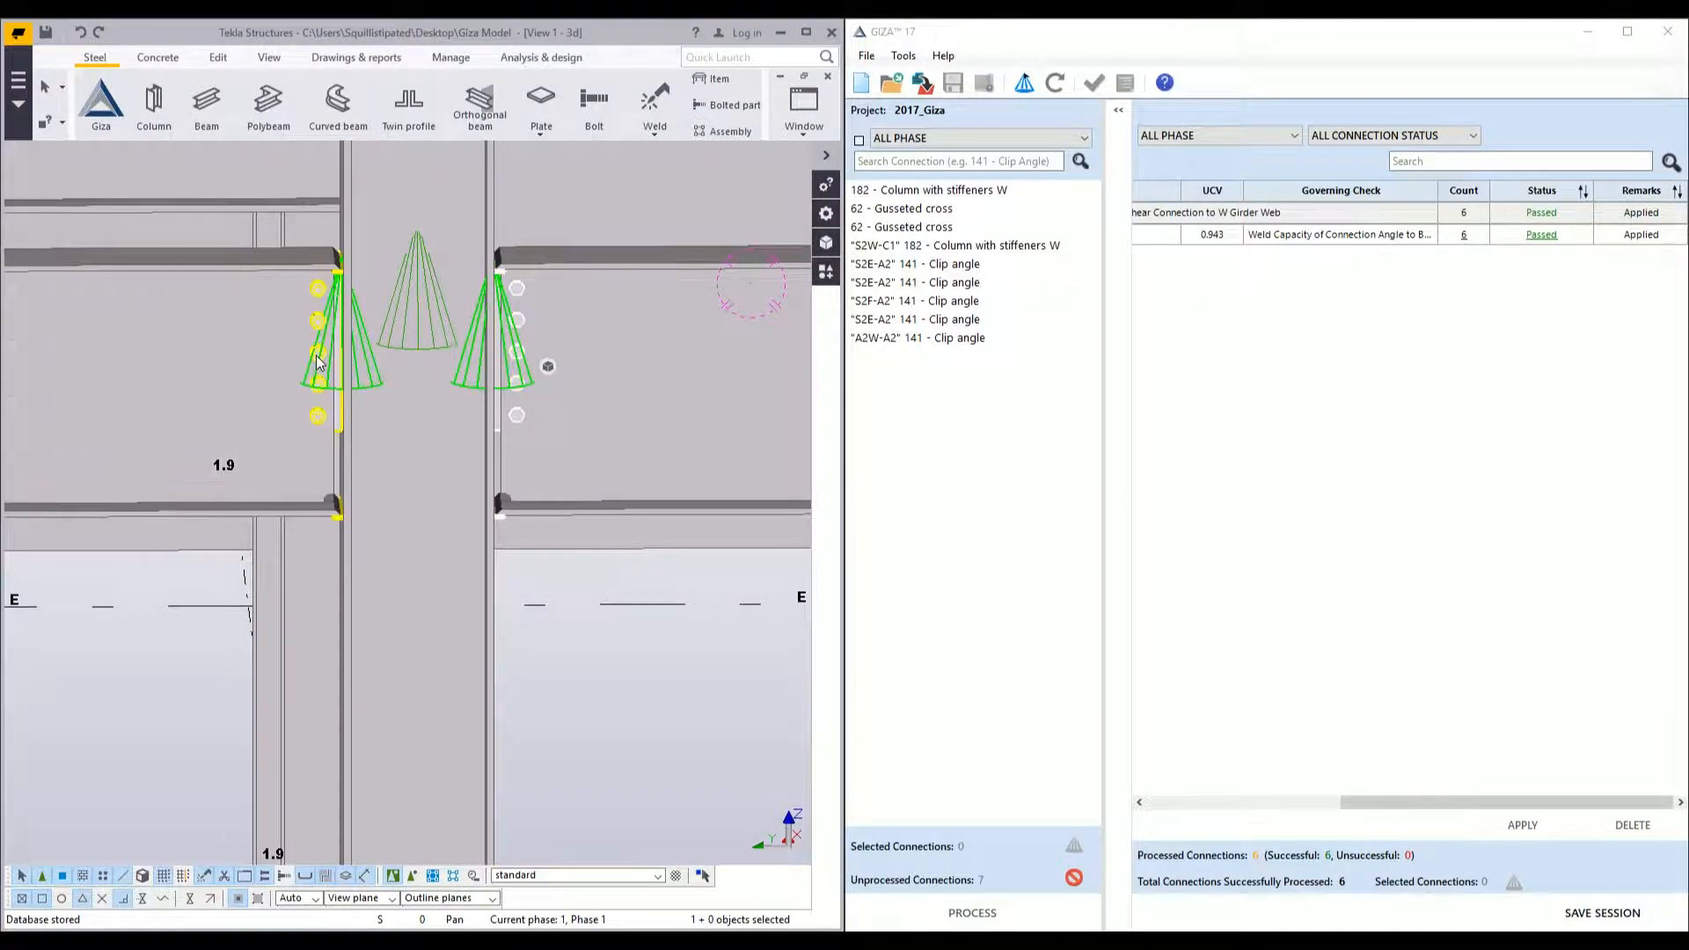
{"action": "left_click", "coordinate": [316, 355], "text": "ctrl"}
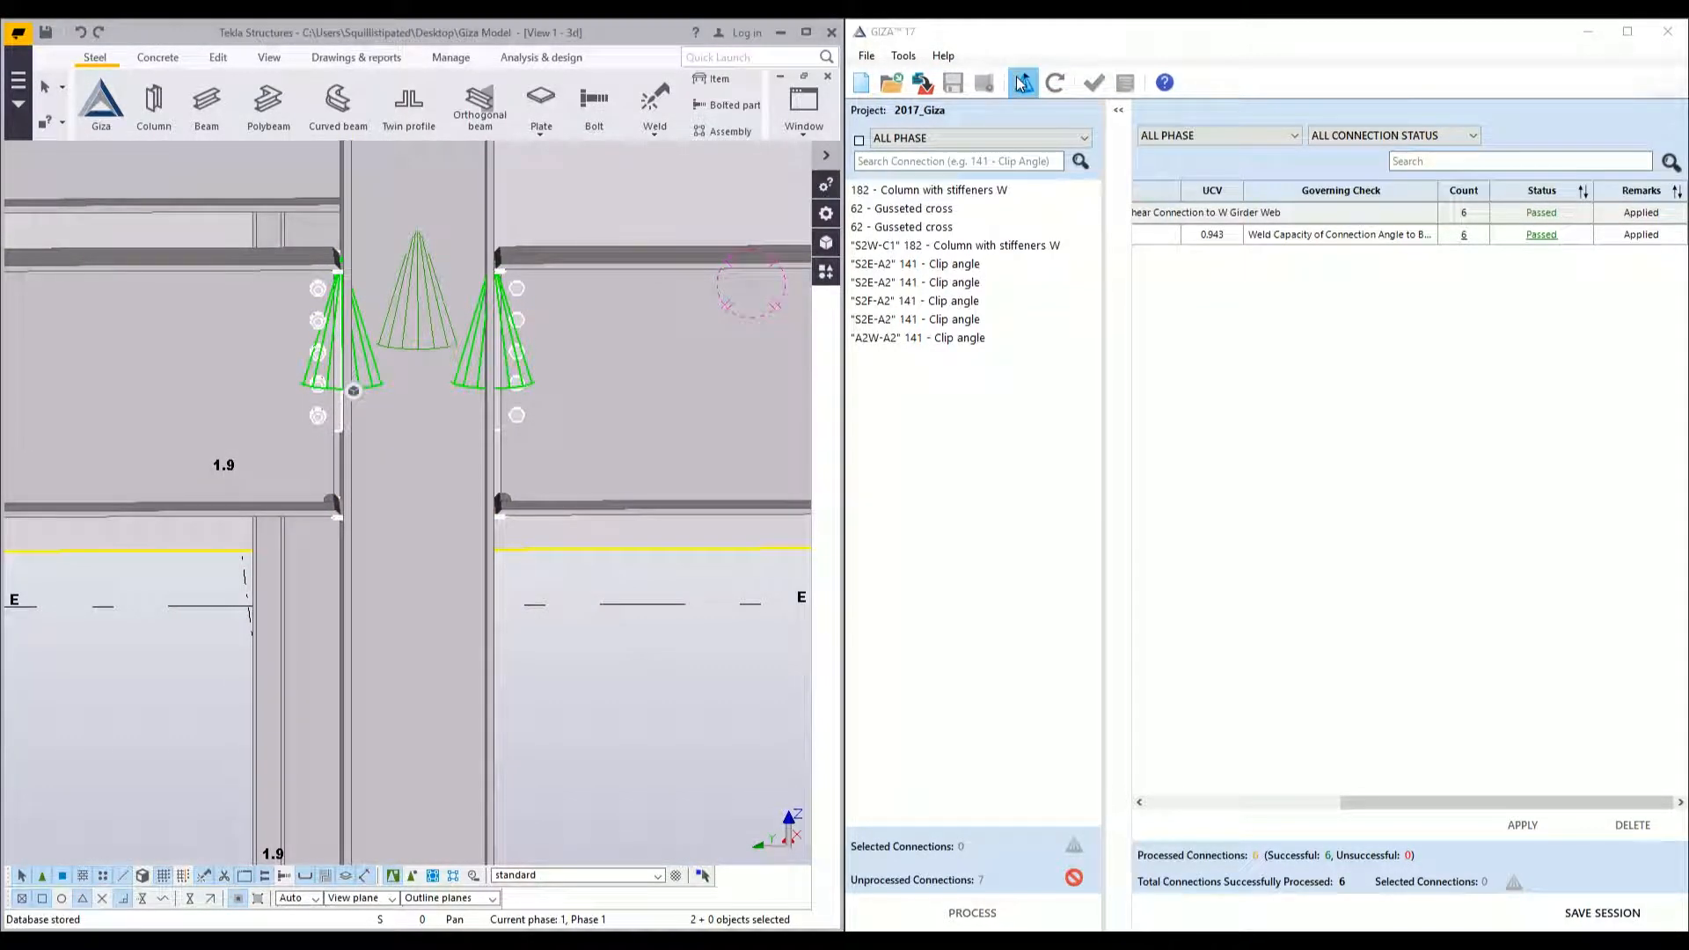
{"action": "left_click", "coordinate": [1025, 84]}
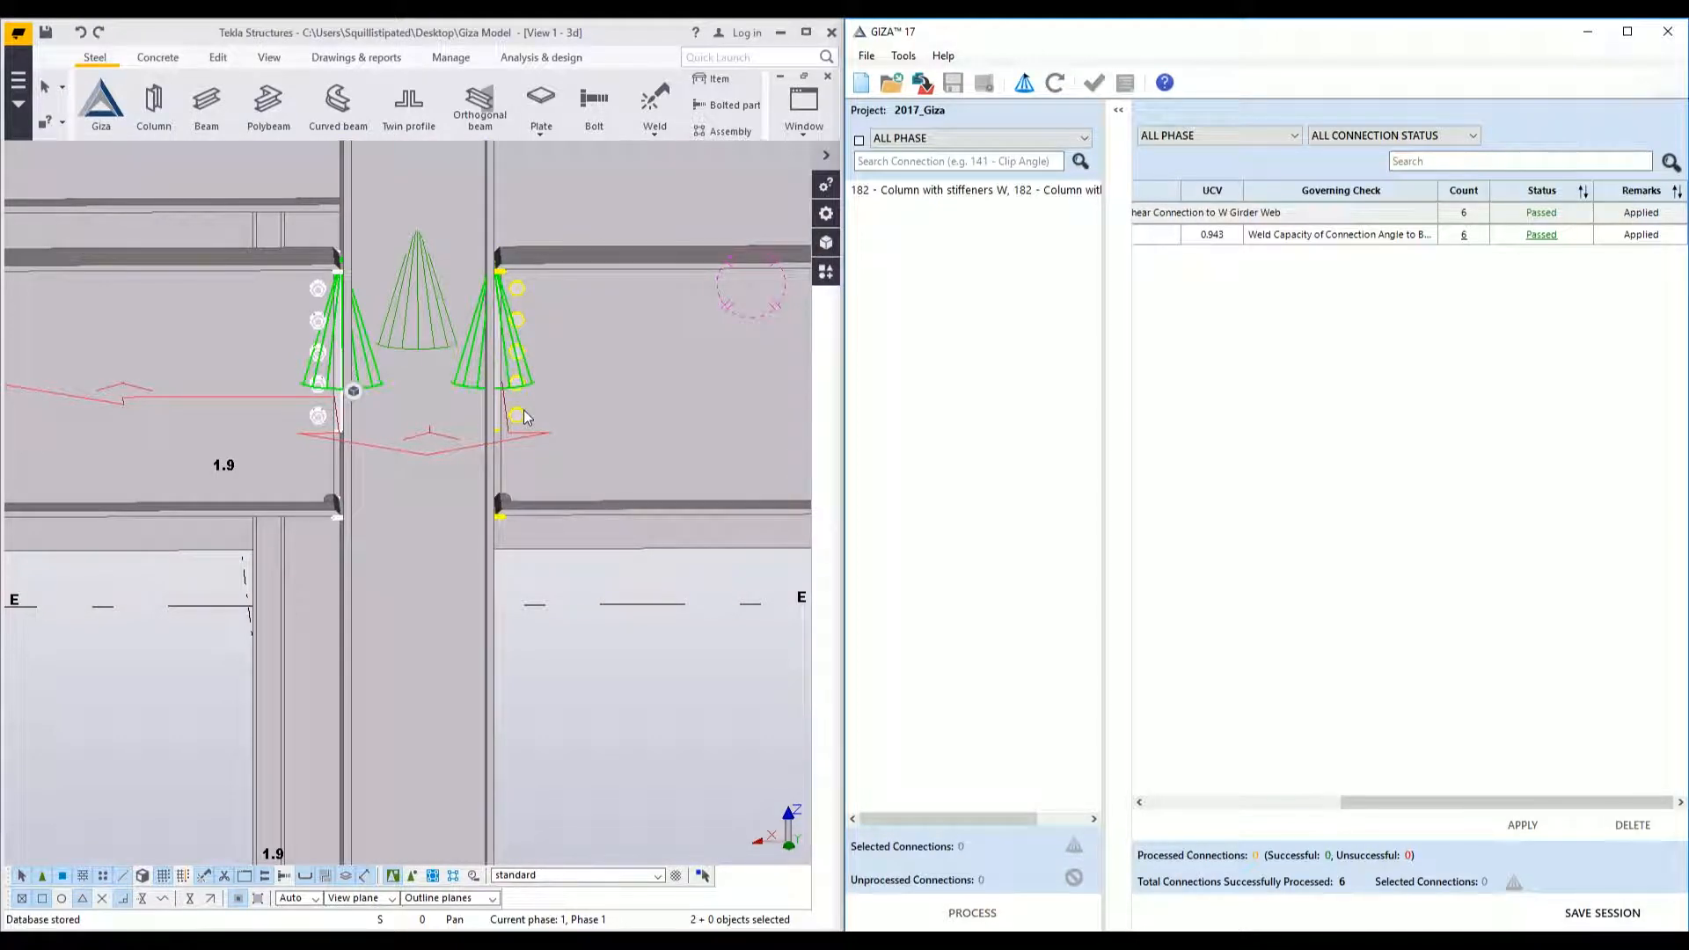
- Process the imported 182 - Column with stiffeners W pair and review its load, governing check and status in the results table
{"action": "left_click", "coordinate": [982, 191]}
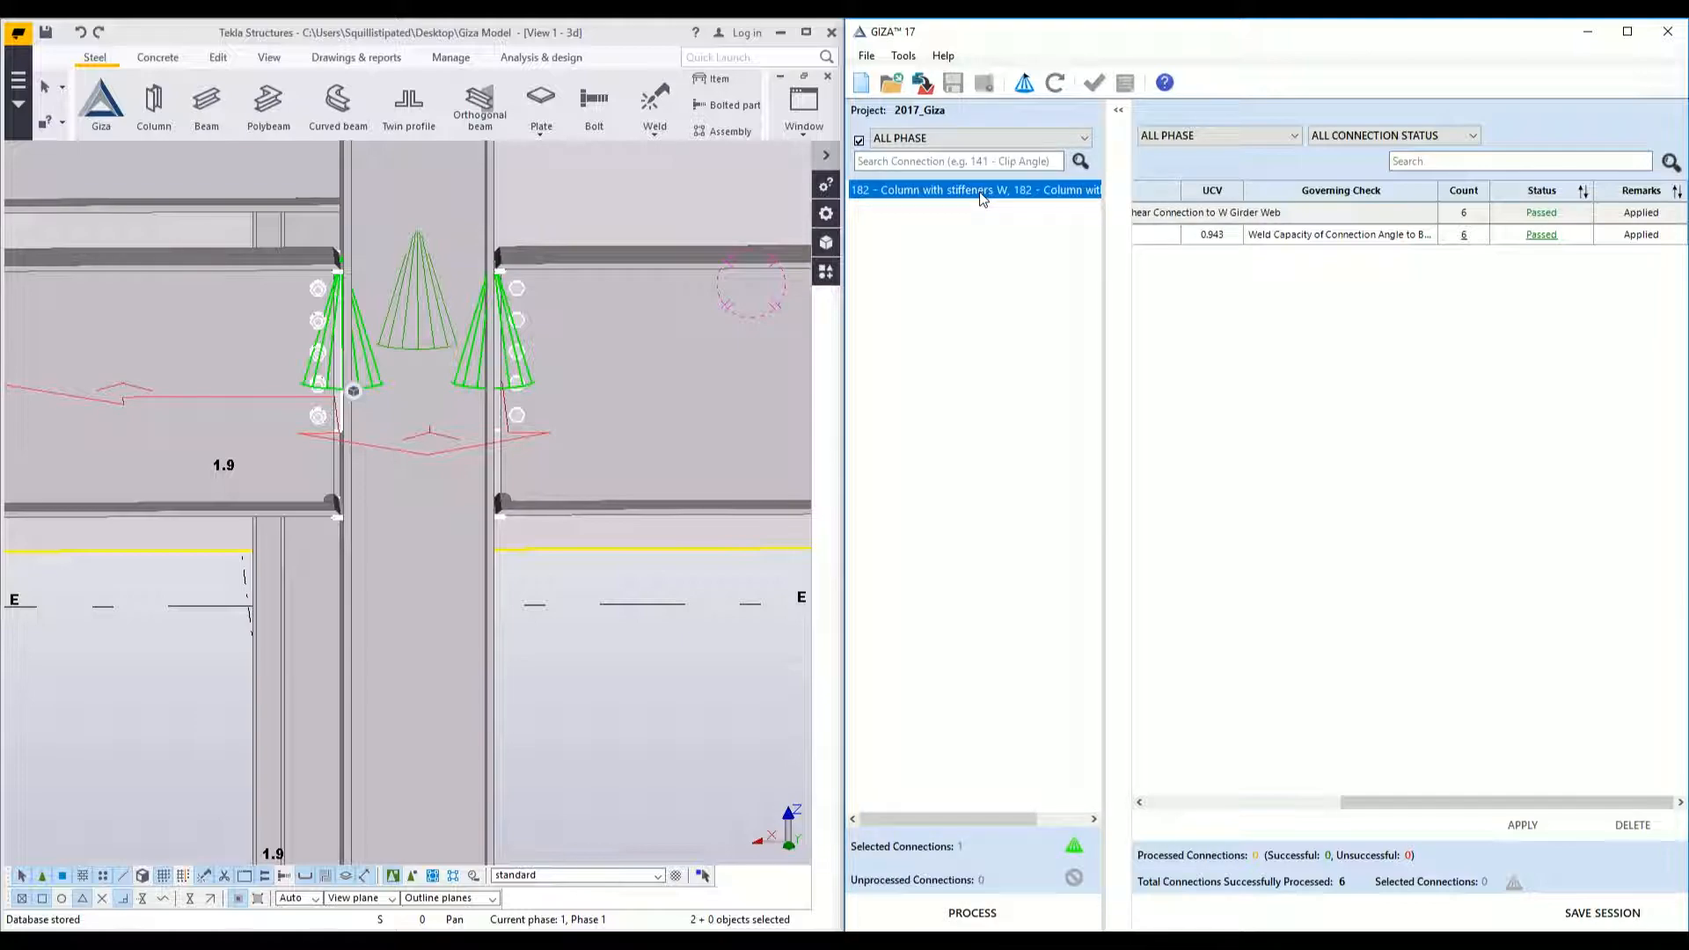
{"action": "left_click", "coordinate": [926, 922]}
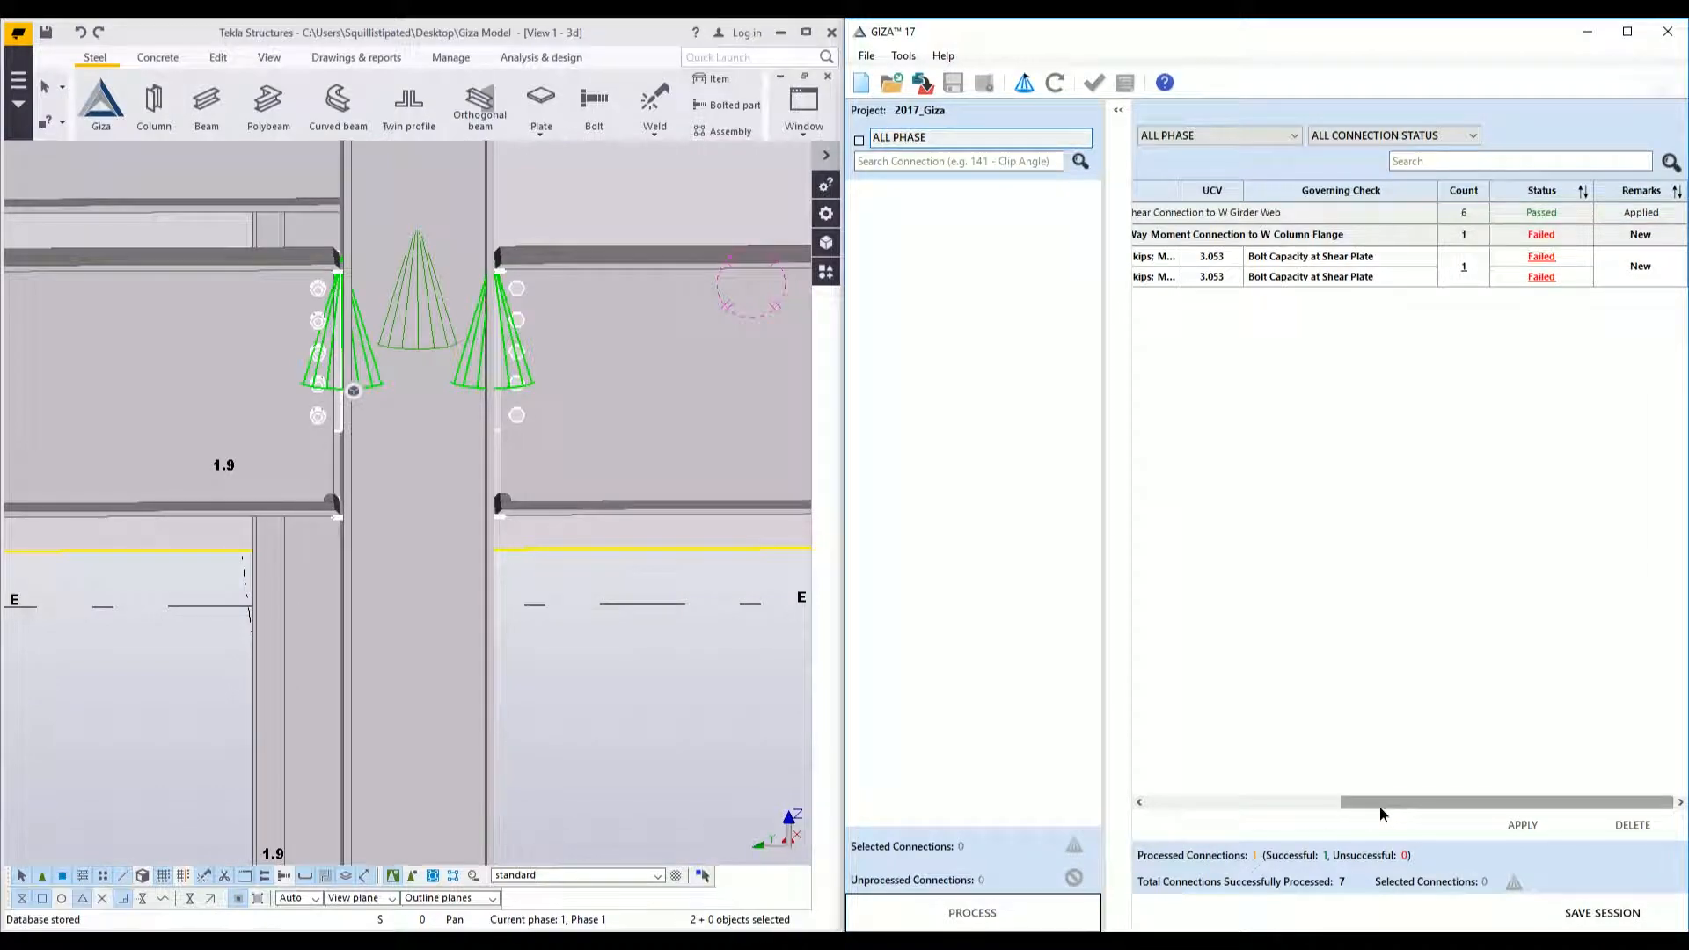
{"action": "left_click_drag", "start_coordinate": [1379, 804], "coordinate": [1161, 814]}
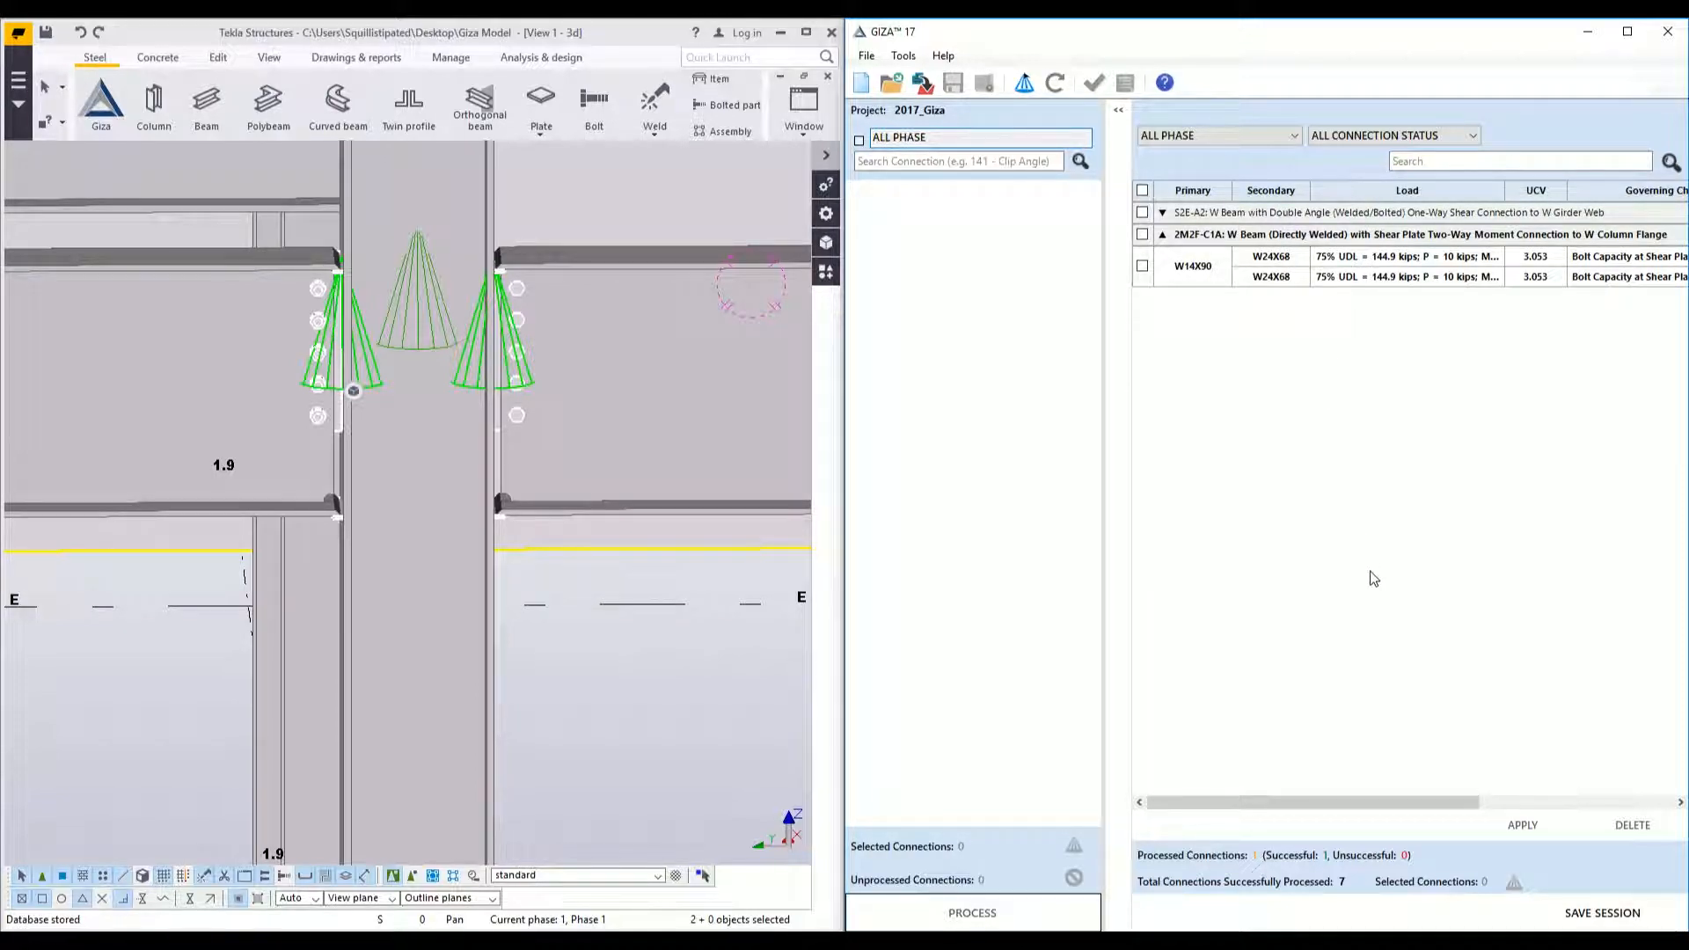
{"action": "left_click_drag", "start_coordinate": [1372, 799], "coordinate": [1563, 769]}
{"action": "left_click", "coordinate": [1451, 264]}
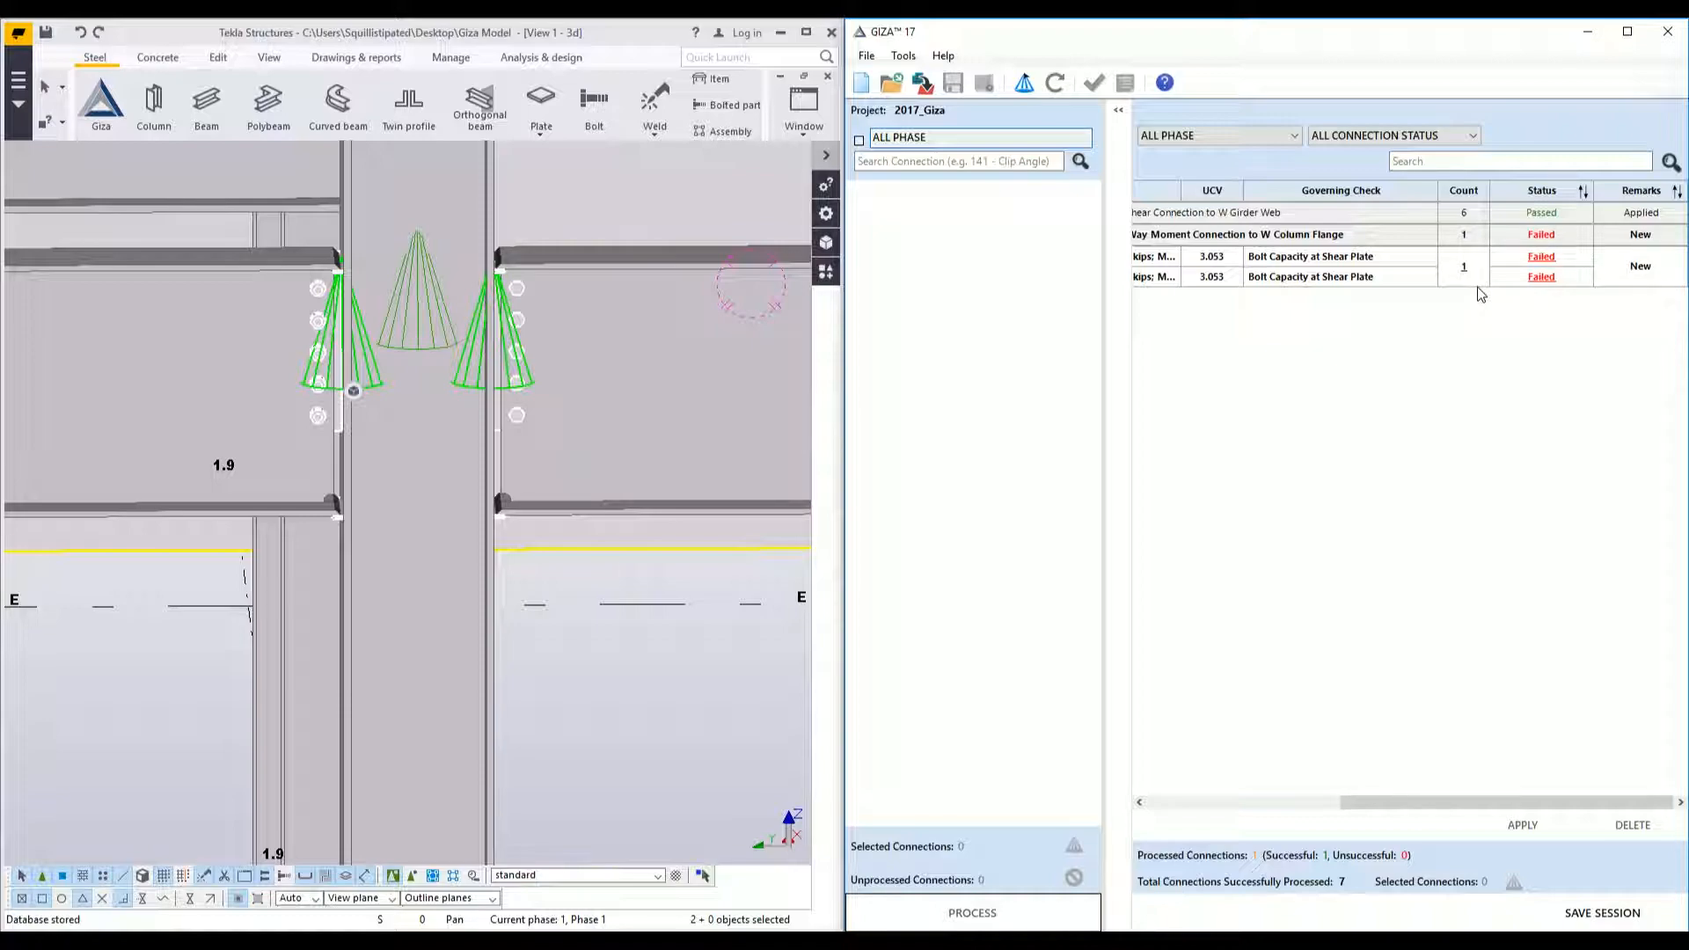
- Open the two-way moment connection's check result and examine all expanded check sections for Beam 1
{"action": "left_click", "coordinate": [1527, 264]}
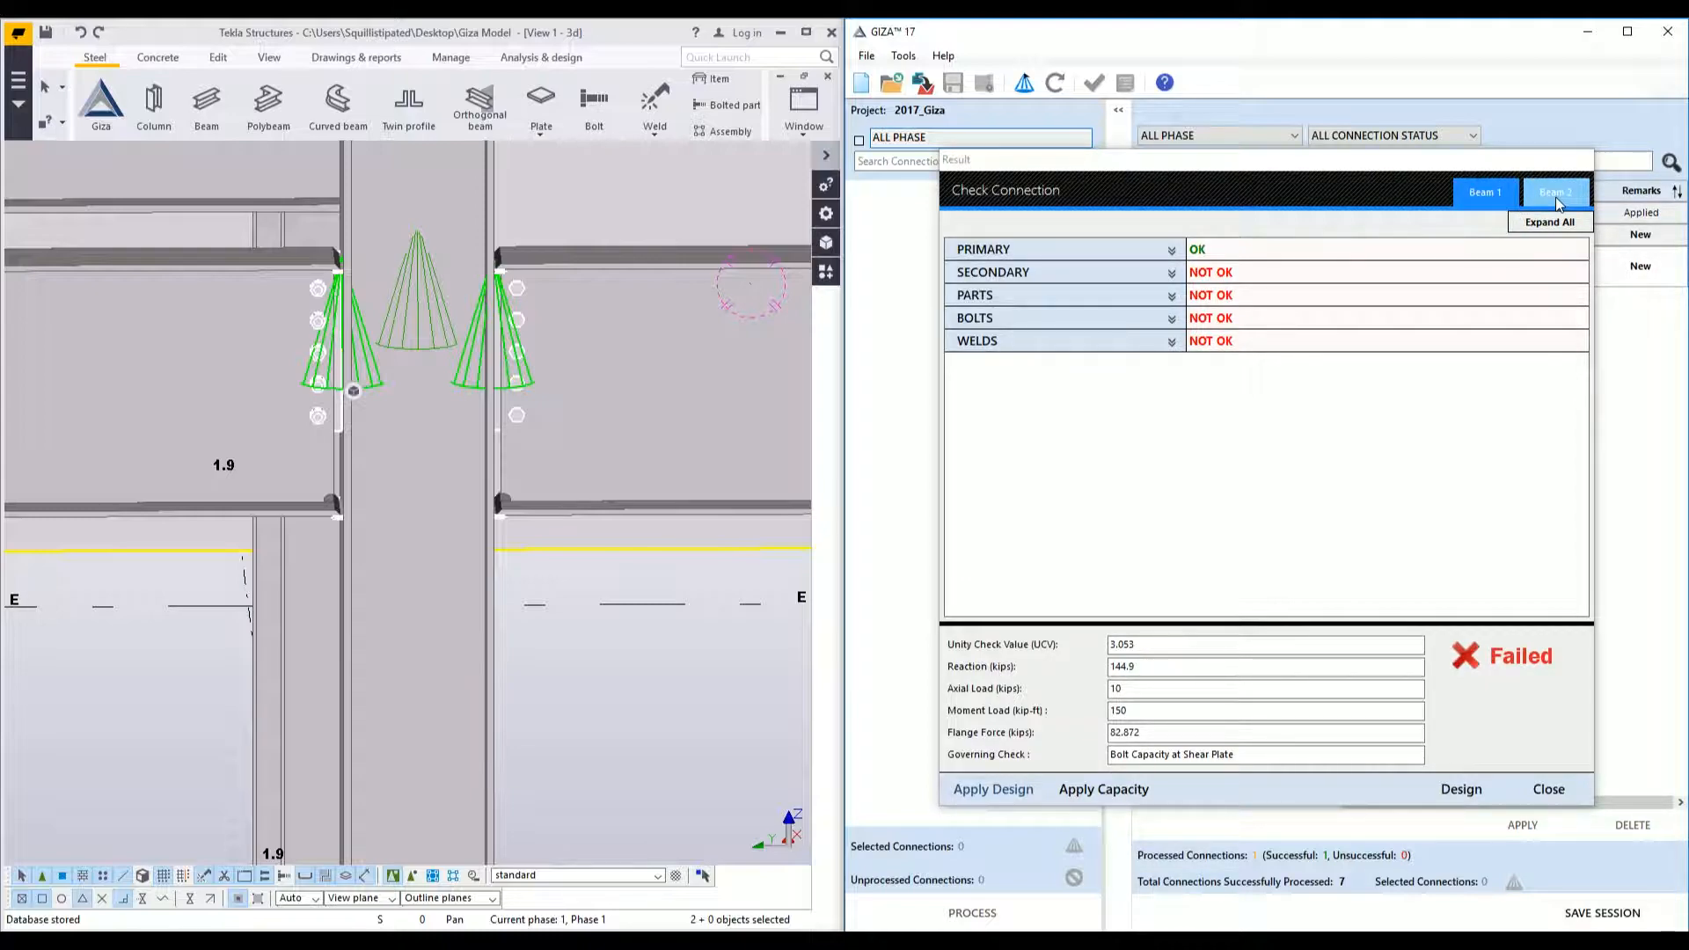
{"action": "left_click", "coordinate": [1504, 193]}
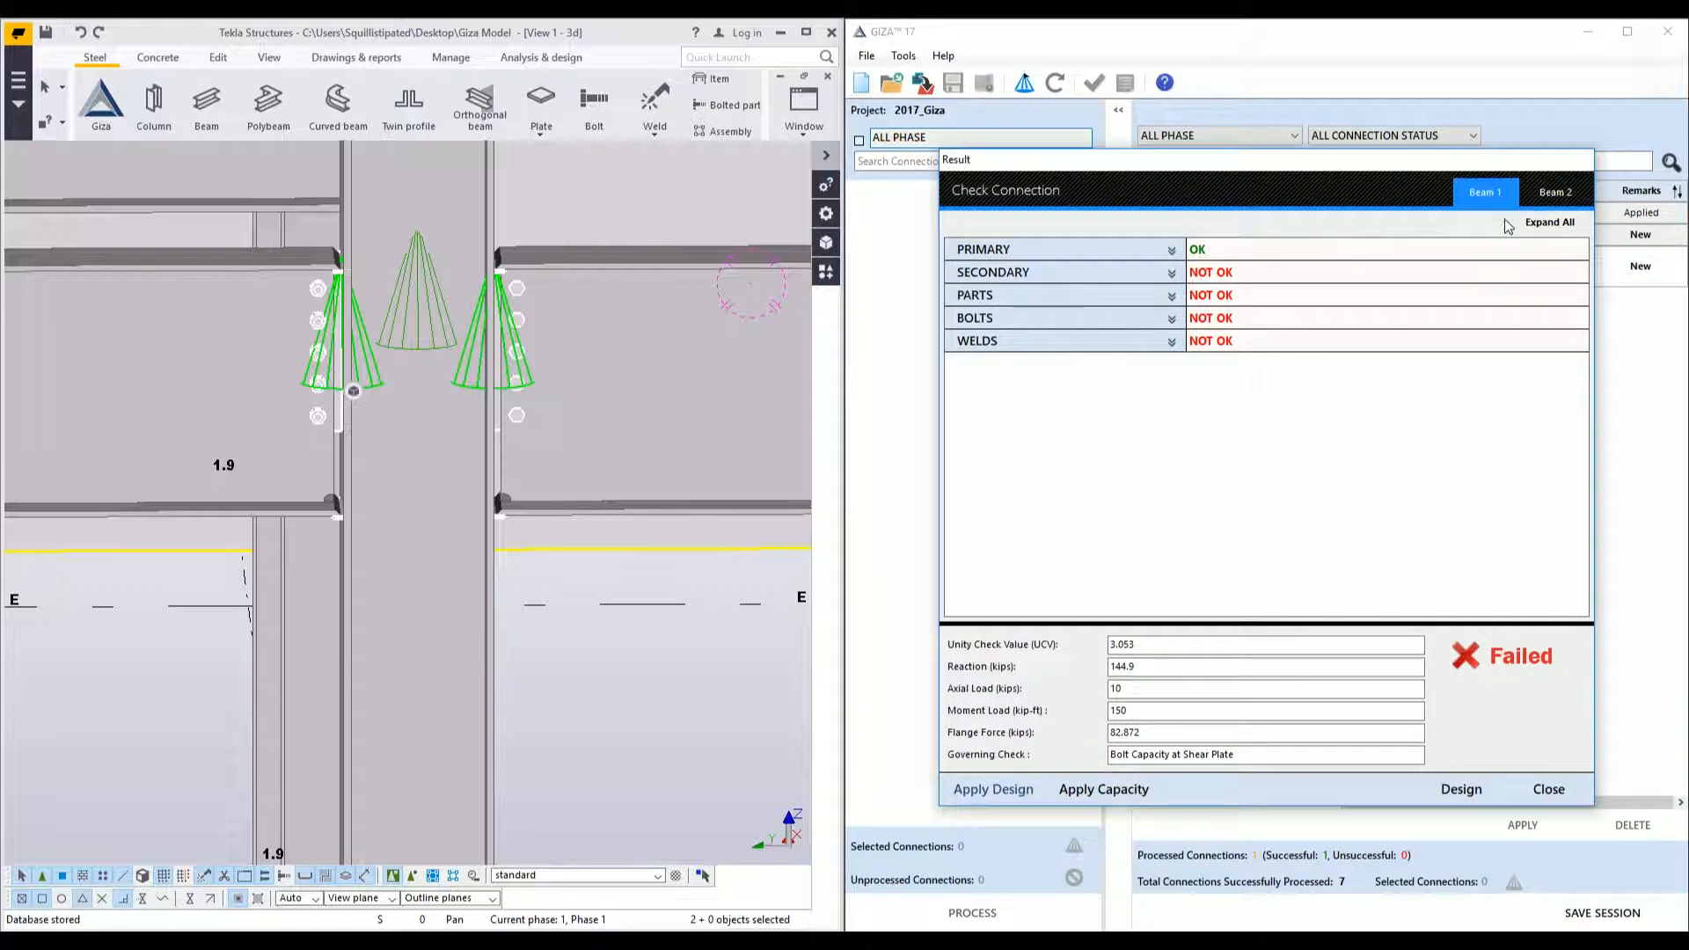
{"action": "left_click", "coordinate": [1535, 223]}
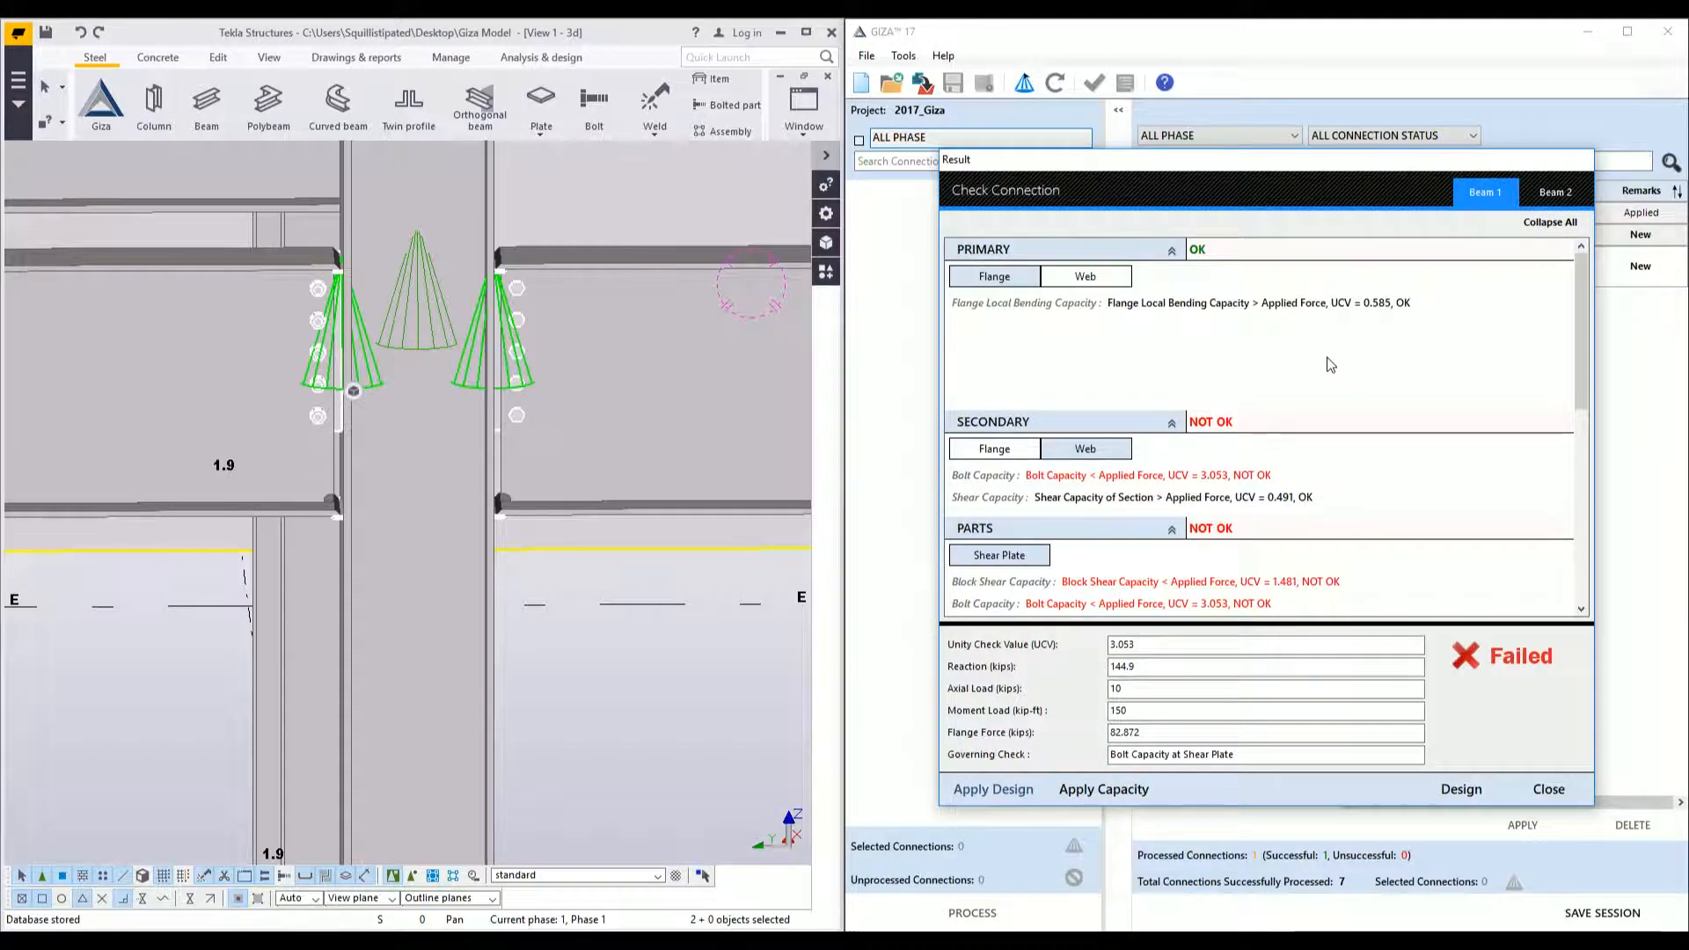
{"action": "scroll", "coordinate": [1330, 364], "scroll_direction": "down", "scroll_amount": 9}
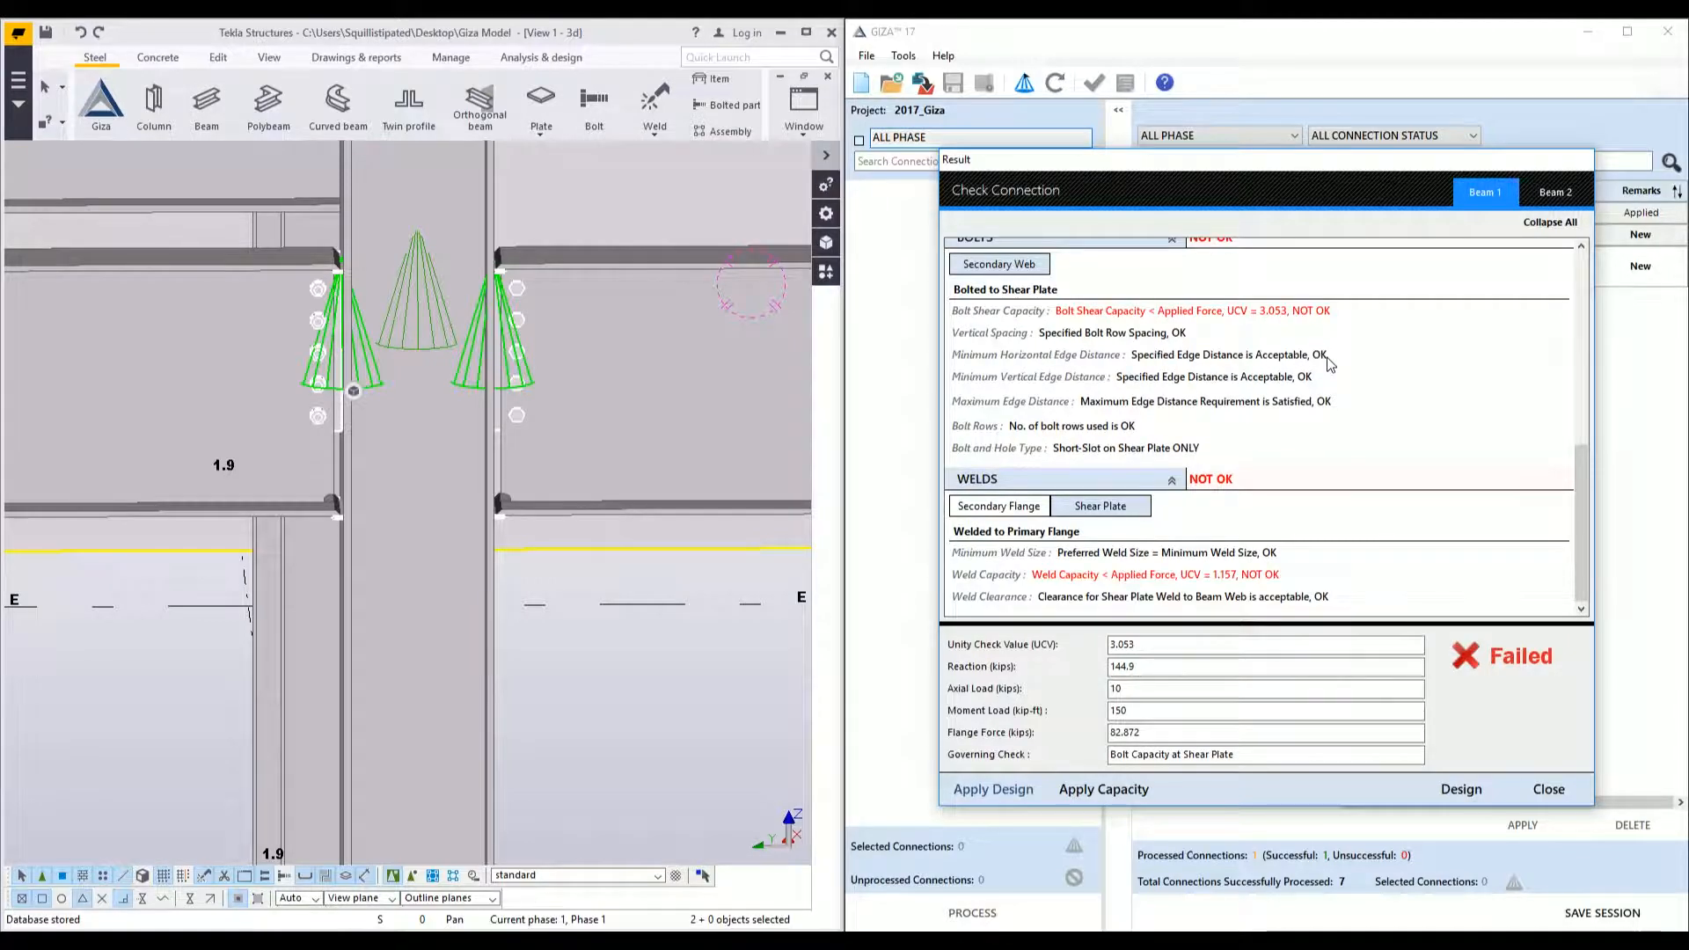
- Re-read Beam 1's parts, bolts and welds checks, and examine the expanded check sections for Beam 2
{"action": "scroll", "coordinate": [1330, 364], "scroll_direction": "up", "scroll_amount": 5}
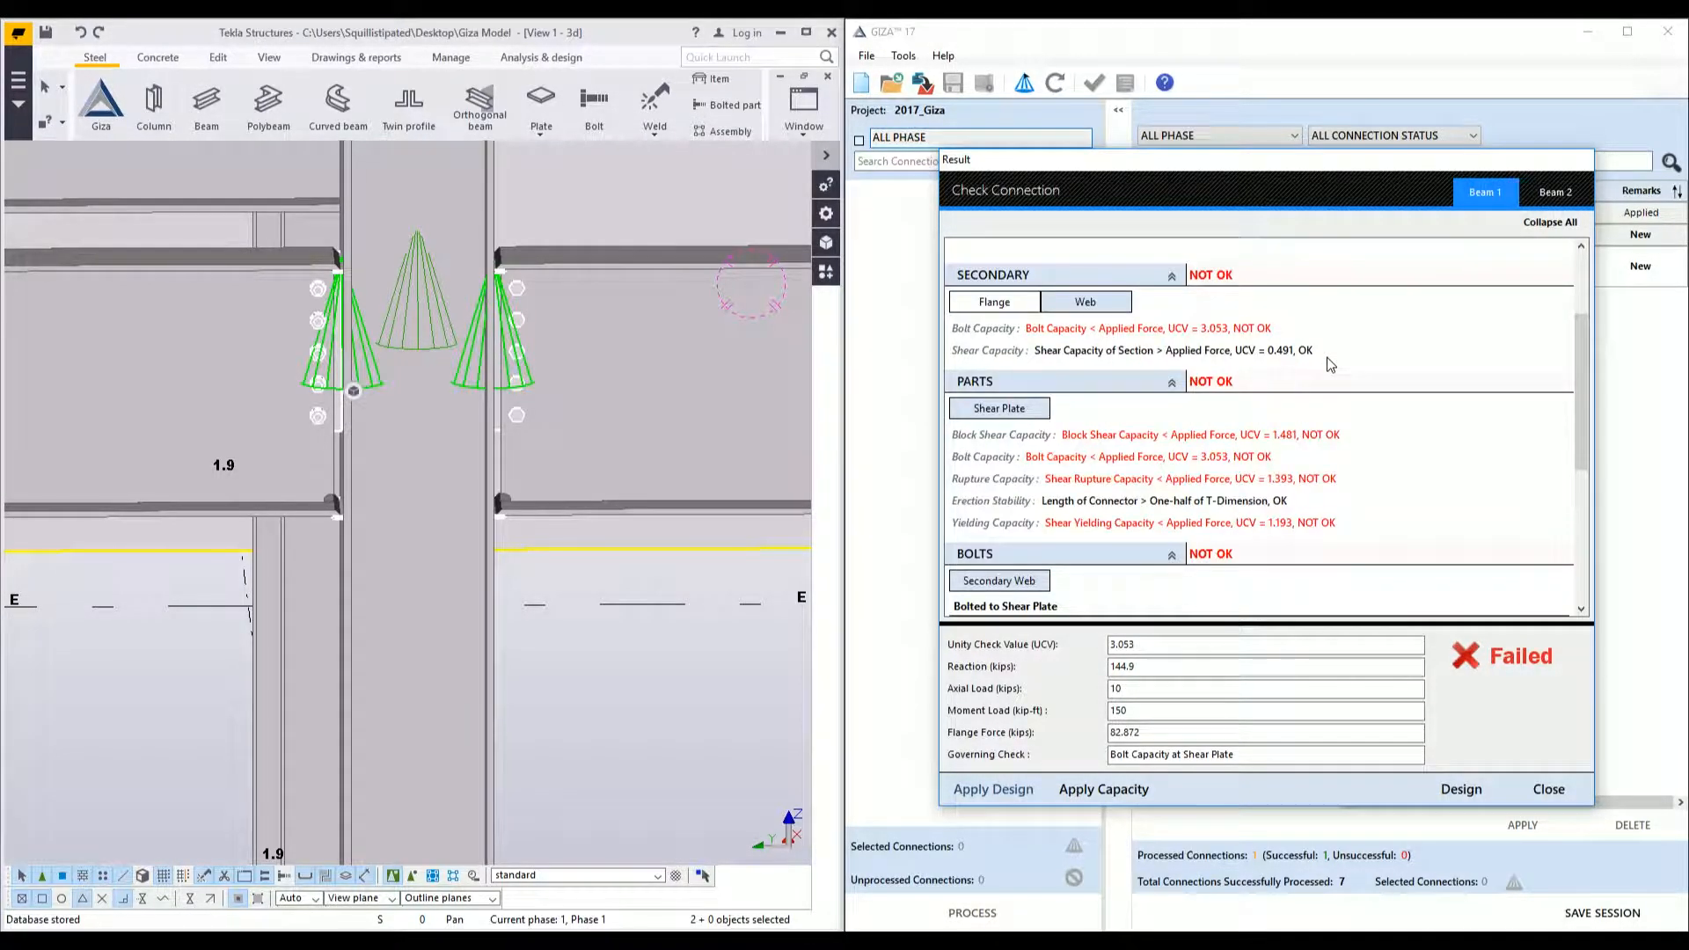
{"action": "scroll", "coordinate": [1329, 364], "scroll_direction": "down", "scroll_amount": 2}
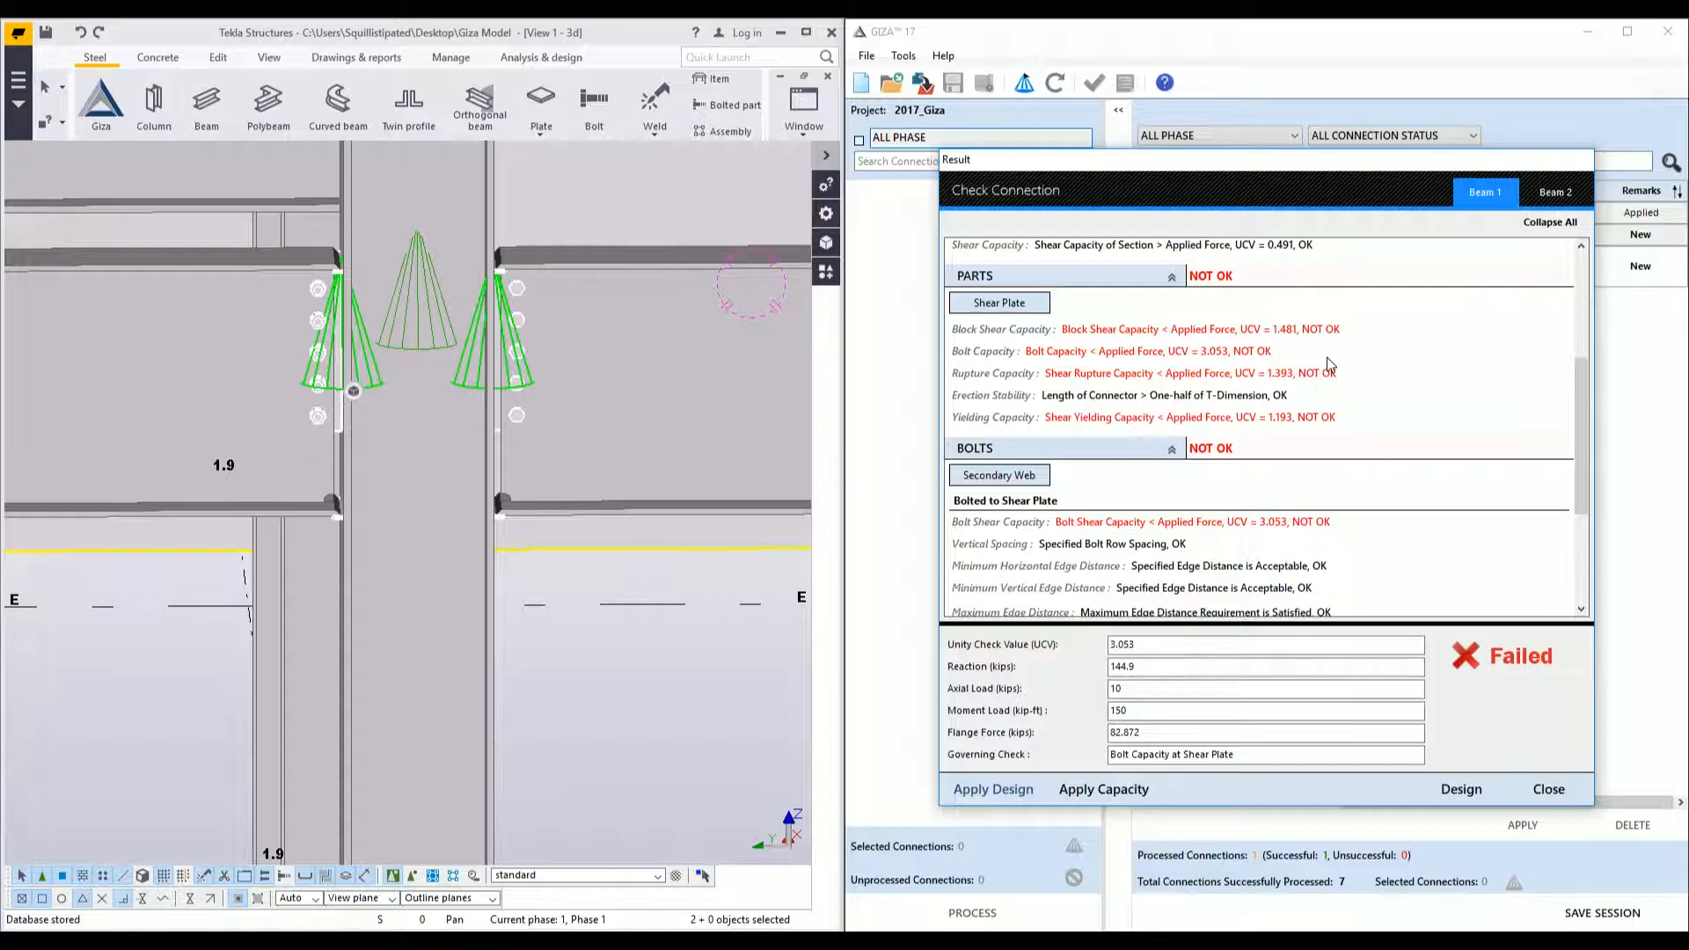
{"action": "scroll", "coordinate": [1329, 364], "scroll_direction": "down", "scroll_amount": 4}
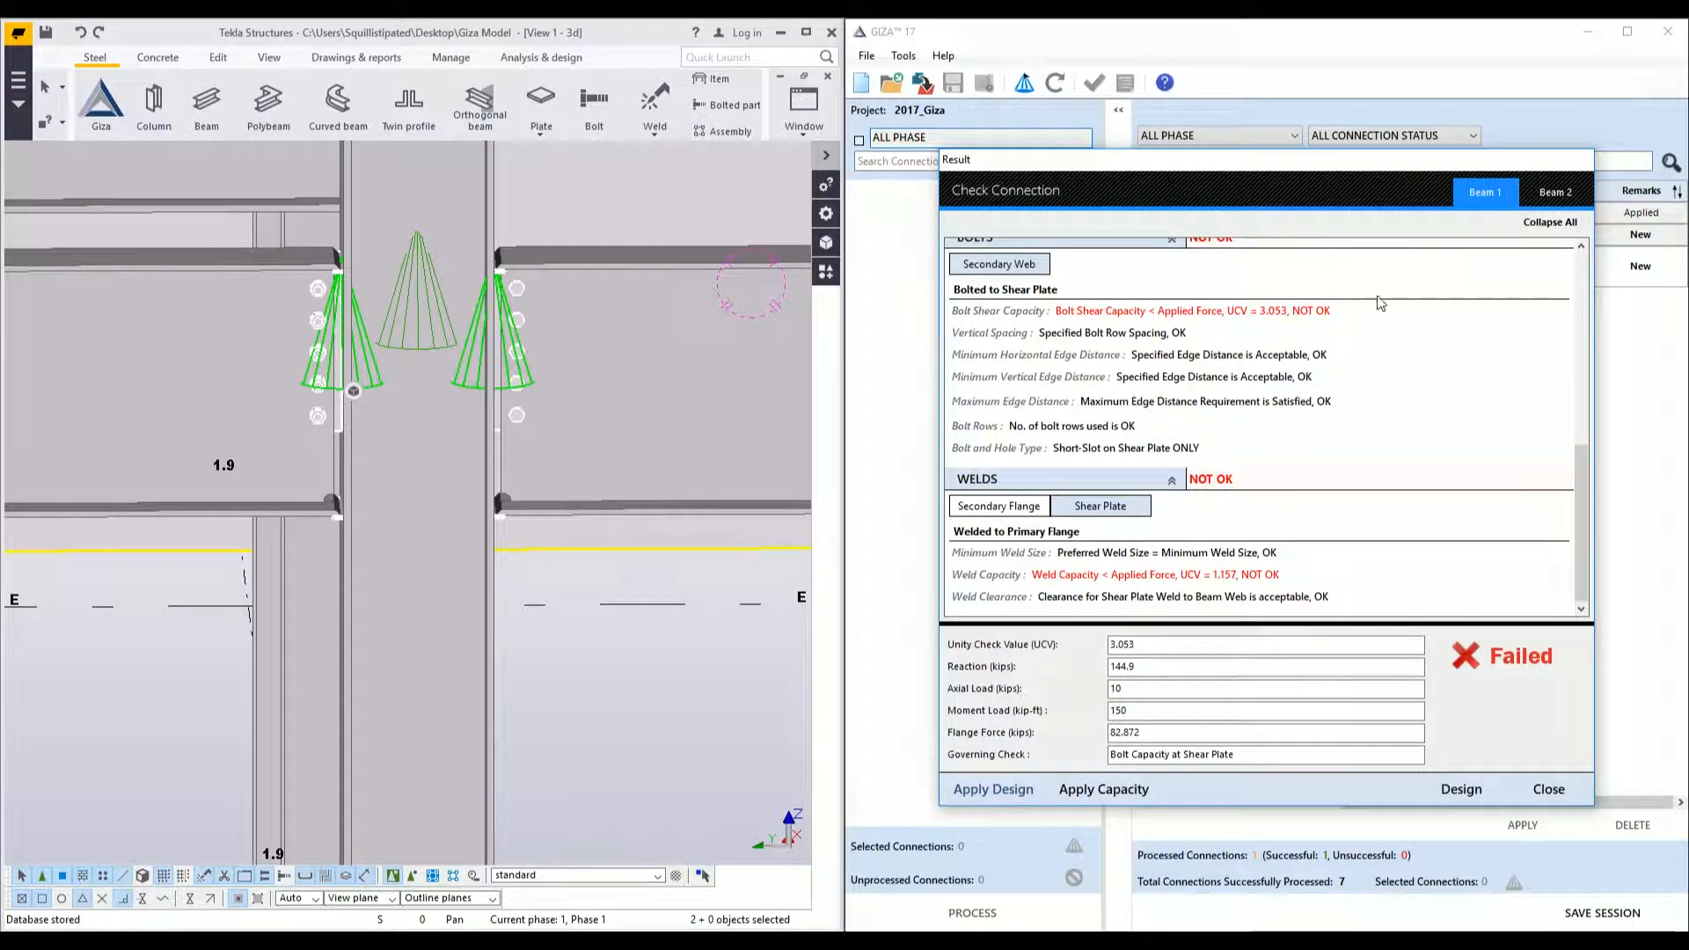
{"action": "left_click", "coordinate": [1557, 190]}
{"action": "left_click", "coordinate": [1550, 222]}
{"action": "scroll", "coordinate": [1303, 335], "scroll_direction": "down", "scroll_amount": 5}
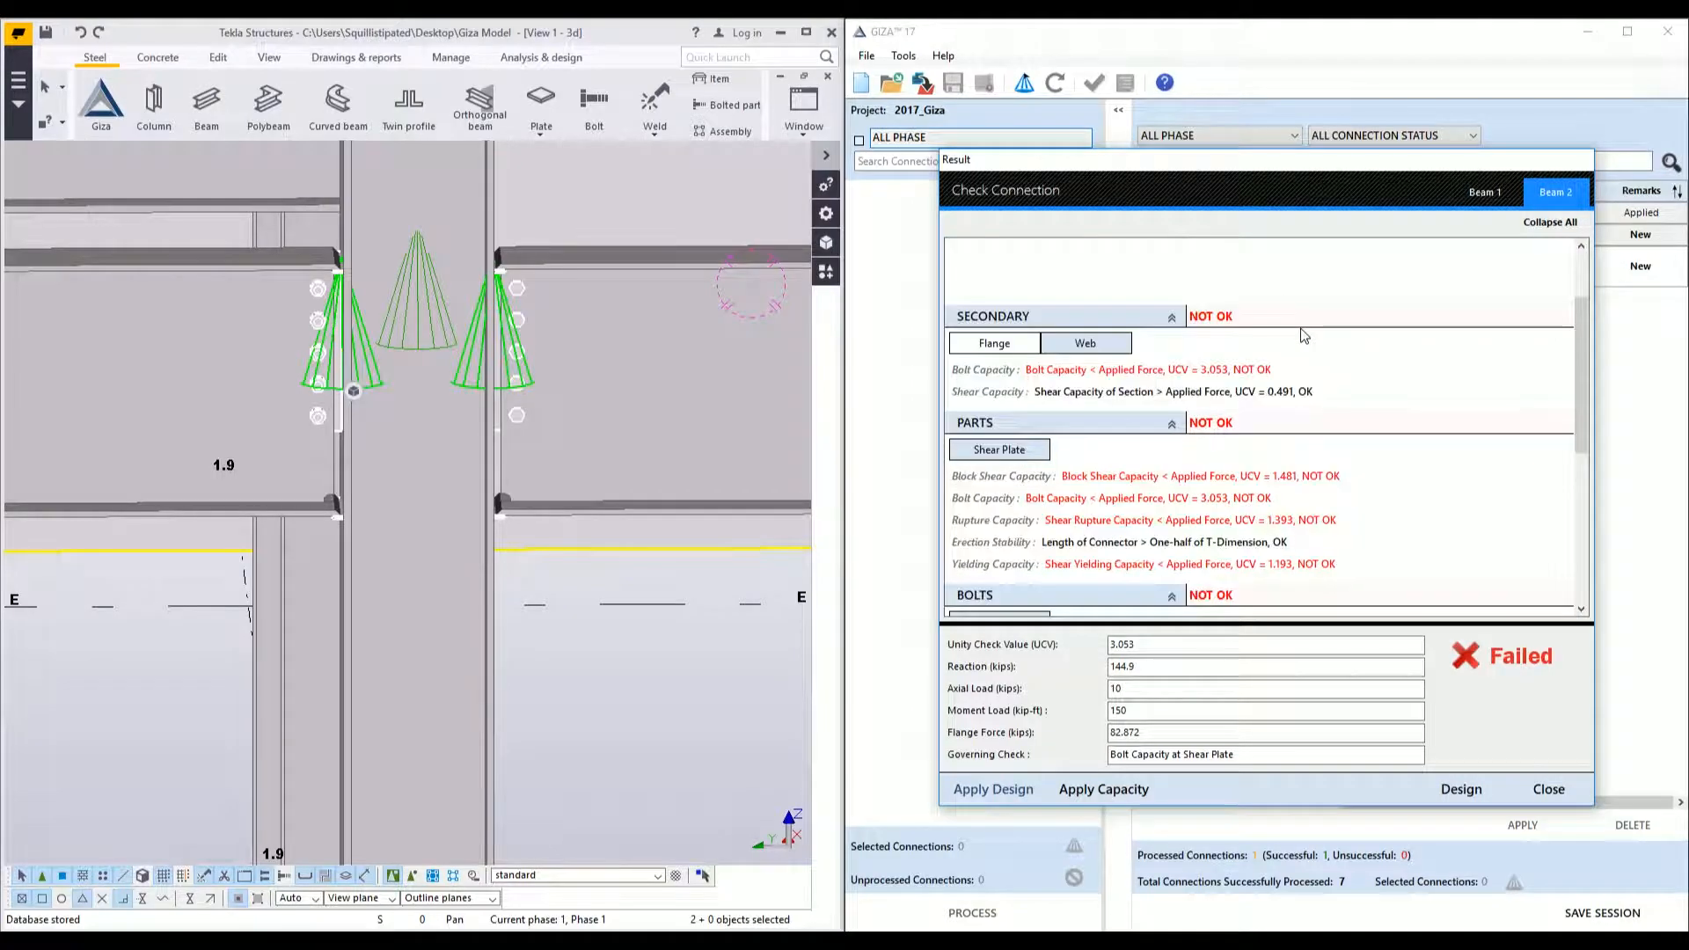
{"action": "scroll", "coordinate": [1303, 335], "scroll_direction": "down", "scroll_amount": 4}
{"action": "scroll", "coordinate": [1302, 338], "scroll_direction": "up", "scroll_amount": 8}
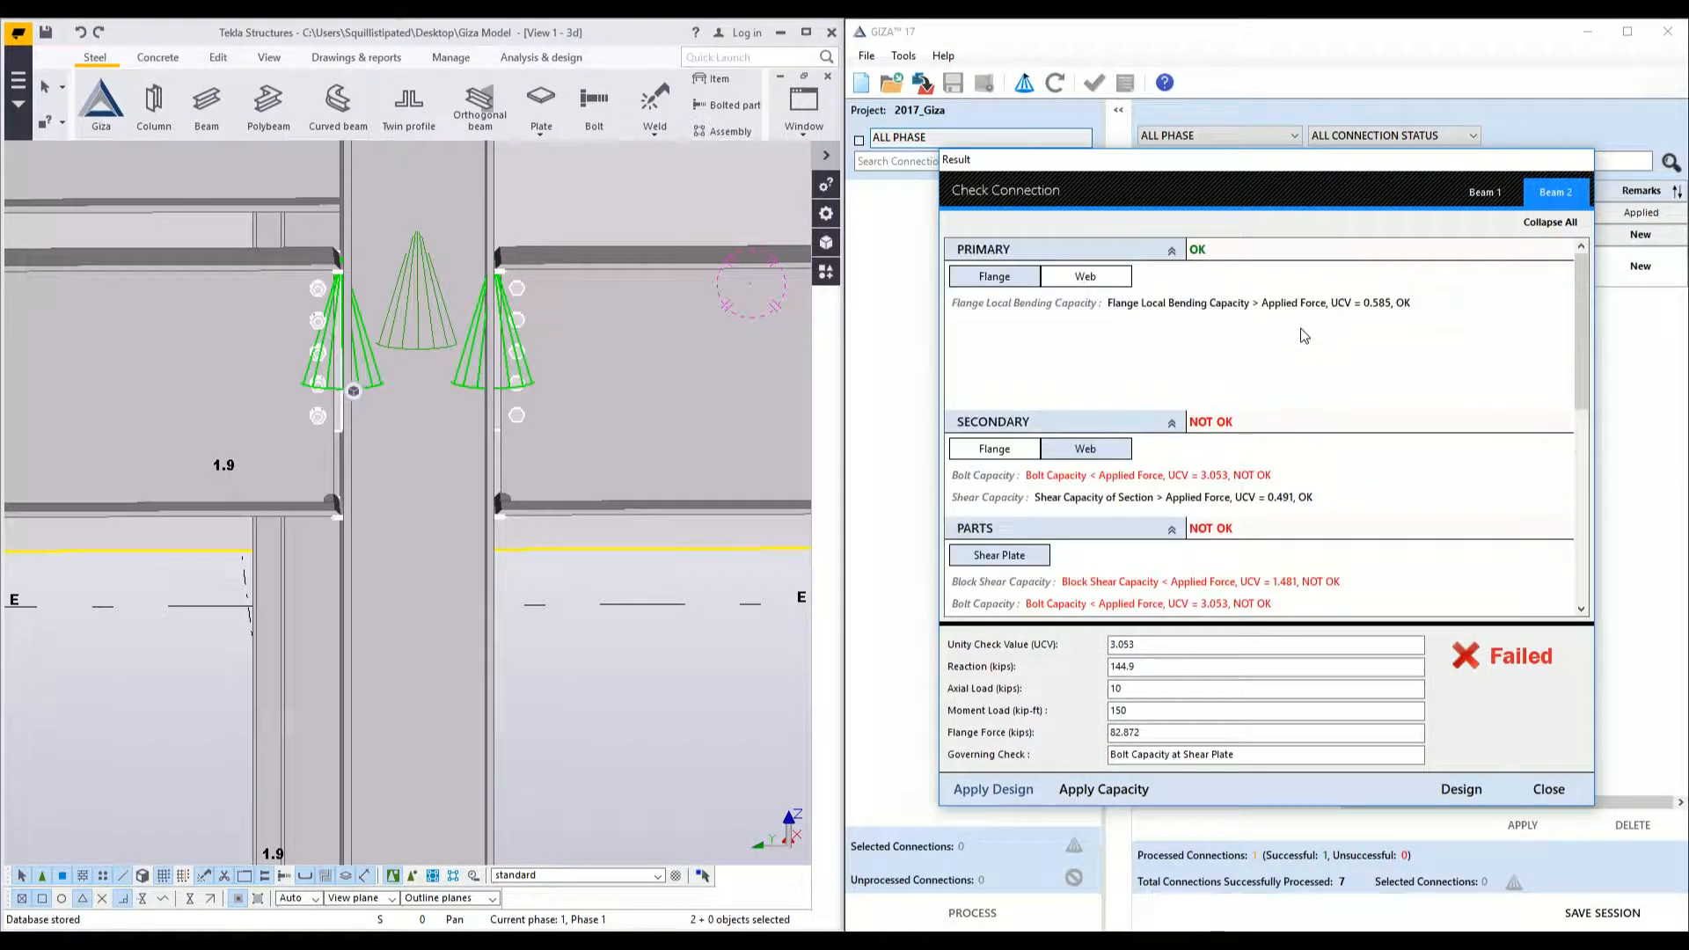
- Open the connection's recommended design options and set Beam 1's shear plate thickness to 1/2"
{"action": "left_click", "coordinate": [1444, 790]}
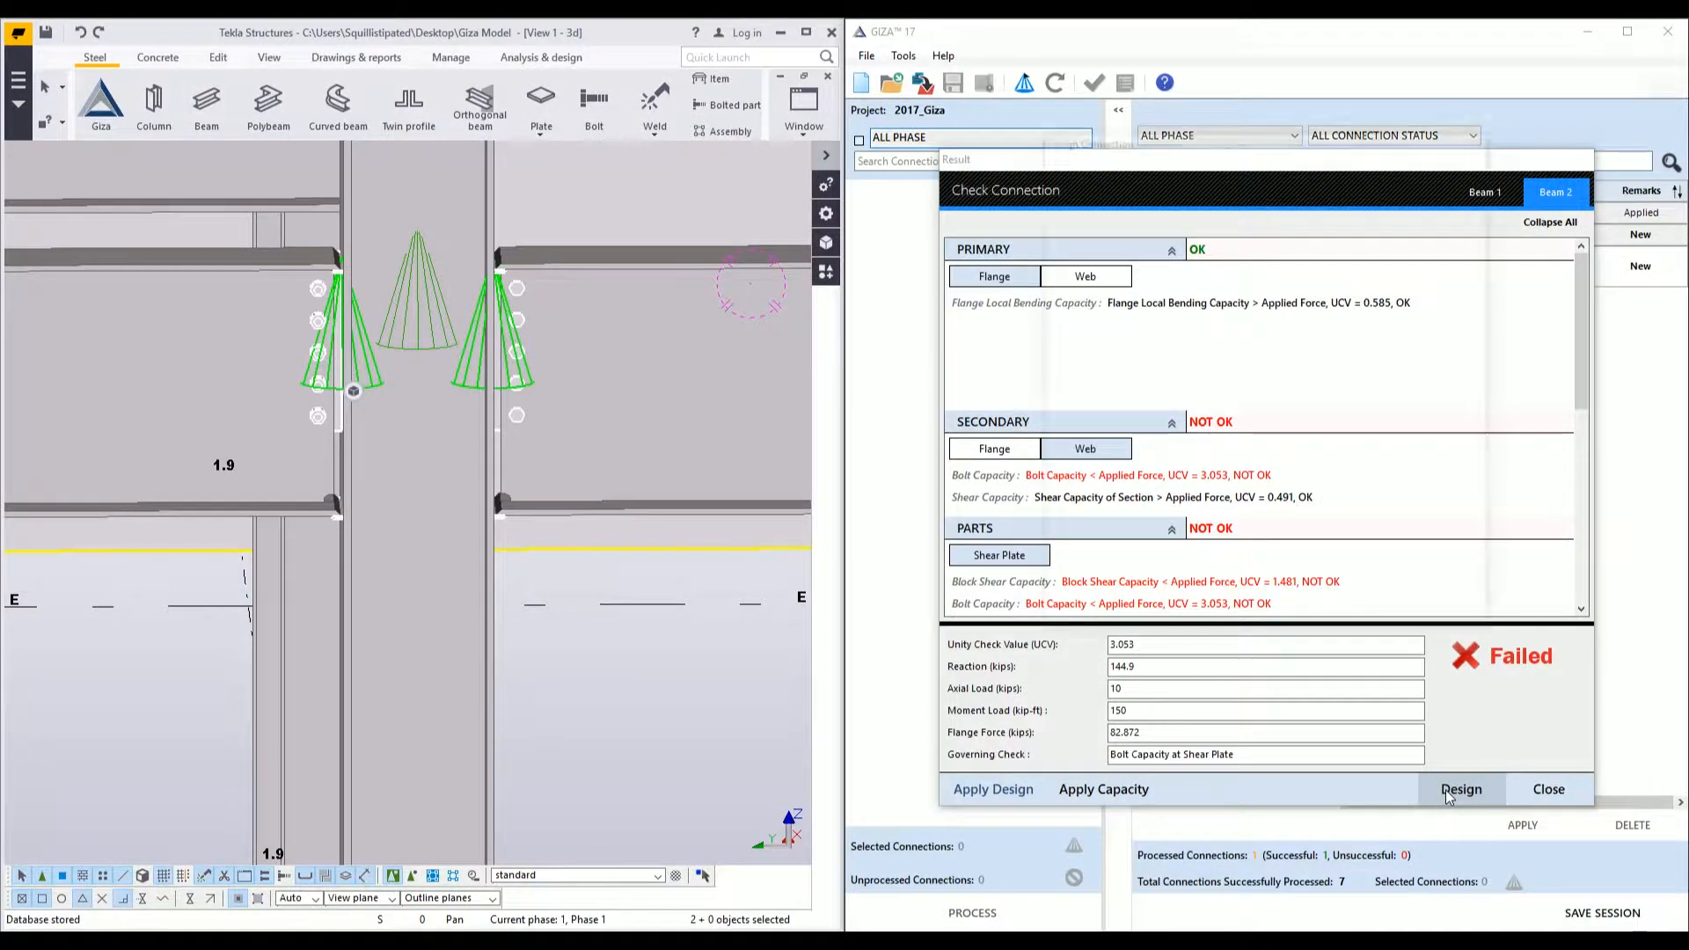
{"action": "scroll", "coordinate": [1163, 307], "scroll_direction": "down", "scroll_amount": 3}
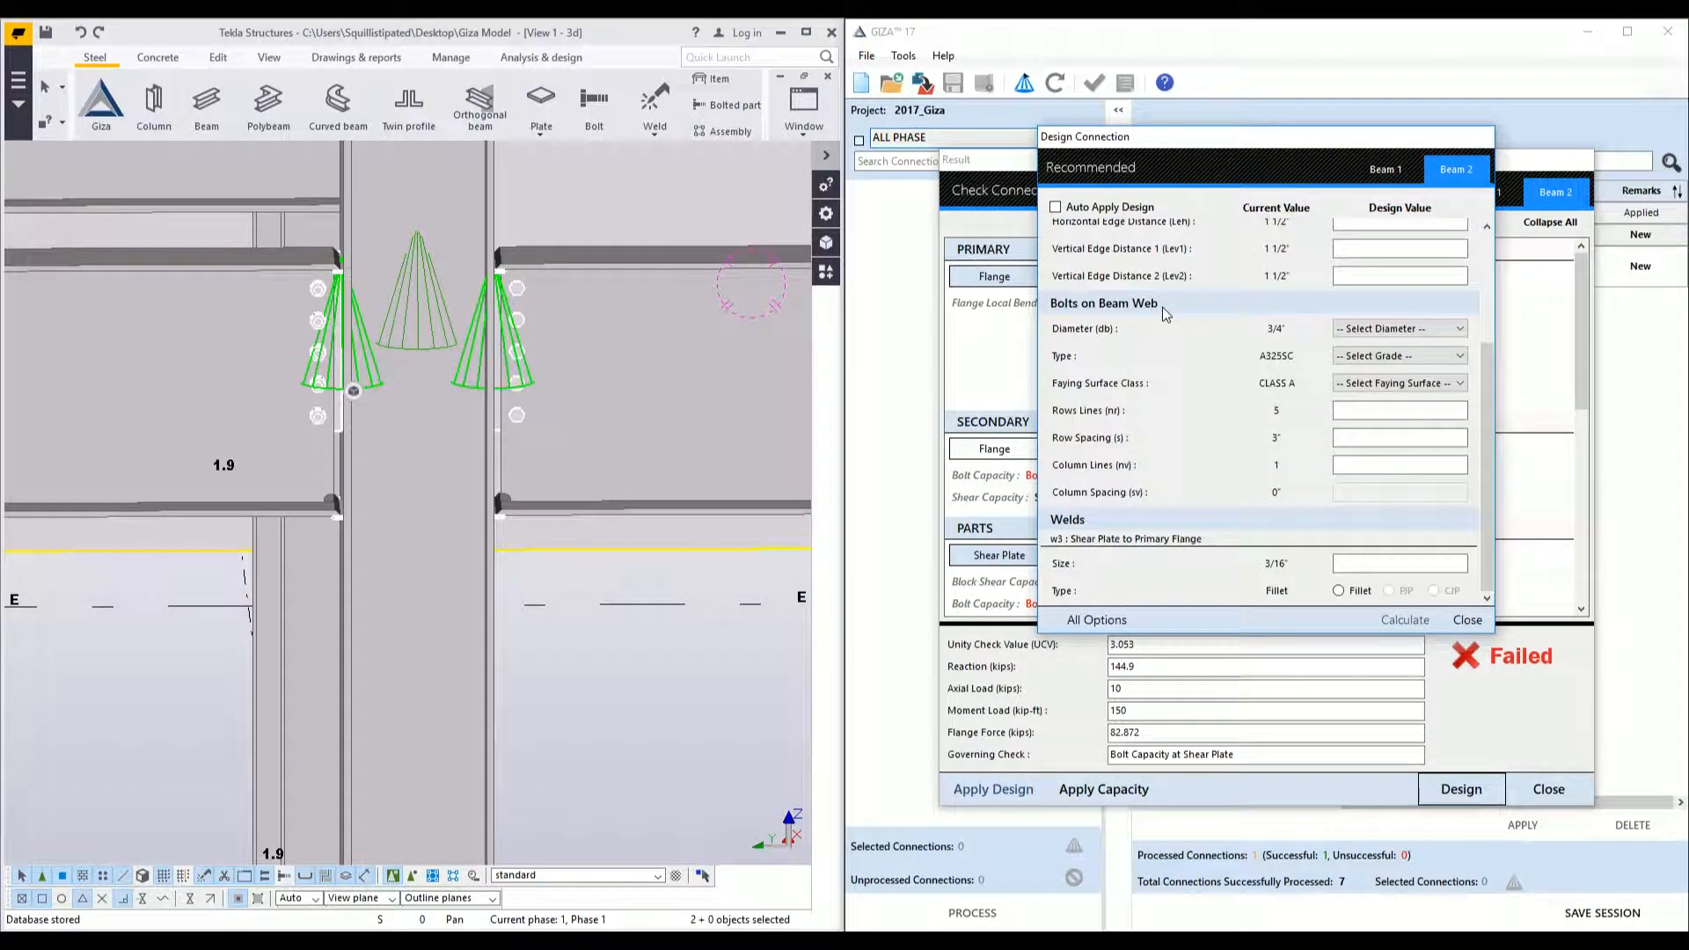
{"action": "scroll", "coordinate": [1163, 308], "scroll_direction": "up", "scroll_amount": 3}
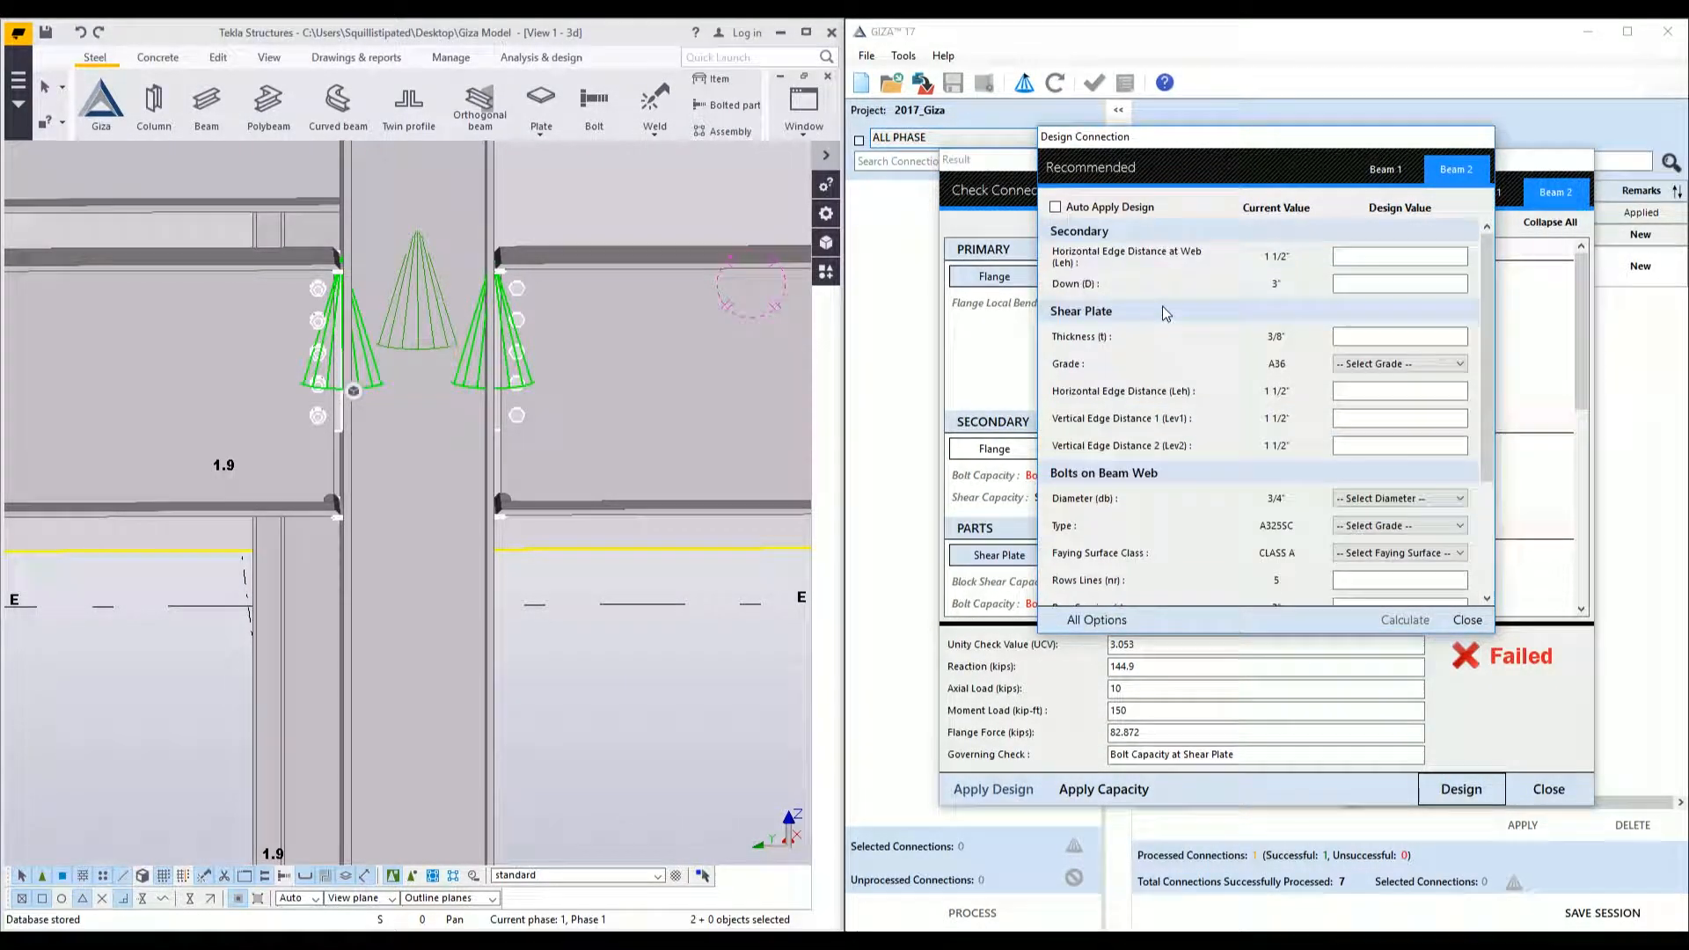
{"action": "left_click", "coordinate": [1434, 168]}
{"action": "left_click", "coordinate": [1433, 168]}
{"action": "left_click", "coordinate": [1389, 177]}
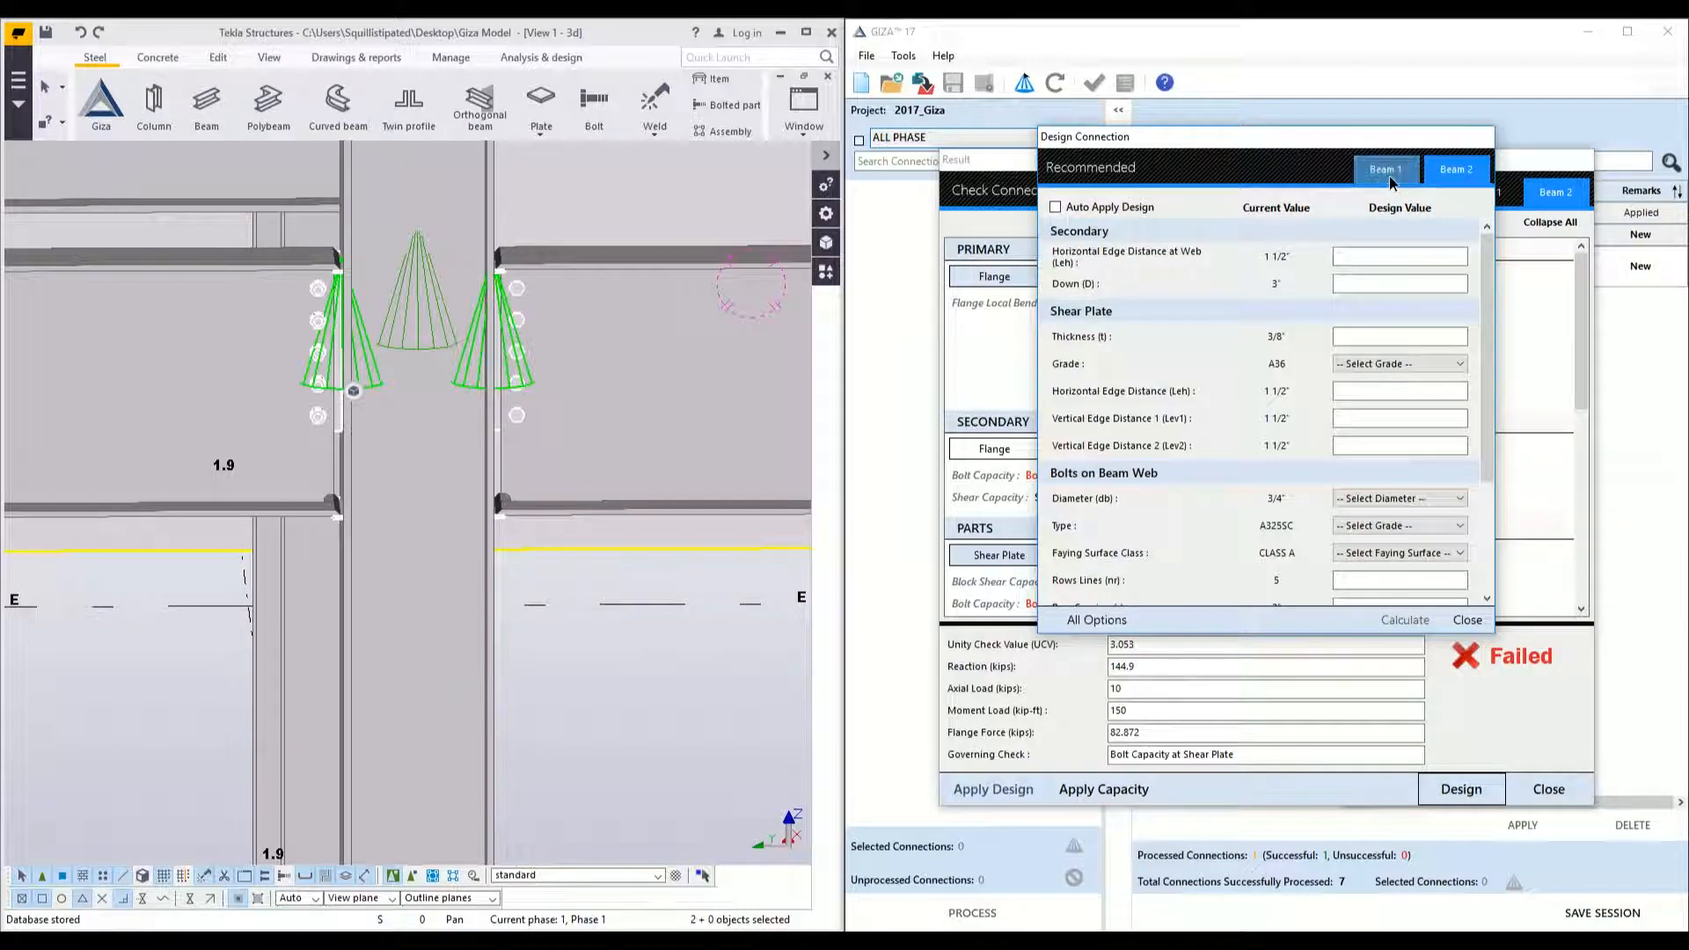
{"action": "left_click", "coordinate": [1389, 177]}
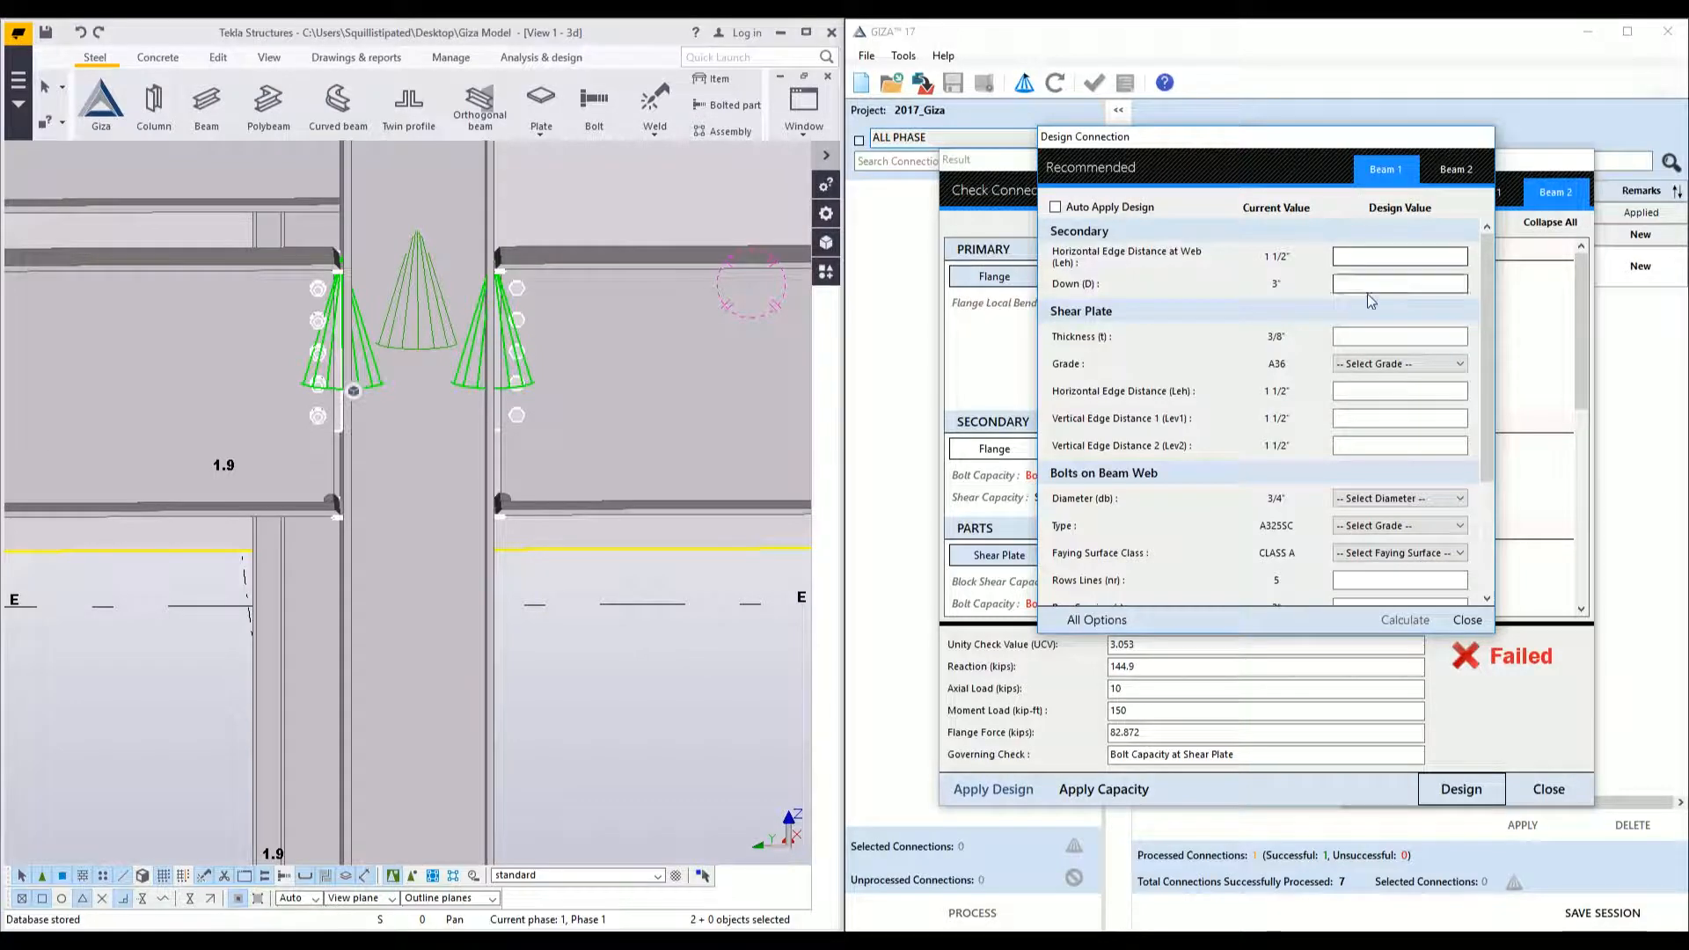
{"action": "left_click", "coordinate": [1363, 335]}
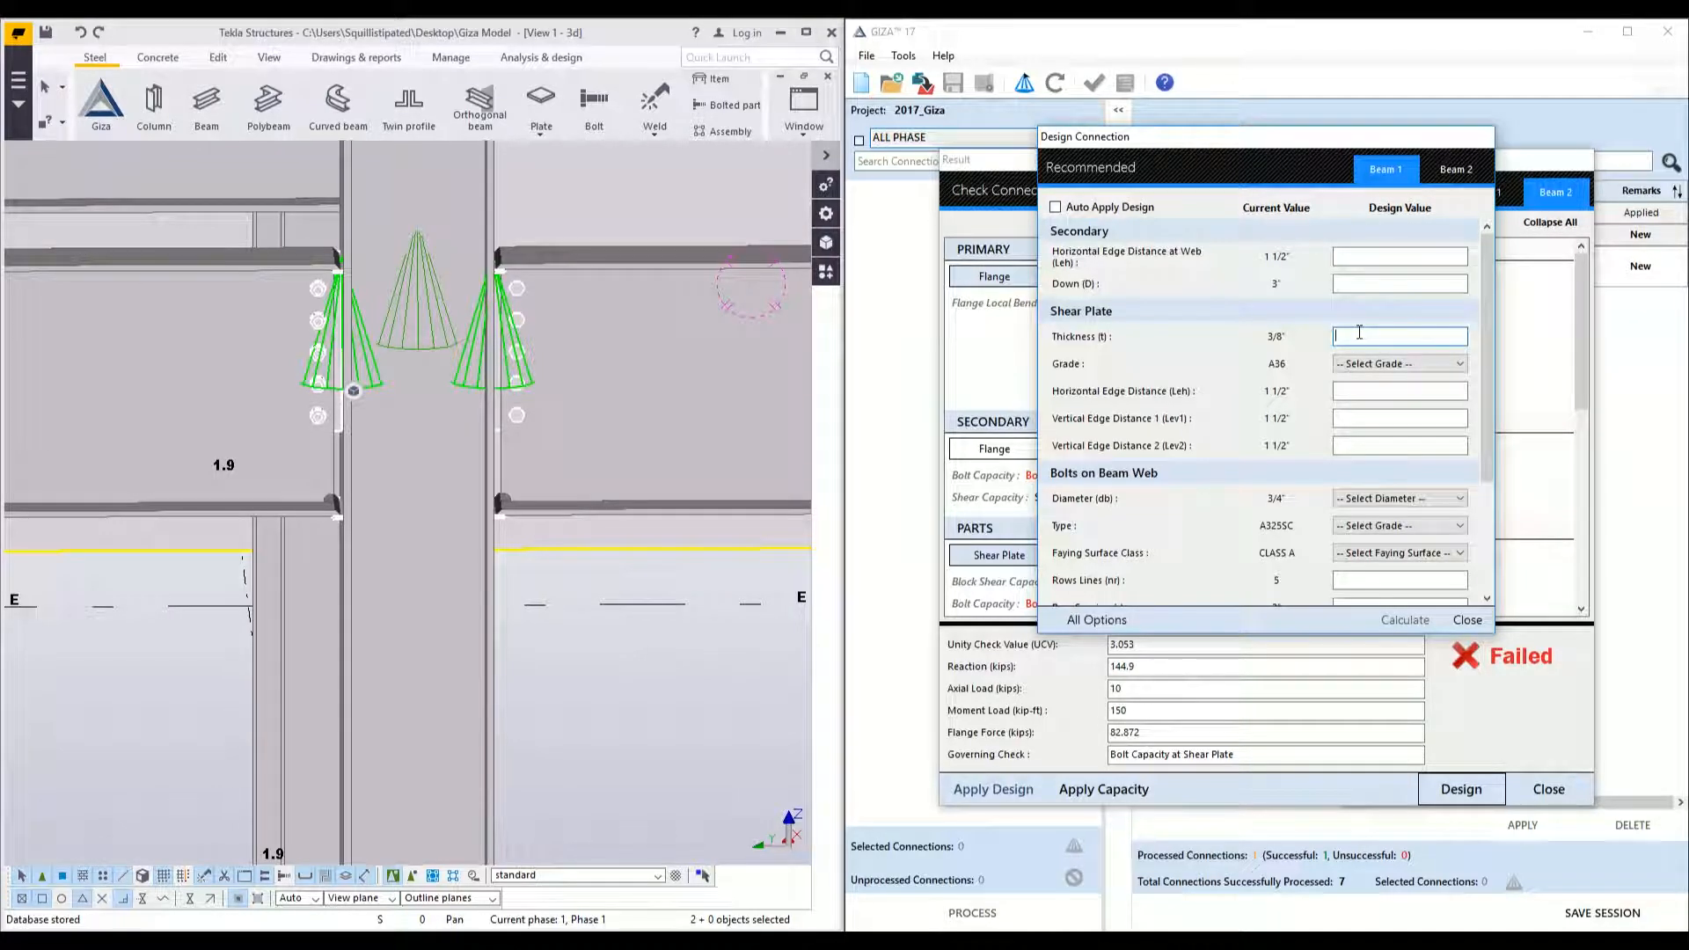
{"action": "type", "text": "1/2\""}
- Set Beam 1's web bolts to 1" diameter, type A490SC, 6 row lines and 2 column lines, and calculate the design
{"action": "left_click", "coordinate": [1398, 497]}
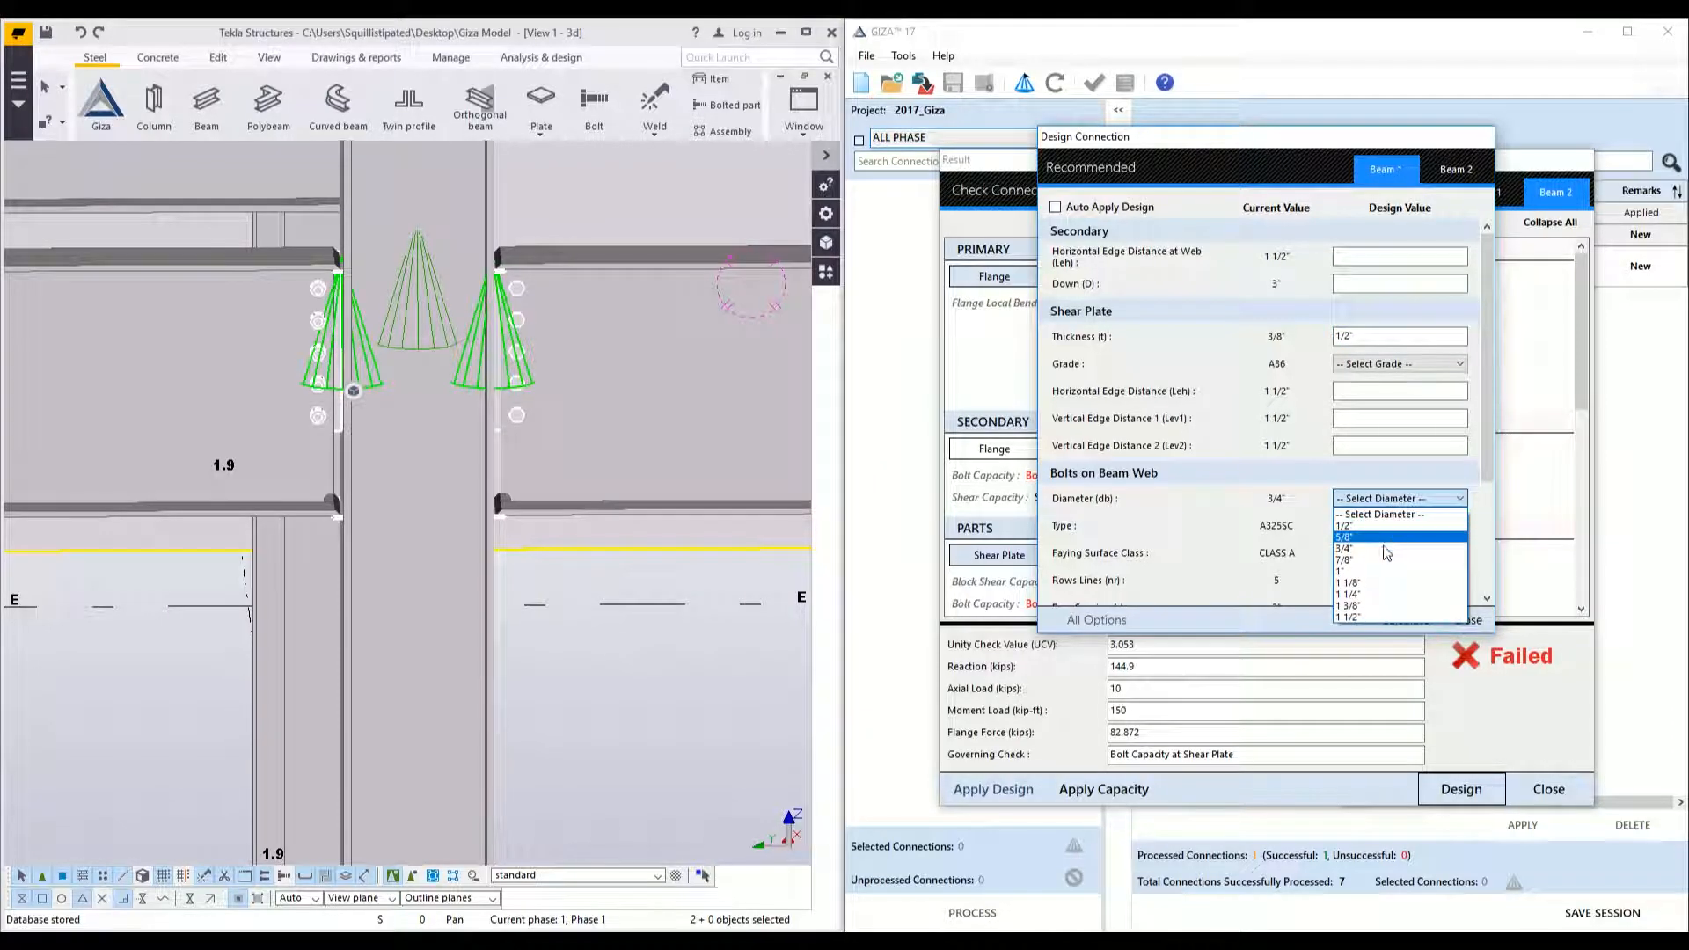
{"action": "left_click", "coordinate": [1378, 573]}
{"action": "left_click", "coordinate": [1398, 525]}
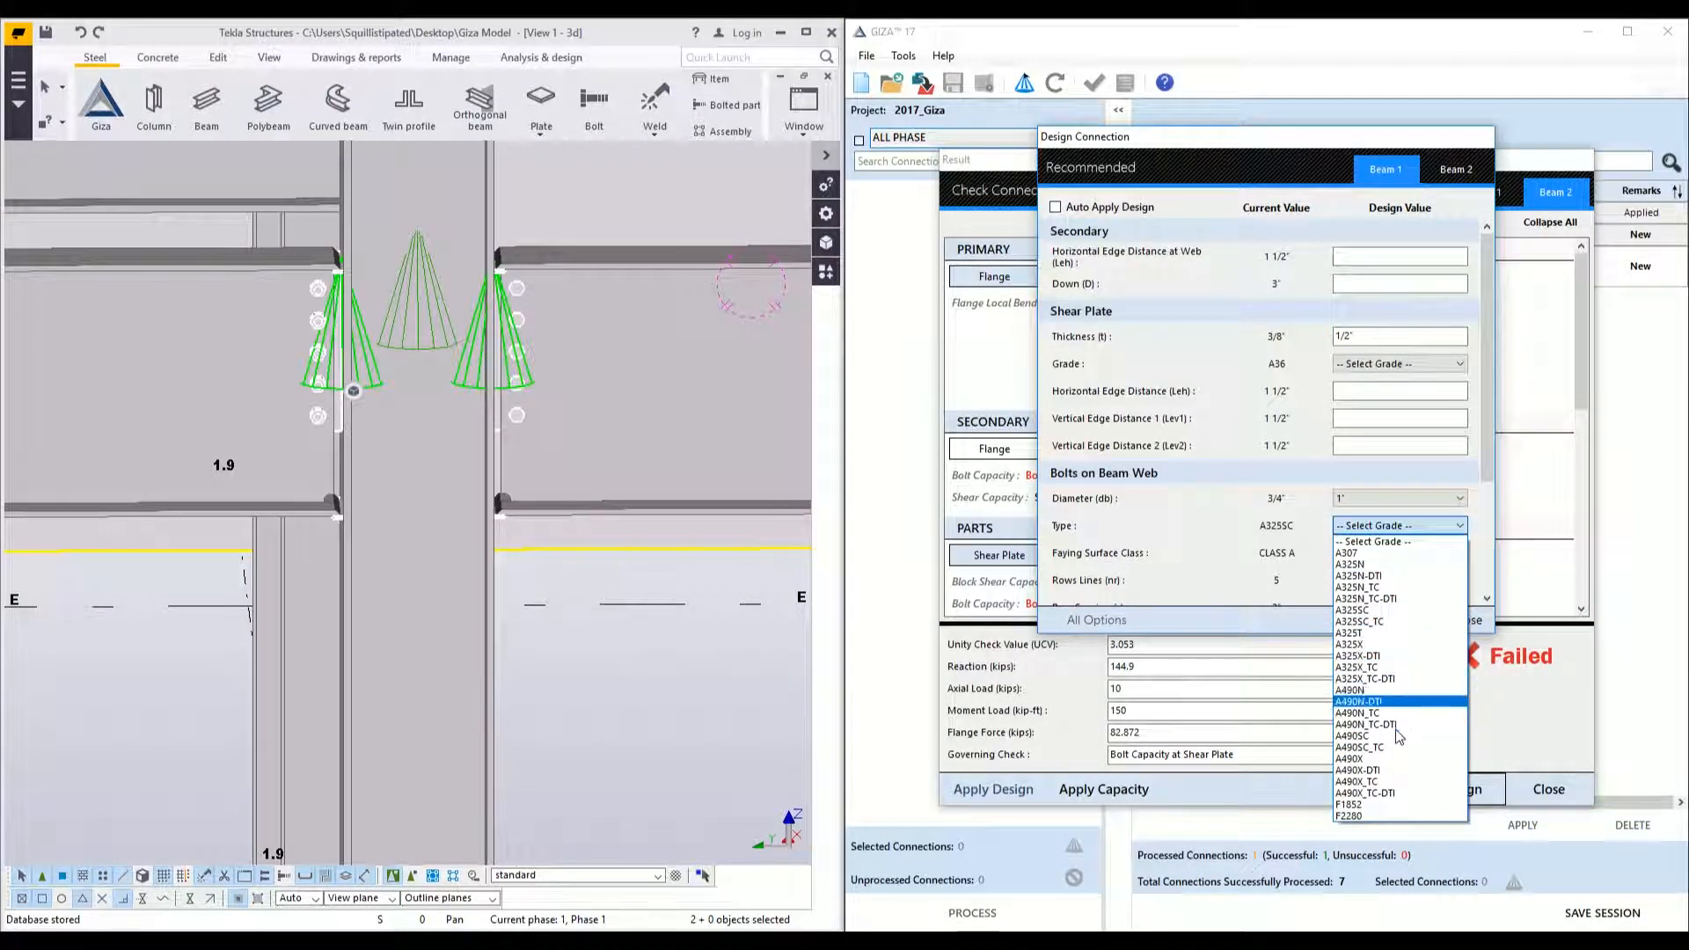
{"action": "left_click", "coordinate": [1387, 687]}
{"action": "left_click", "coordinate": [1359, 578]}
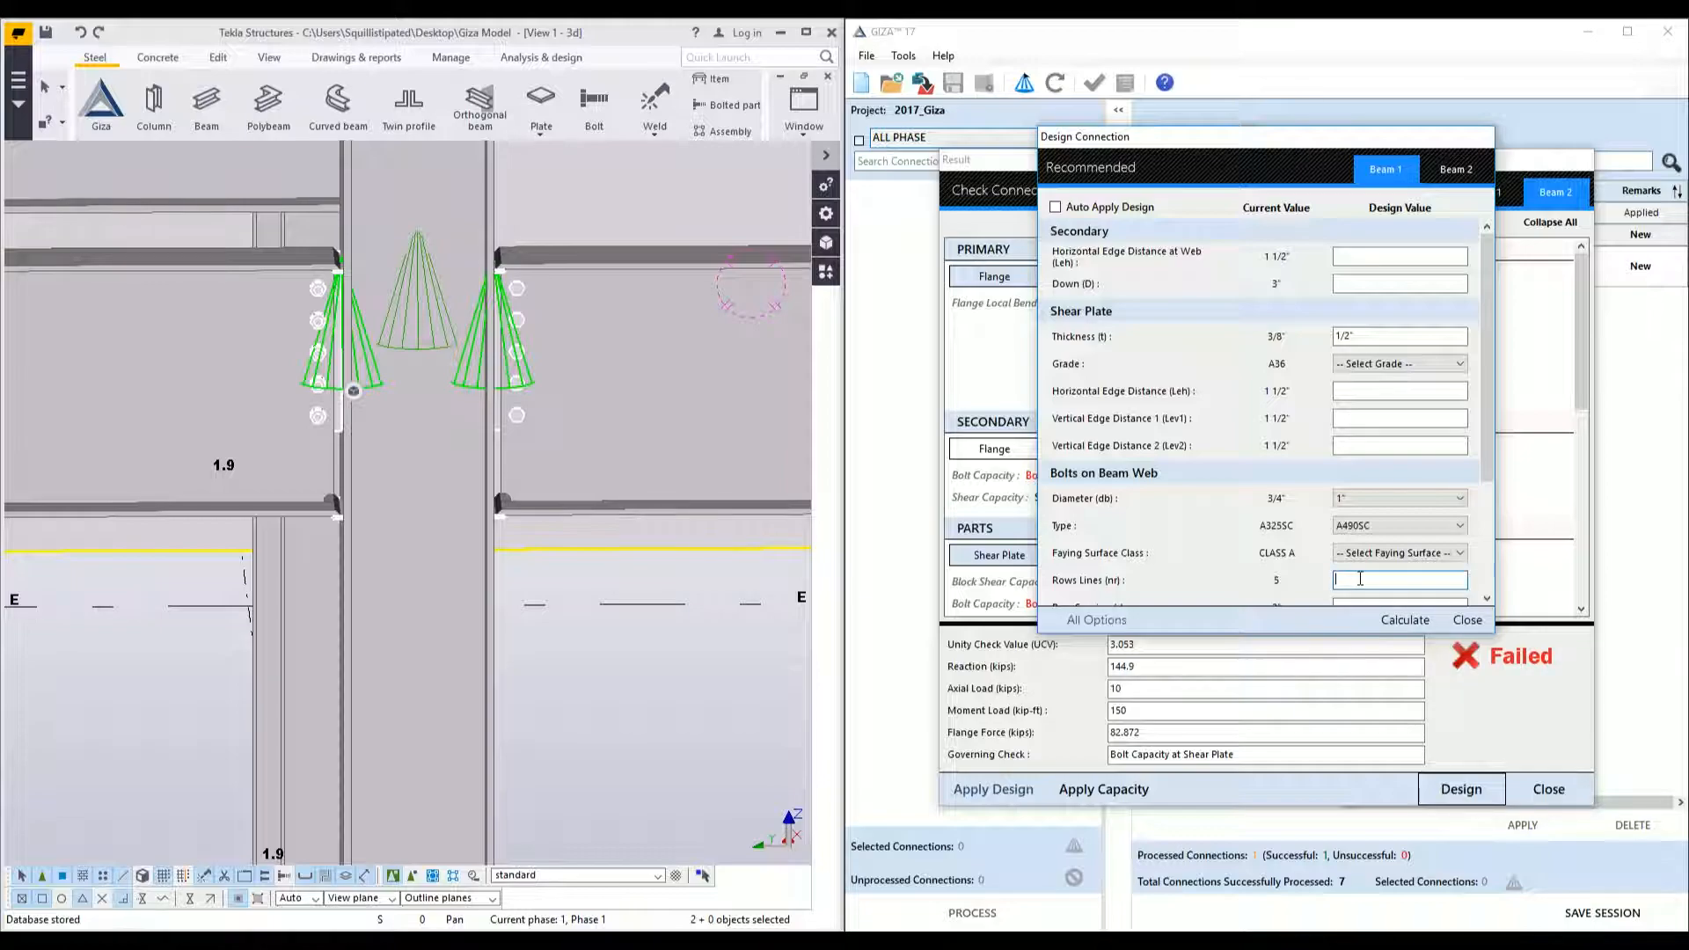
{"action": "type", "text": "6"}
{"action": "scroll", "coordinate": [1257, 525], "scroll_direction": "down", "scroll_amount": 3}
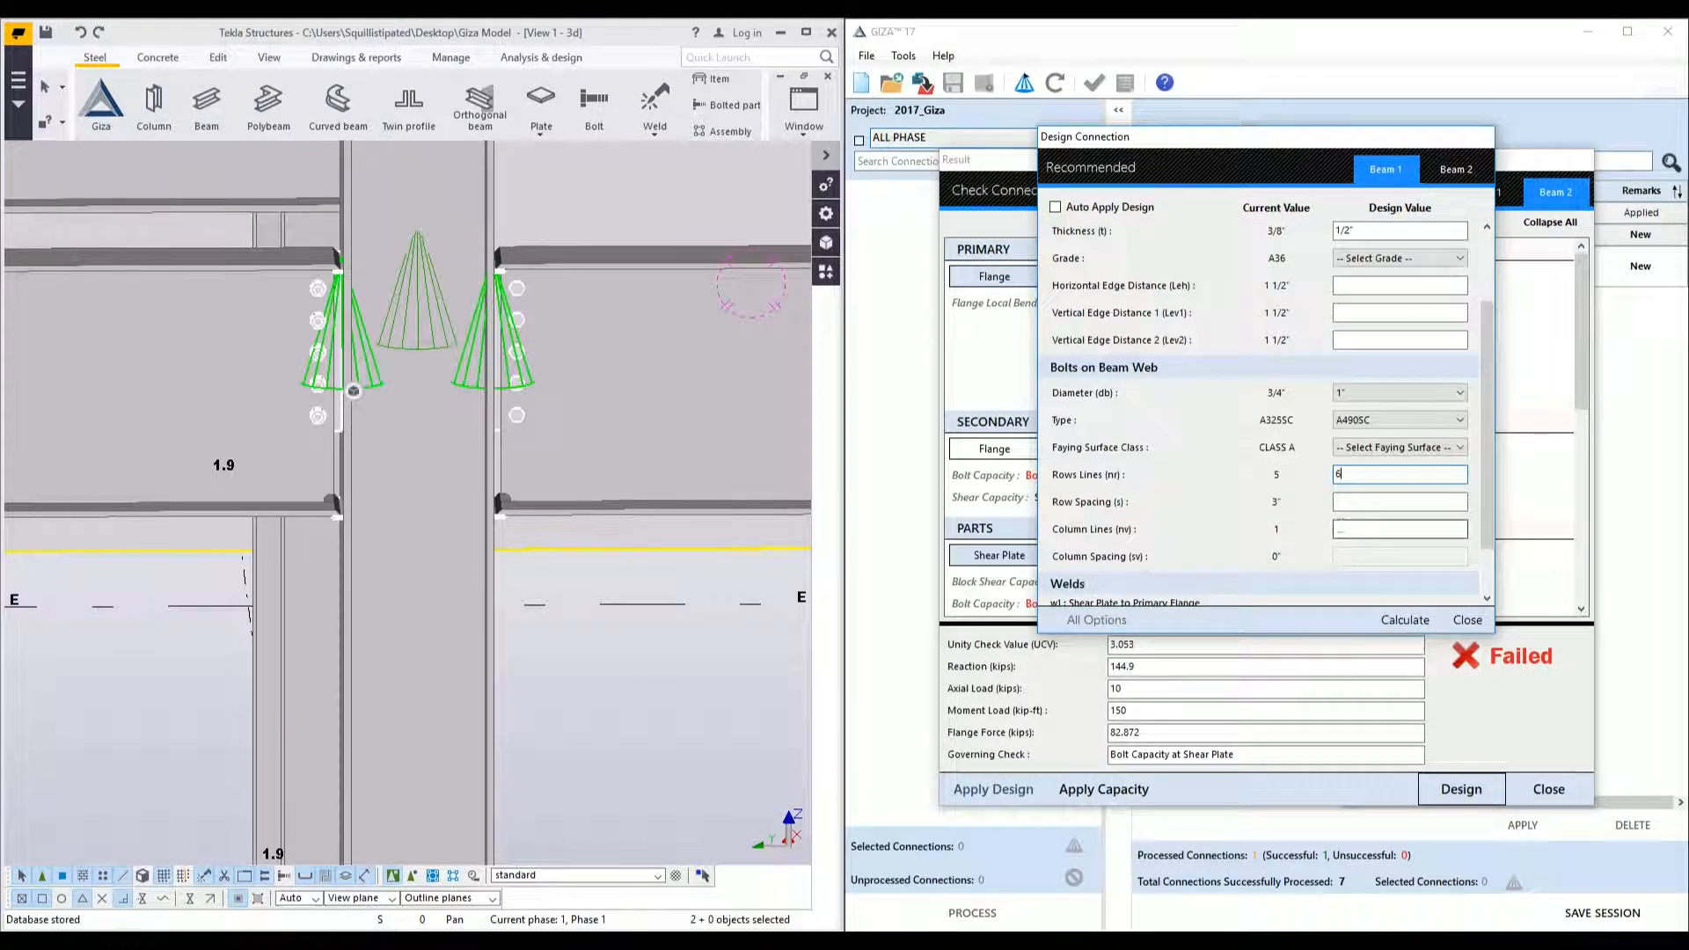
{"action": "type", "text": "2"}
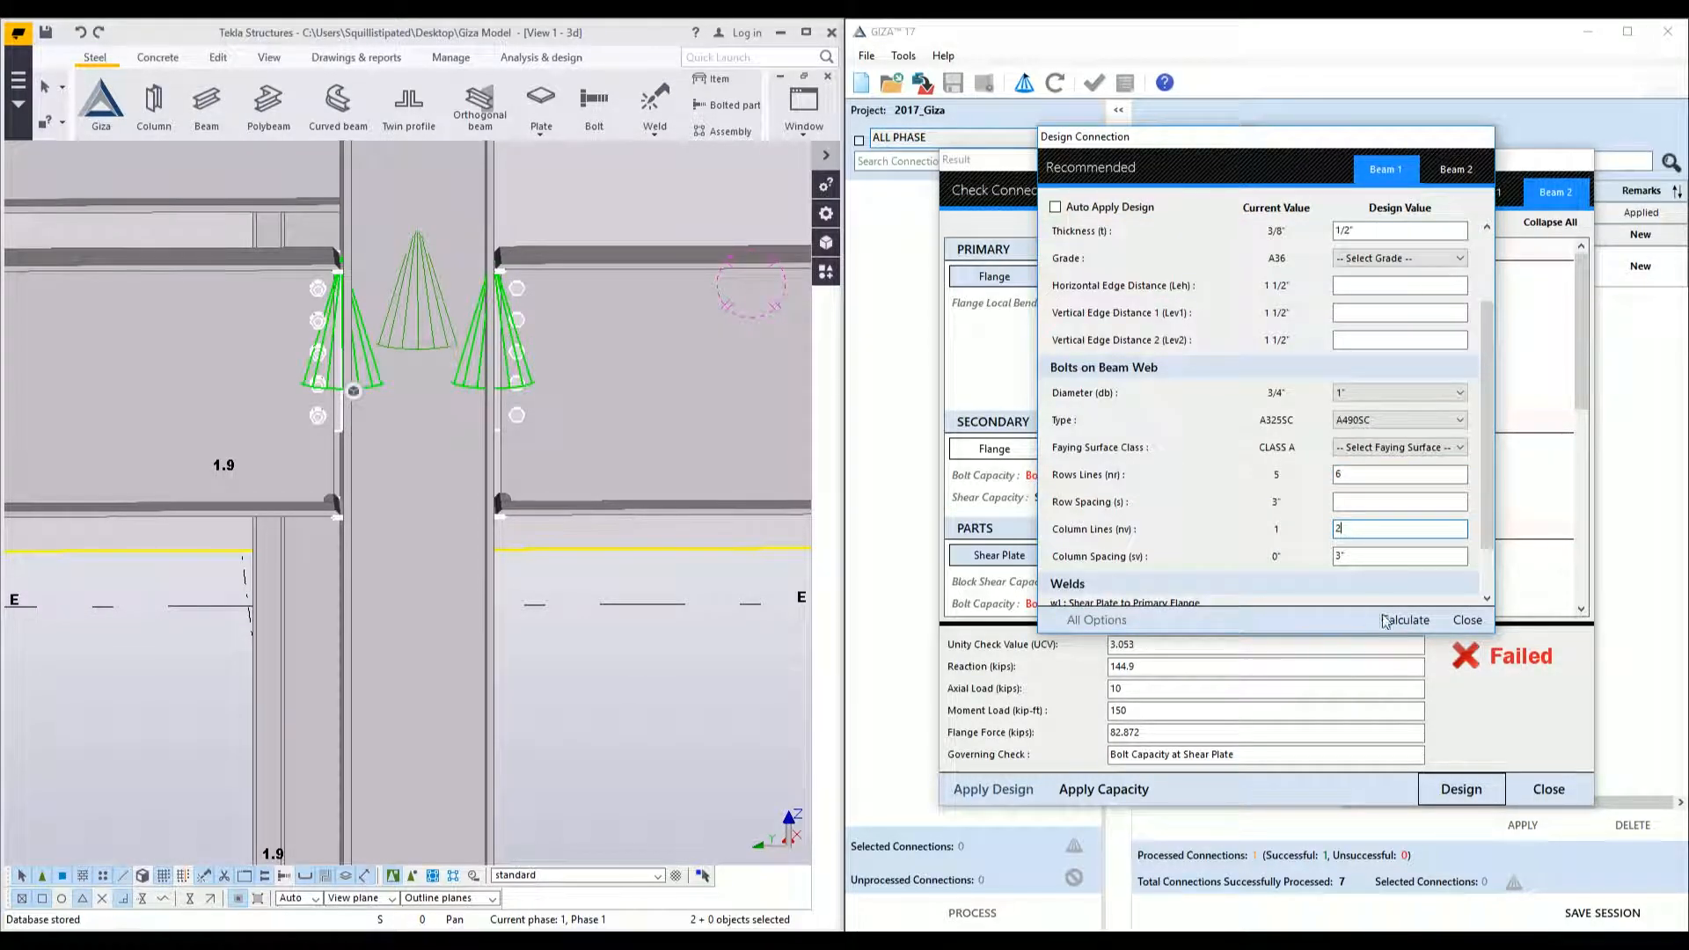
{"action": "left_click", "coordinate": [1386, 614]}
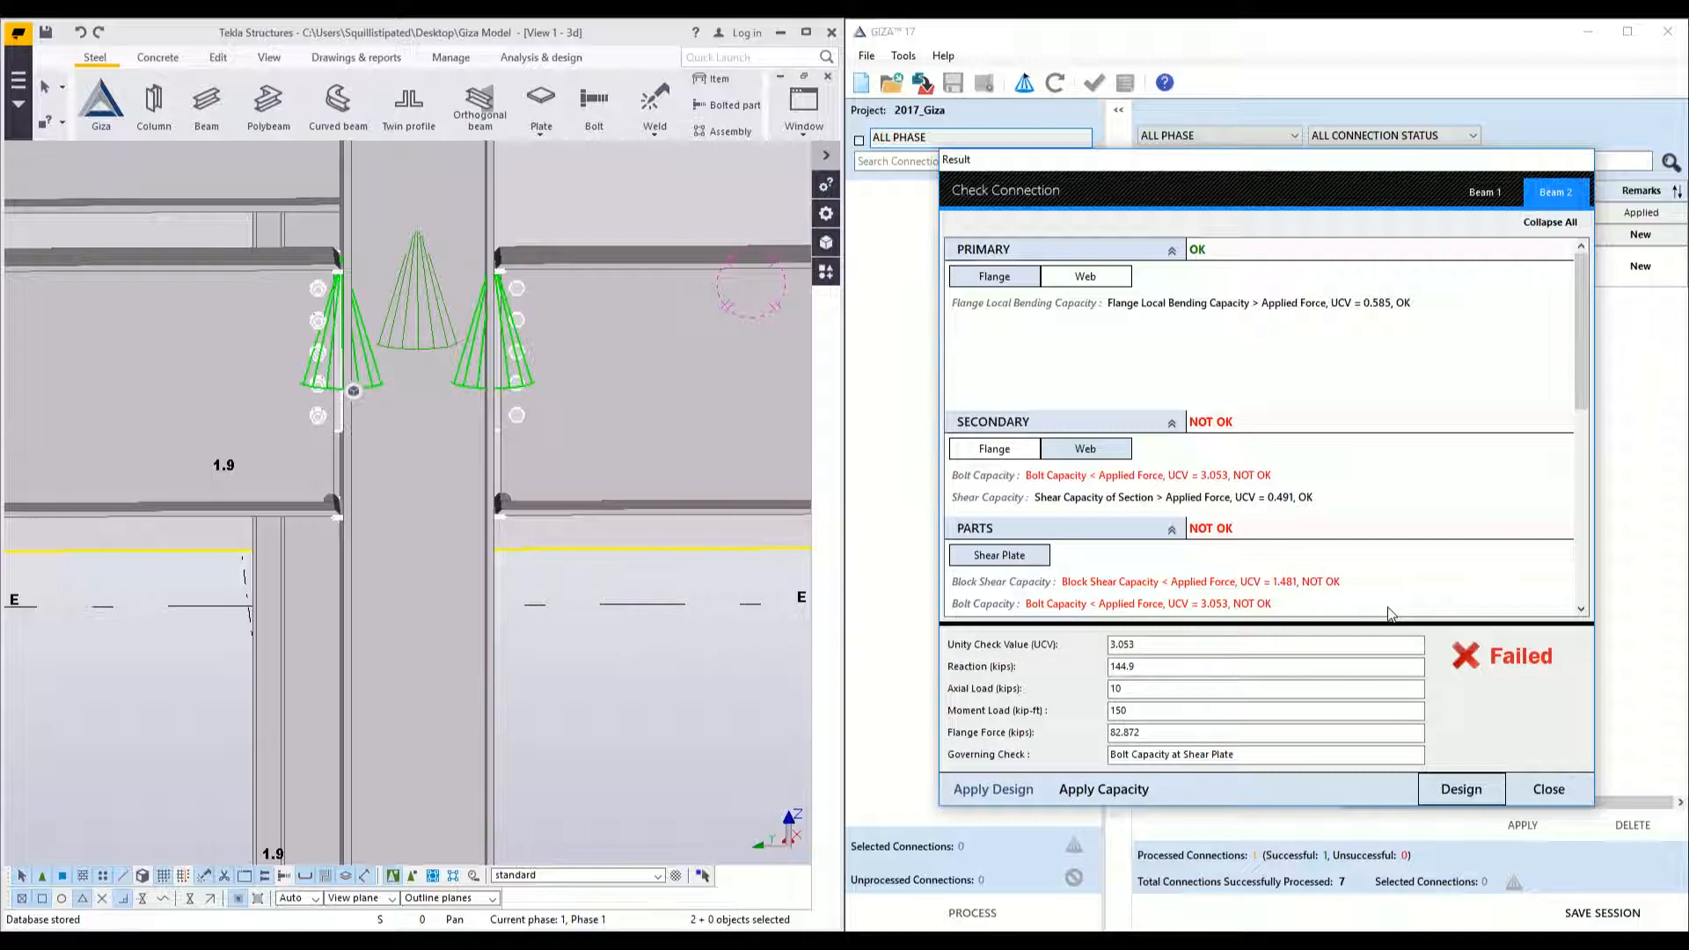
- Review the recalculated check result for Beam 1 with all of its sections expanded
{"action": "left_click", "coordinate": [1487, 197]}
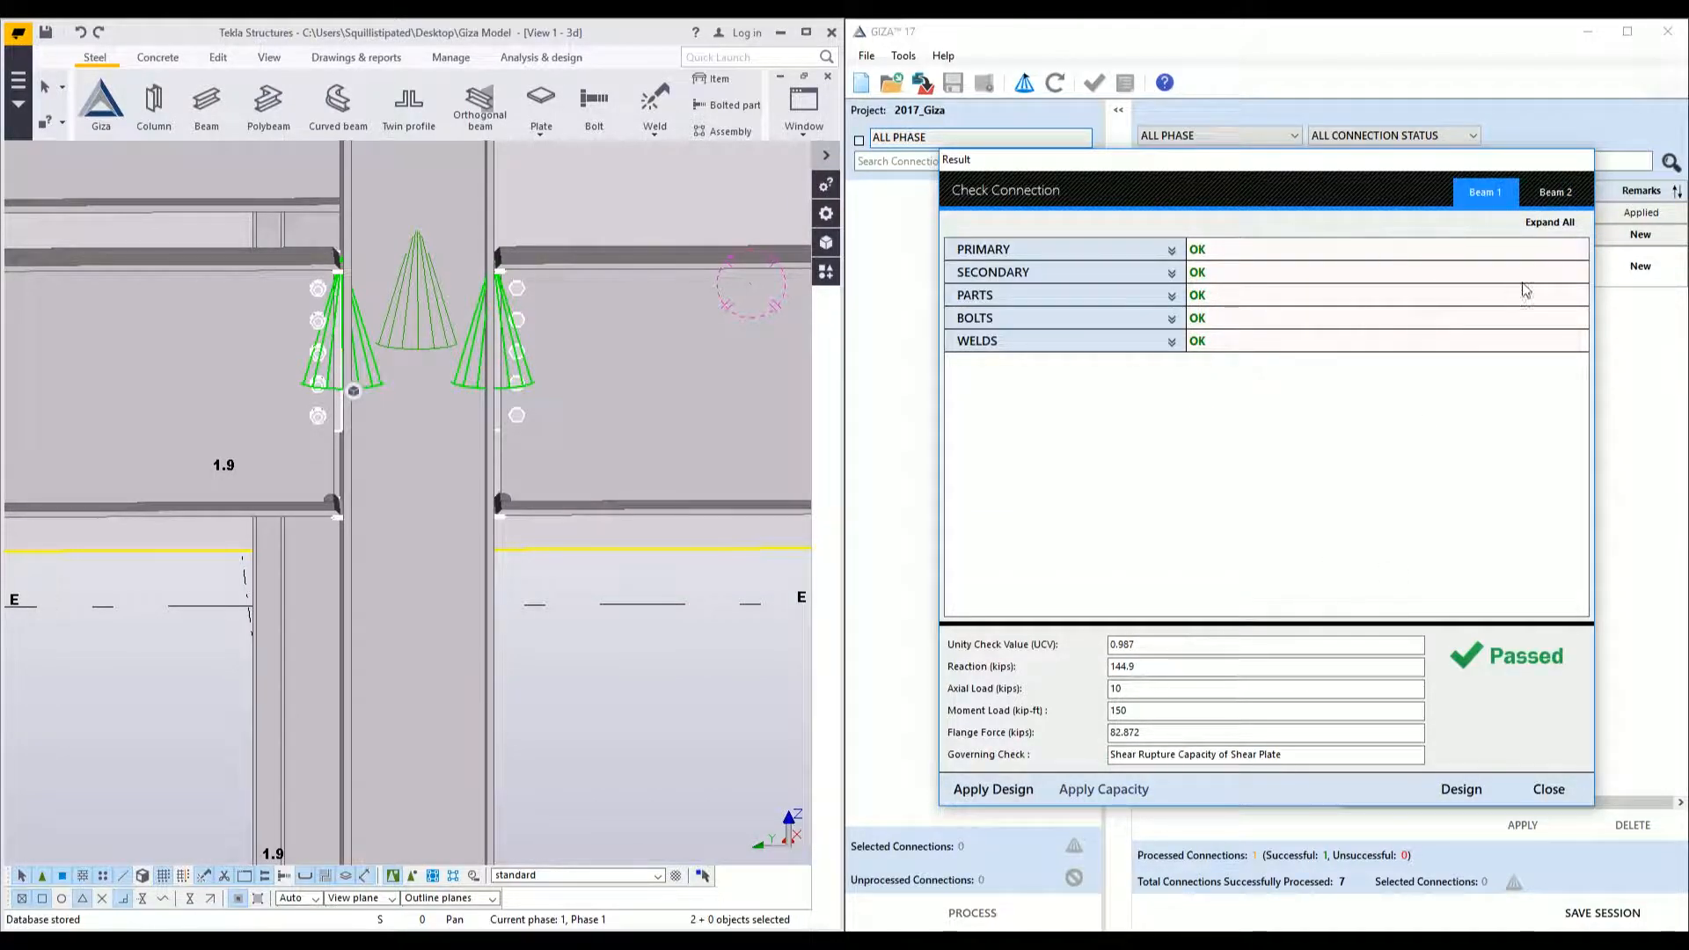
{"action": "left_click", "coordinate": [1549, 224]}
{"action": "scroll", "coordinate": [1072, 395], "scroll_direction": "down", "scroll_amount": 10}
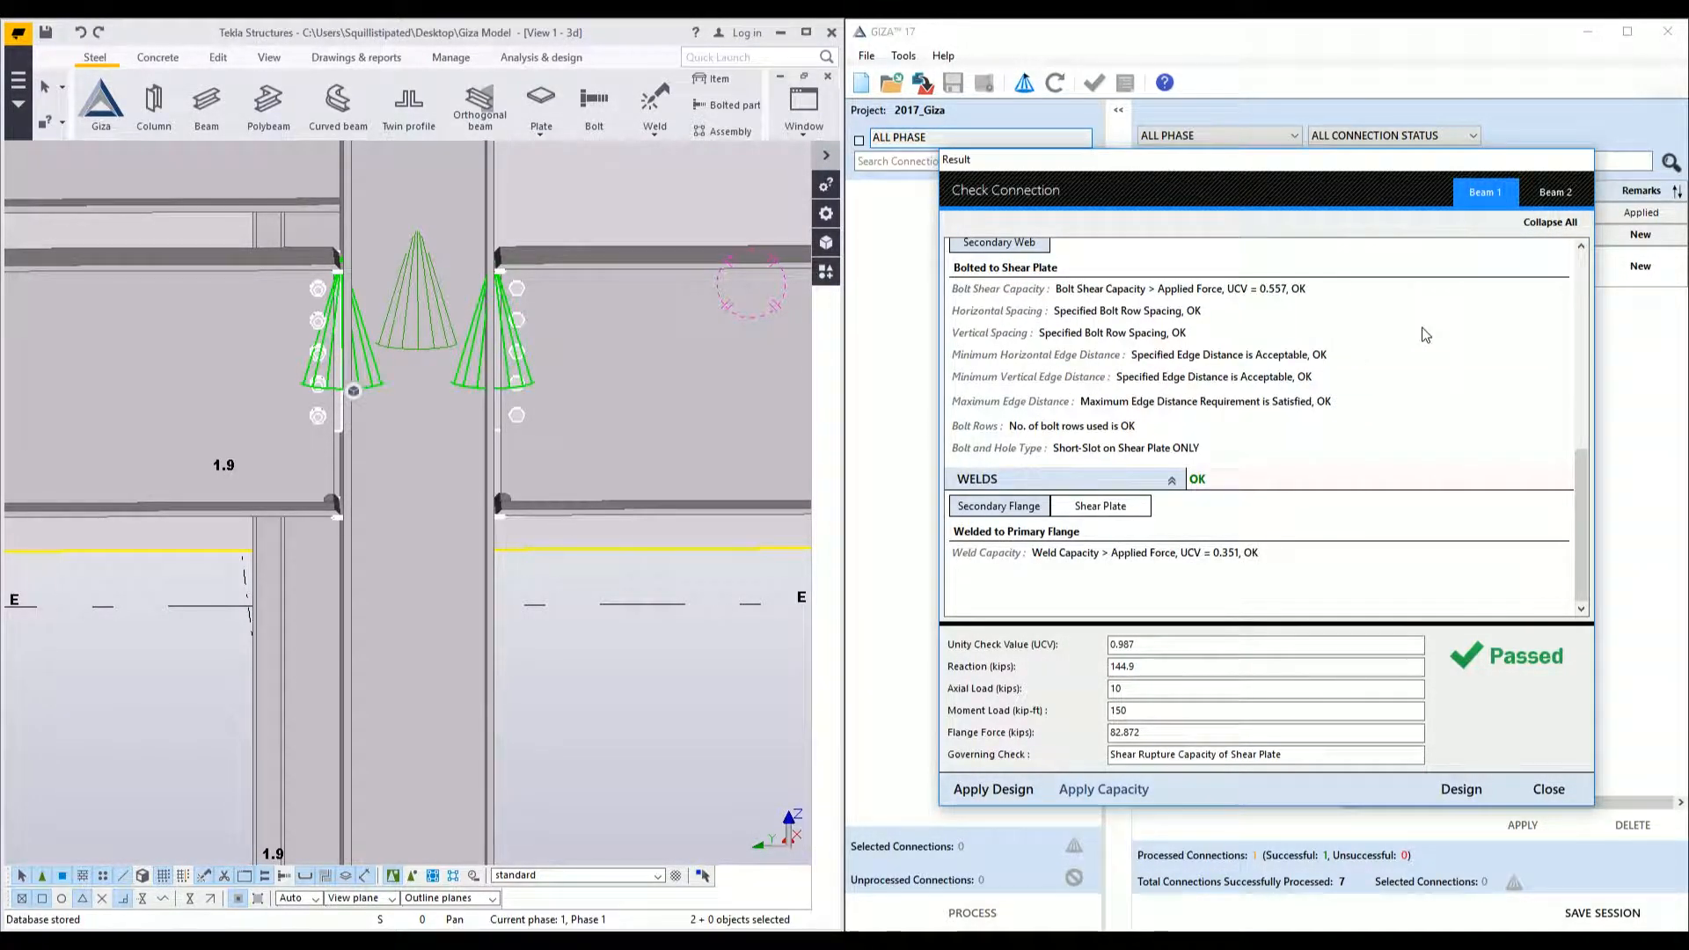
{"action": "scroll", "coordinate": [1425, 334], "scroll_direction": "up", "scroll_amount": 5}
- Open the design options for Beam 2 and set its shear plate thickness to 1/2"
{"action": "left_click", "coordinate": [1555, 192]}
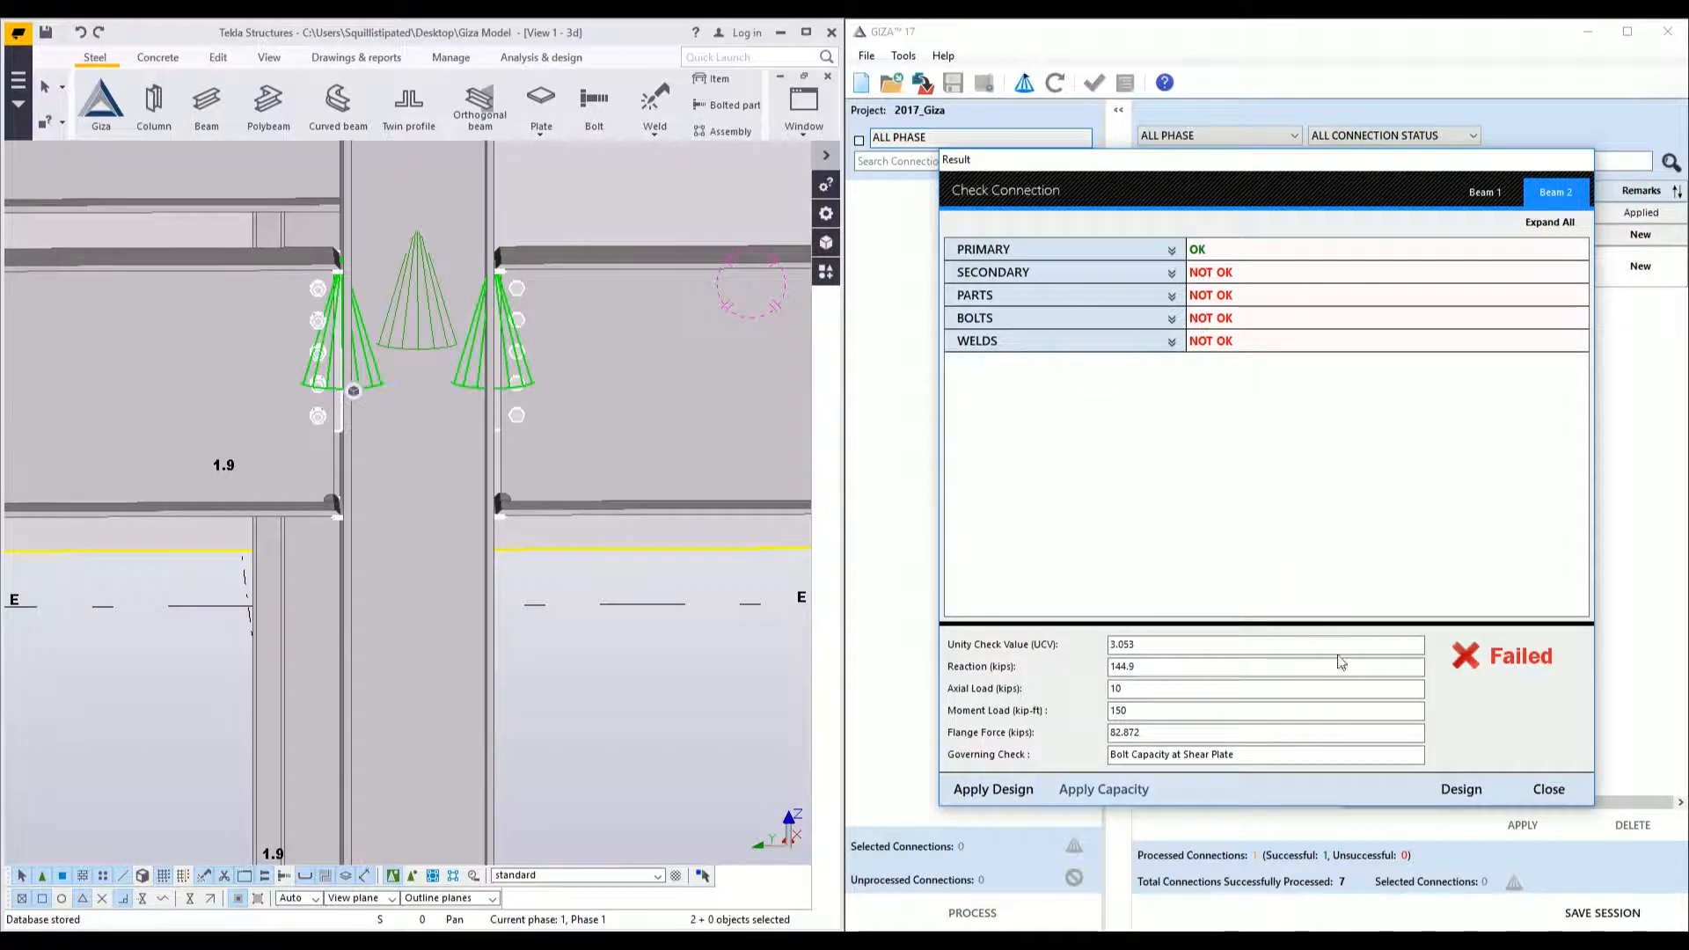
{"action": "left_click", "coordinate": [1429, 791]}
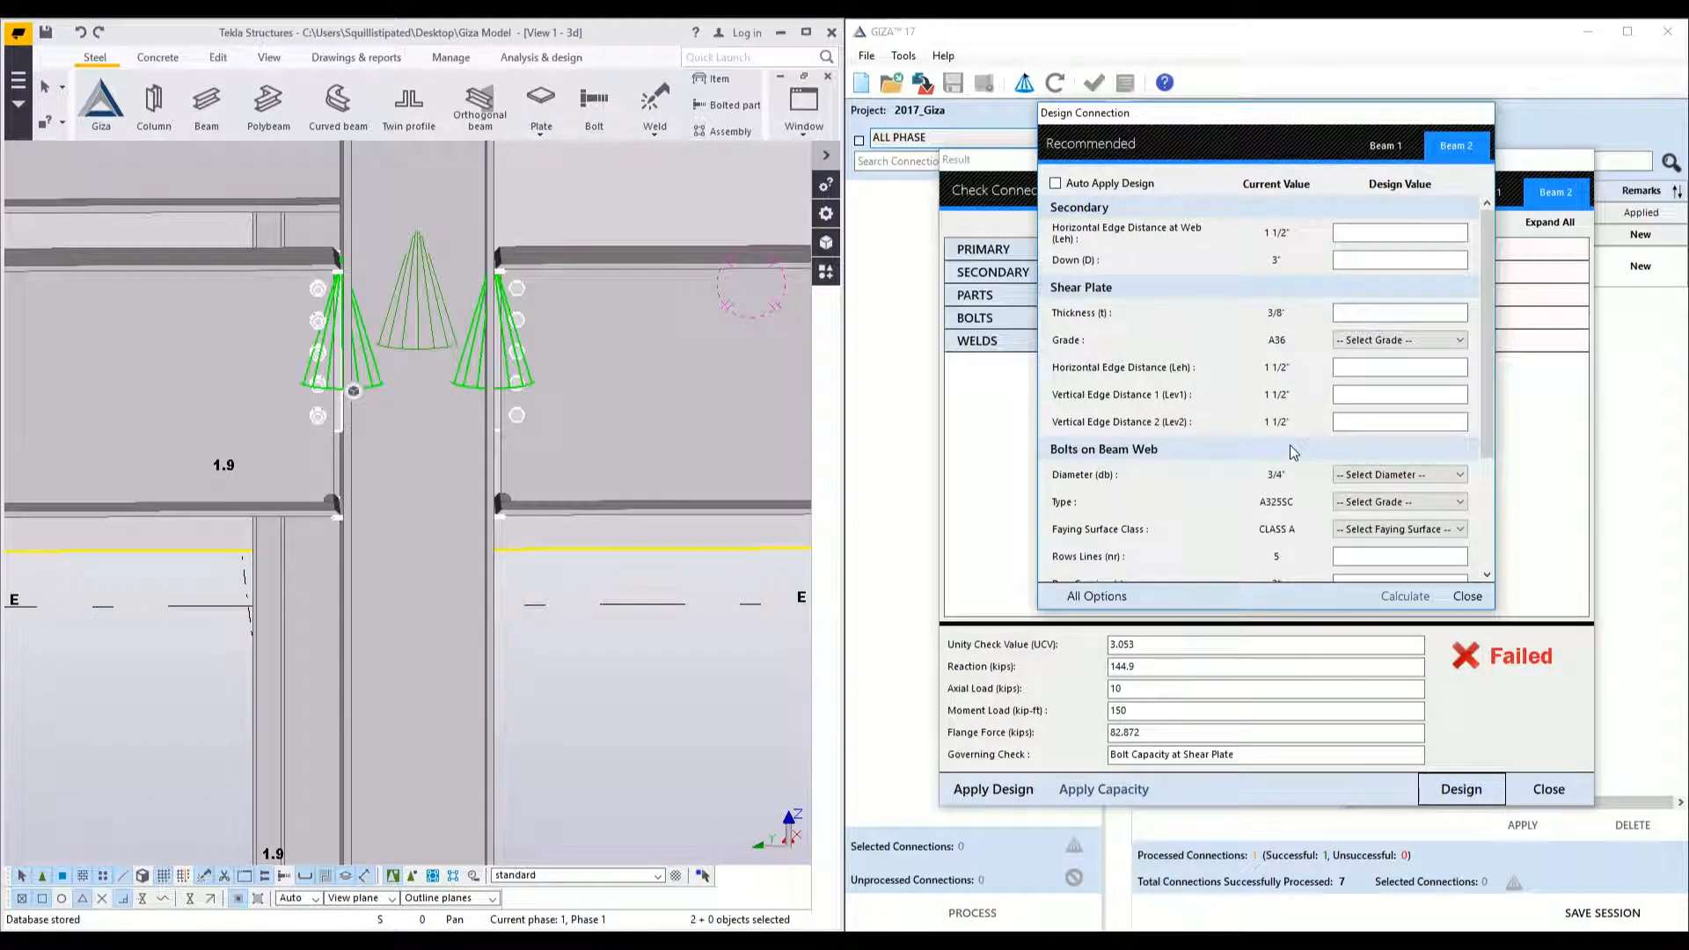
{"action": "scroll", "coordinate": [1289, 445], "scroll_direction": "down", "scroll_amount": 3}
{"action": "scroll", "coordinate": [1289, 445], "scroll_direction": "up", "scroll_amount": 3}
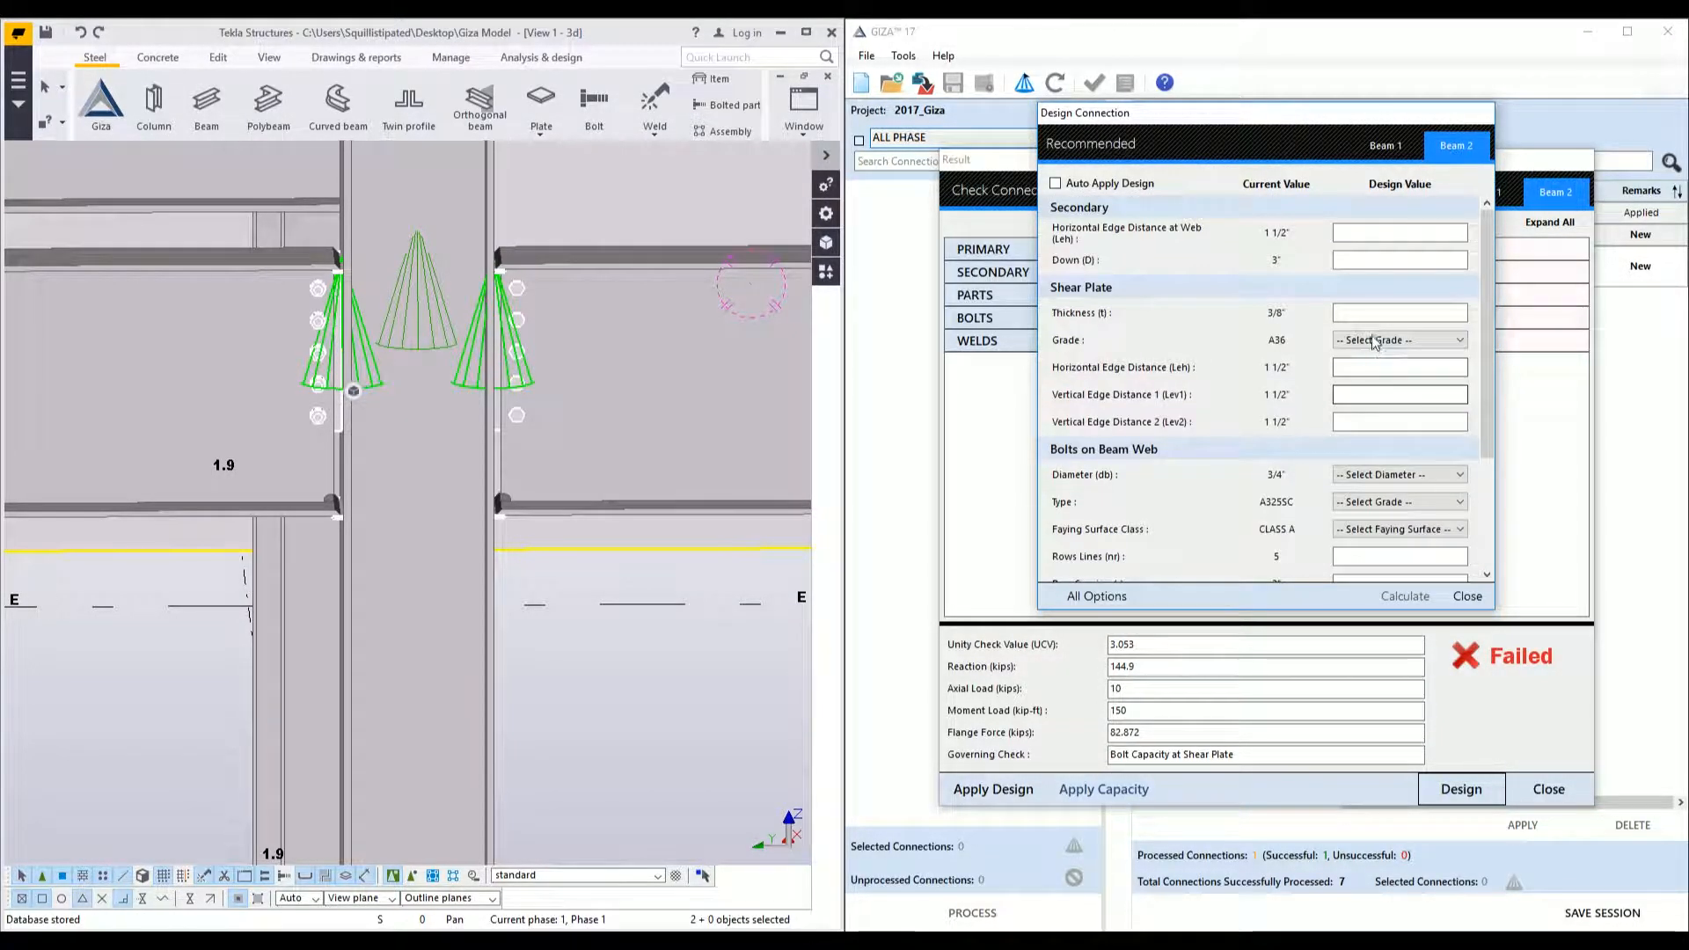
{"action": "left_click", "coordinate": [1379, 311]}
{"action": "type", "text": "1/2"}
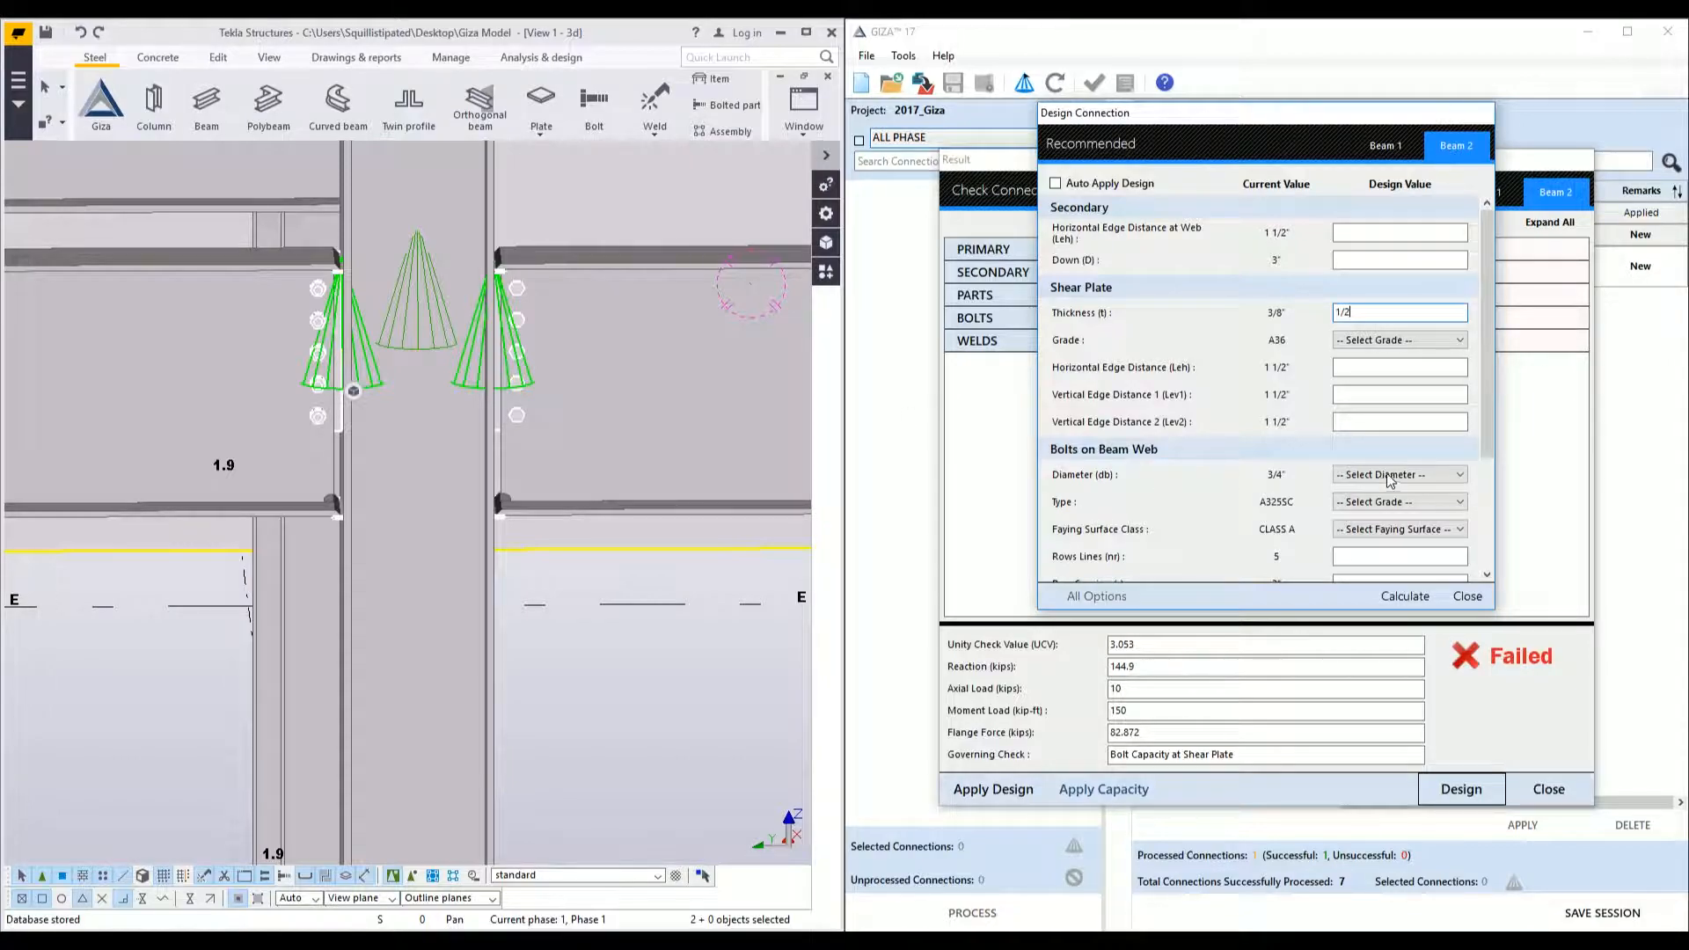
- Set Beam 2's web bolts to 1" diameter, type A490SC, 6 row lines and 2 column lines, and calculate the design
{"action": "left_click", "coordinate": [1390, 478]}
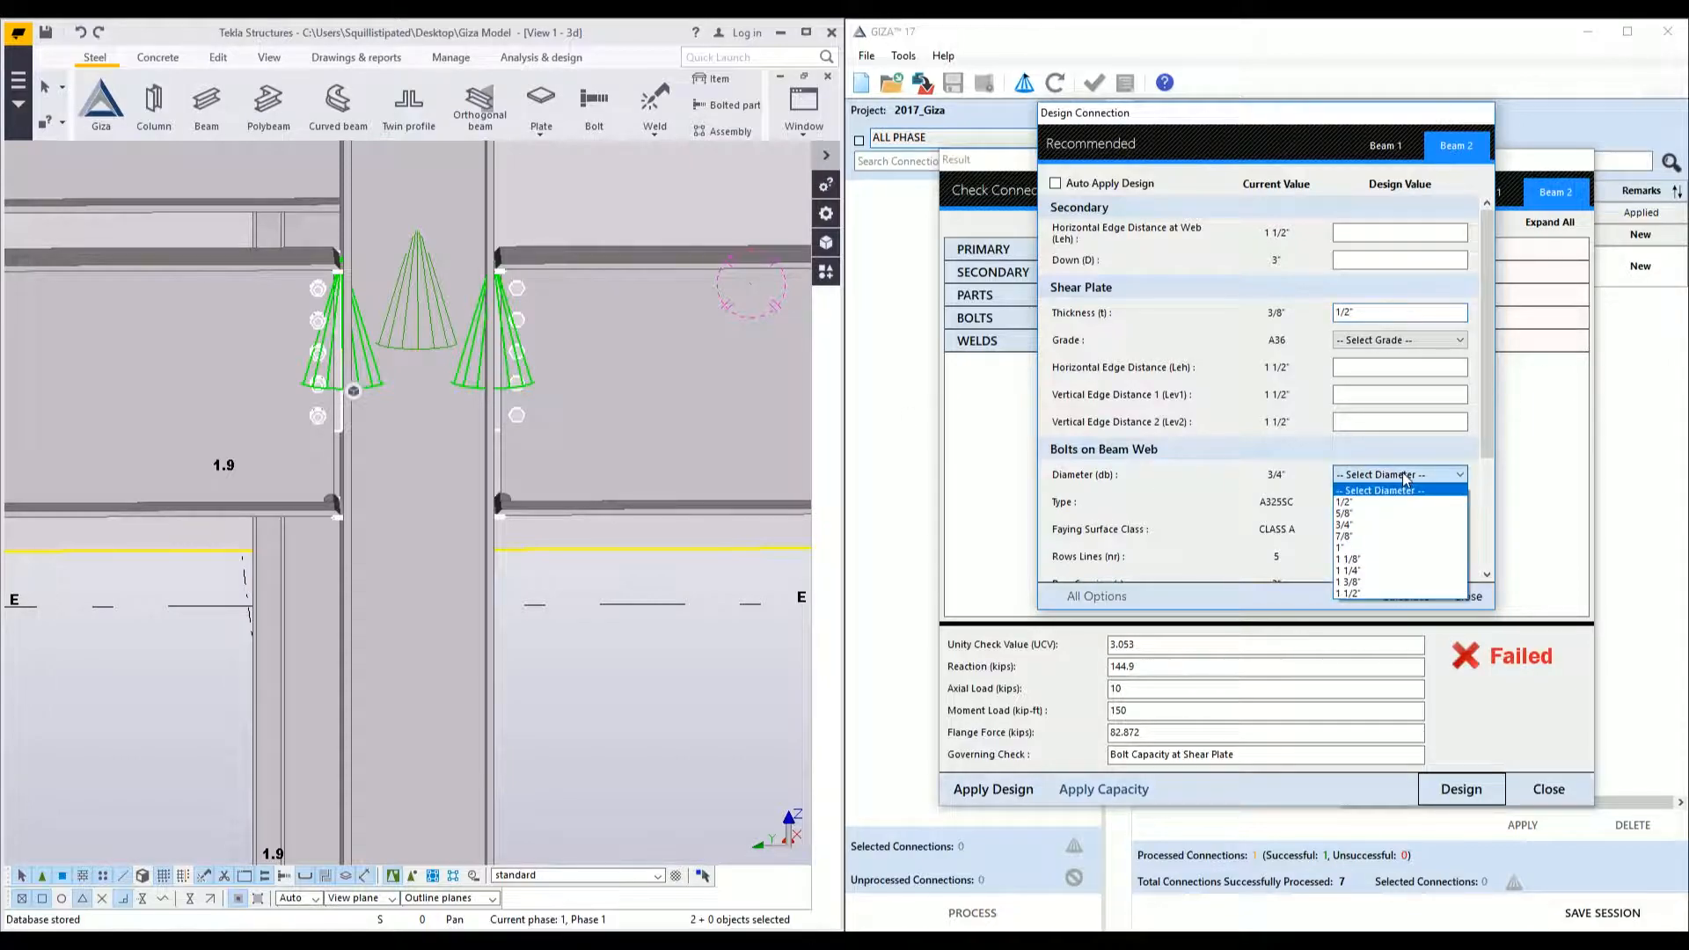
{"action": "left_click", "coordinate": [1354, 554]}
{"action": "left_click", "coordinate": [1370, 503]}
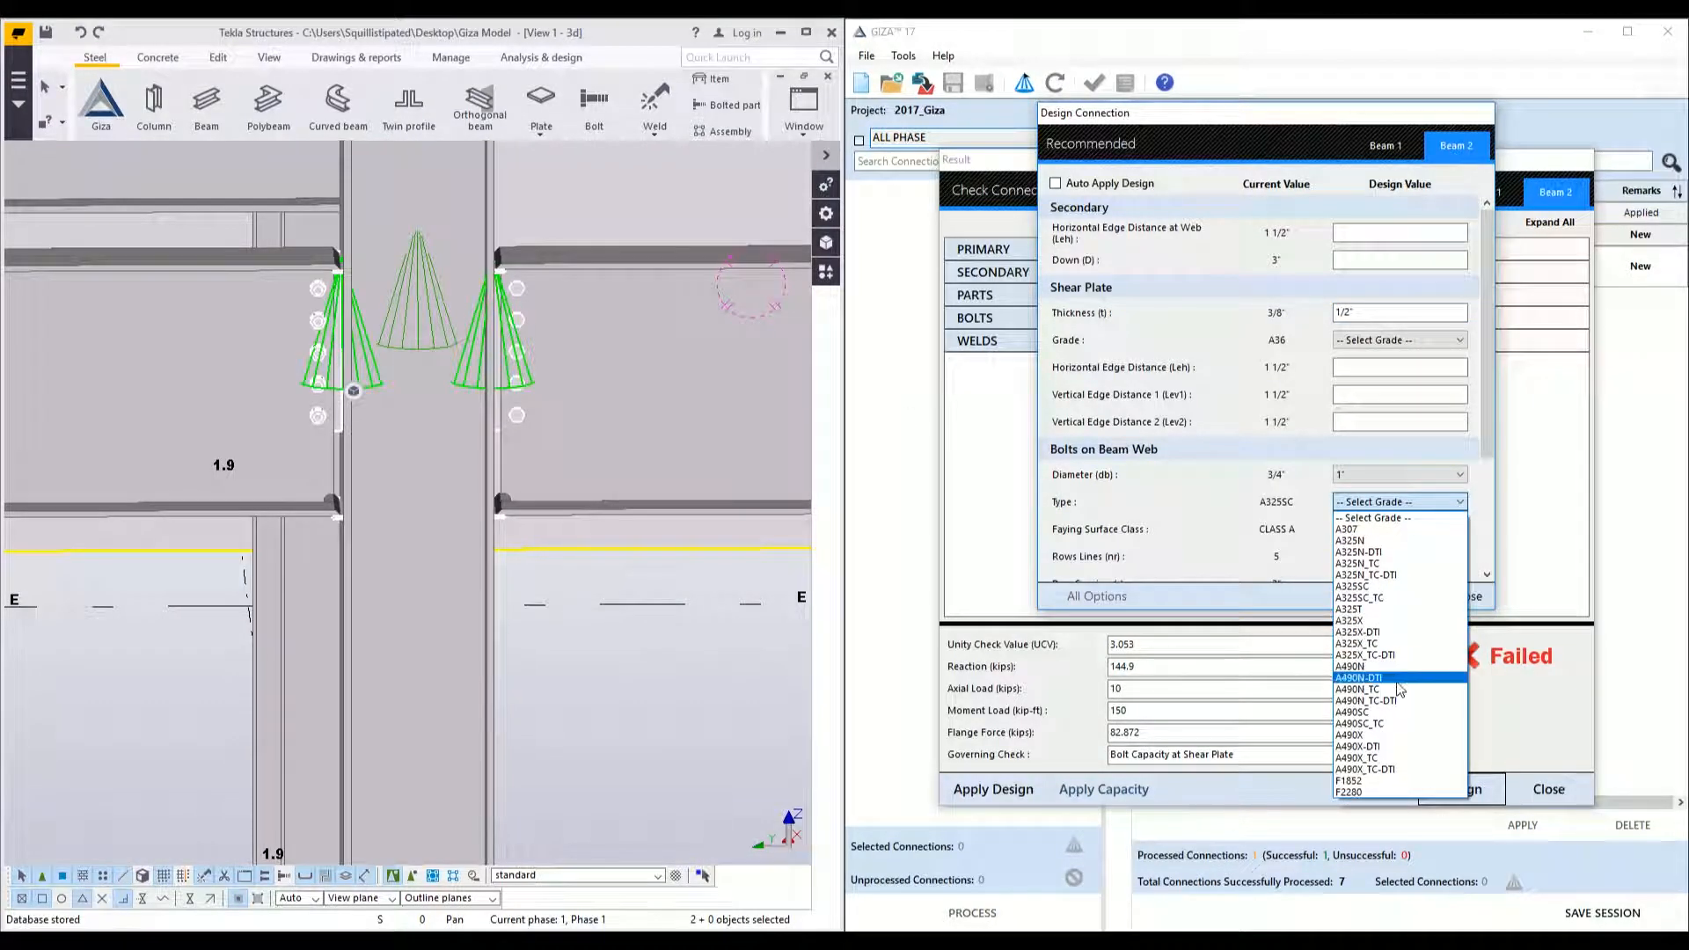
{"action": "left_click", "coordinate": [1354, 712]}
{"action": "left_click", "coordinate": [1338, 558]}
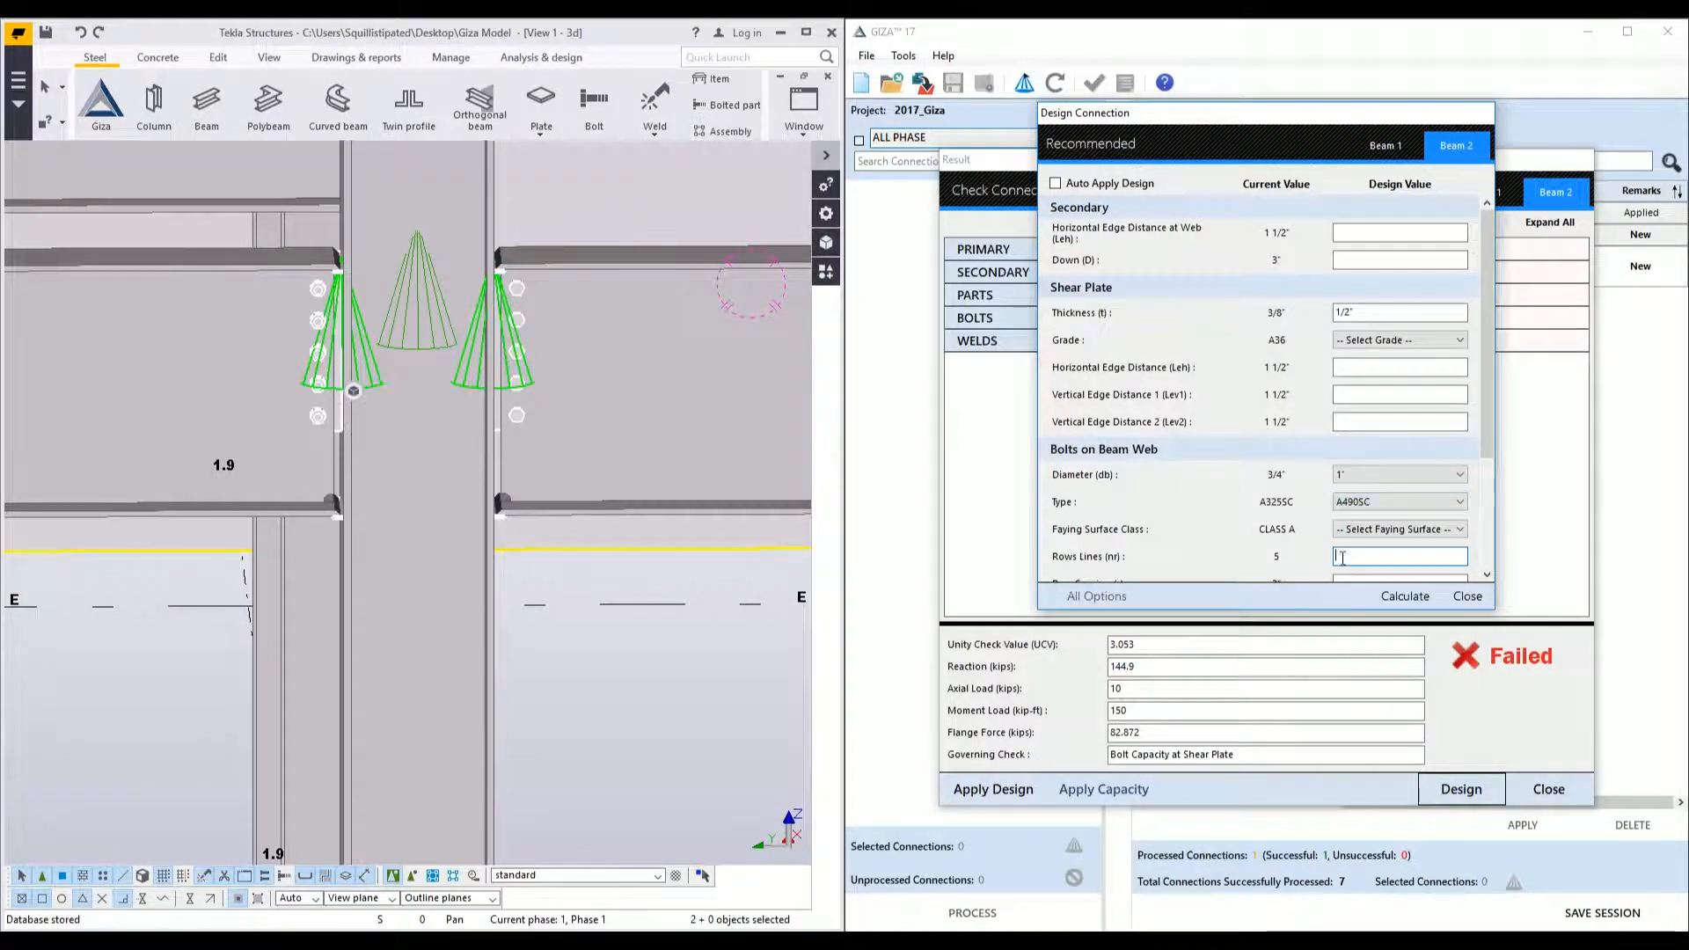
{"action": "type", "text": "6"}
{"action": "scroll", "coordinate": [1328, 519], "scroll_direction": "down", "scroll_amount": 2}
{"action": "left_click", "coordinate": [1355, 507]}
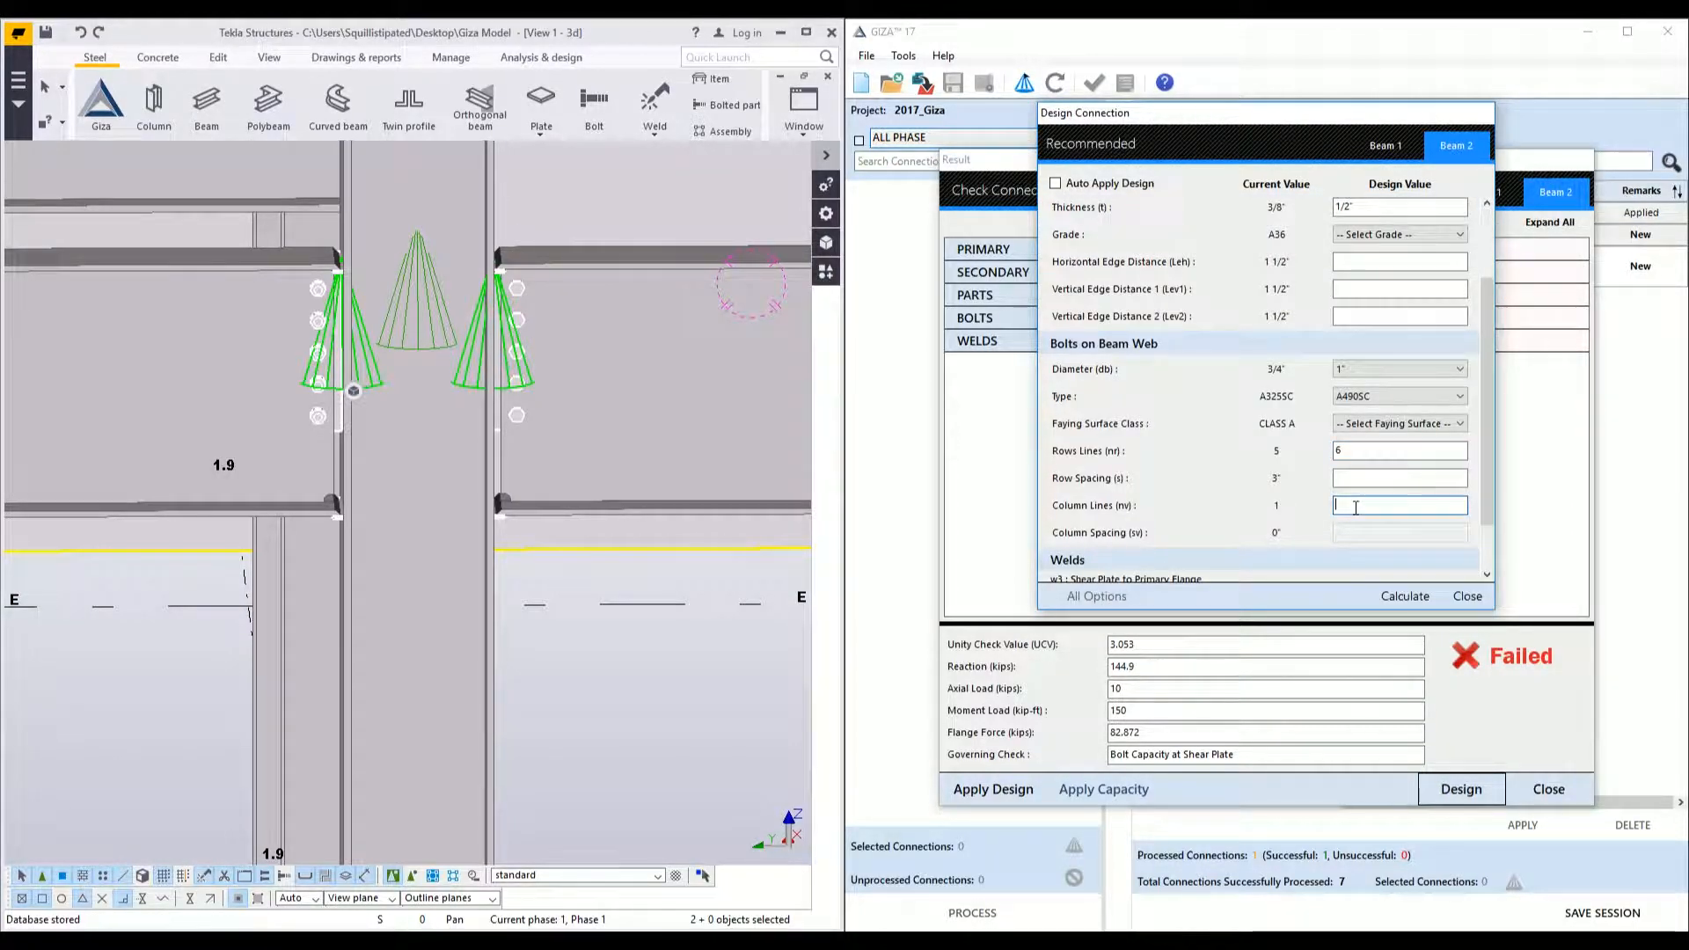
{"action": "type", "text": "2"}
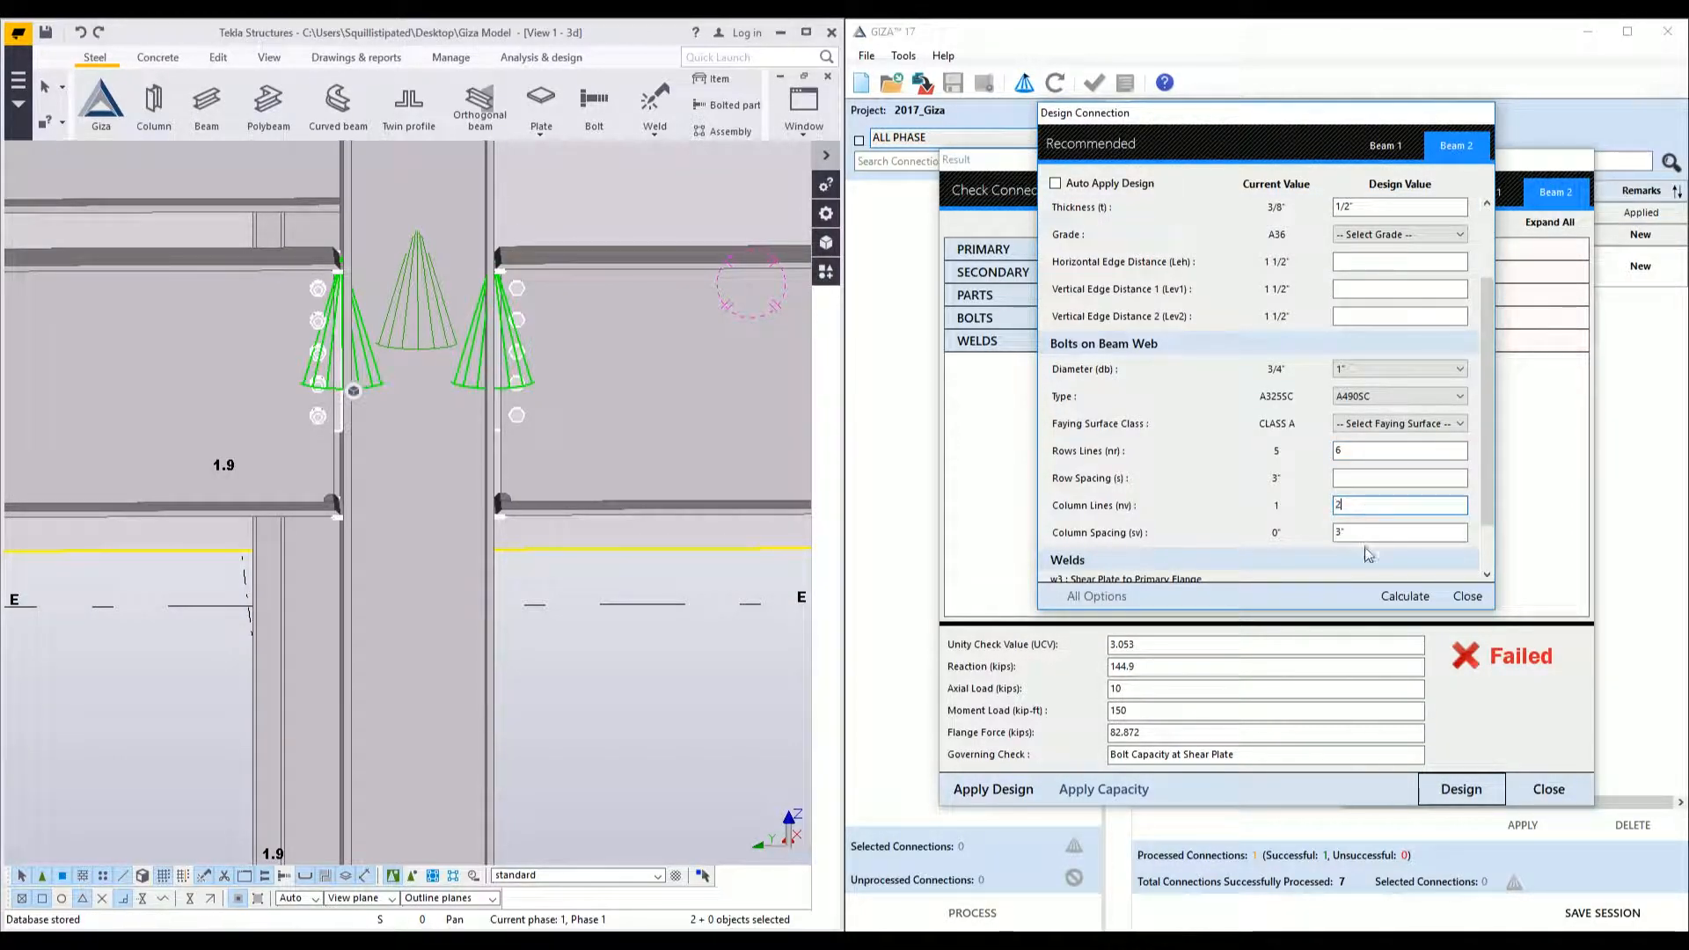
{"action": "left_click", "coordinate": [1396, 605]}
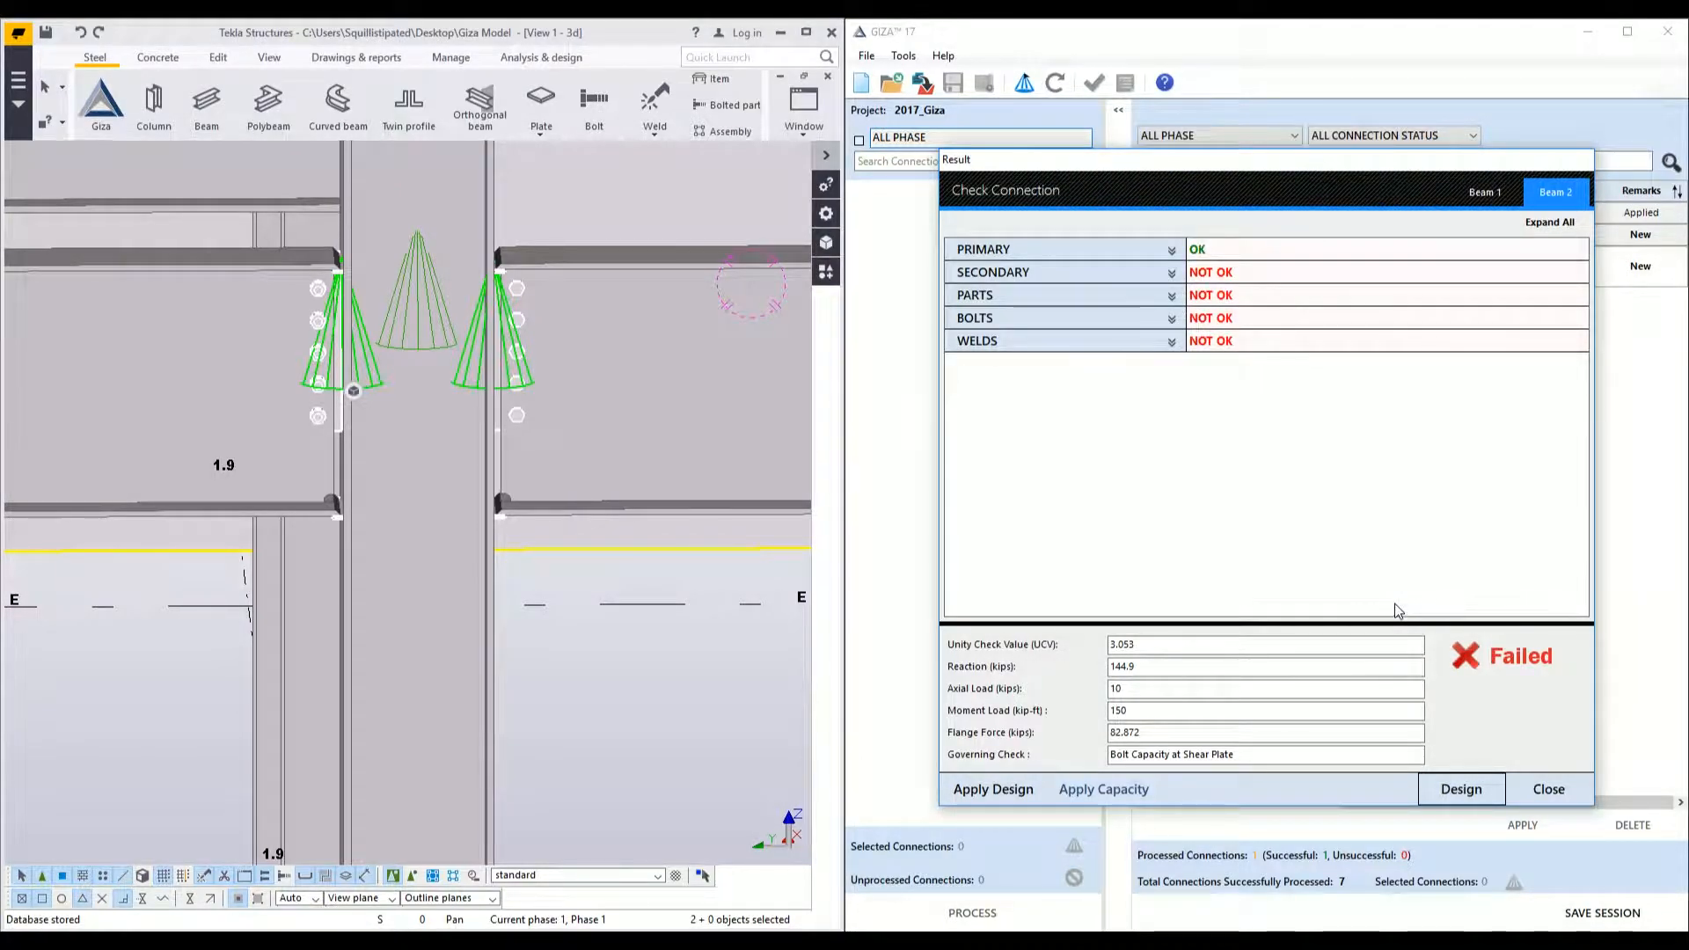
- Check Beam 2's recalculated result and apply the new design values to the connections in the model
{"action": "left_click", "coordinate": [1551, 204]}
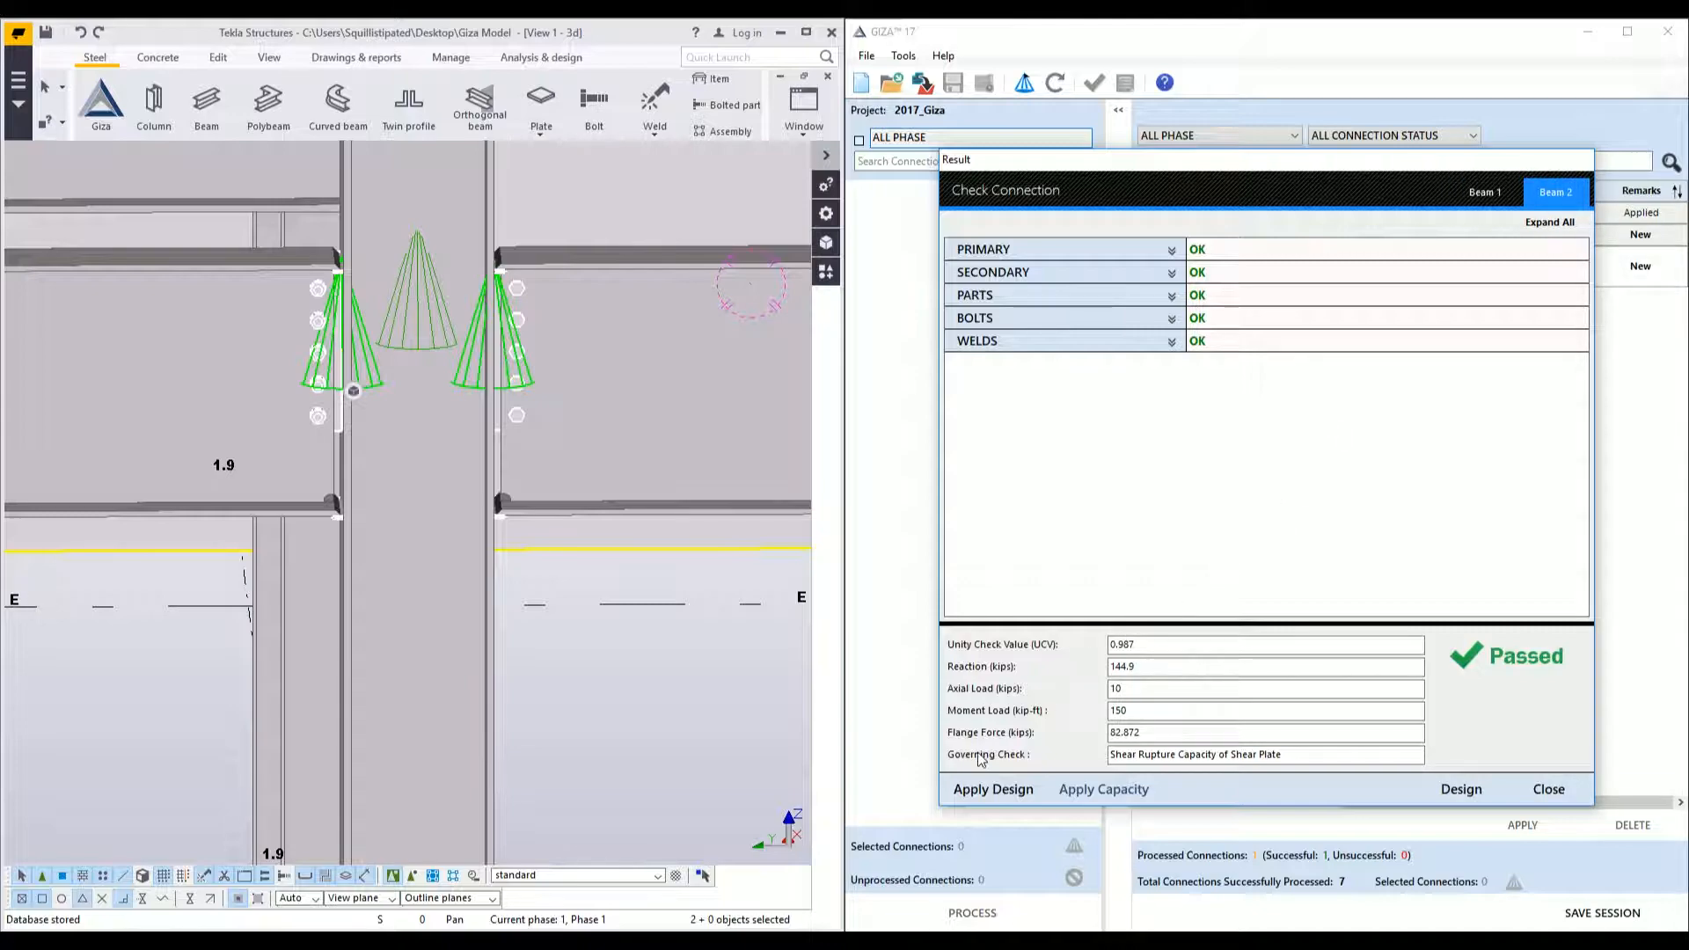
{"action": "left_click", "coordinate": [992, 789]}
{"action": "left_click", "coordinate": [890, 532]}
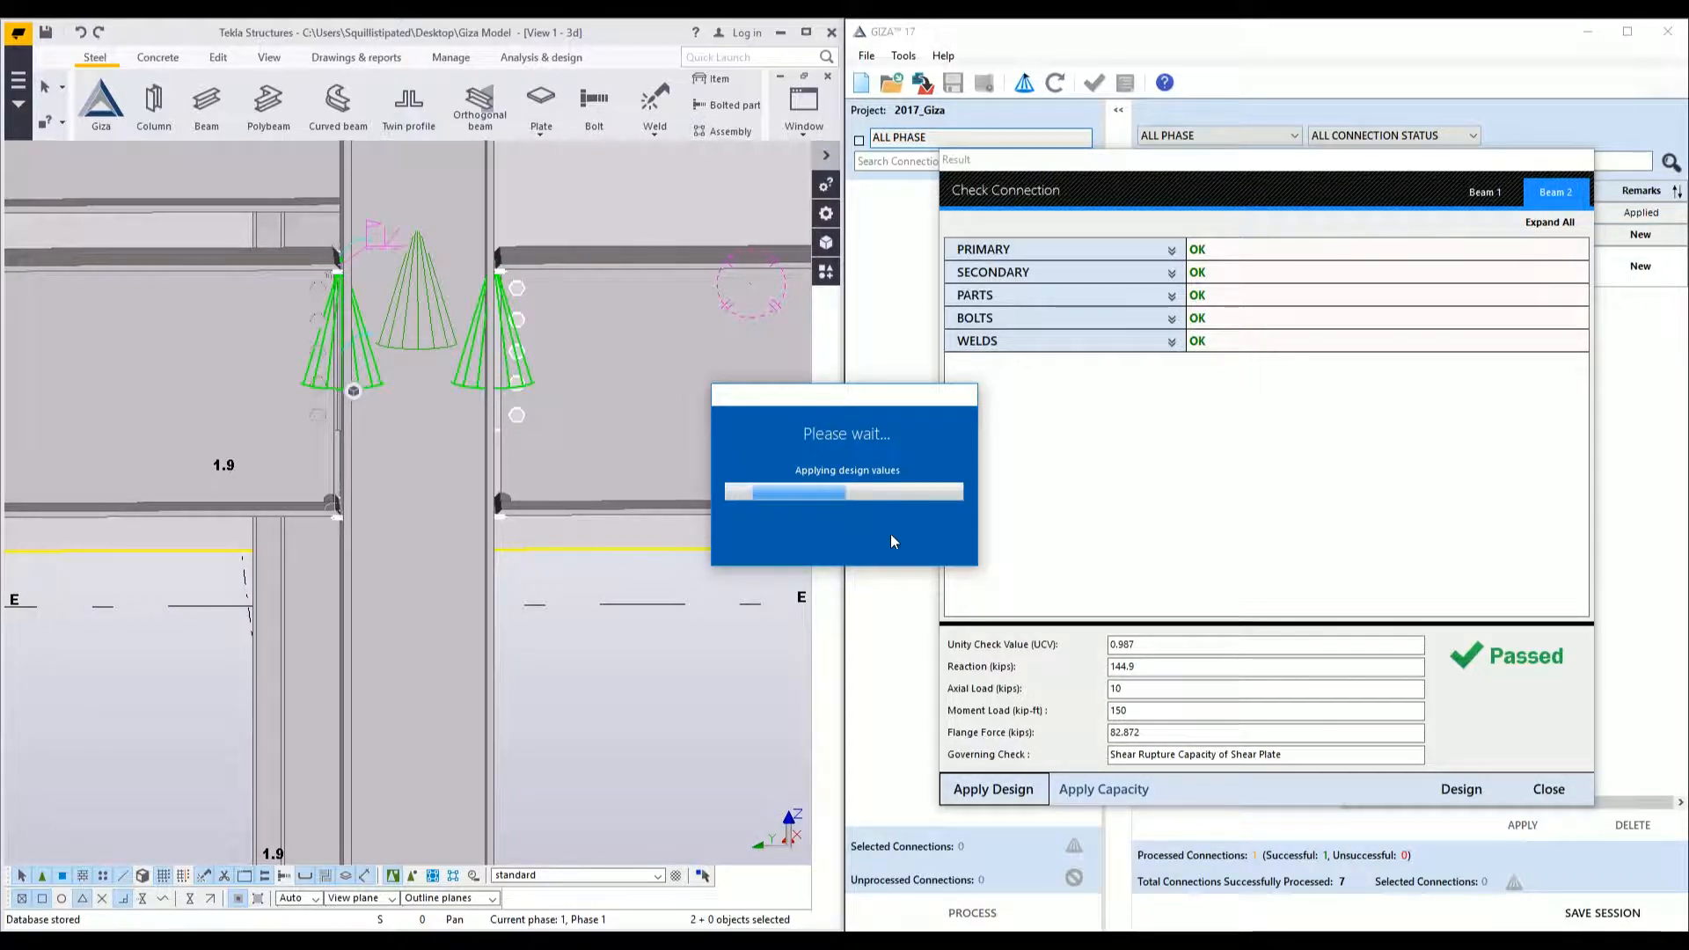
- Inspect the updated shear plates and bolt groups on both sides of the column from several angles in the 3D model
{"action": "left_click", "coordinate": [308, 345]}
{"action": "middle_click_drag", "start_coordinate": [308, 345], "coordinate": [436, 381], "text": "ctrl"}
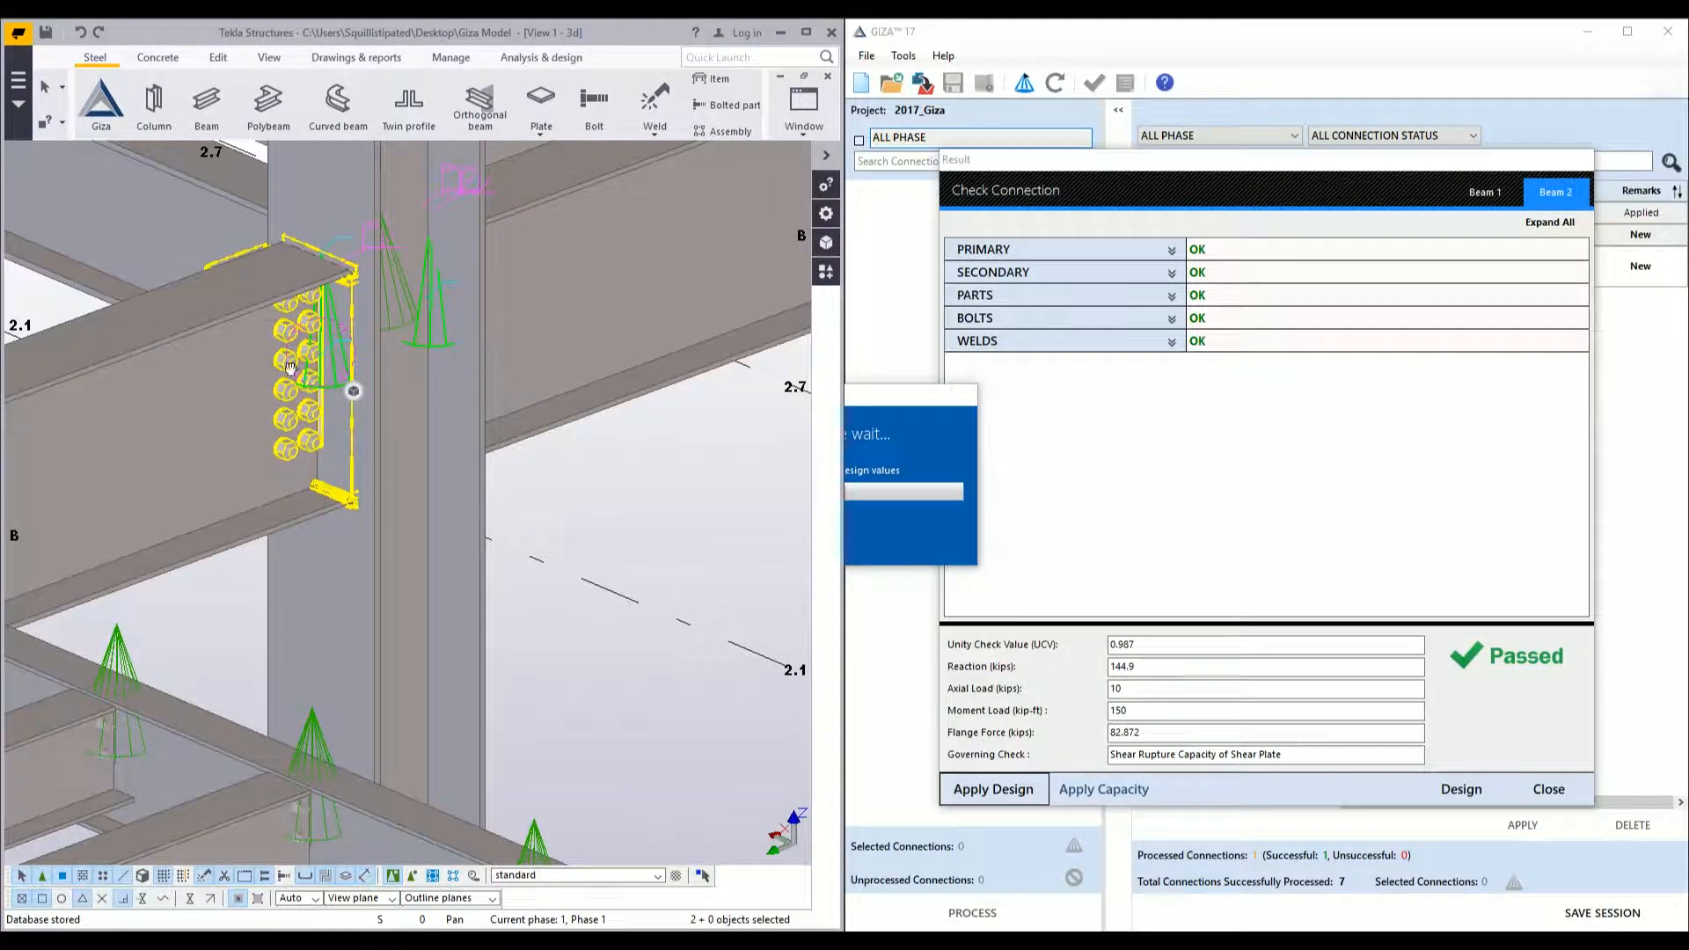
{"action": "middle_click_drag", "start_coordinate": [291, 367], "coordinate": [363, 384], "text": "ctrl"}
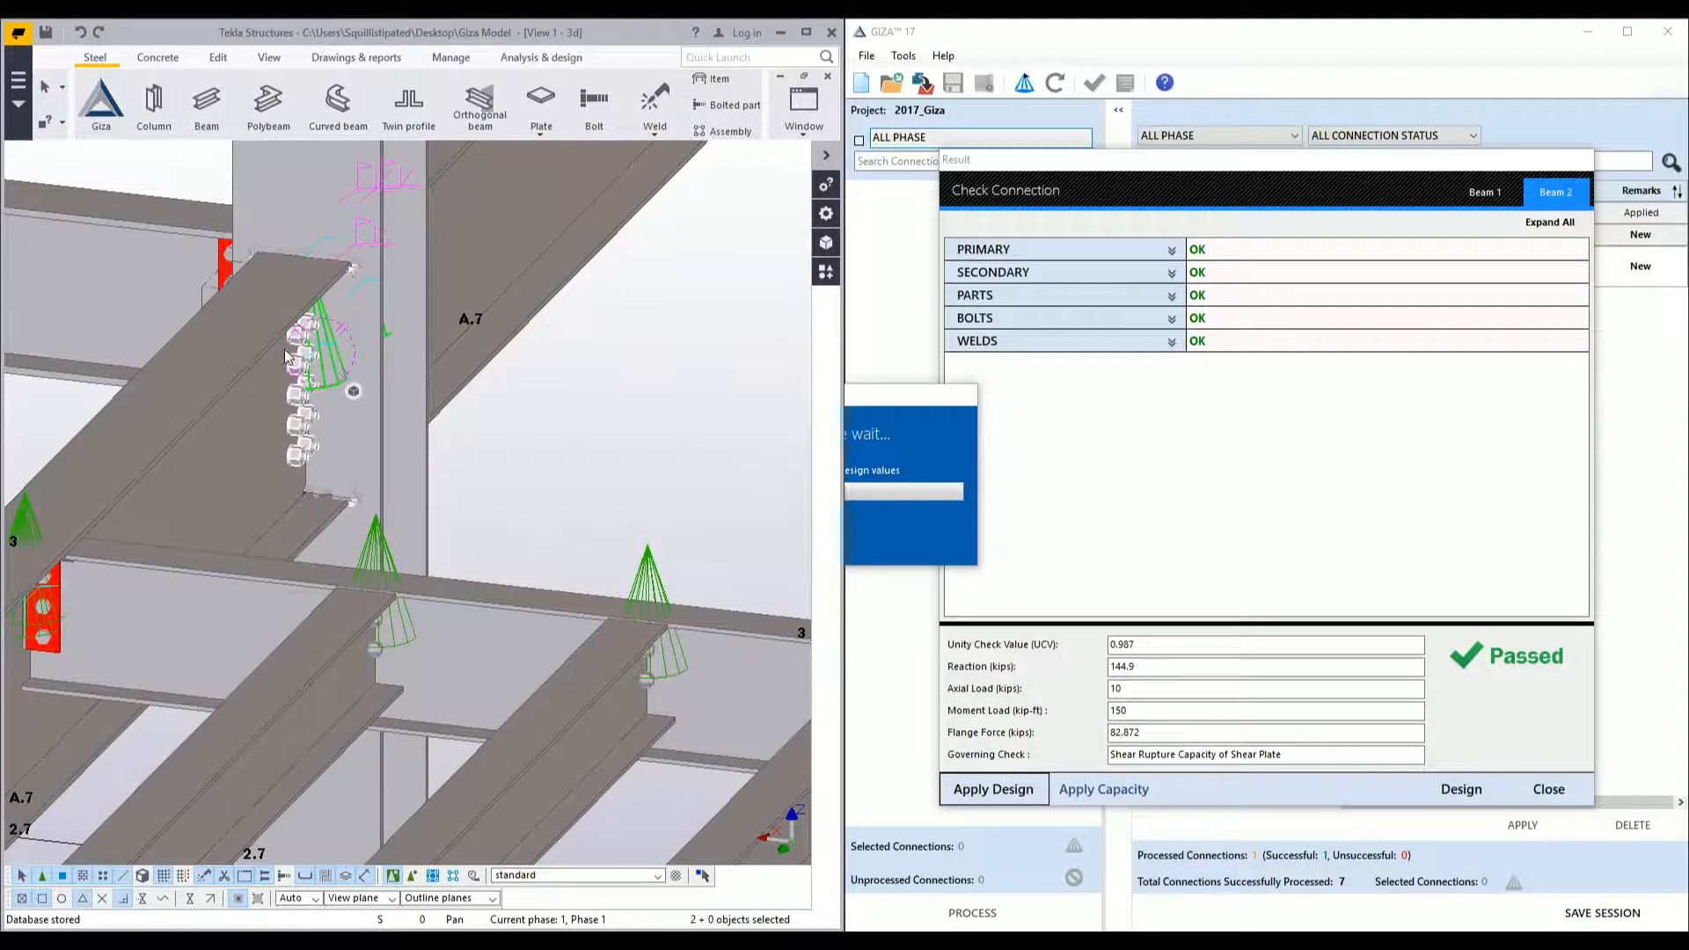
{"action": "middle_click_drag", "start_coordinate": [284, 350], "coordinate": [277, 335], "text": "ctrl"}
{"action": "middle_click_drag", "start_coordinate": [381, 420], "coordinate": [352, 390], "text": "ctrl"}
{"action": "left_click", "coordinate": [354, 390]}
{"action": "middle_click_drag", "start_coordinate": [374, 324], "coordinate": [619, 331], "text": "ctrl"}
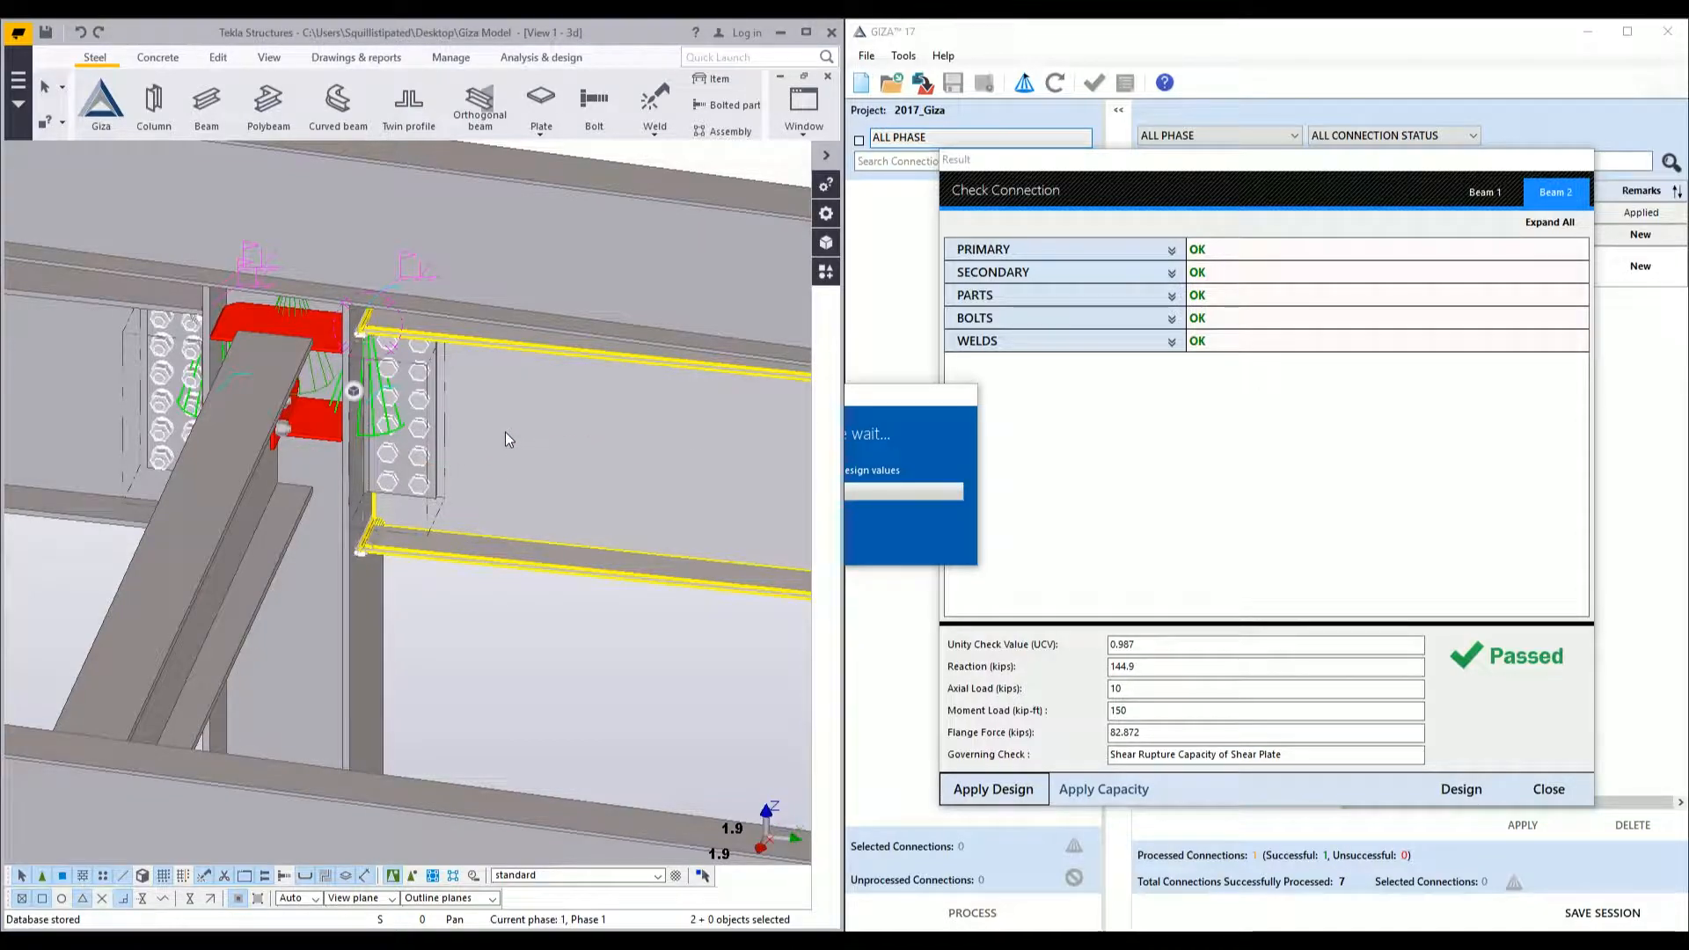
{"action": "middle_click_drag", "start_coordinate": [509, 419], "coordinate": [6, 417], "text": "ctrl"}
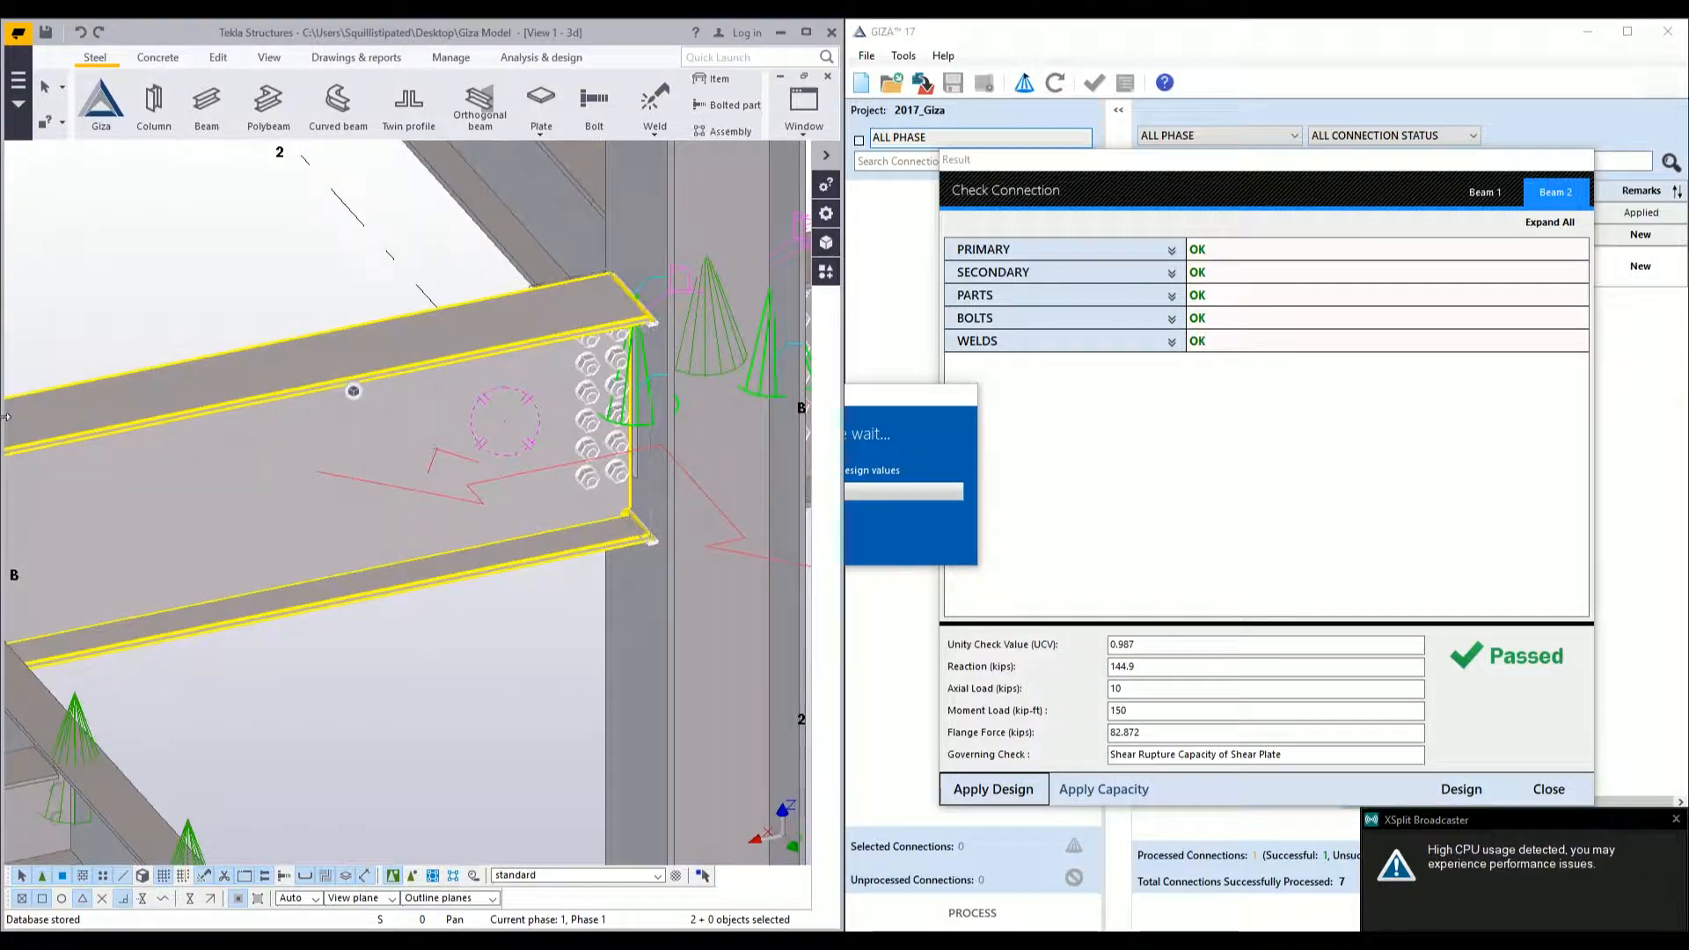
- Inspect the updated bolts from the side and apply the calculated connection capacity to the two-way moment connection in the model
{"action": "middle_click_drag", "start_coordinate": [761, 431], "coordinate": [581, 433]}
{"action": "middle_click_drag", "start_coordinate": [580, 434], "coordinate": [501, 357], "text": "ctrl"}
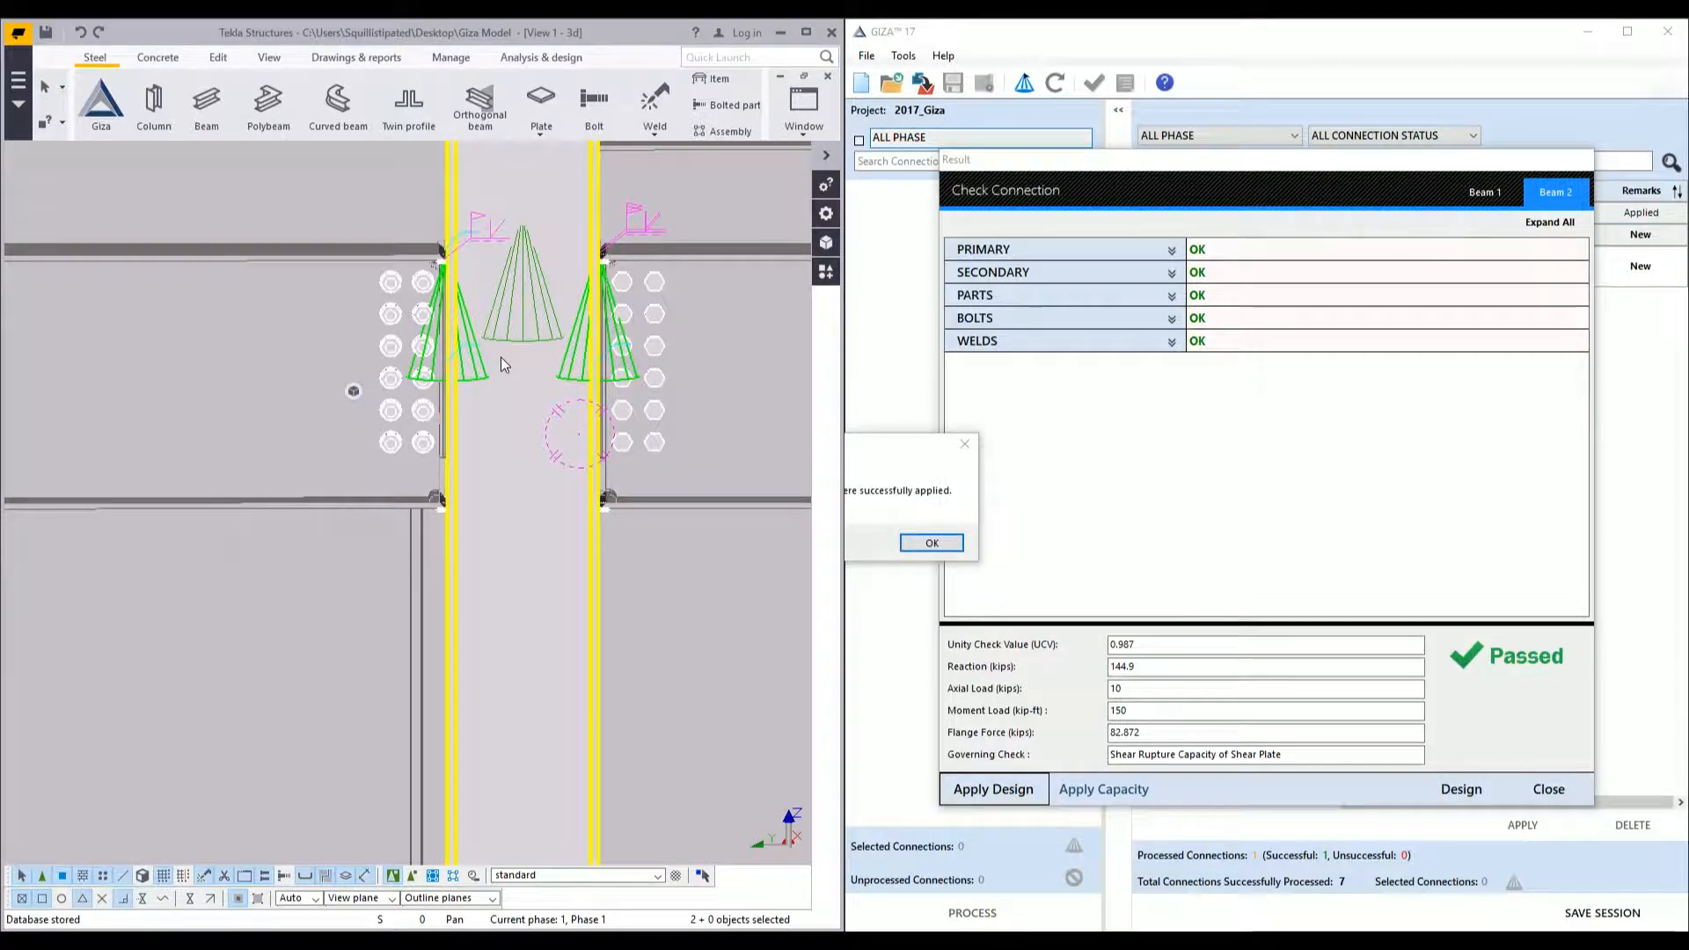
{"action": "left_click", "coordinate": [948, 543]}
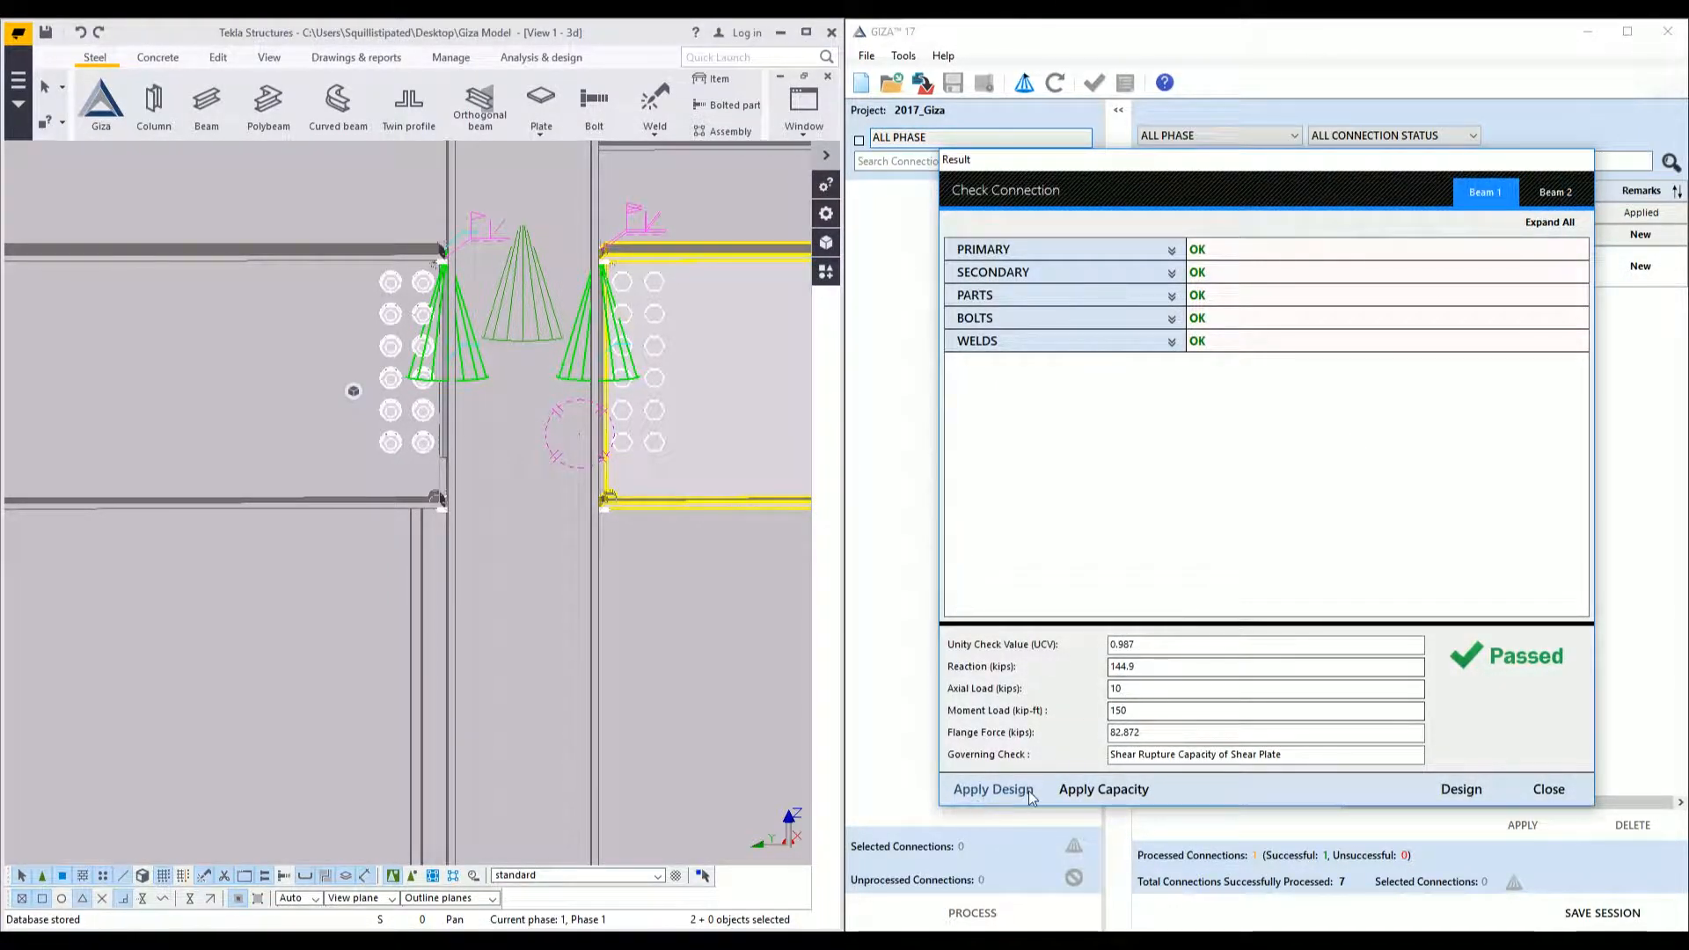
{"action": "left_click", "coordinate": [1069, 793]}
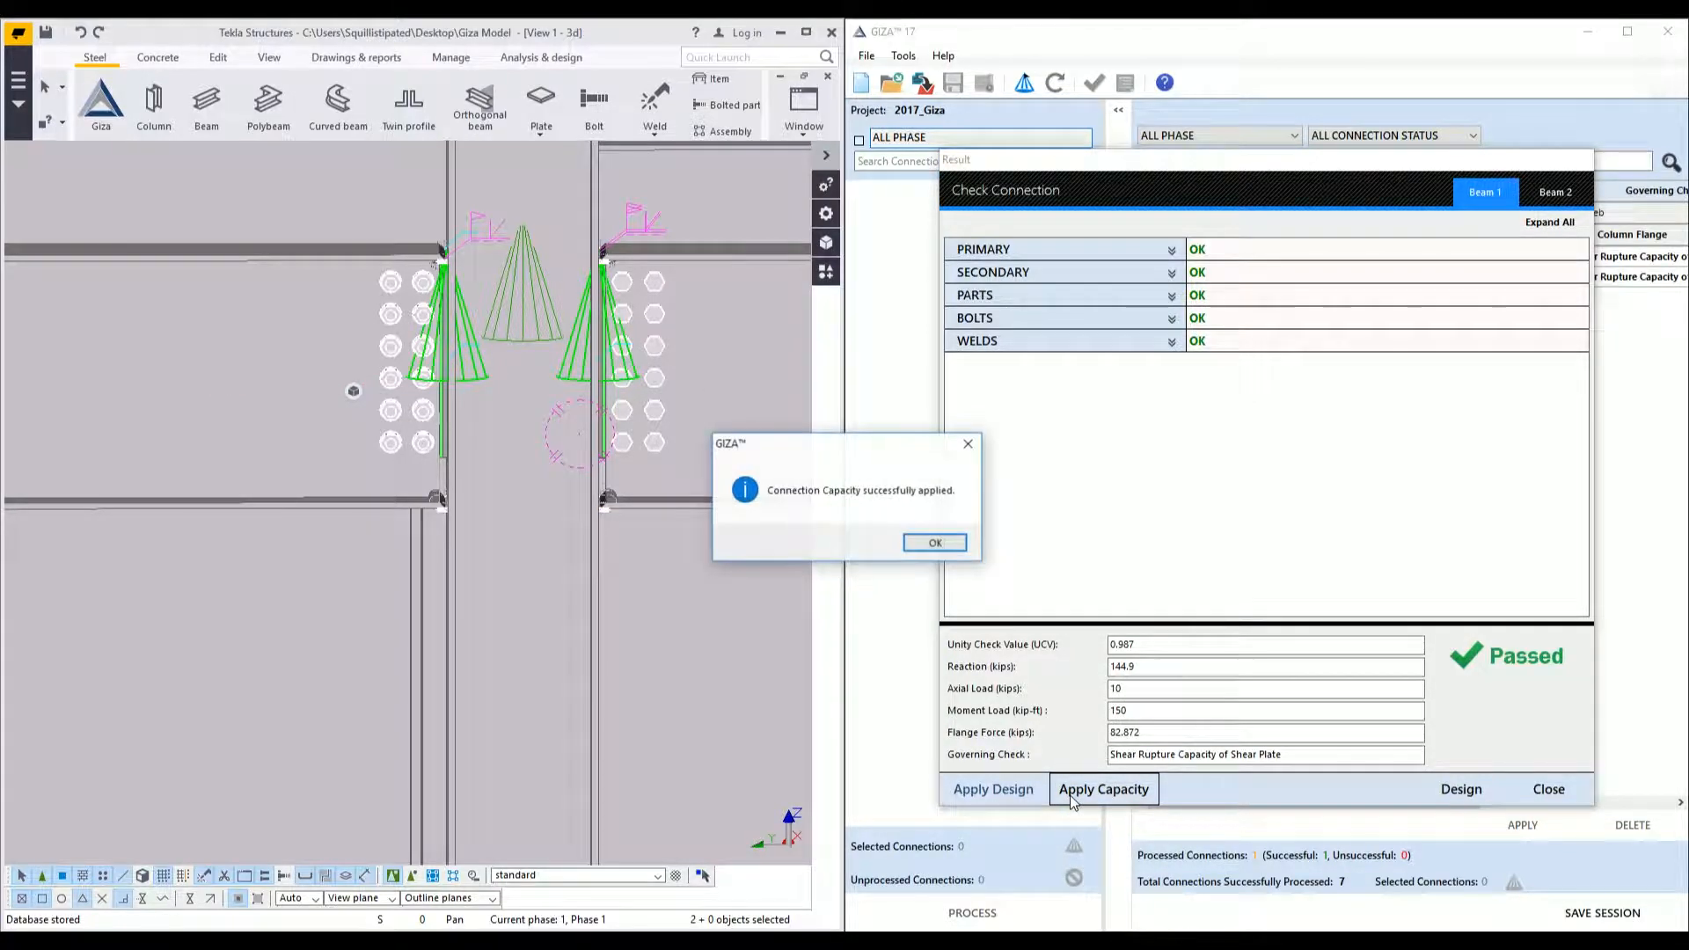
{"action": "left_click", "coordinate": [936, 542]}
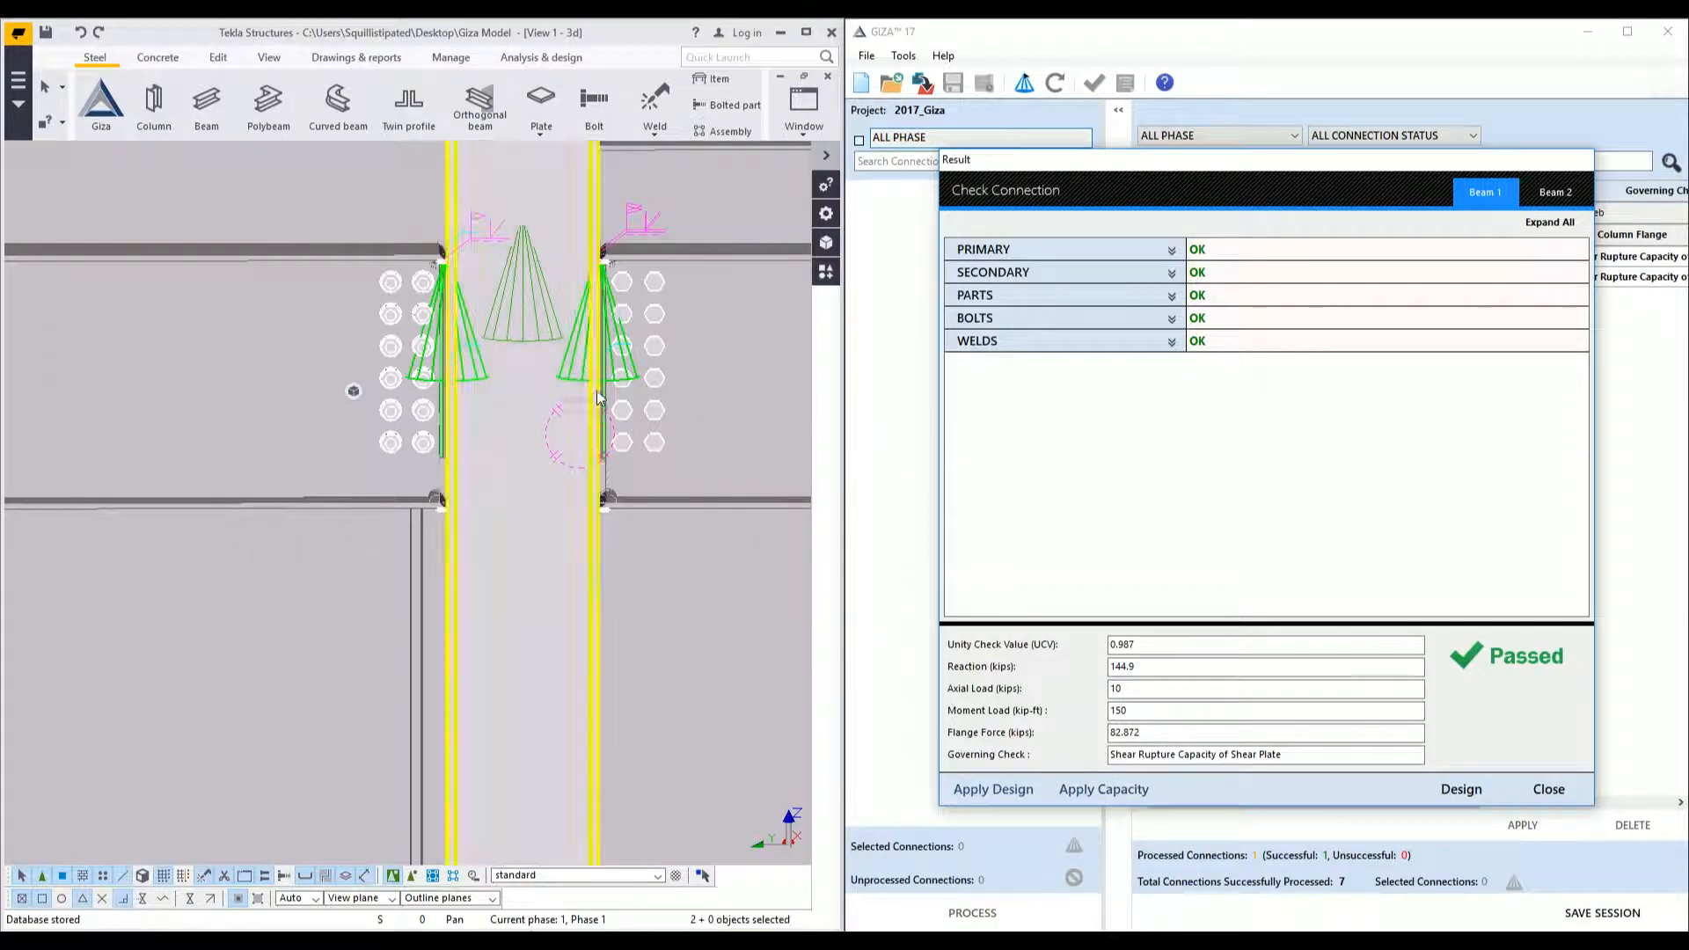
- Close the moment connection's check result and review its status and remarks in the processed connections list
{"action": "mouse_move", "coordinate": [462, 402]}
{"action": "middle_mouse_down", "text": "ctrl"}
{"action": "mouse_move", "coordinate": [845, 401]}
{"action": "mouse_move", "coordinate": [1008, 435]}
{"action": "mouse_move", "coordinate": [1010, 472]}
{"action": "mouse_move", "coordinate": [1037, 456]}
{"action": "mouse_move", "coordinate": [650, 501]}
{"action": "mouse_move", "coordinate": [498, 441]}
{"action": "mouse_move", "coordinate": [460, 404]}
{"action": "mouse_move", "coordinate": [384, 493]}
{"action": "middle_mouse_up", "text": "ctrl"}
{"action": "left_click", "coordinate": [1548, 789]}
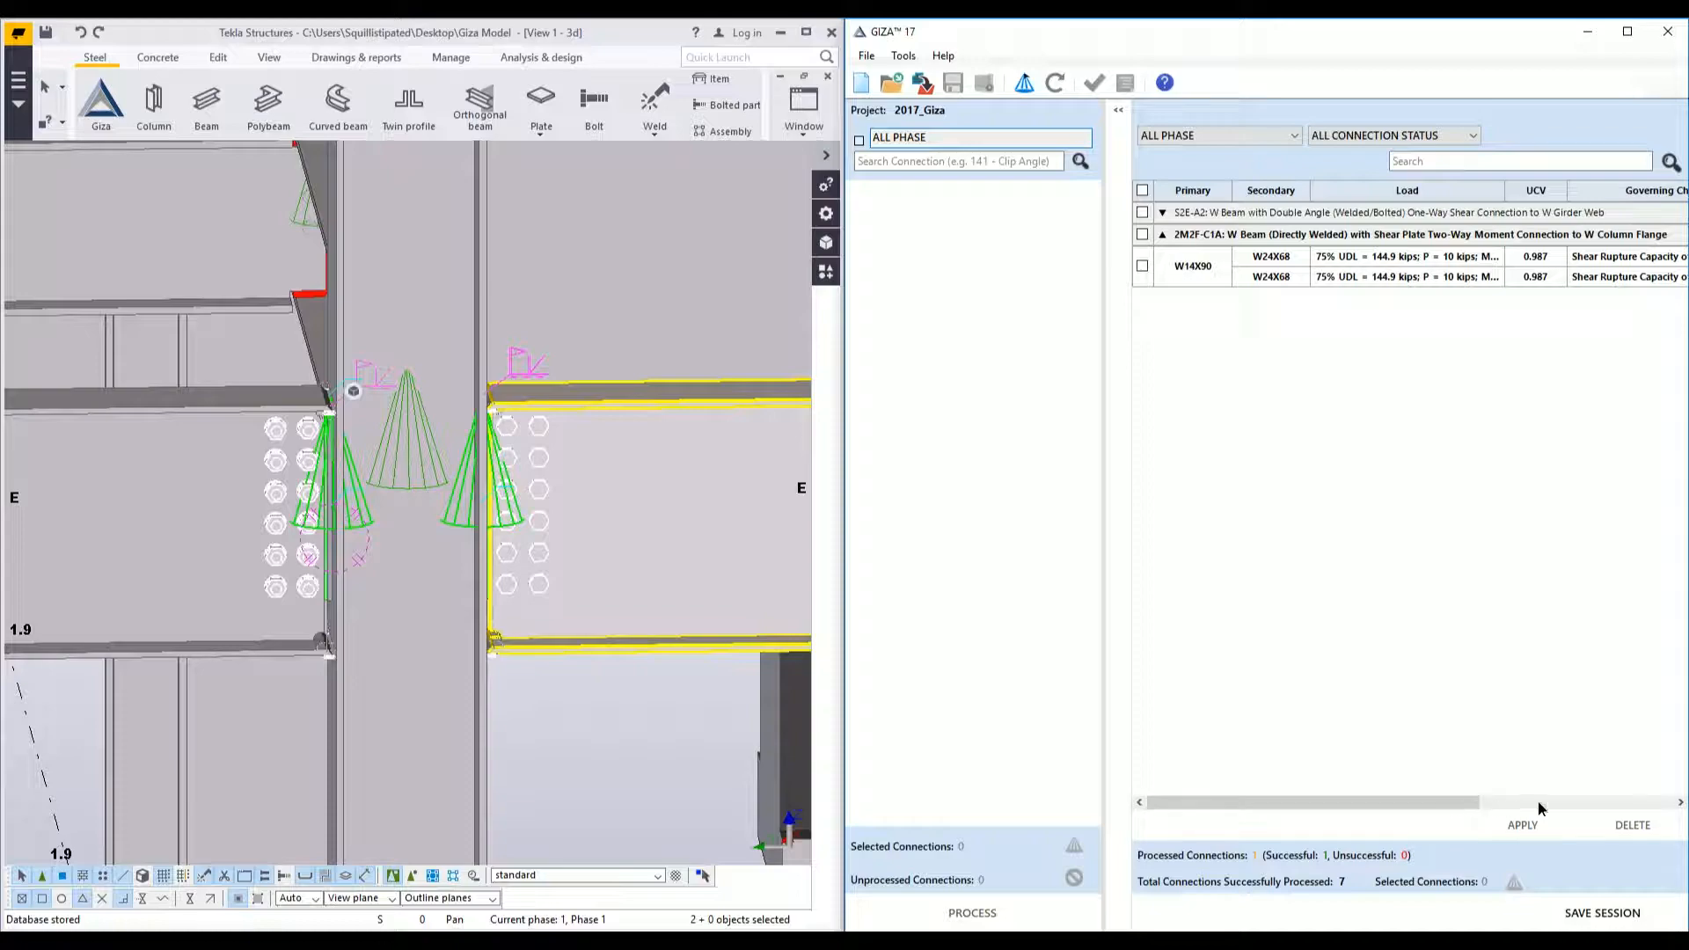
{"action": "left_click_drag", "start_coordinate": [1458, 795], "coordinate": [1662, 849]}
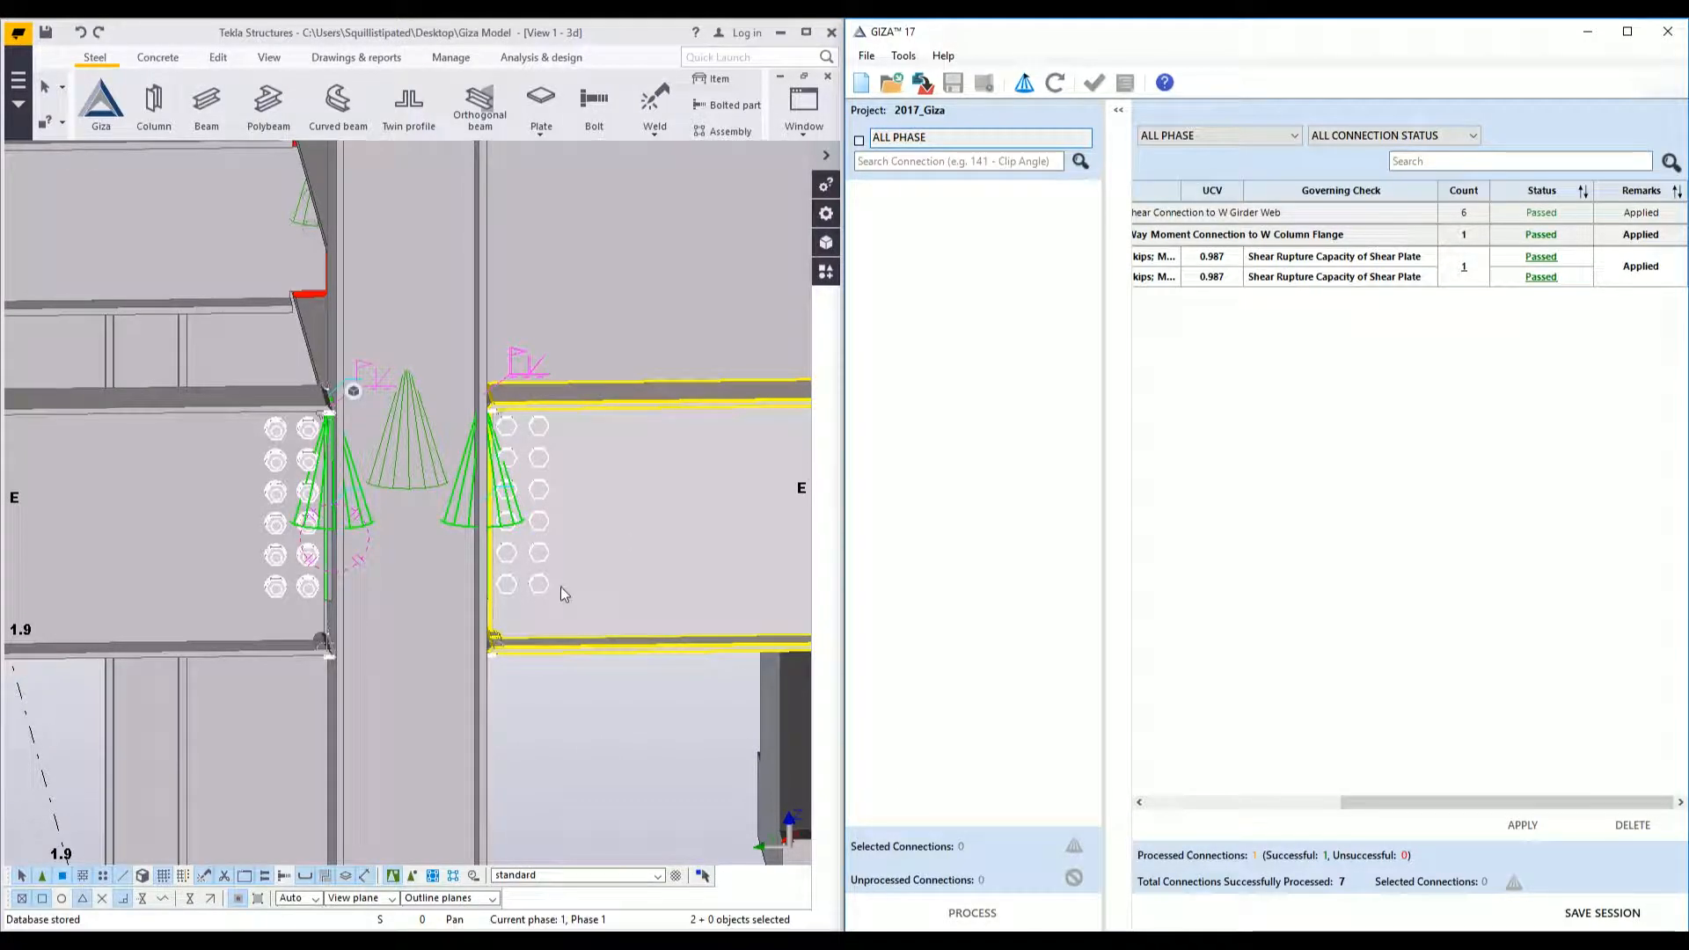
- In Tekla Structures, select the two-sided clip angle and both wraparound gusset cross connections at the column joint with the upper and lower braces
{"action": "scroll", "coordinate": [561, 584], "scroll_direction": "down", "scroll_amount": 4}
{"action": "scroll", "coordinate": [607, 553], "scroll_direction": "down", "scroll_amount": 3}
{"action": "middle_click_drag", "start_coordinate": [633, 546], "coordinate": [167, 570]}
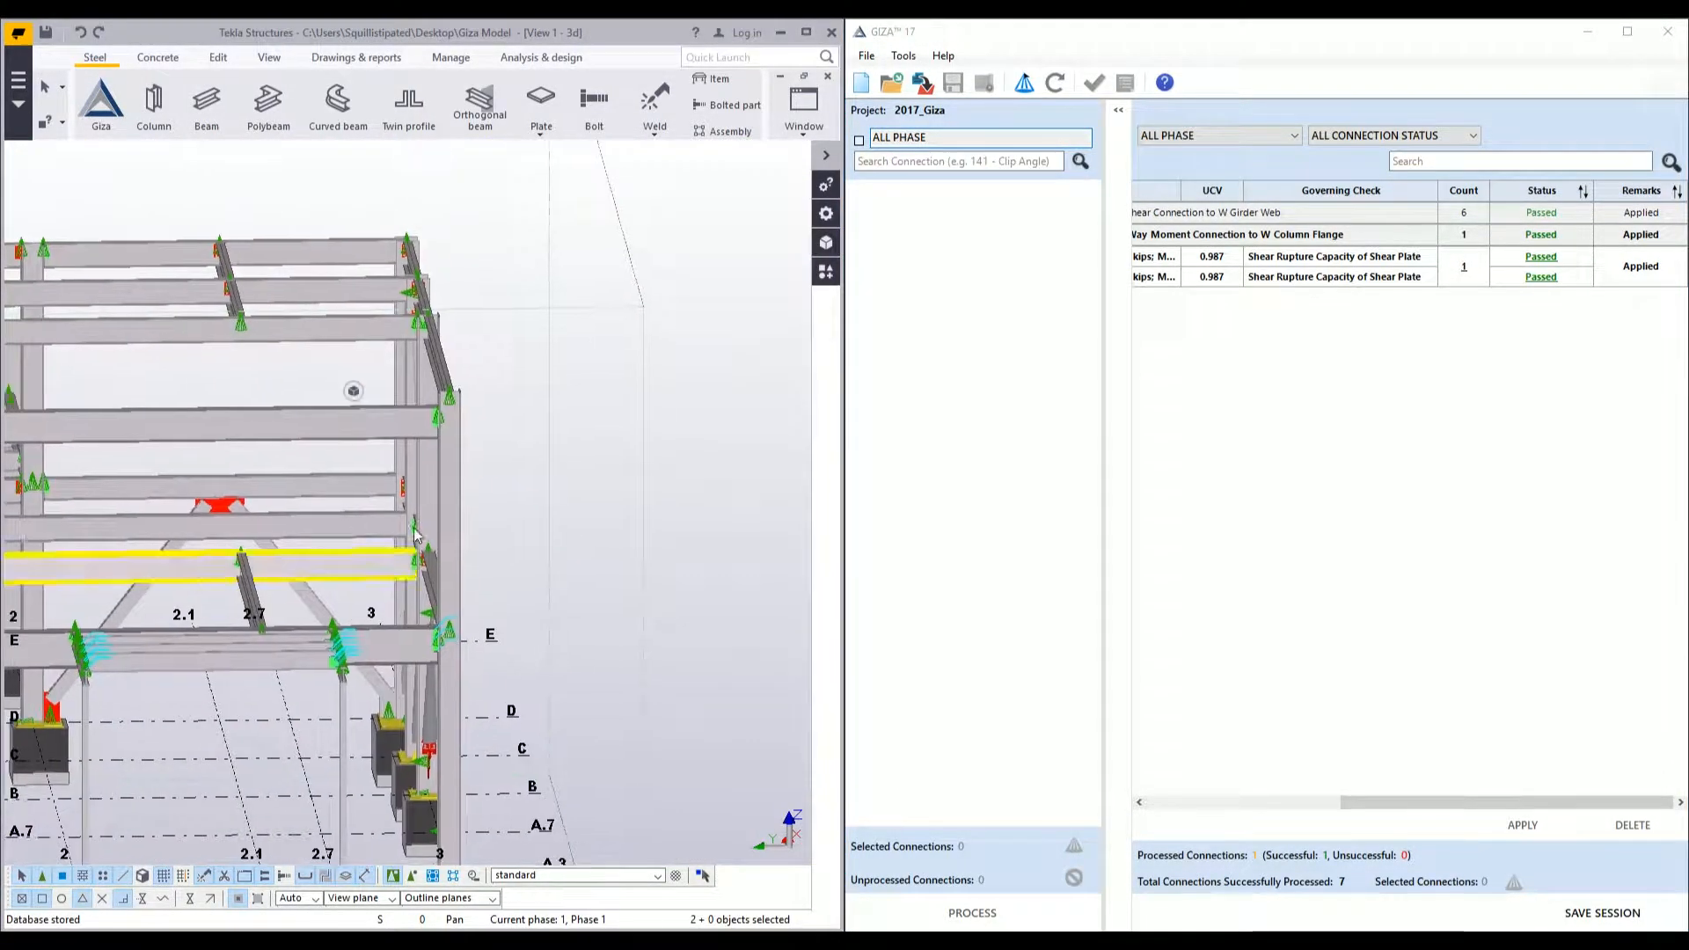
{"action": "middle_click_drag", "start_coordinate": [427, 584], "coordinate": [508, 576], "text": "ctrl"}
{"action": "scroll", "coordinate": [519, 613], "scroll_direction": "up", "scroll_amount": 5}
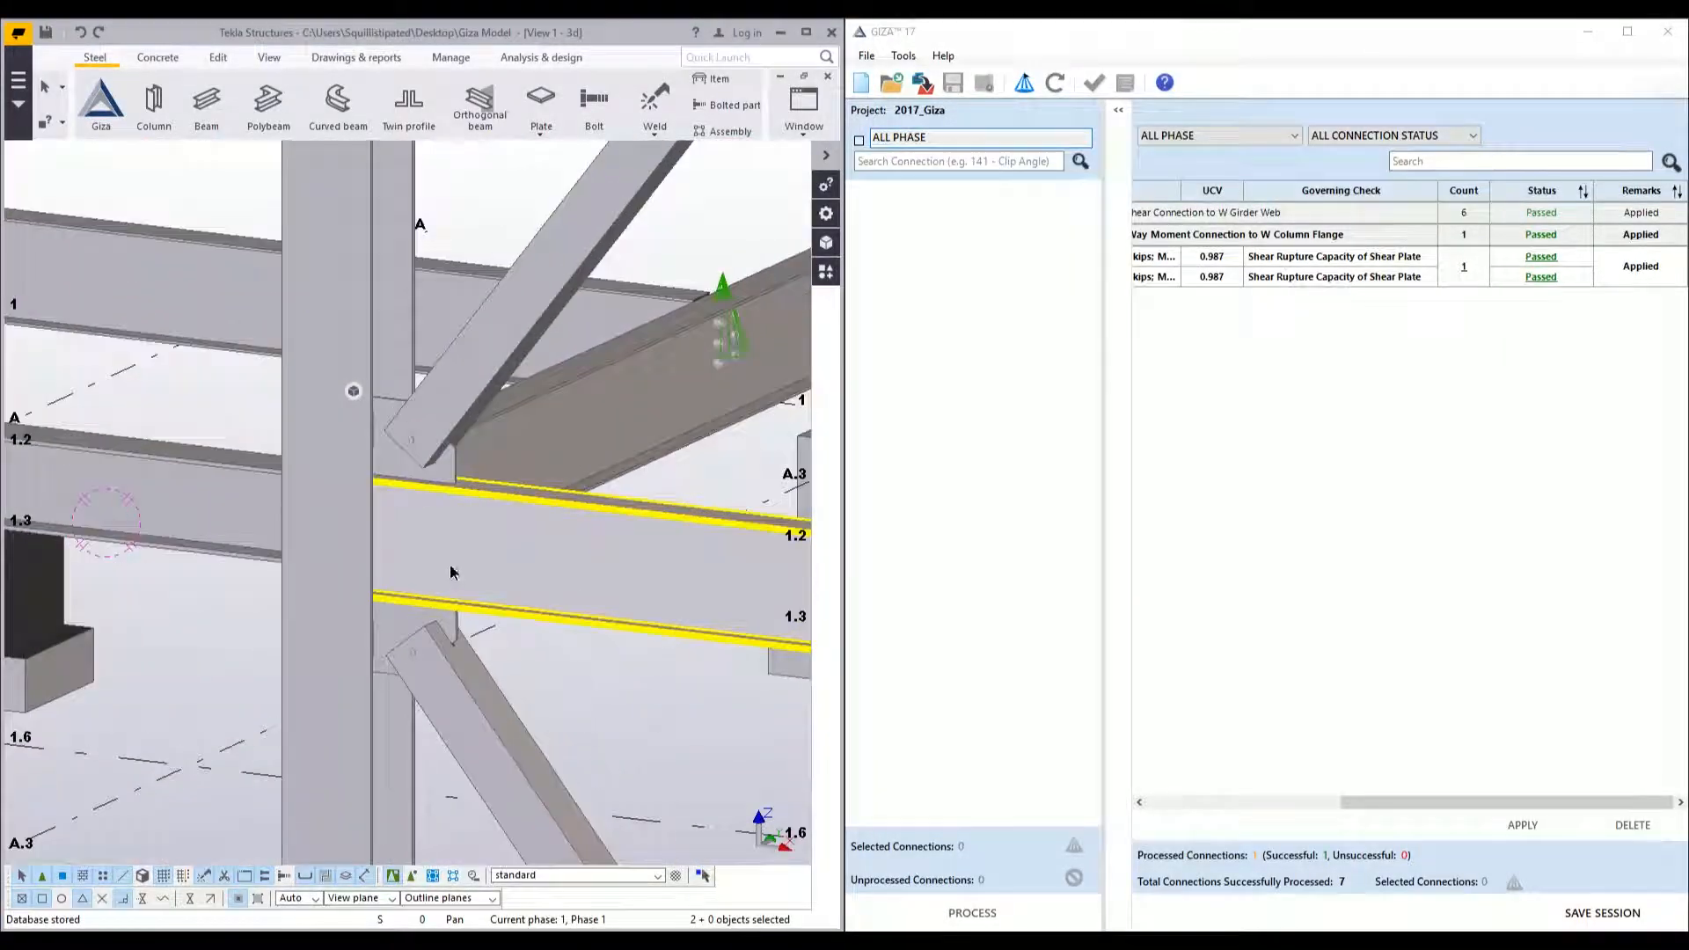
{"action": "middle_click_drag", "start_coordinate": [387, 527], "coordinate": [350, 558], "text": "ctrl"}
{"action": "middle_click_drag", "start_coordinate": [426, 483], "coordinate": [535, 347], "text": "ctrl"}
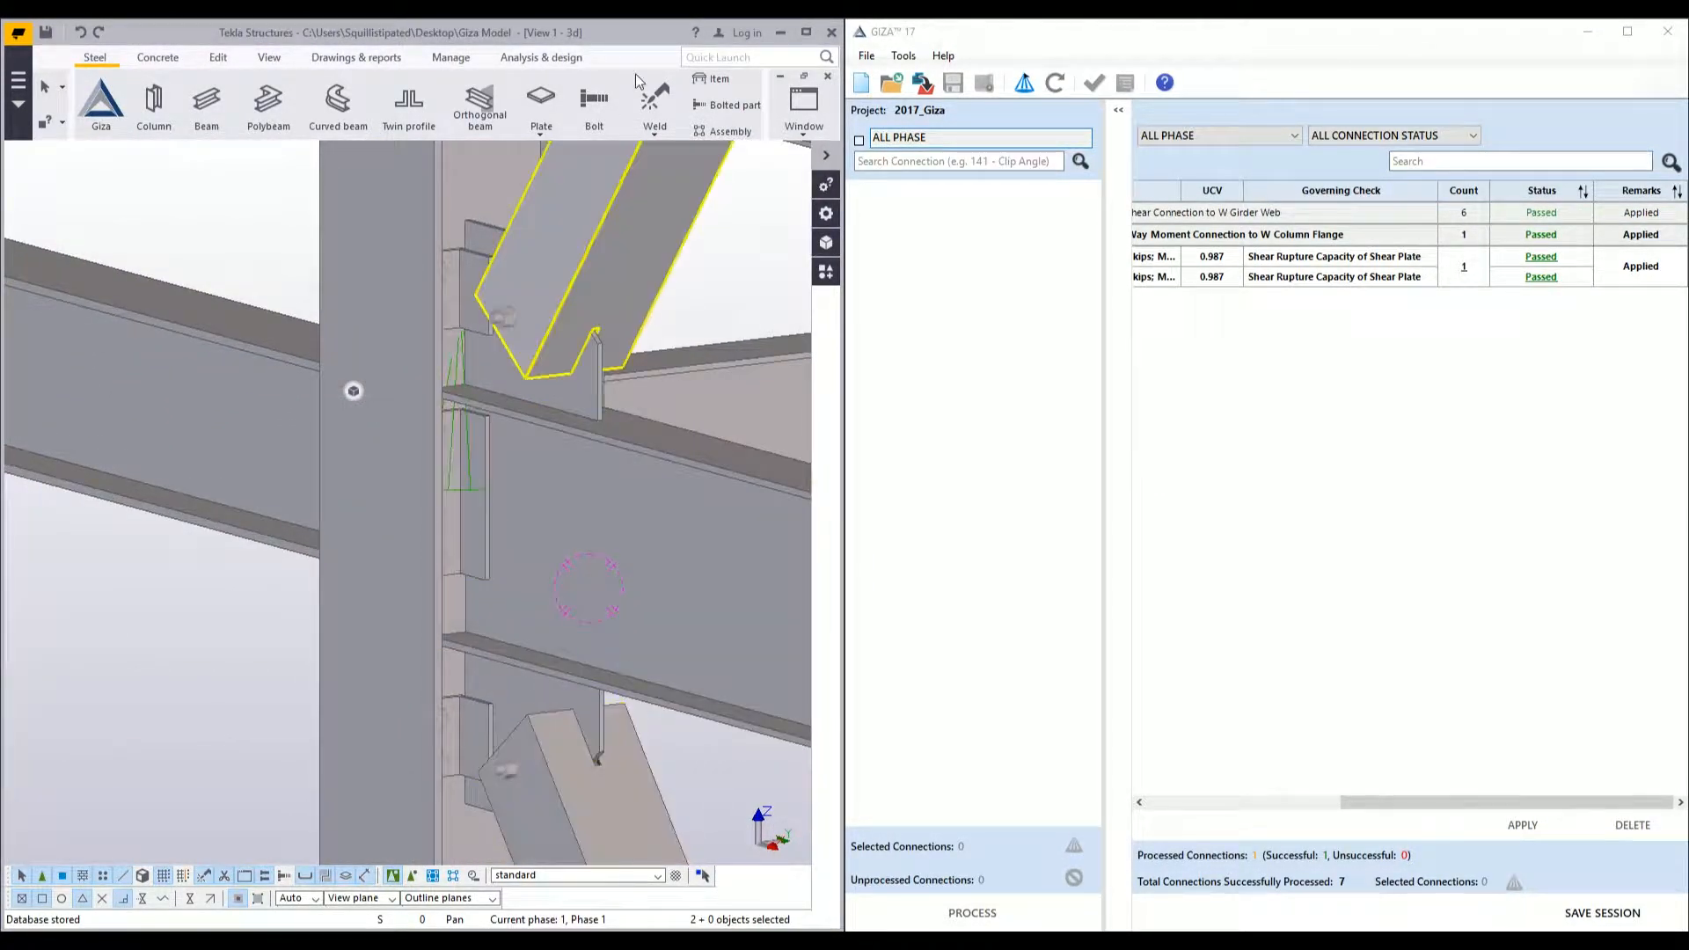
{"action": "left_click", "coordinate": [477, 398]}
{"action": "left_click", "coordinate": [448, 483], "text": "ctrl"}
{"action": "left_click", "coordinate": [456, 723], "text": "ctrl"}
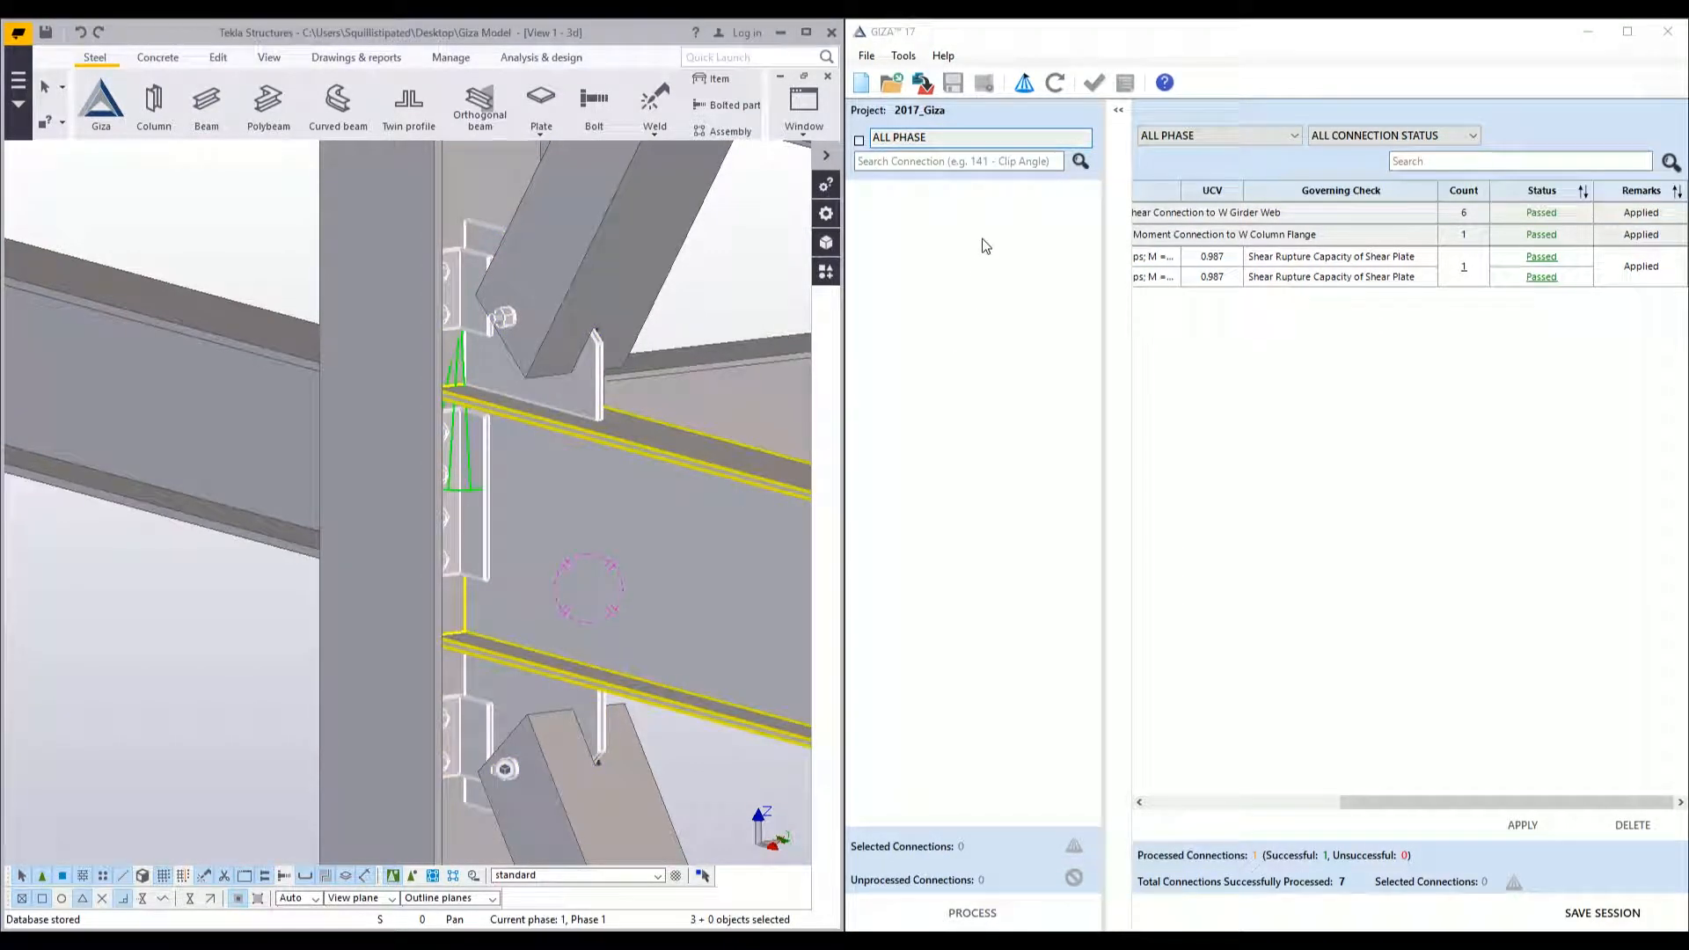
- Import the selected brace joint connections into GIZA and process them as one combined connection
{"action": "left_click", "coordinate": [1032, 88]}
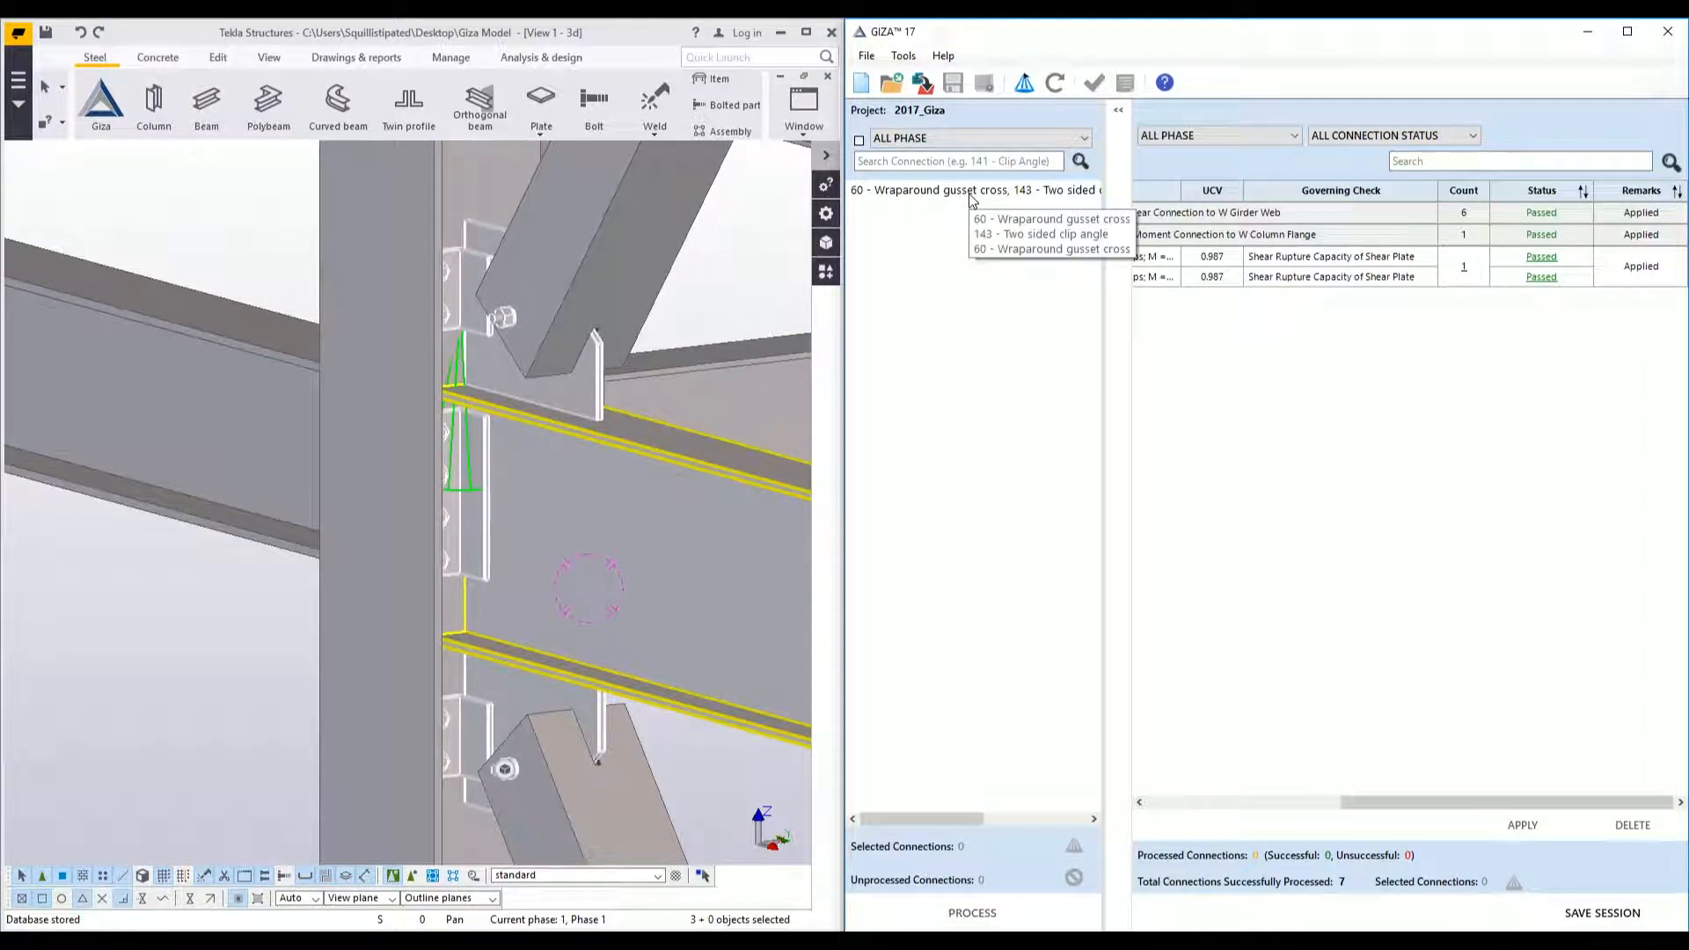
{"action": "left_click", "coordinate": [972, 195]}
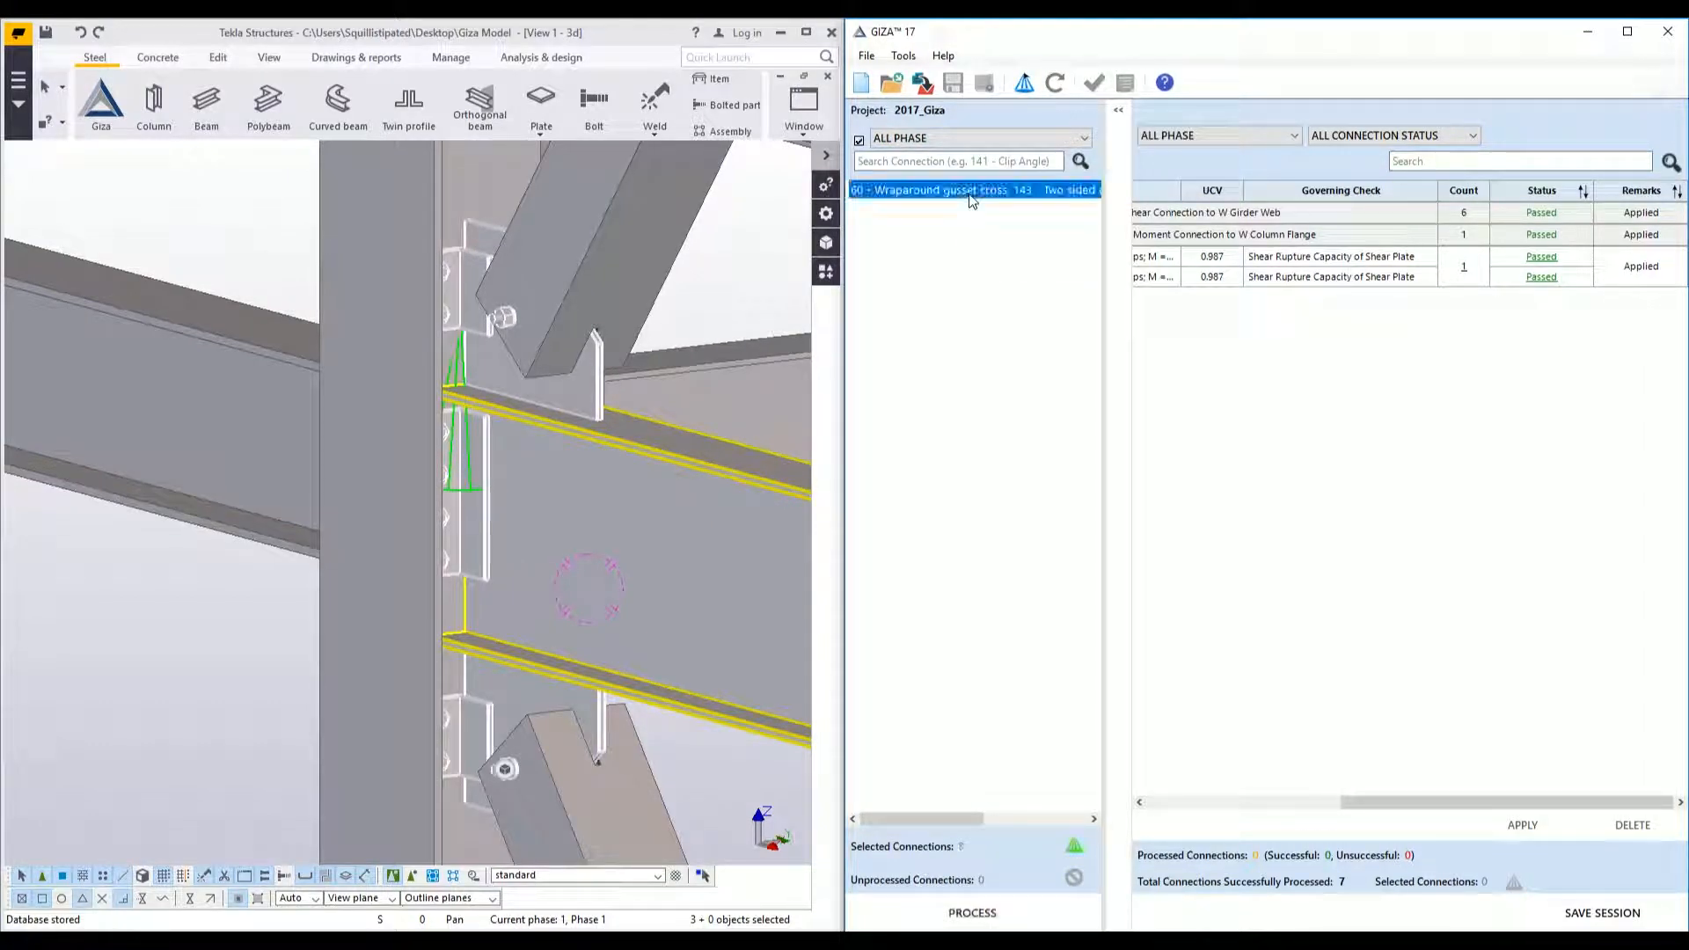
{"action": "left_click", "coordinate": [980, 909]}
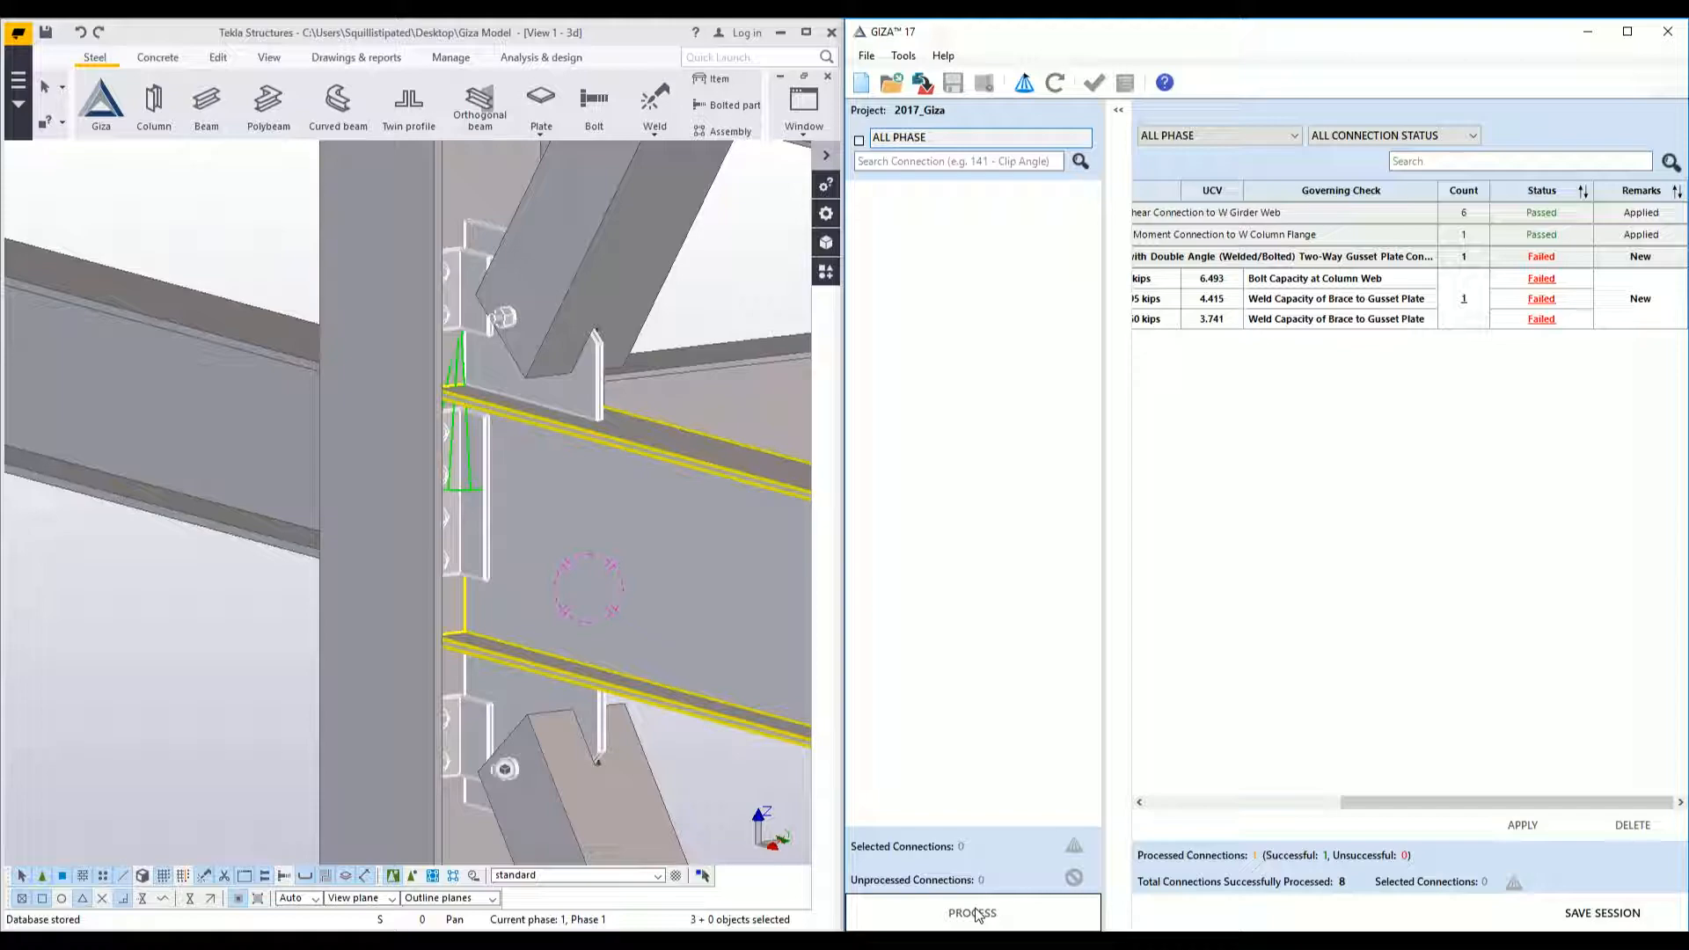
- Review the HSS K-brace connection's members, loads and status, and open its check result
{"action": "left_click_drag", "start_coordinate": [1364, 805], "coordinate": [1130, 743]}
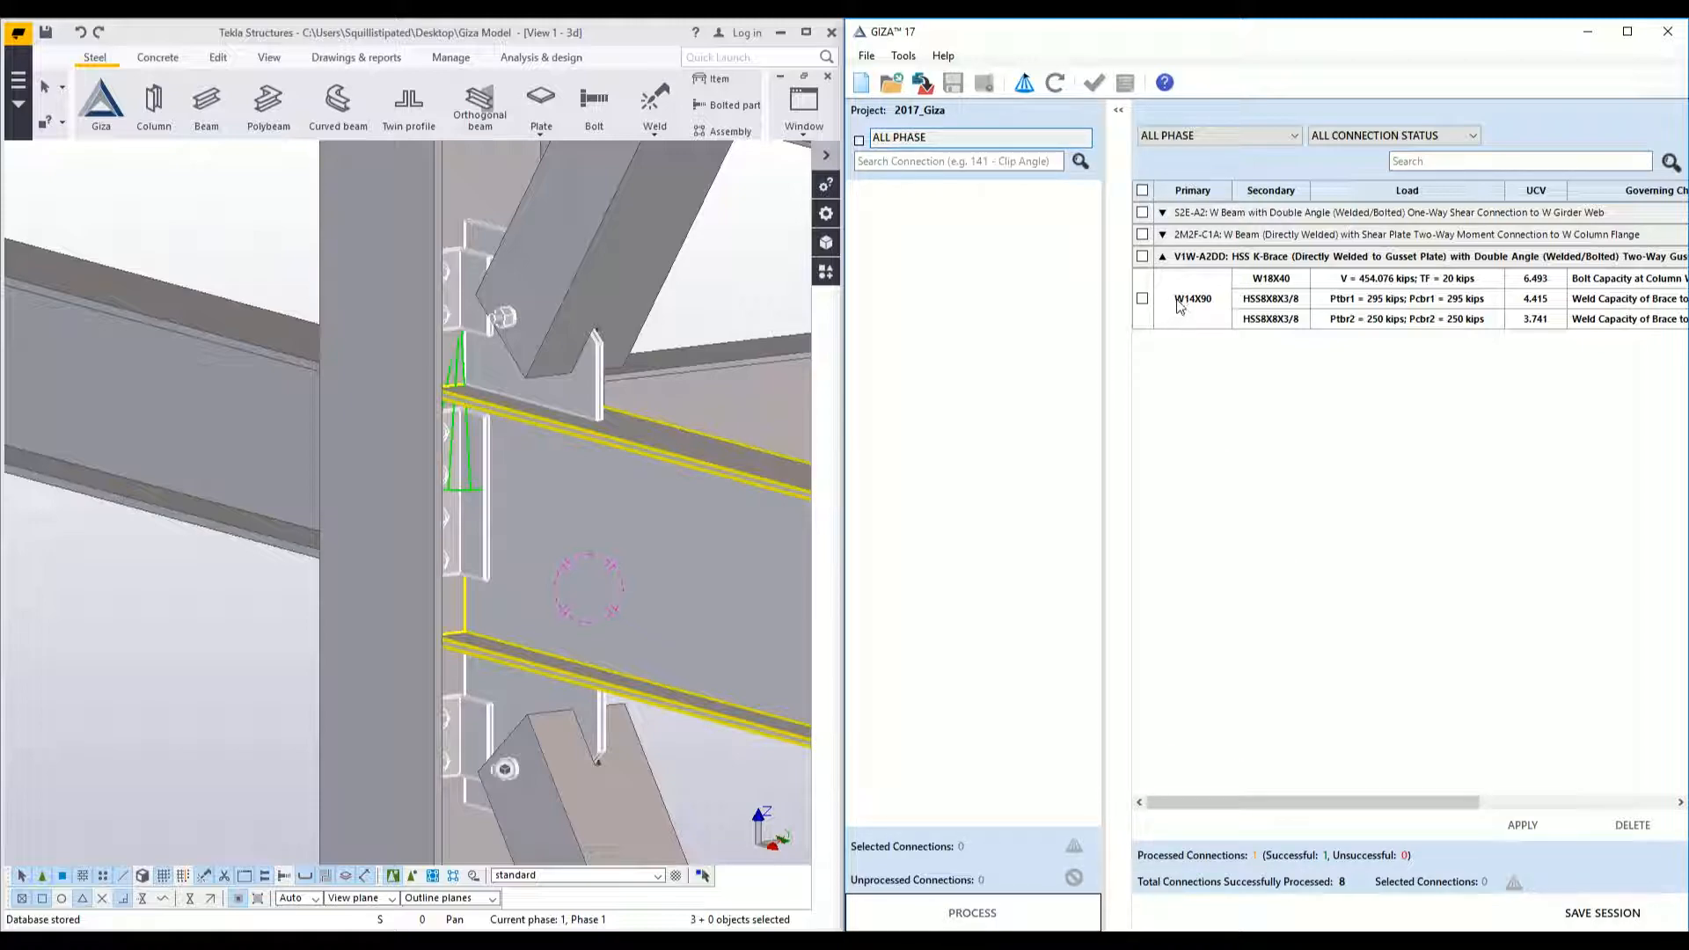
{"action": "left_click", "coordinate": [1222, 296]}
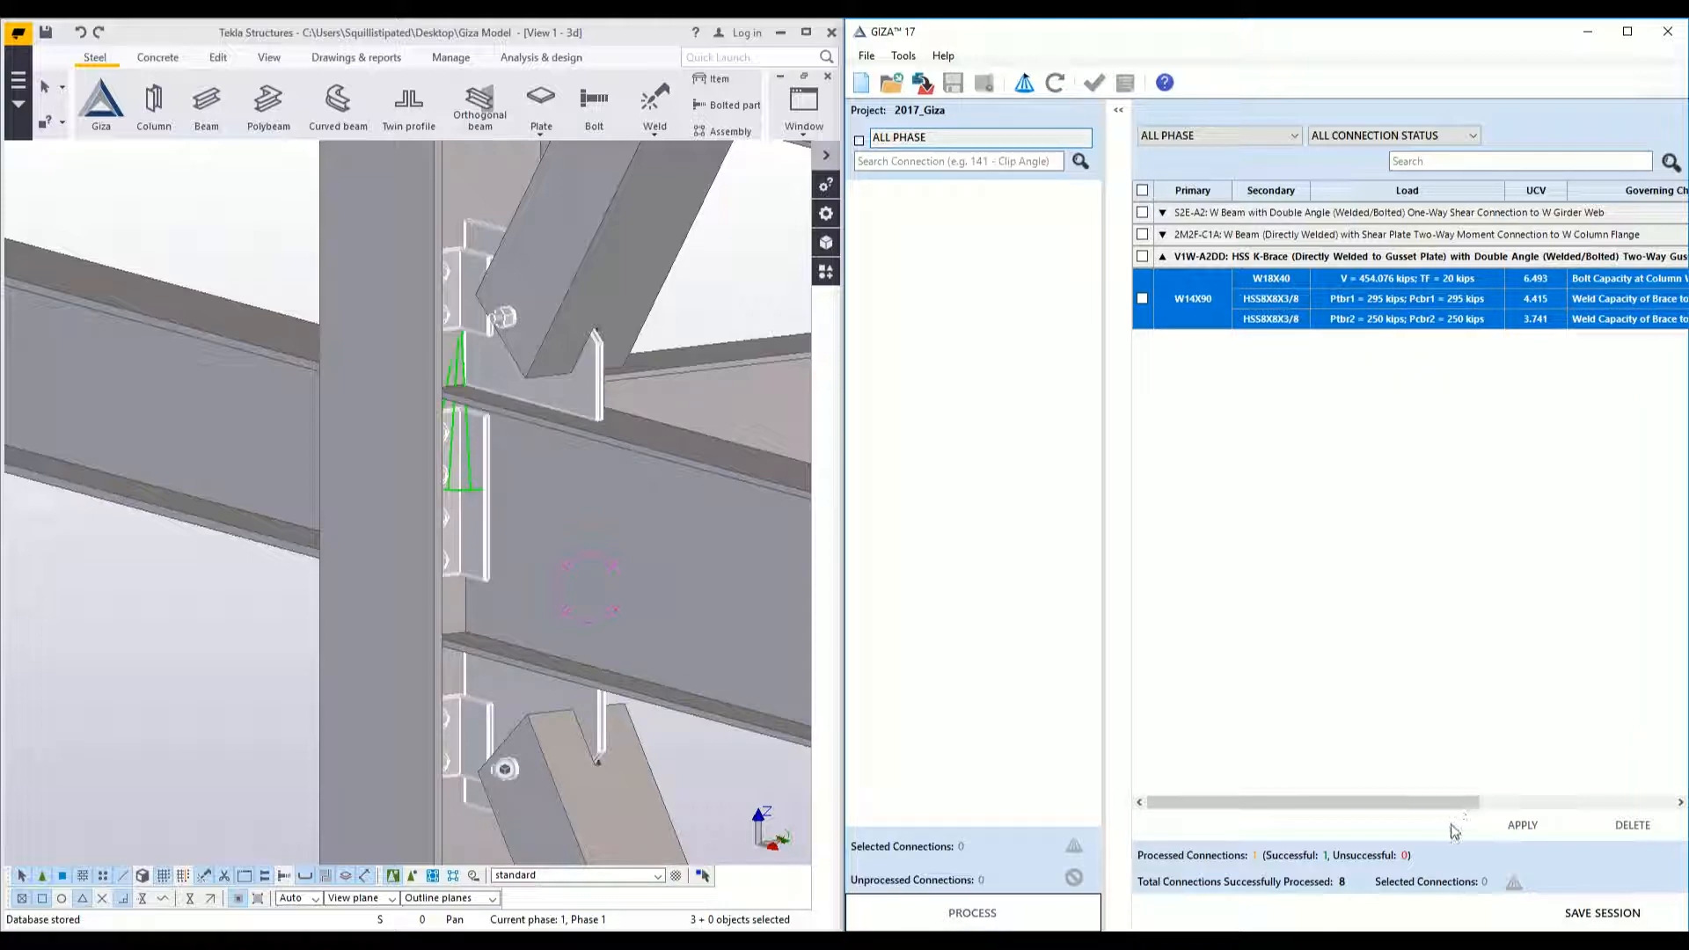
{"action": "left_click_drag", "start_coordinate": [1429, 801], "coordinate": [1626, 799]}
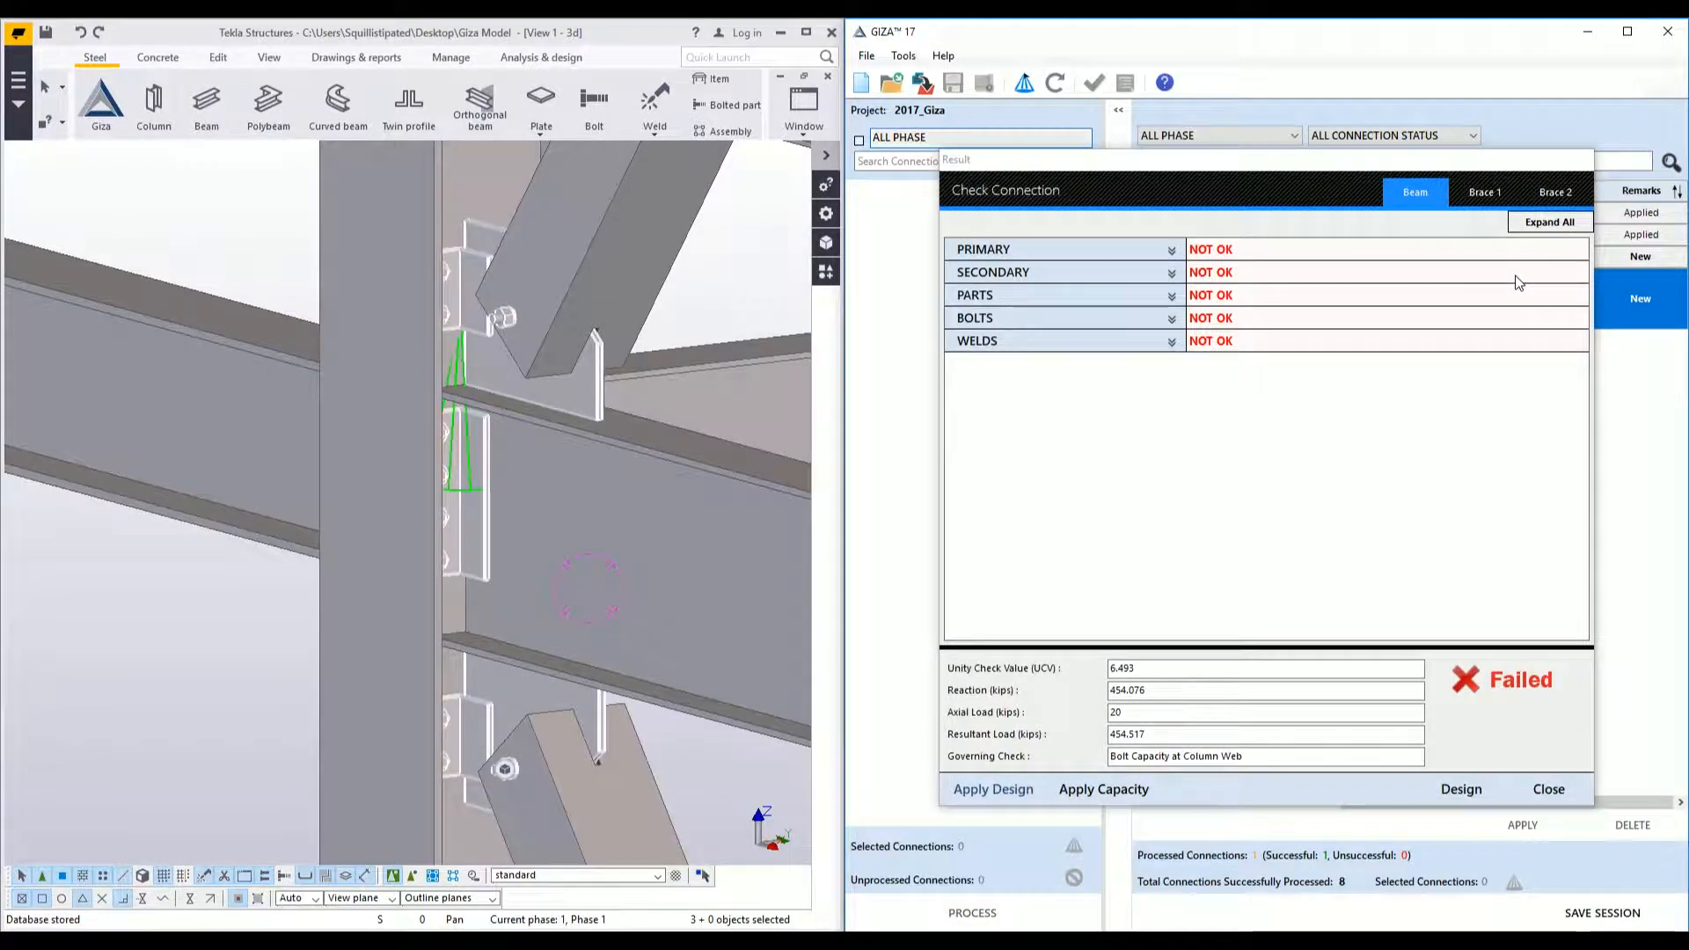
- Expand the beam's checks and examine the primary, secondary, parts, bolts and welds details
{"action": "left_click", "coordinate": [1514, 276]}
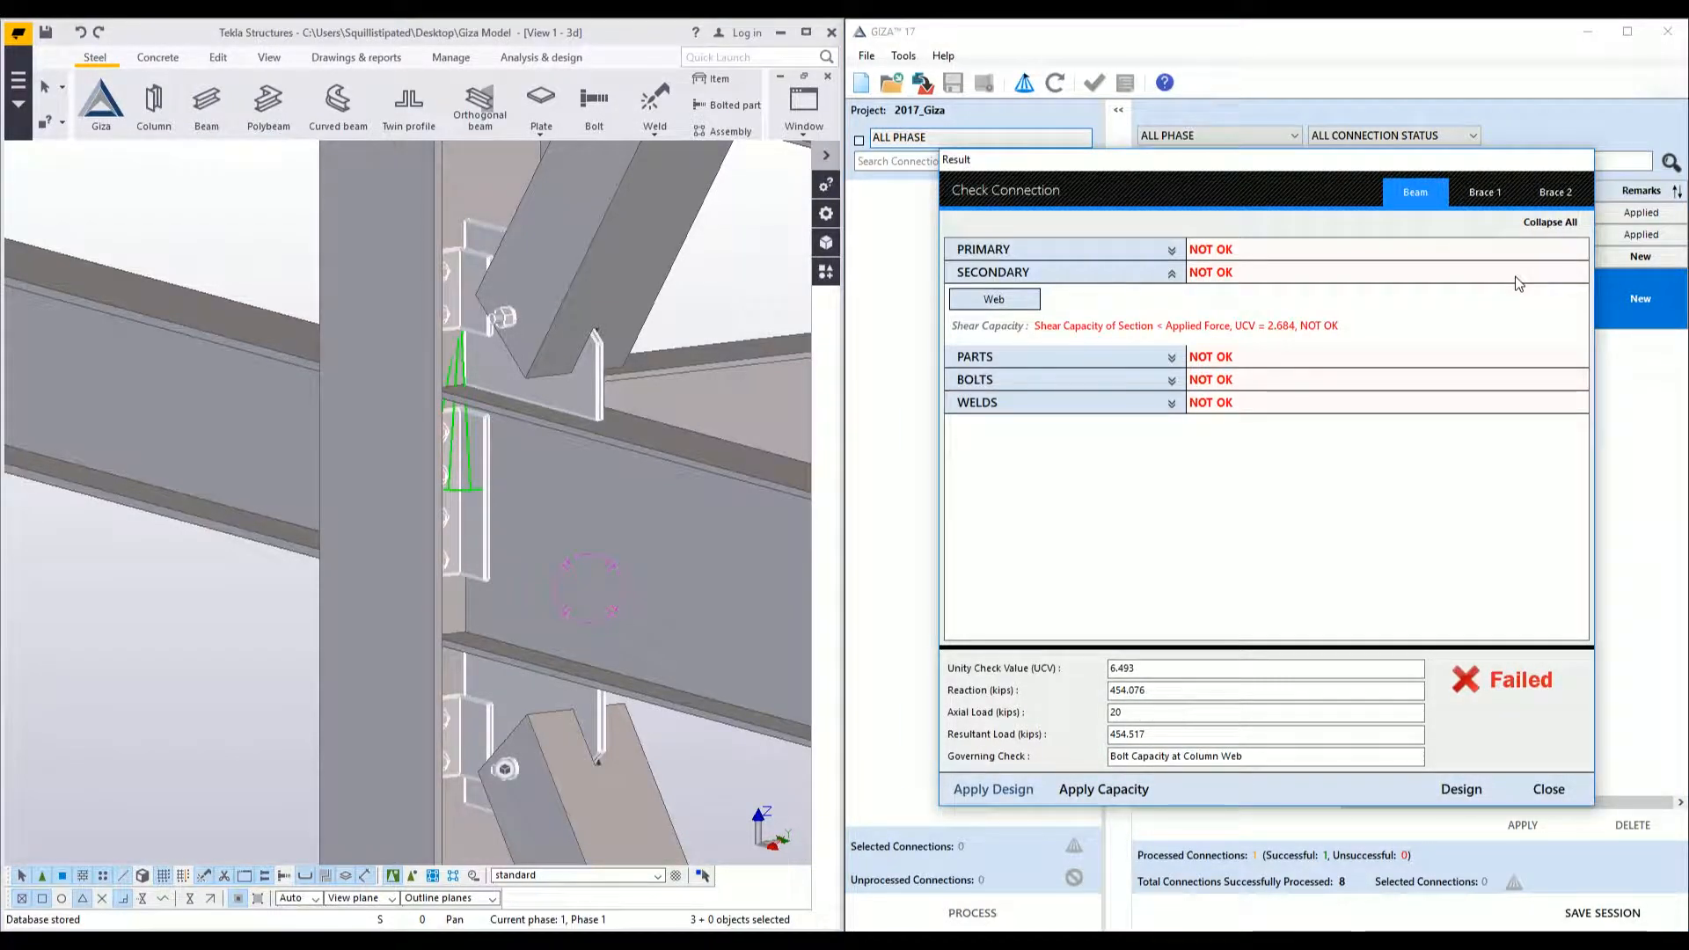
{"action": "left_click", "coordinate": [1515, 250]}
{"action": "left_click", "coordinate": [1548, 223]}
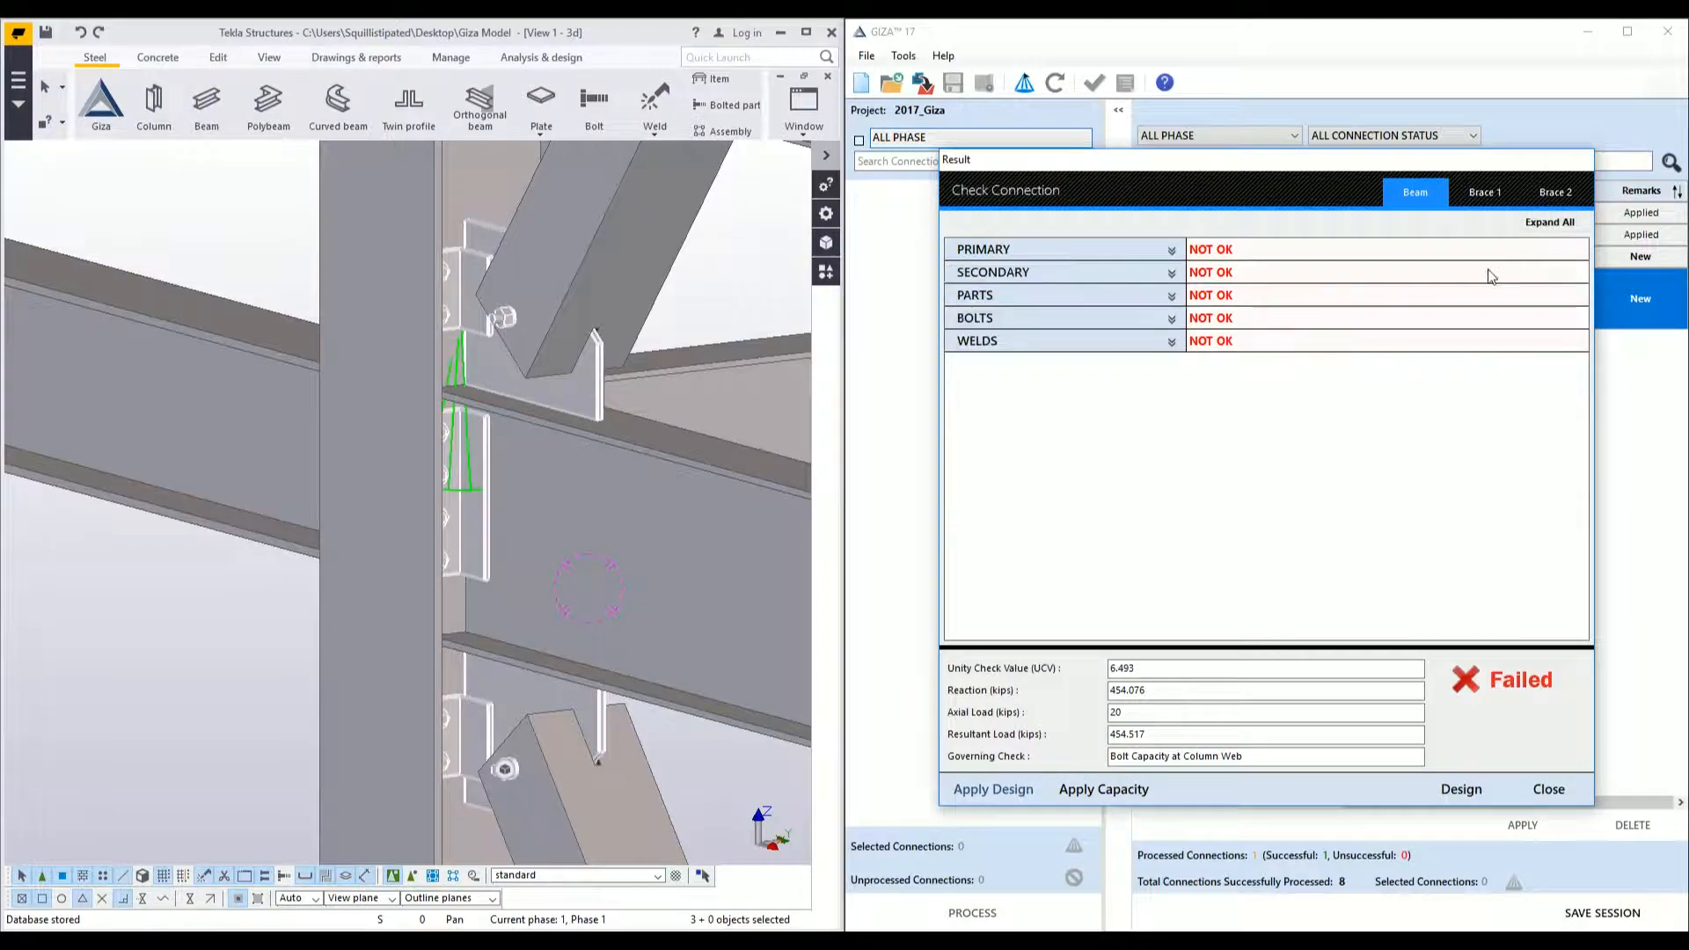
{"action": "left_click", "coordinate": [1548, 223]}
{"action": "scroll", "coordinate": [1271, 431], "scroll_direction": "down", "scroll_amount": 5}
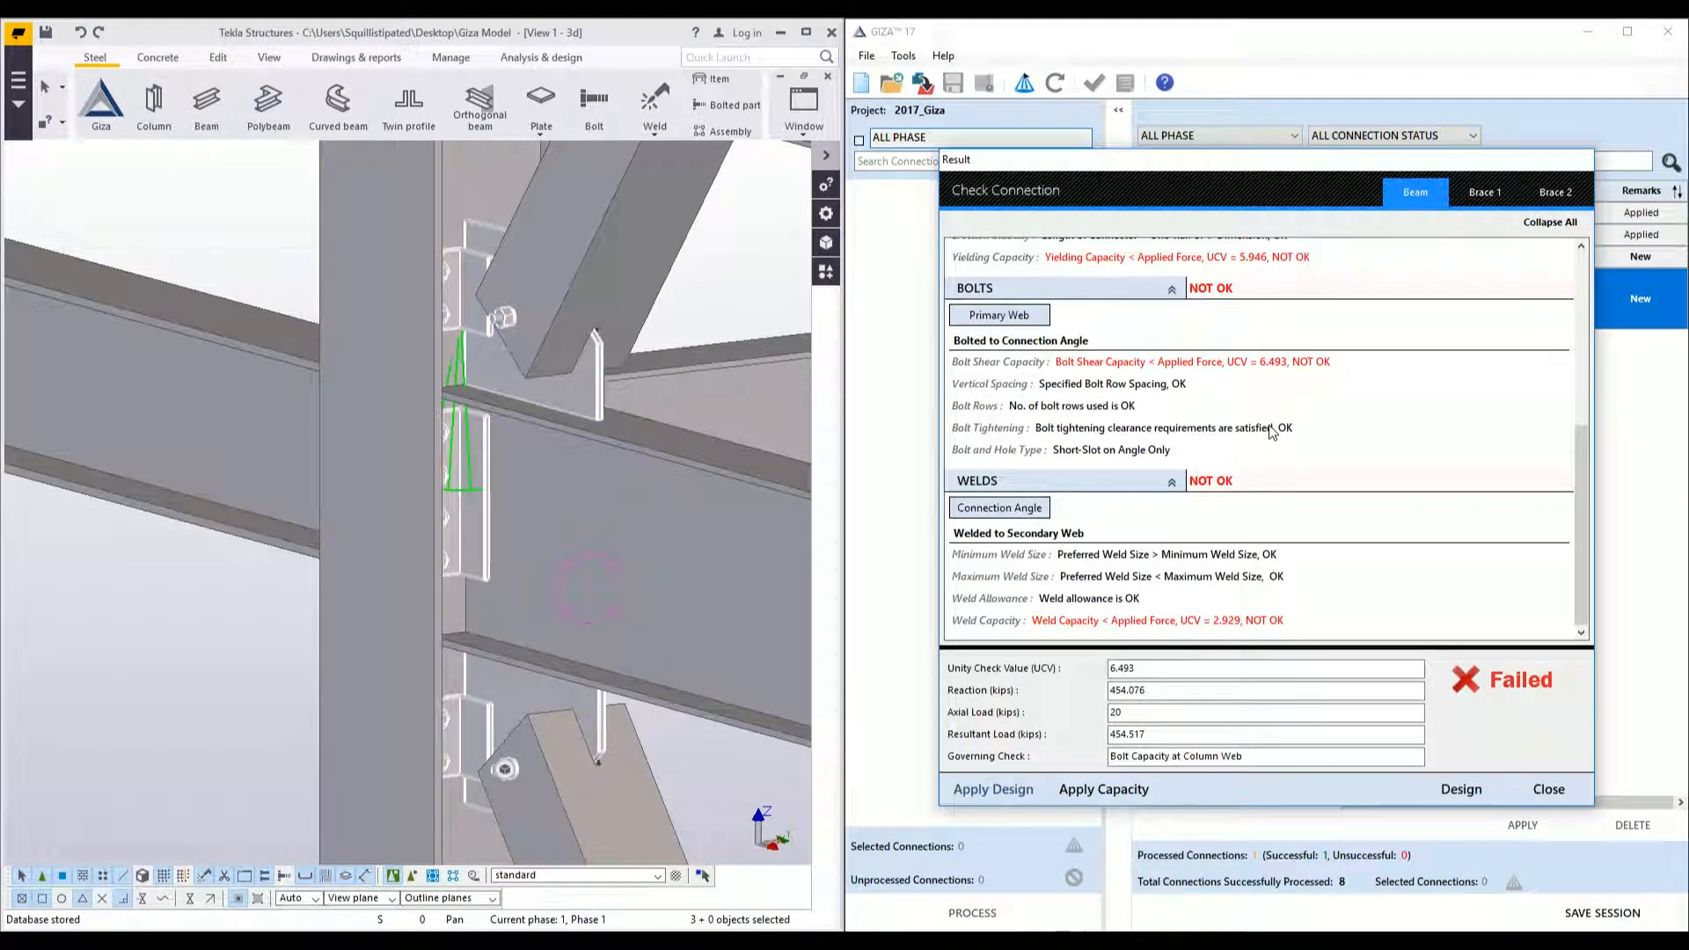
{"action": "scroll", "coordinate": [1272, 431], "scroll_direction": "up", "scroll_amount": 5}
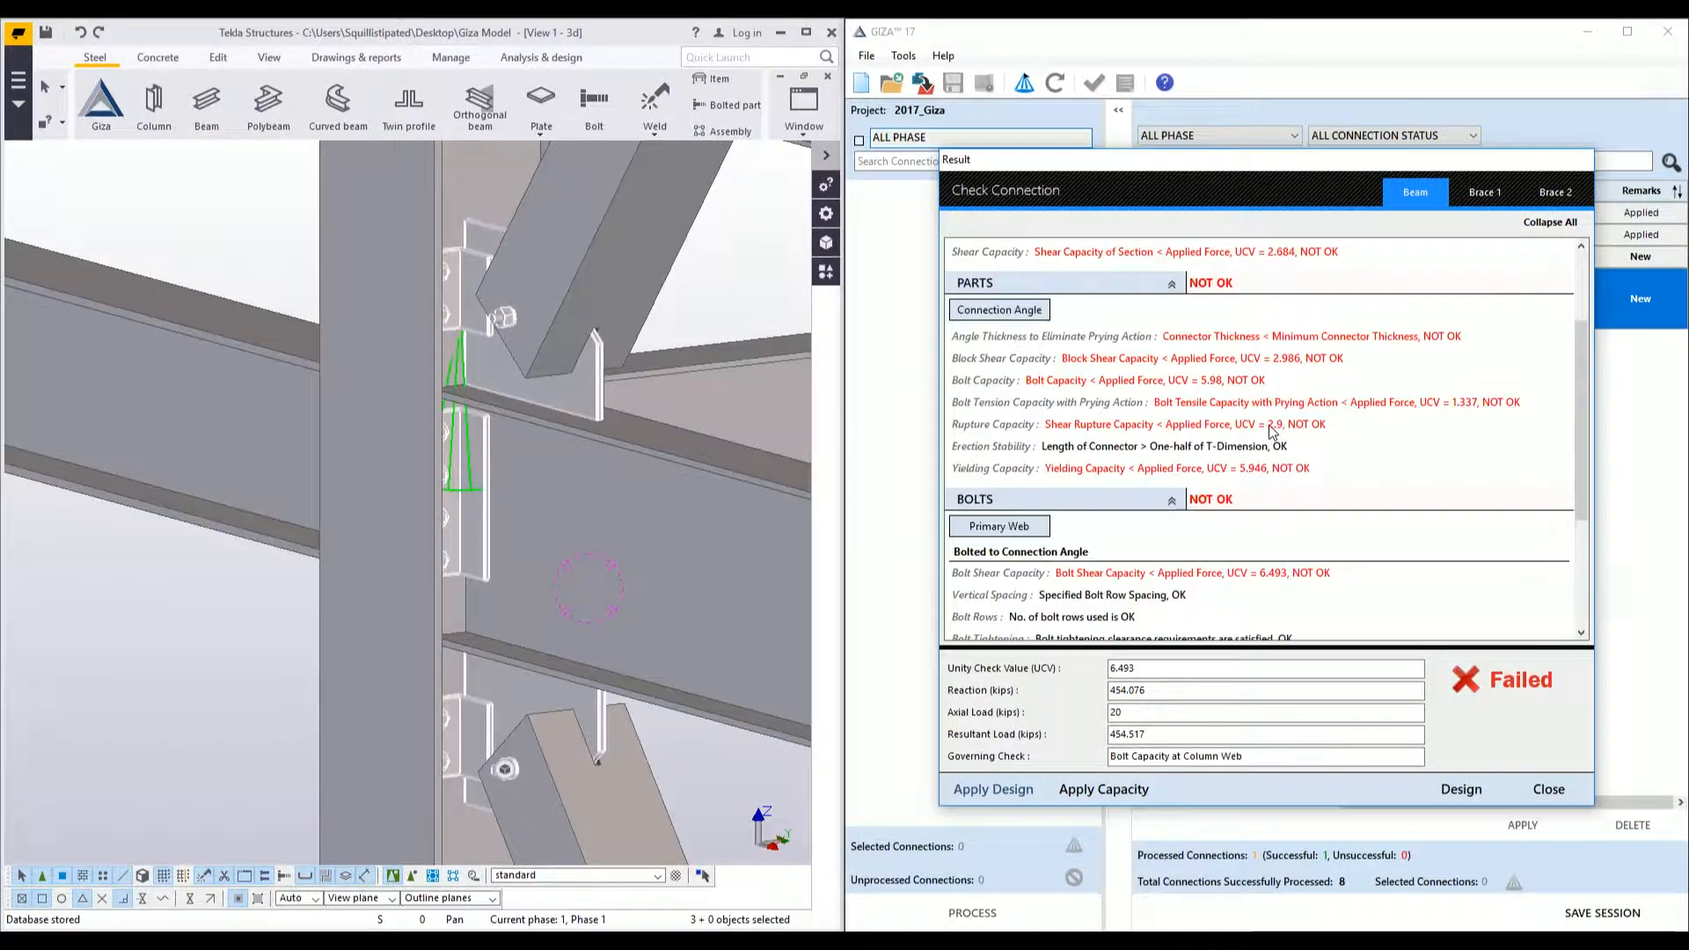
- Compare the check result of Brace 1 with that of the beam
{"action": "left_click", "coordinate": [1481, 192]}
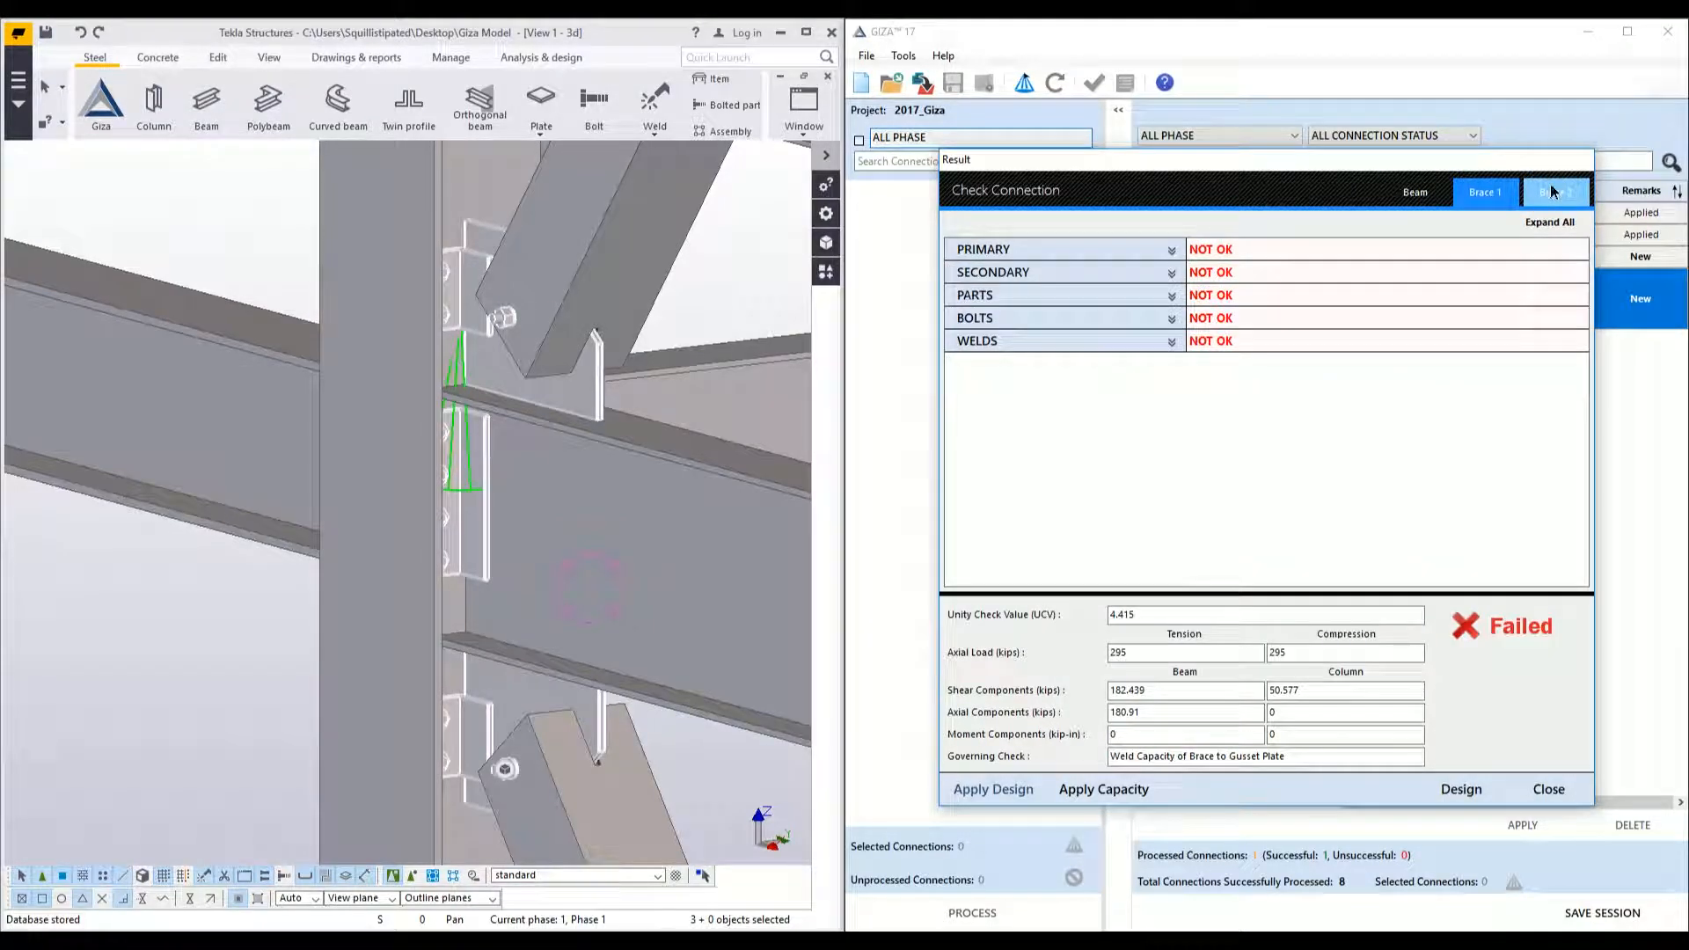
{"action": "left_click", "coordinate": [1422, 195]}
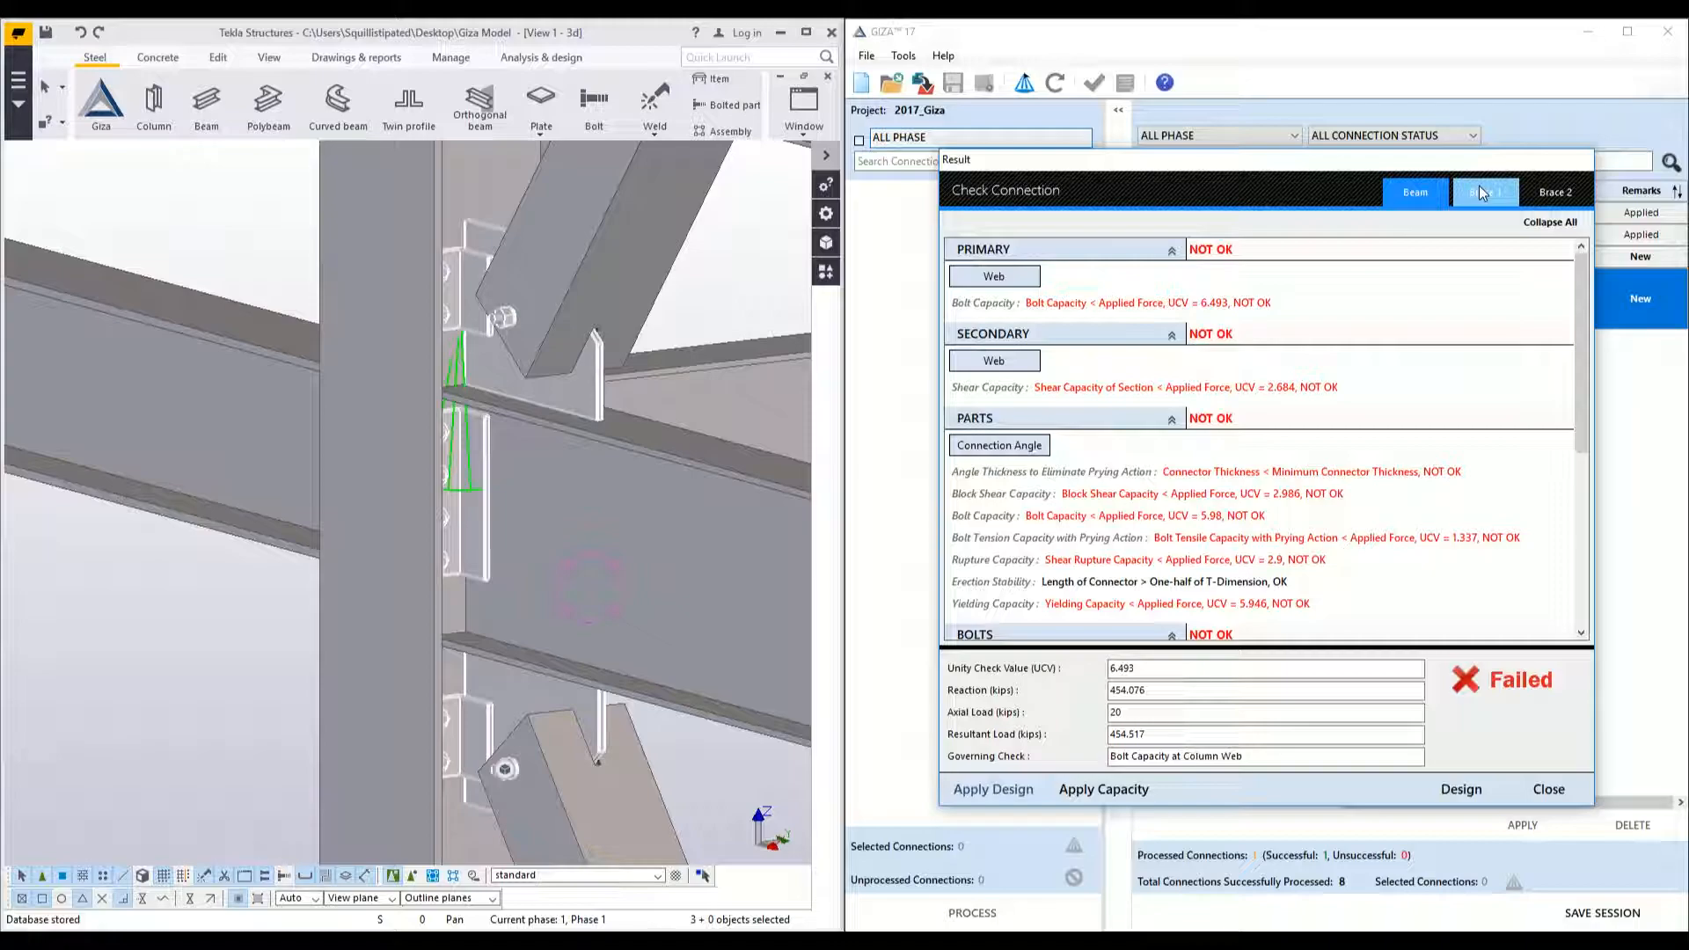
{"action": "left_click", "coordinate": [1480, 192]}
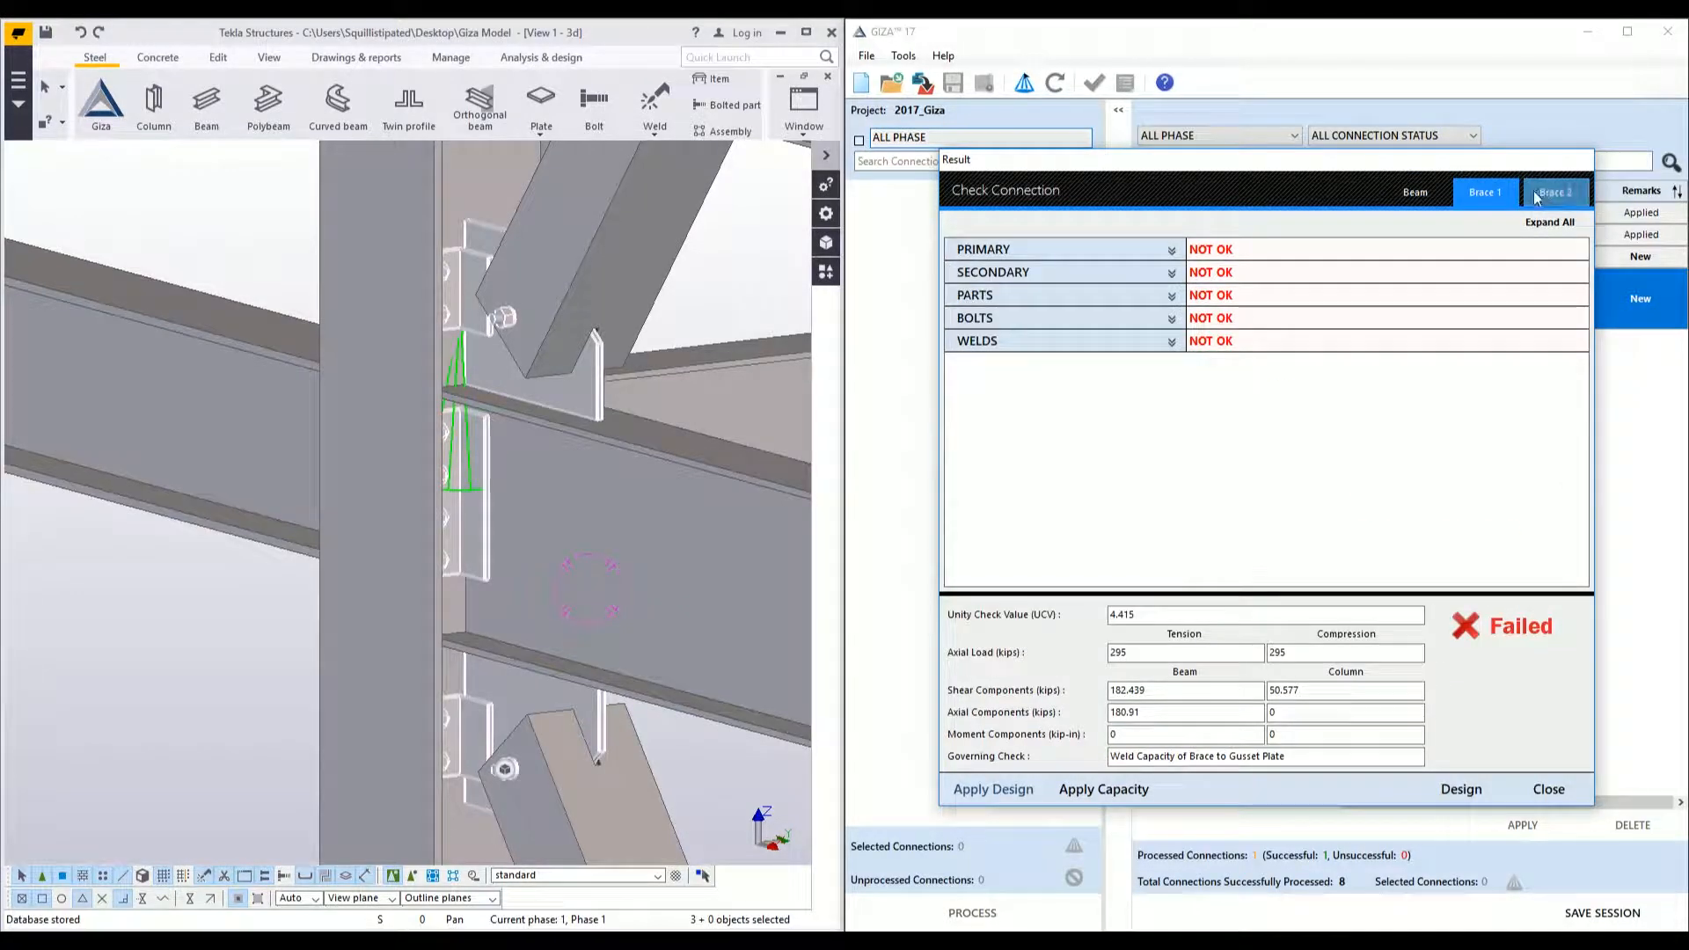
{"action": "left_click", "coordinate": [1416, 197]}
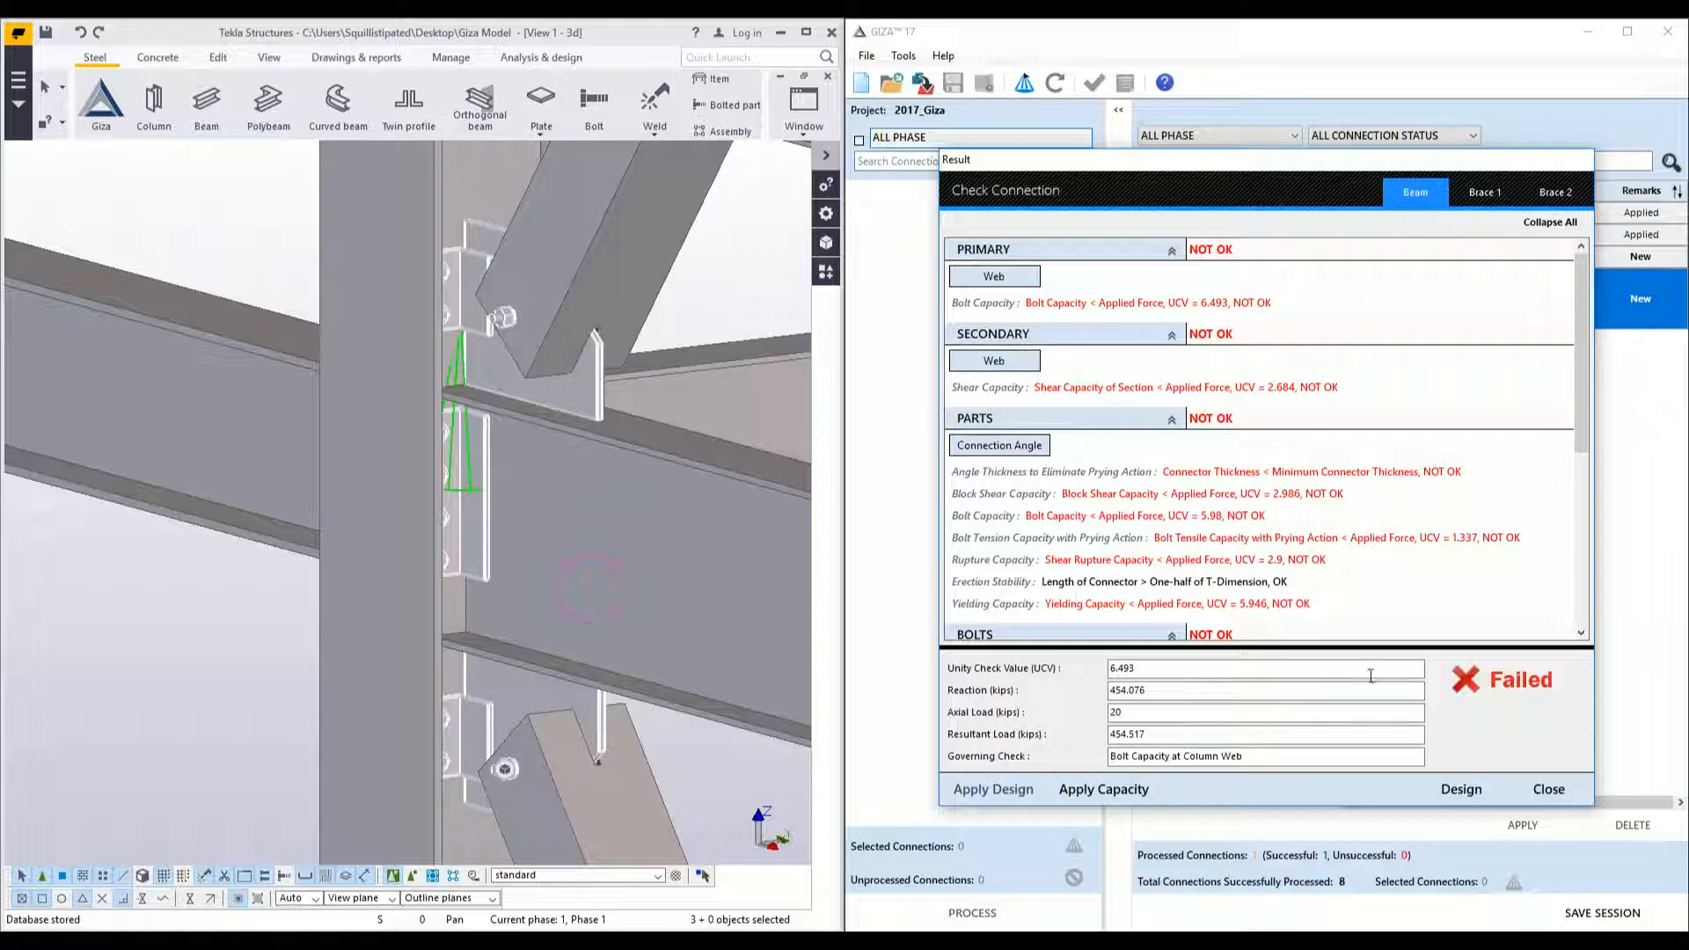
- Open the beam's design options and set the angle size to 2L4X3-1/2X1/2 and the primary bolts to 1" diameter, type A490SC
{"action": "left_click", "coordinate": [1432, 796]}
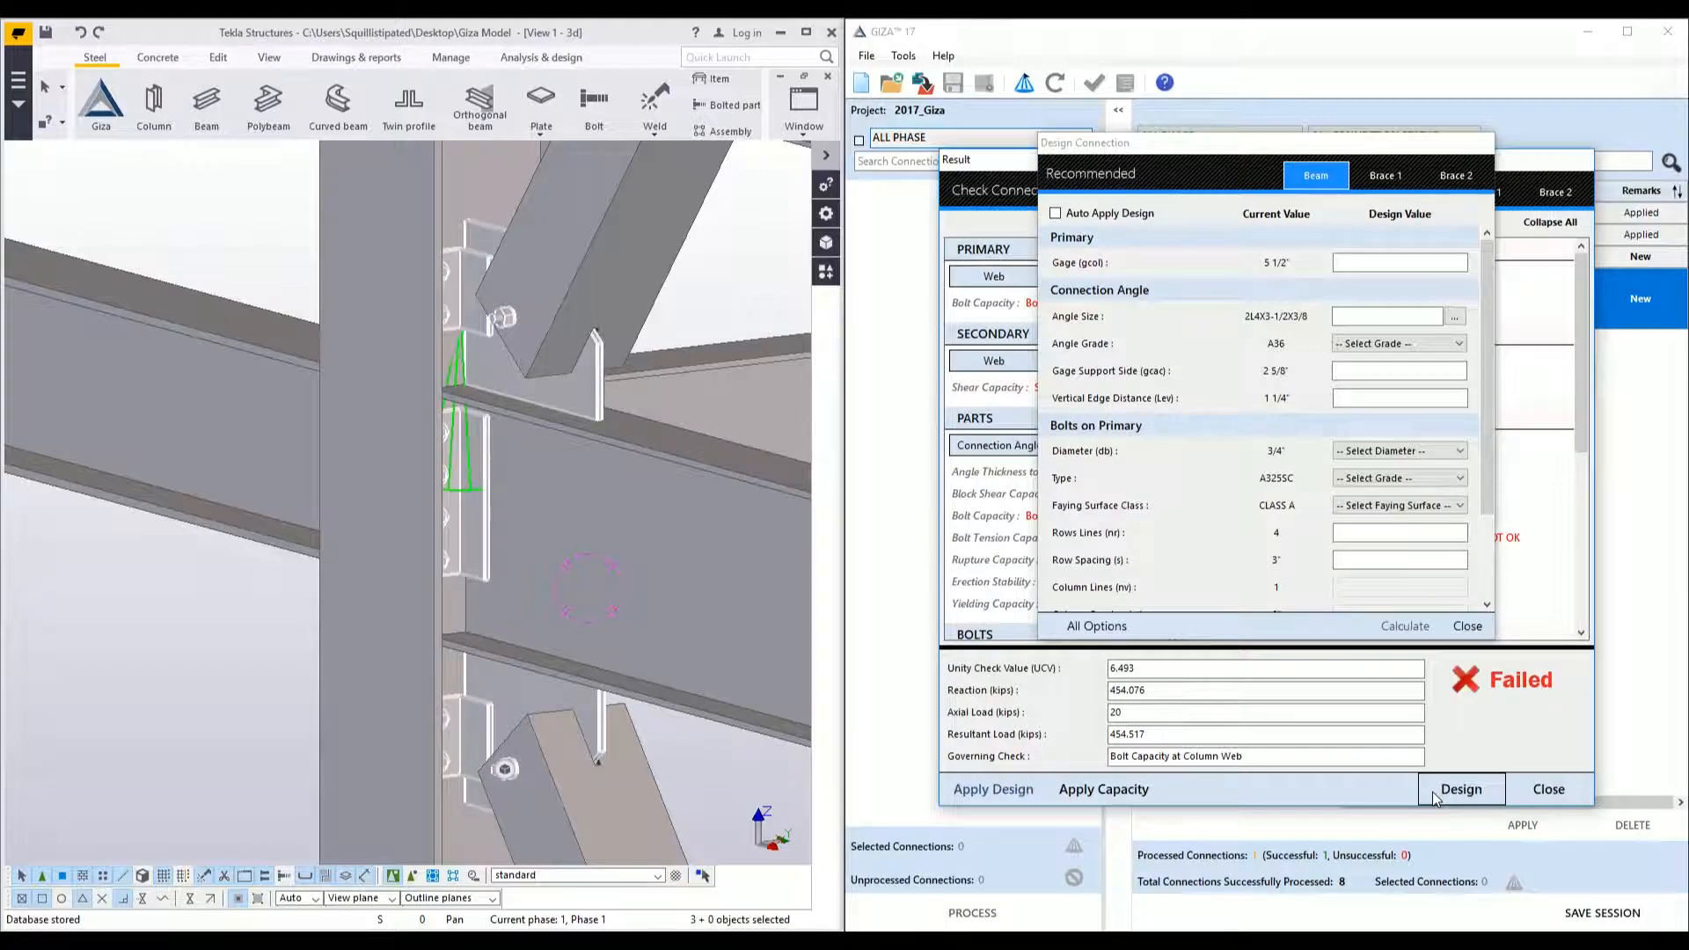
{"action": "left_click", "coordinate": [1455, 315]}
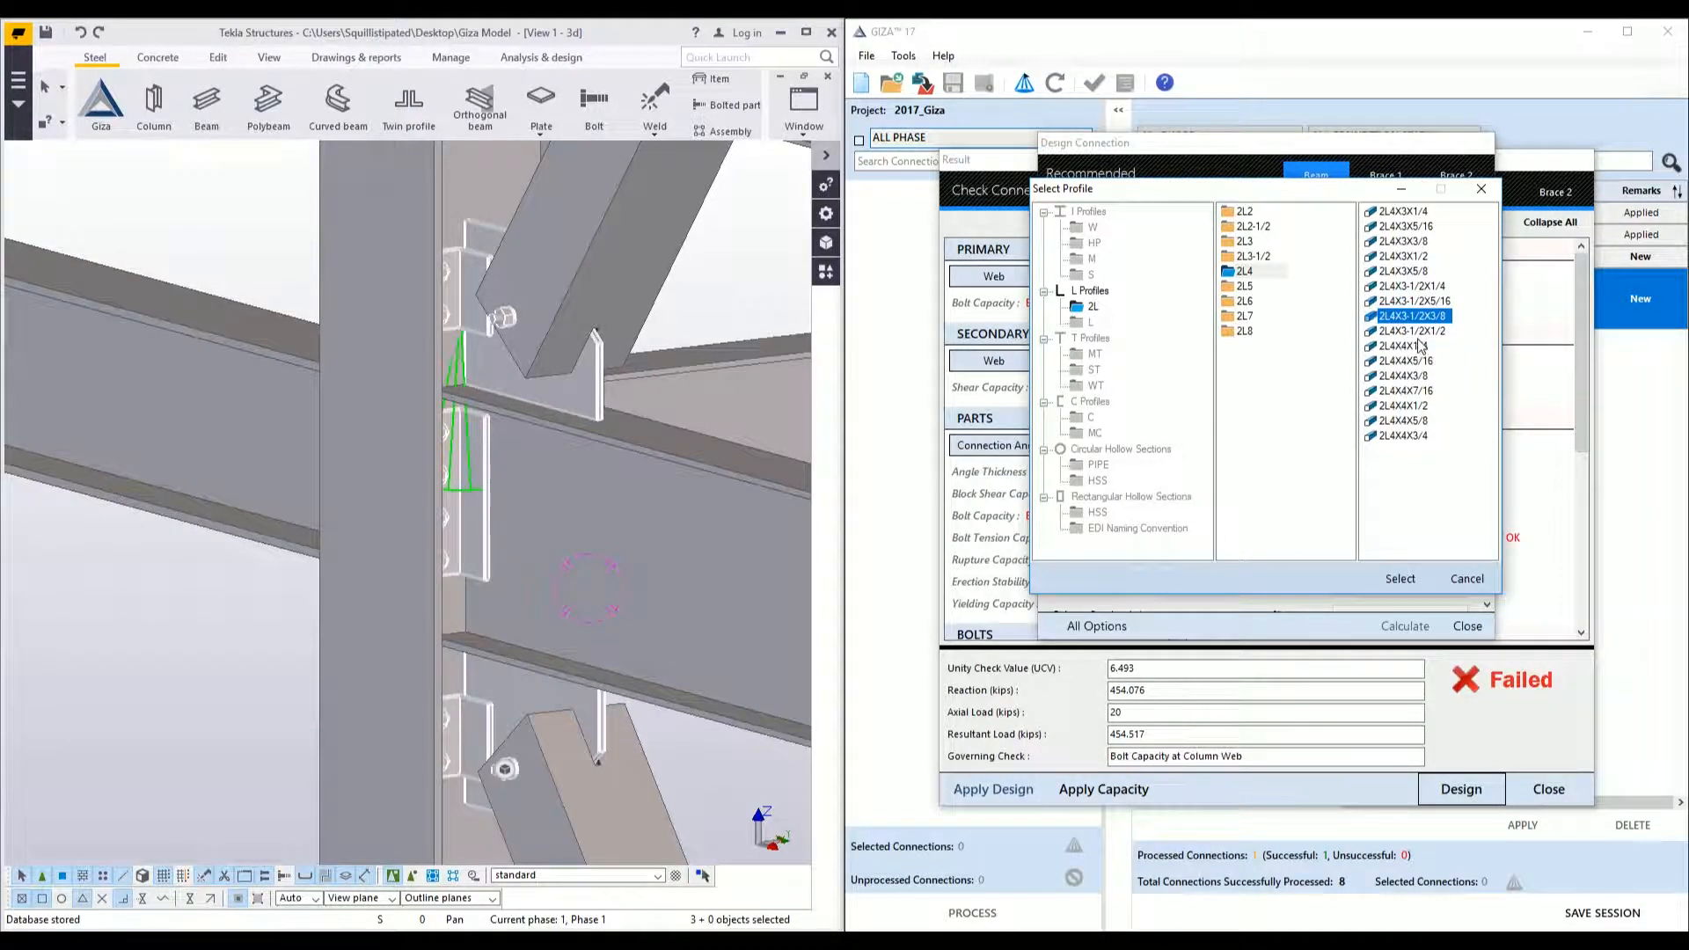
{"action": "double_click", "coordinate": [1416, 333]}
{"action": "left_click", "coordinate": [1399, 450]}
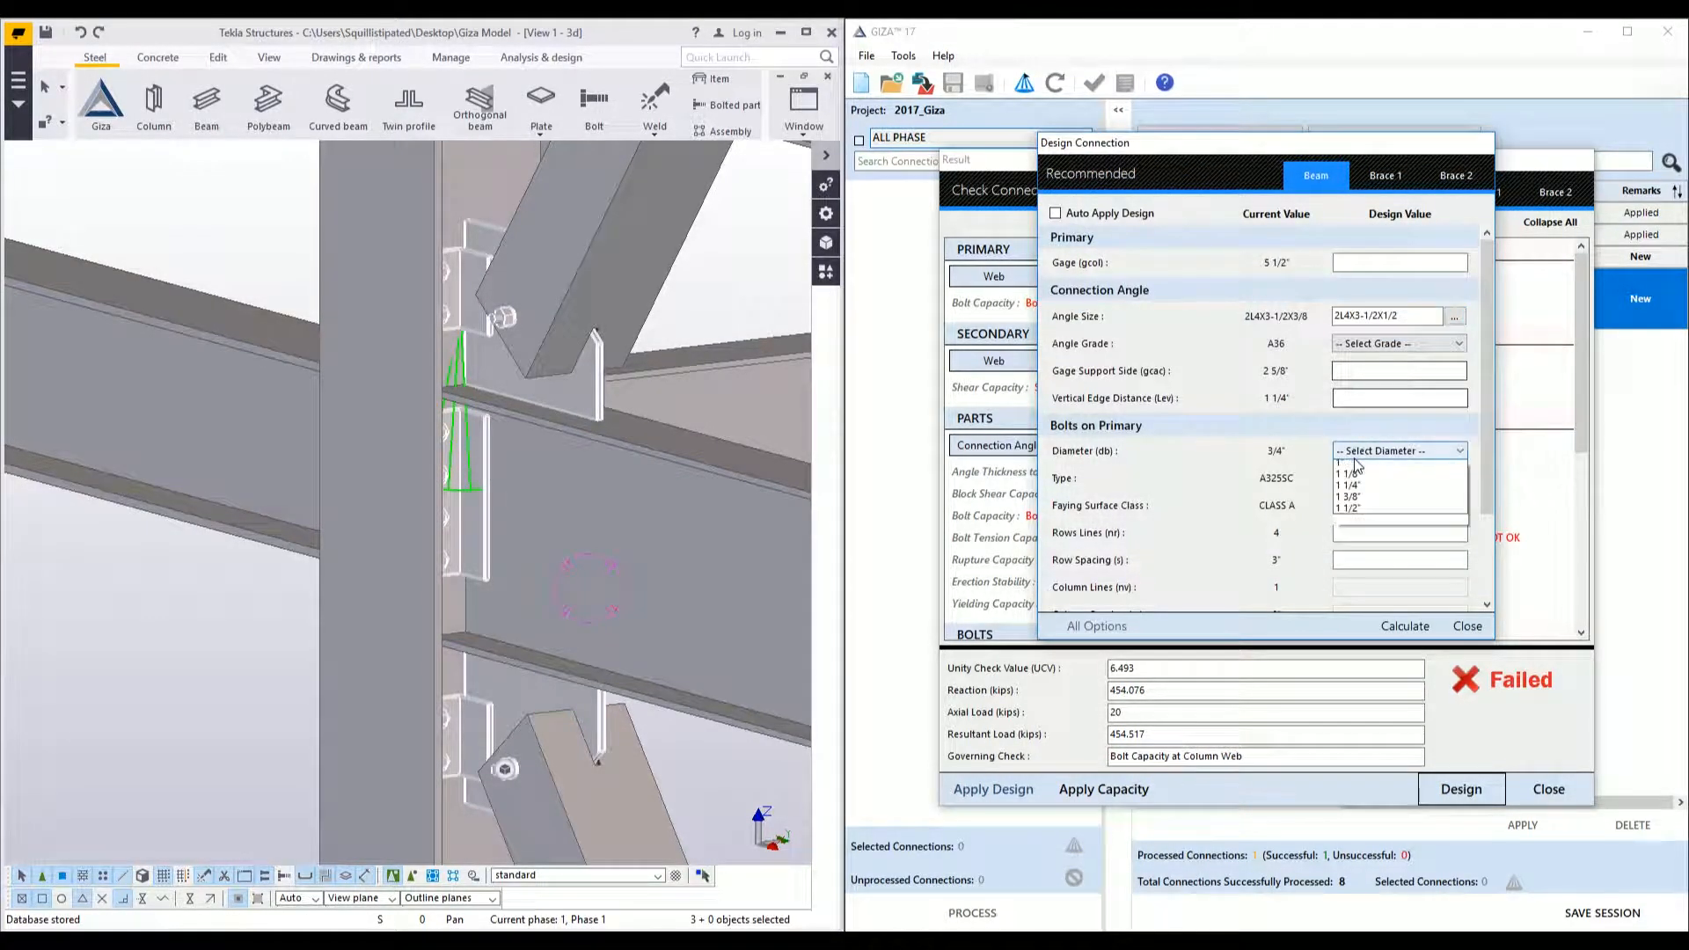
{"action": "left_click", "coordinate": [1364, 523]}
{"action": "left_click", "coordinate": [1360, 479]}
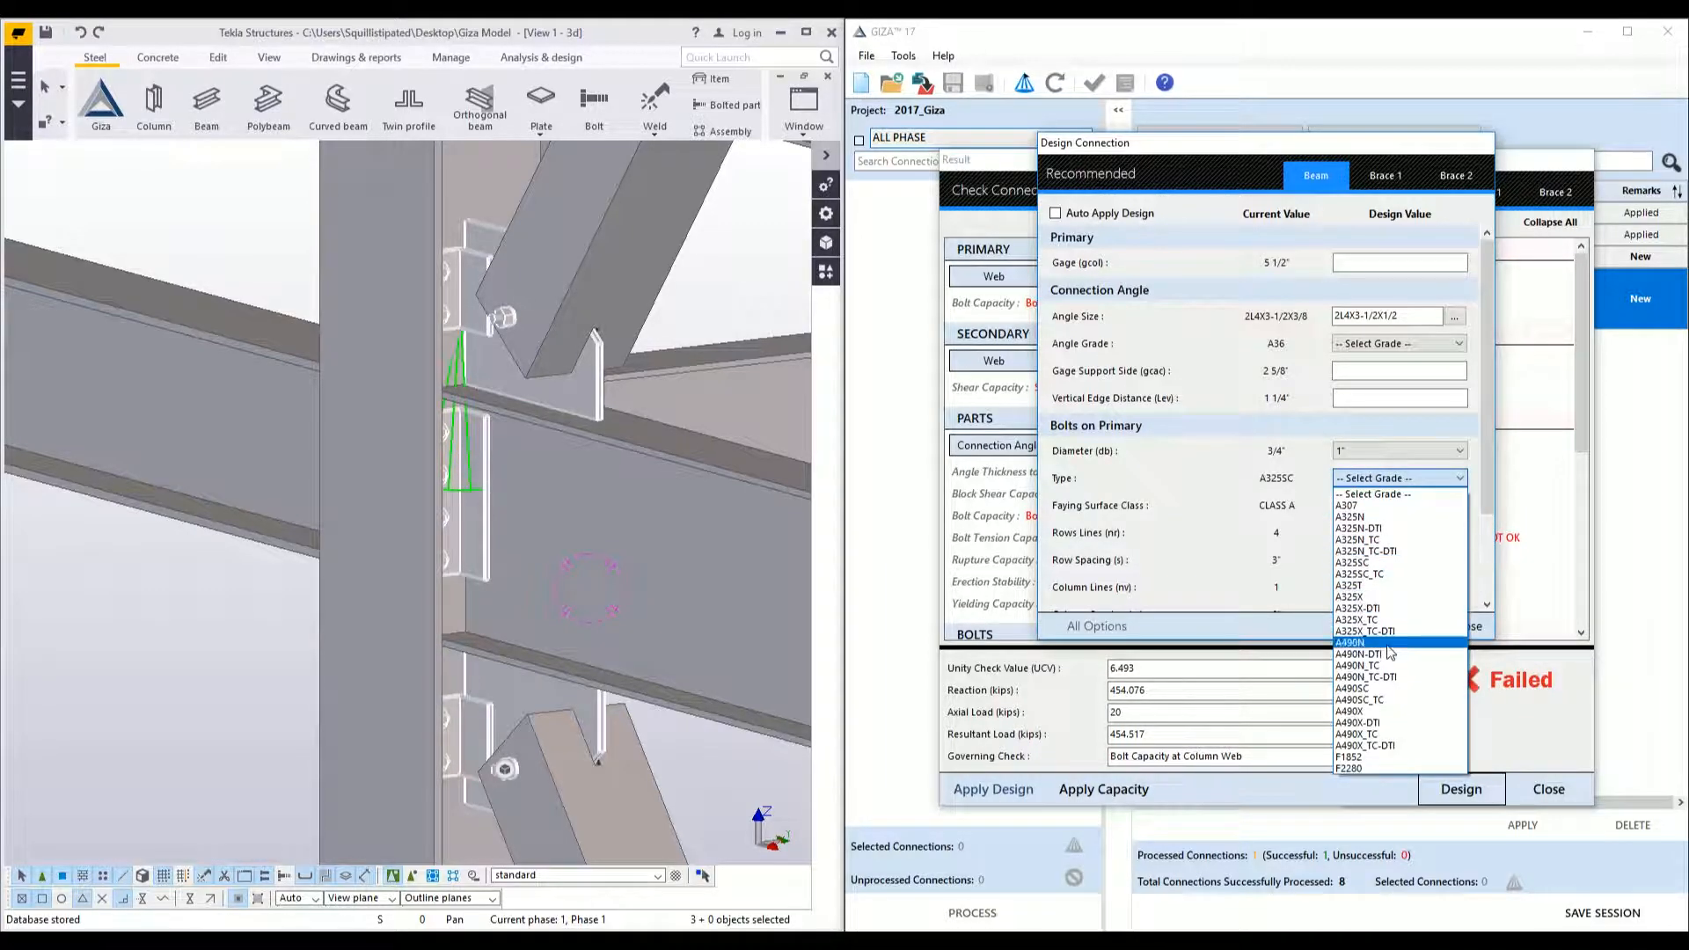
{"action": "left_click", "coordinate": [1368, 689]}
{"action": "left_click", "coordinate": [1354, 534]}
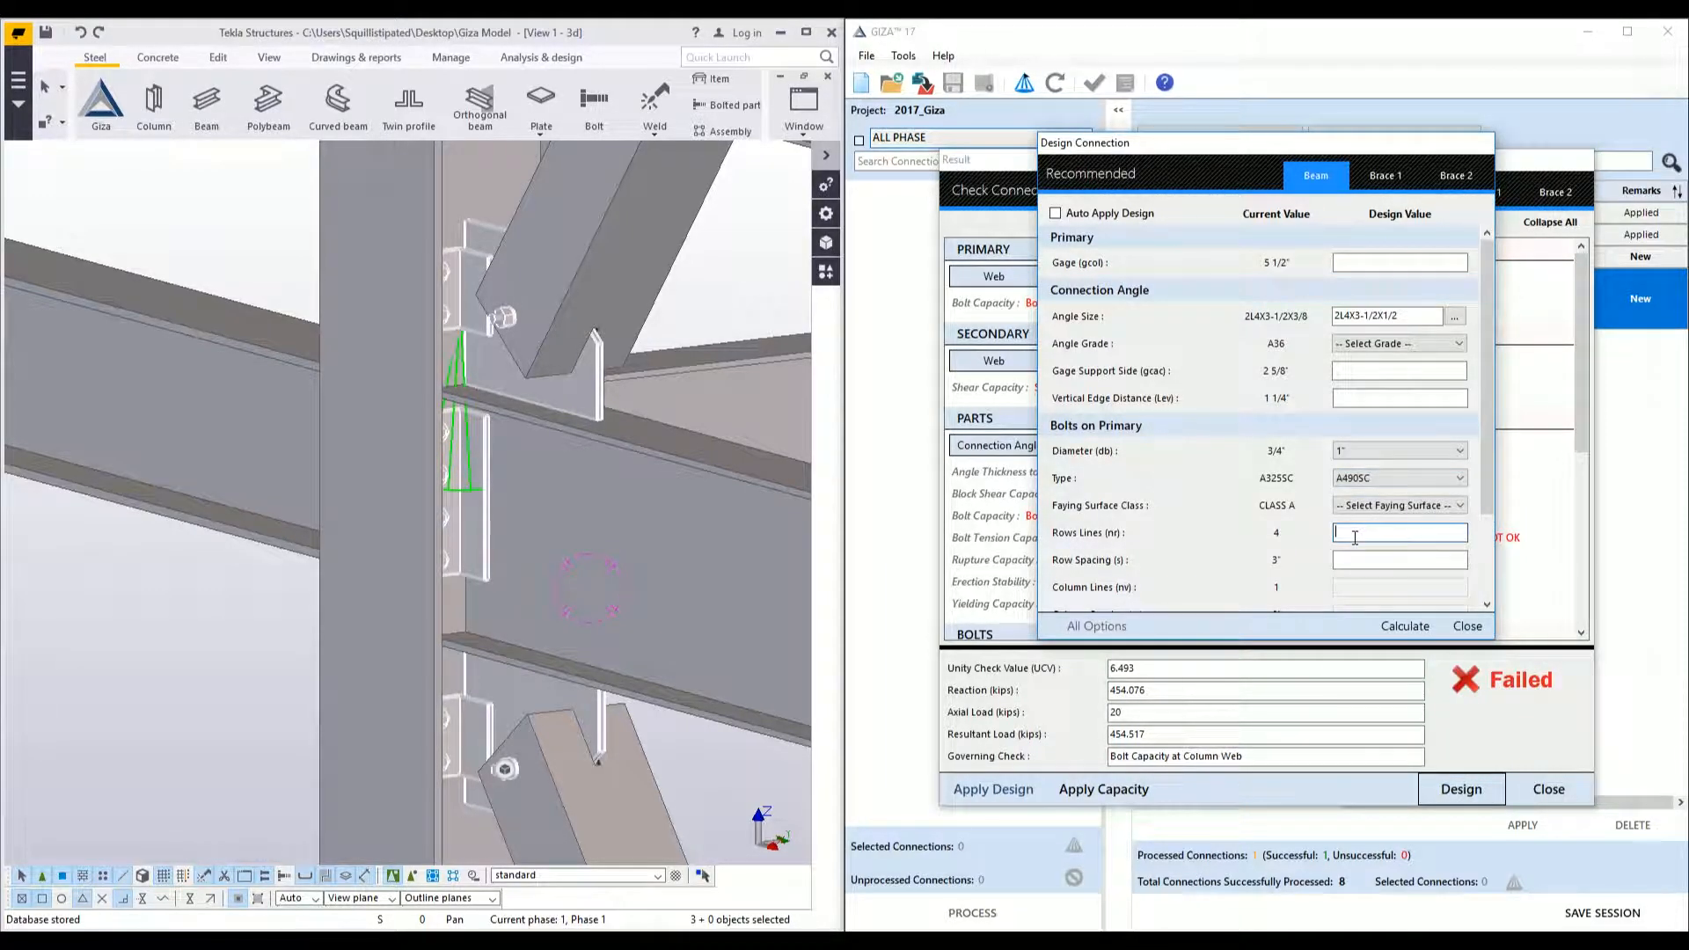
- Set Brace 1's shear load transfer to 110 kips and its connection angle size to 2L4X4X1/2
{"action": "left_click", "coordinate": [1381, 176]}
{"action": "left_click", "coordinate": [1374, 268]}
{"action": "type", "text": "11"}
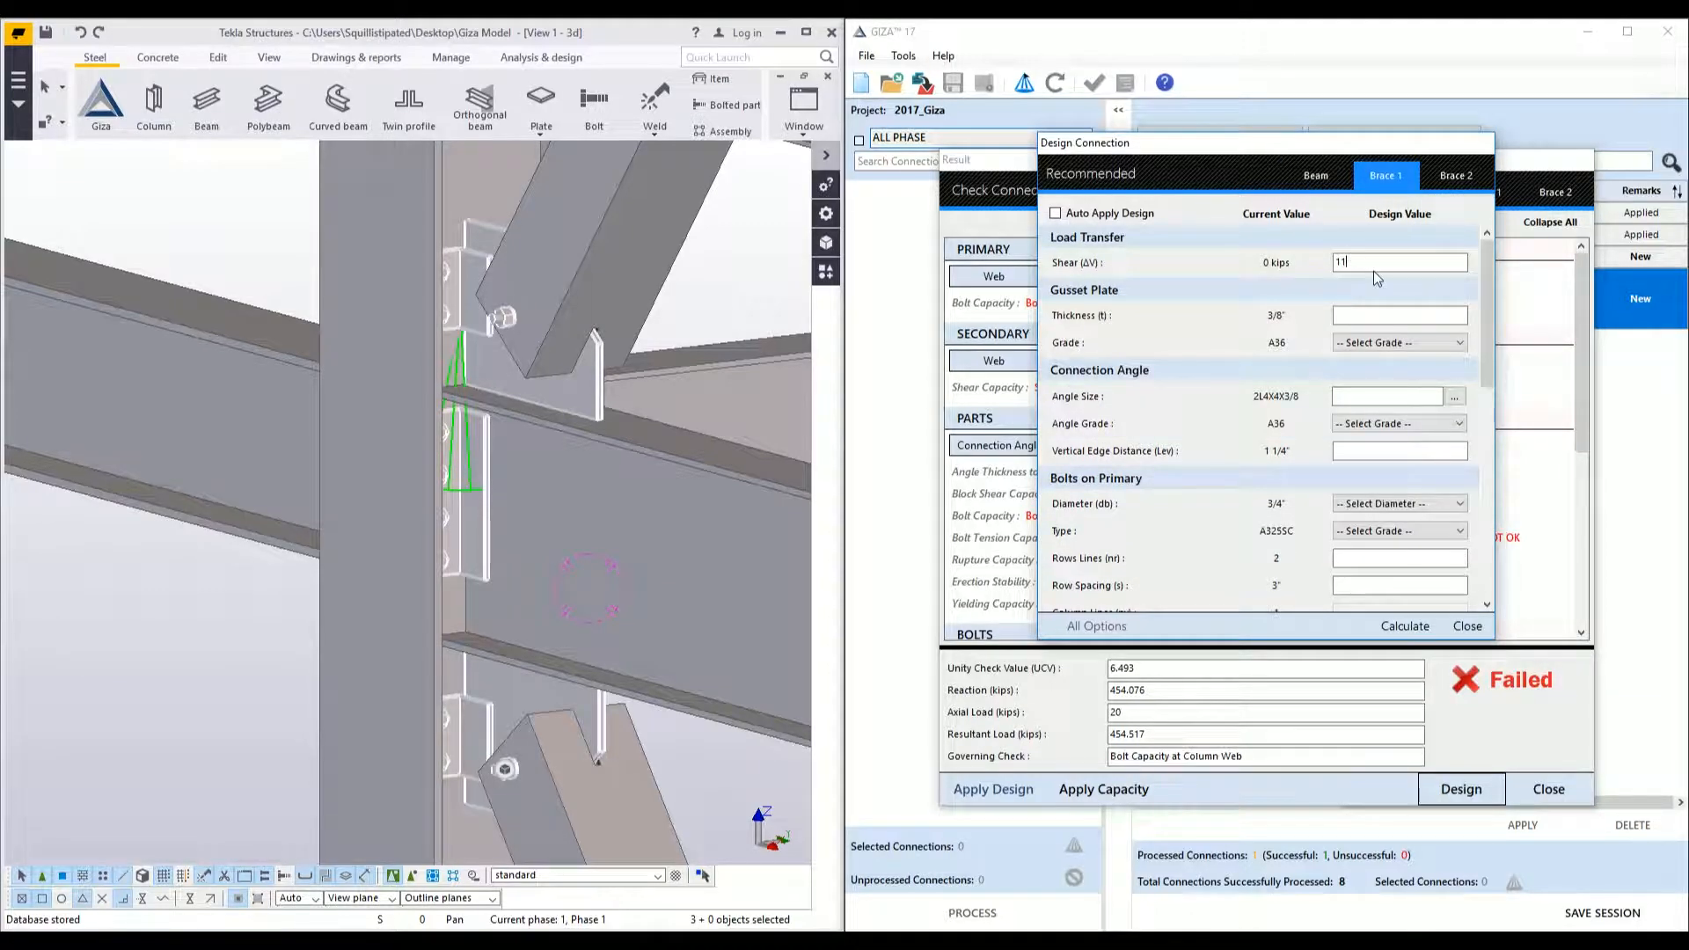
{"action": "type", "text": "0"}
{"action": "left_click", "coordinate": [1368, 318]}
{"action": "left_click", "coordinate": [1453, 396]}
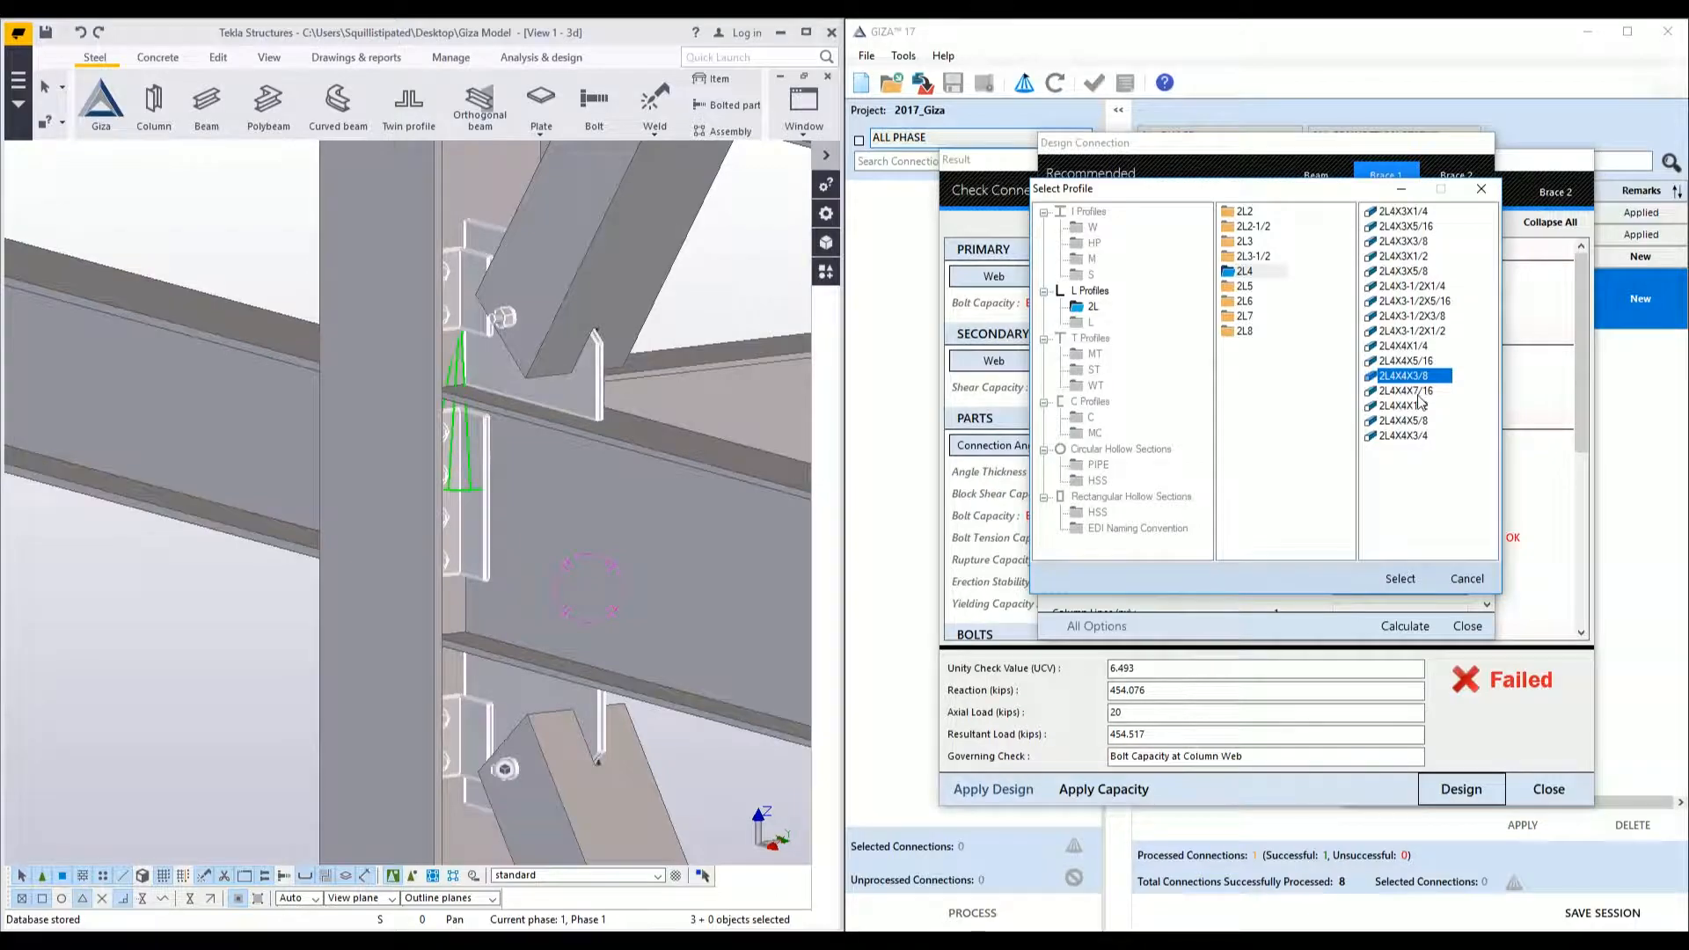
{"action": "double_click", "coordinate": [1412, 405]}
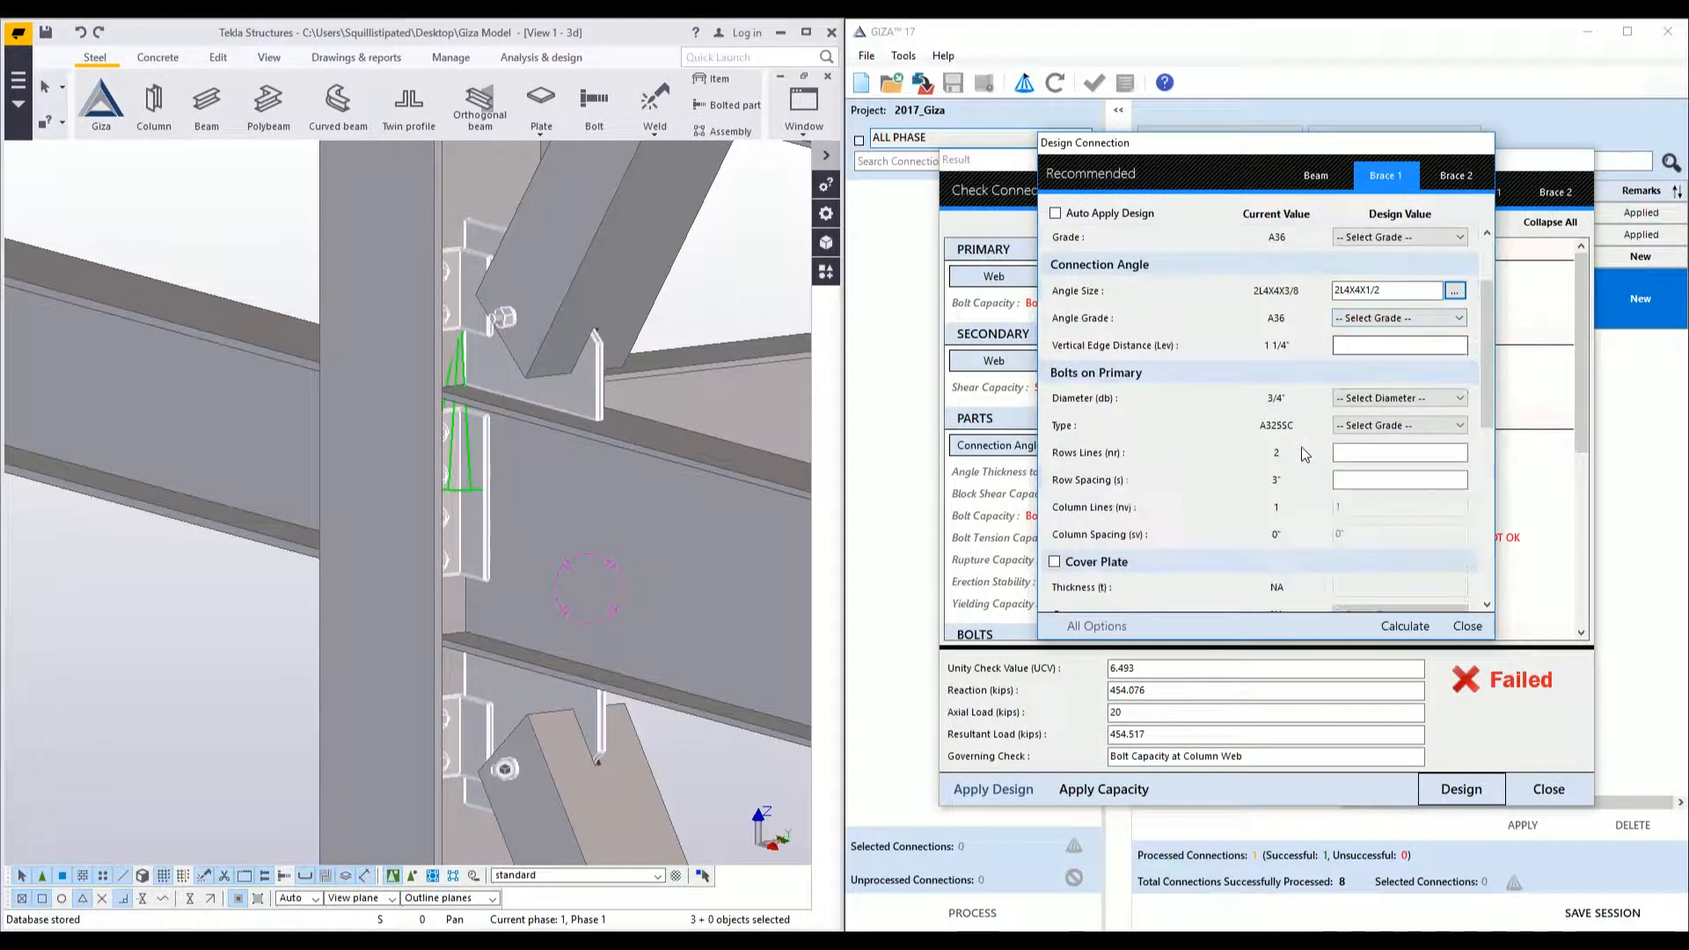
- Set Brace 1's bolts on primary to 1" diameter, type A490SC, with 5 row lines
{"action": "left_click", "coordinate": [1375, 399]}
{"action": "left_click", "coordinate": [1355, 433]}
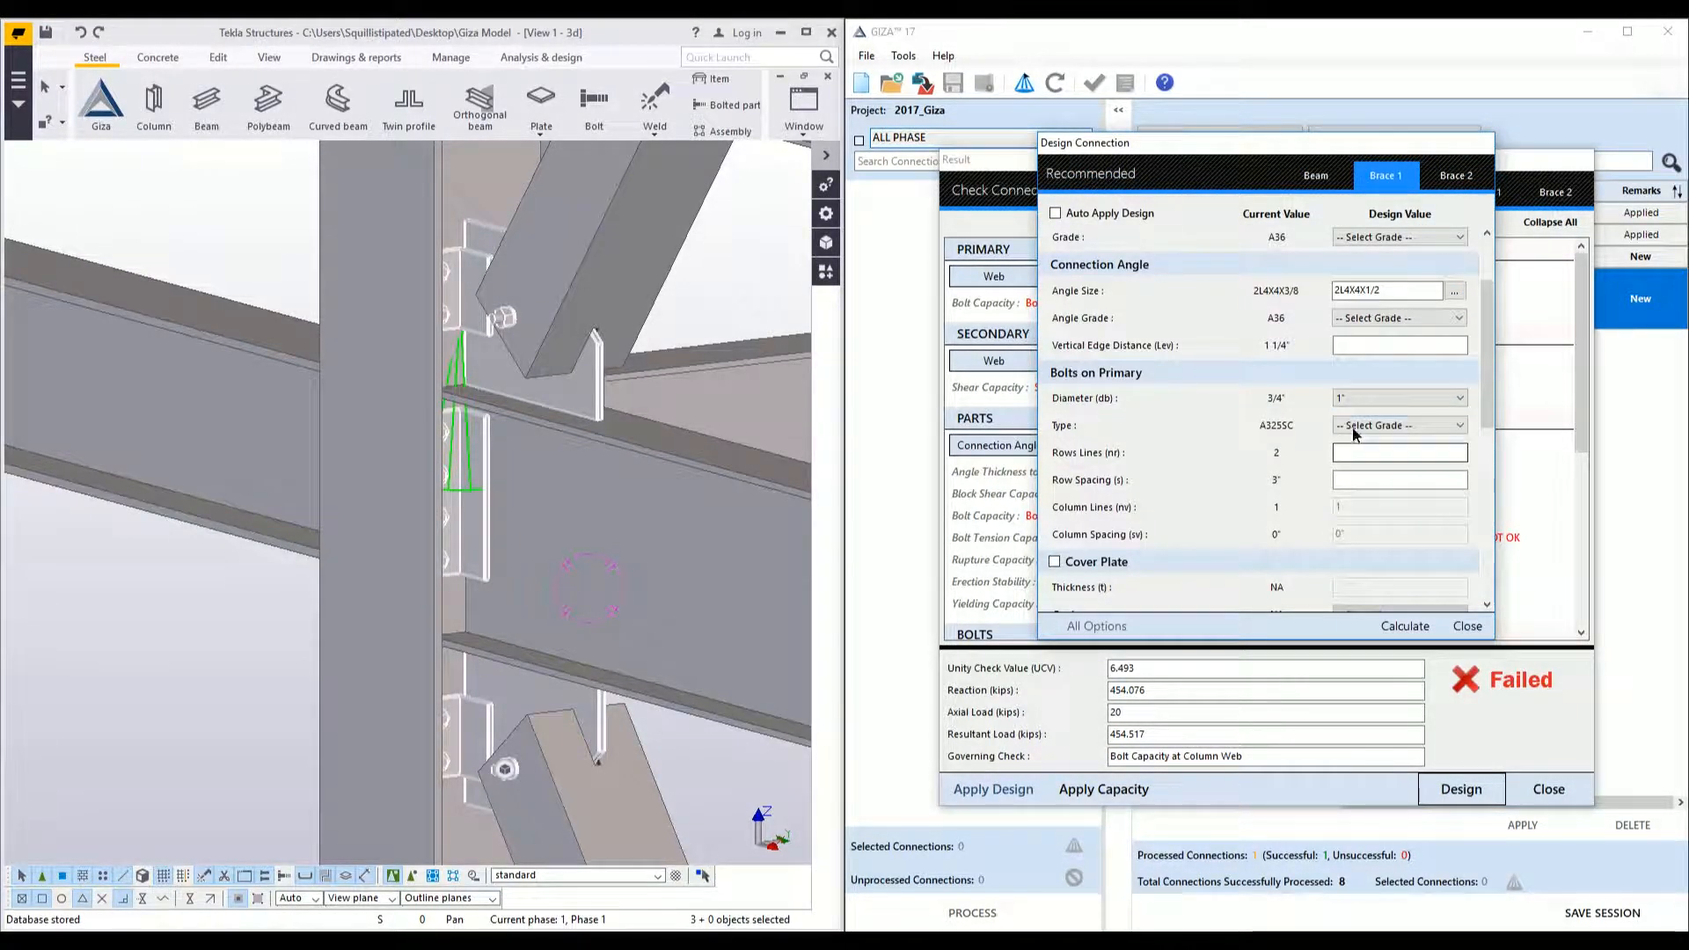
{"action": "left_click", "coordinate": [1354, 433]}
{"action": "left_click", "coordinate": [1365, 639]}
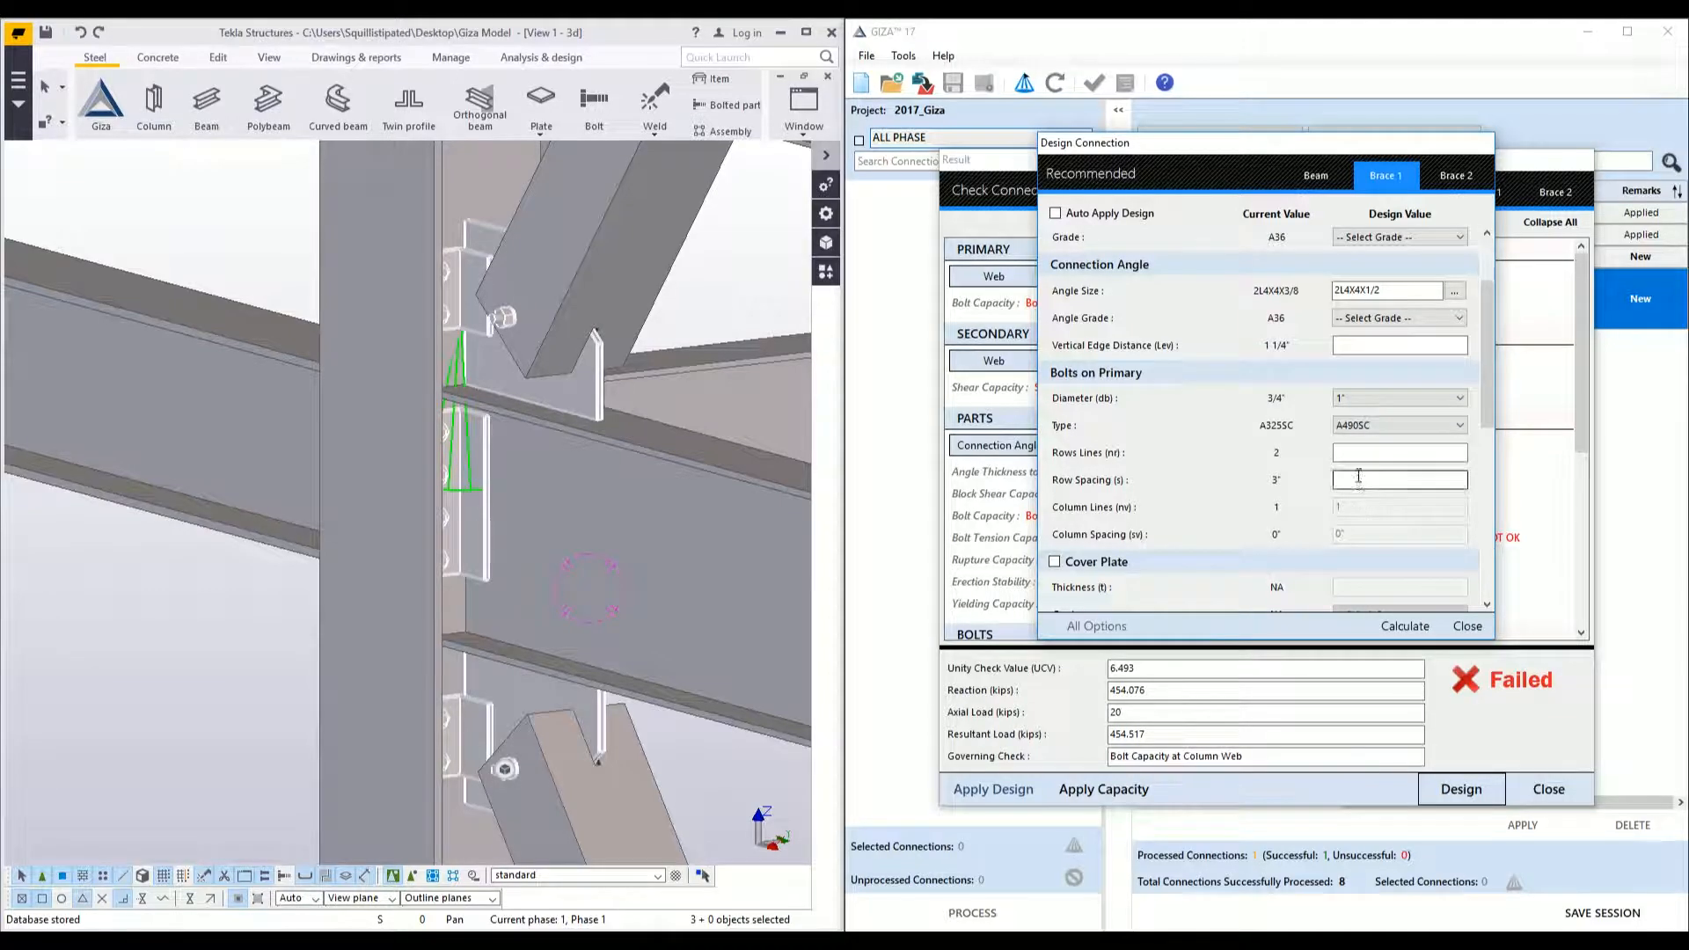
{"action": "left_click", "coordinate": [1359, 454]}
{"action": "type", "text": "5"}
{"action": "scroll", "coordinate": [1216, 445], "scroll_direction": "down", "scroll_amount": 5}
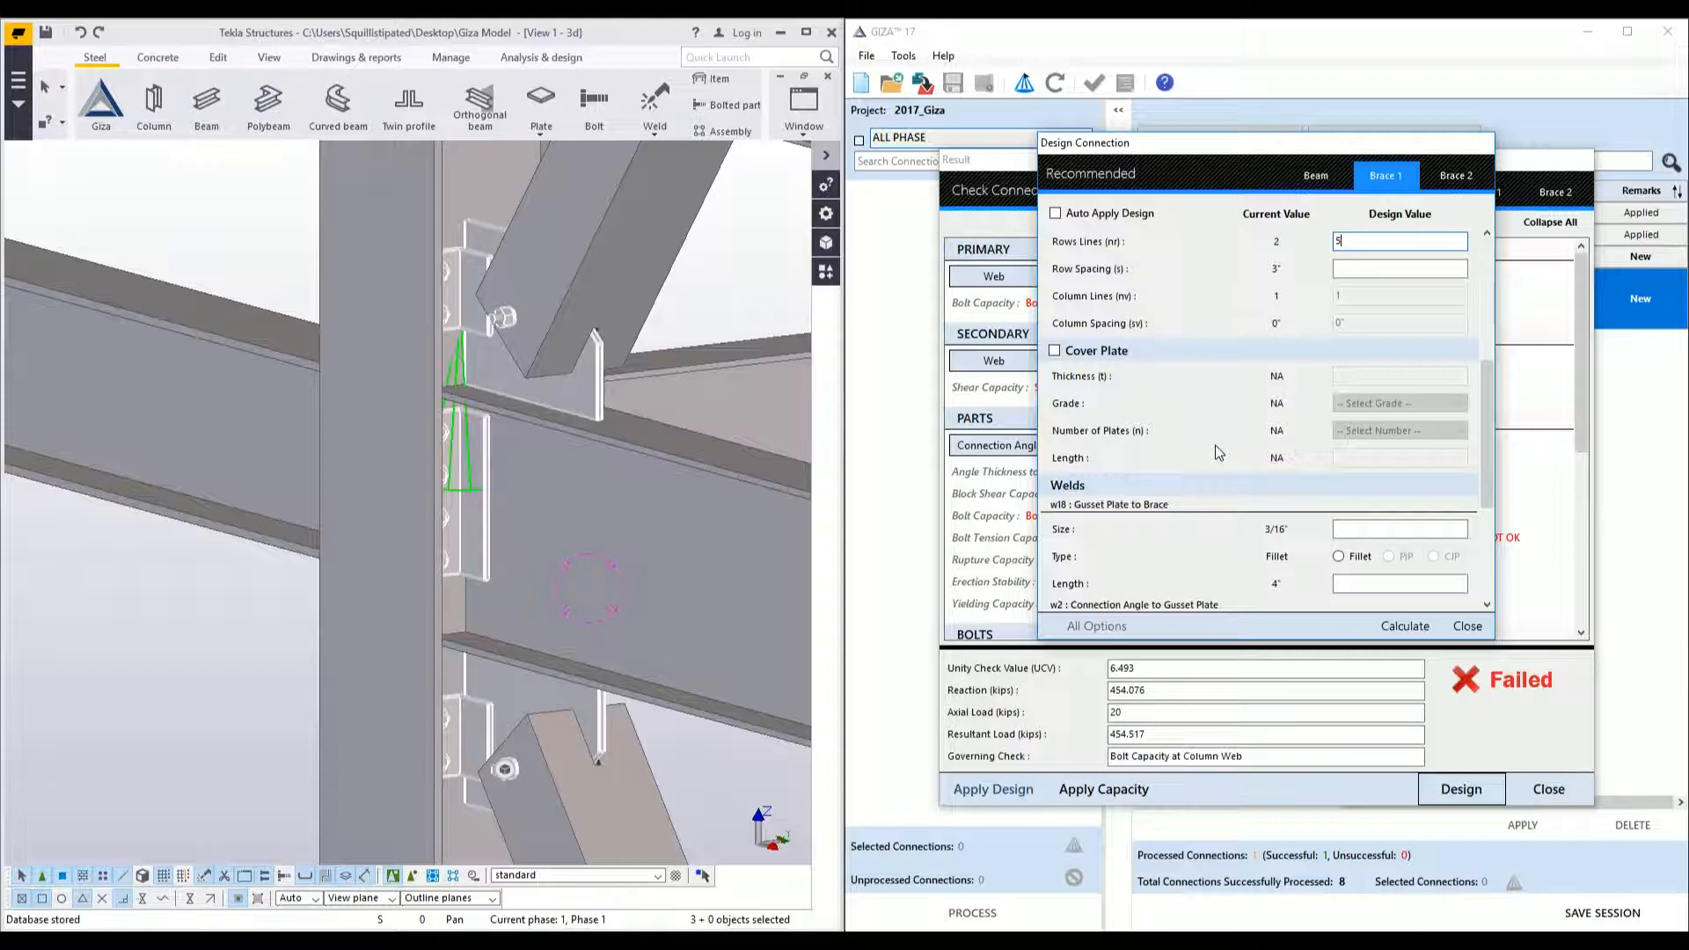
- Add a cover plate to Brace 1 and set its gusset-plate-to-brace weld to 3/8" size and 9" length
{"action": "left_click", "coordinate": [1058, 352]}
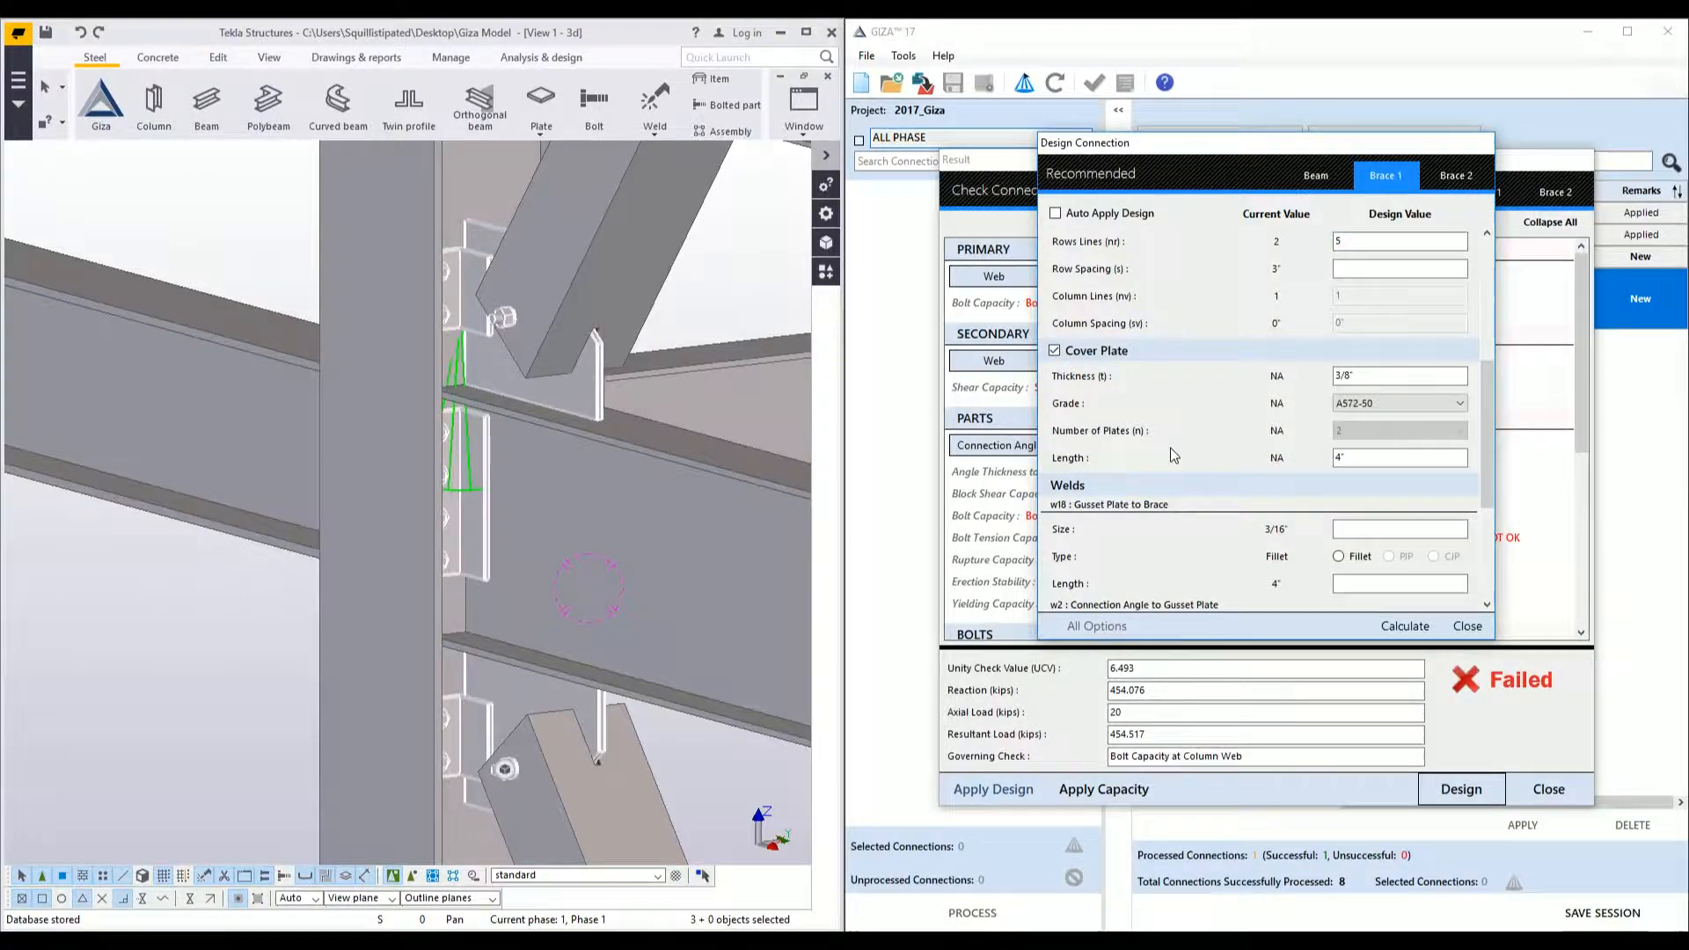
{"action": "scroll", "coordinate": [1170, 446], "scroll_direction": "down", "scroll_amount": 3}
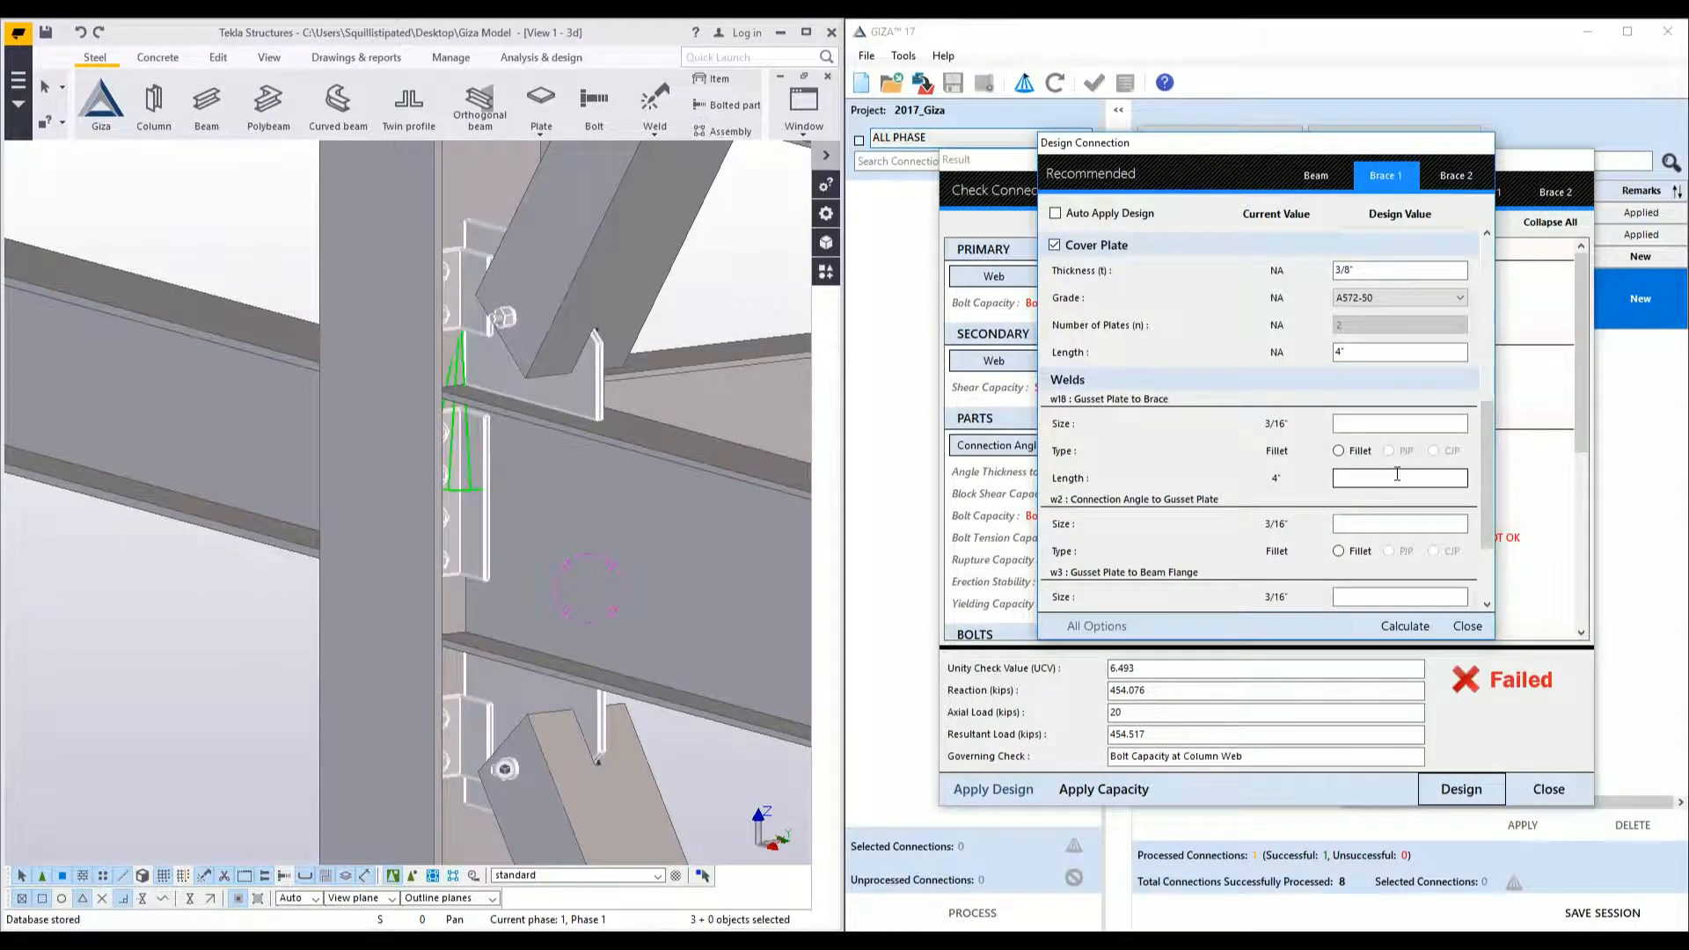
{"action": "left_click", "coordinate": [1360, 425]}
{"action": "type", "text": "8"}
{"action": "left_click", "coordinate": [1371, 478]}
{"action": "type", "text": "9"}
- Set Brace 1's gusset-plate-to-beam-flange weld to 5/16" size and 23" length
{"action": "scroll", "coordinate": [1240, 547], "scroll_direction": "down", "scroll_amount": 3}
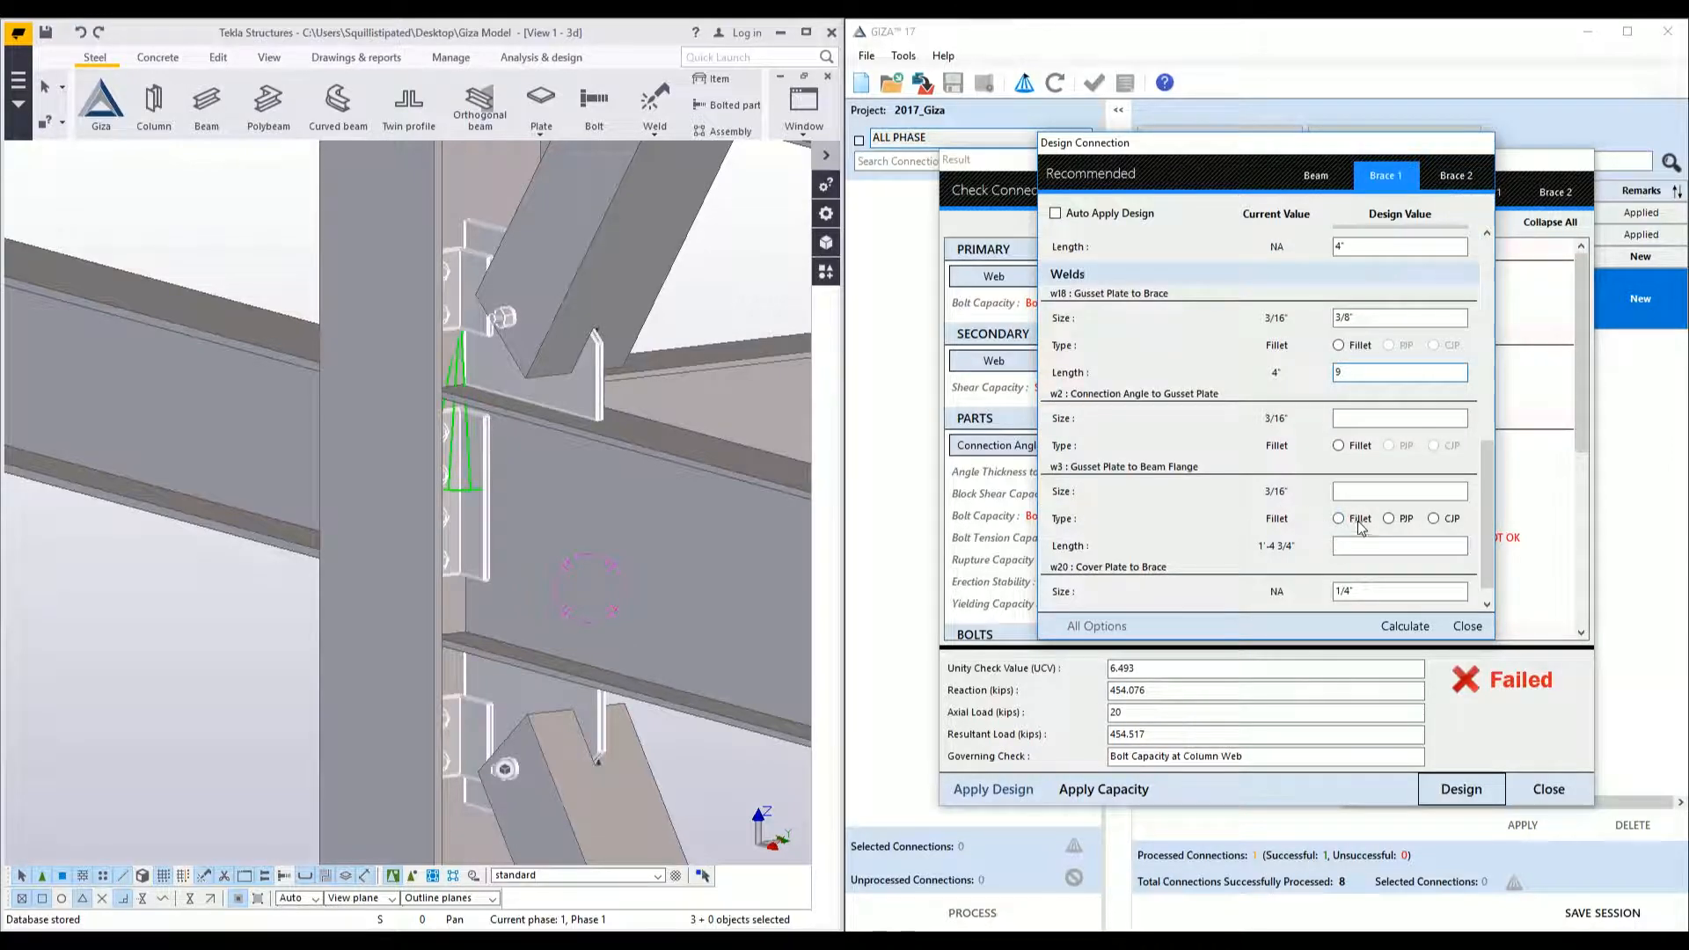
{"action": "left_click", "coordinate": [1374, 493]}
{"action": "type", "text": "5/16"}
{"action": "left_click", "coordinate": [1386, 544]}
{"action": "type", "text": "23"}
{"action": "scroll", "coordinate": [1198, 469], "scroll_direction": "down", "scroll_amount": 1}
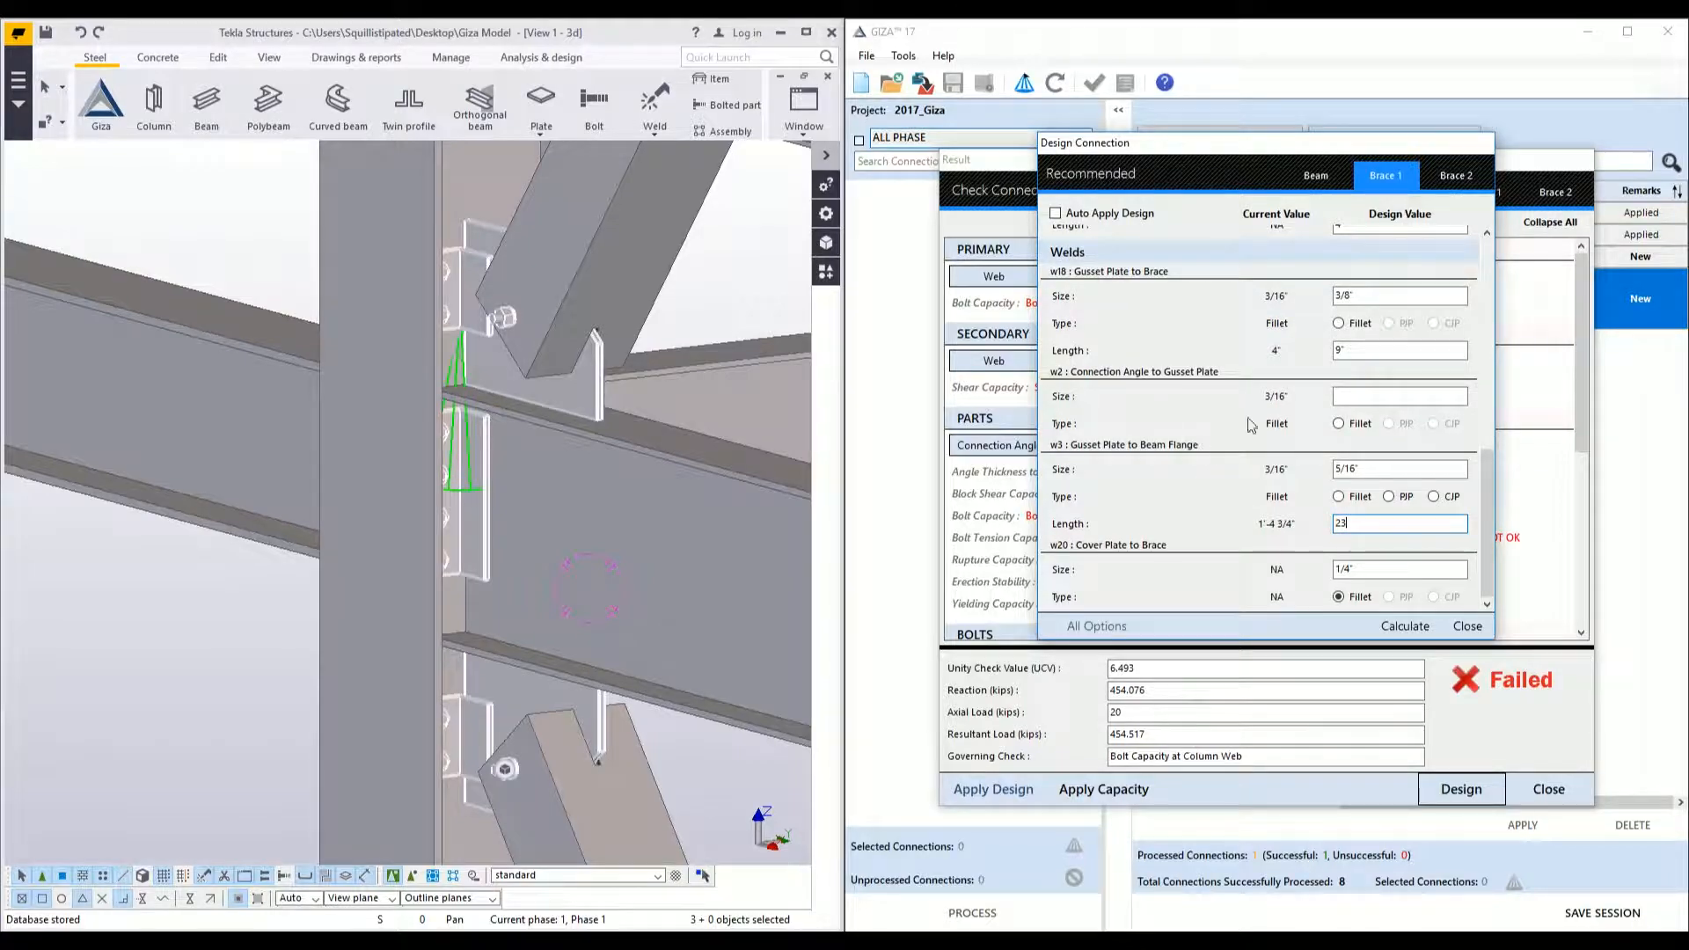
{"action": "left_click", "coordinate": [1353, 396]}
- Set Brace 2's shear load transfer to 110 kips and its connection angle size to 2L4X4X1/2
{"action": "left_click", "coordinate": [1453, 172]}
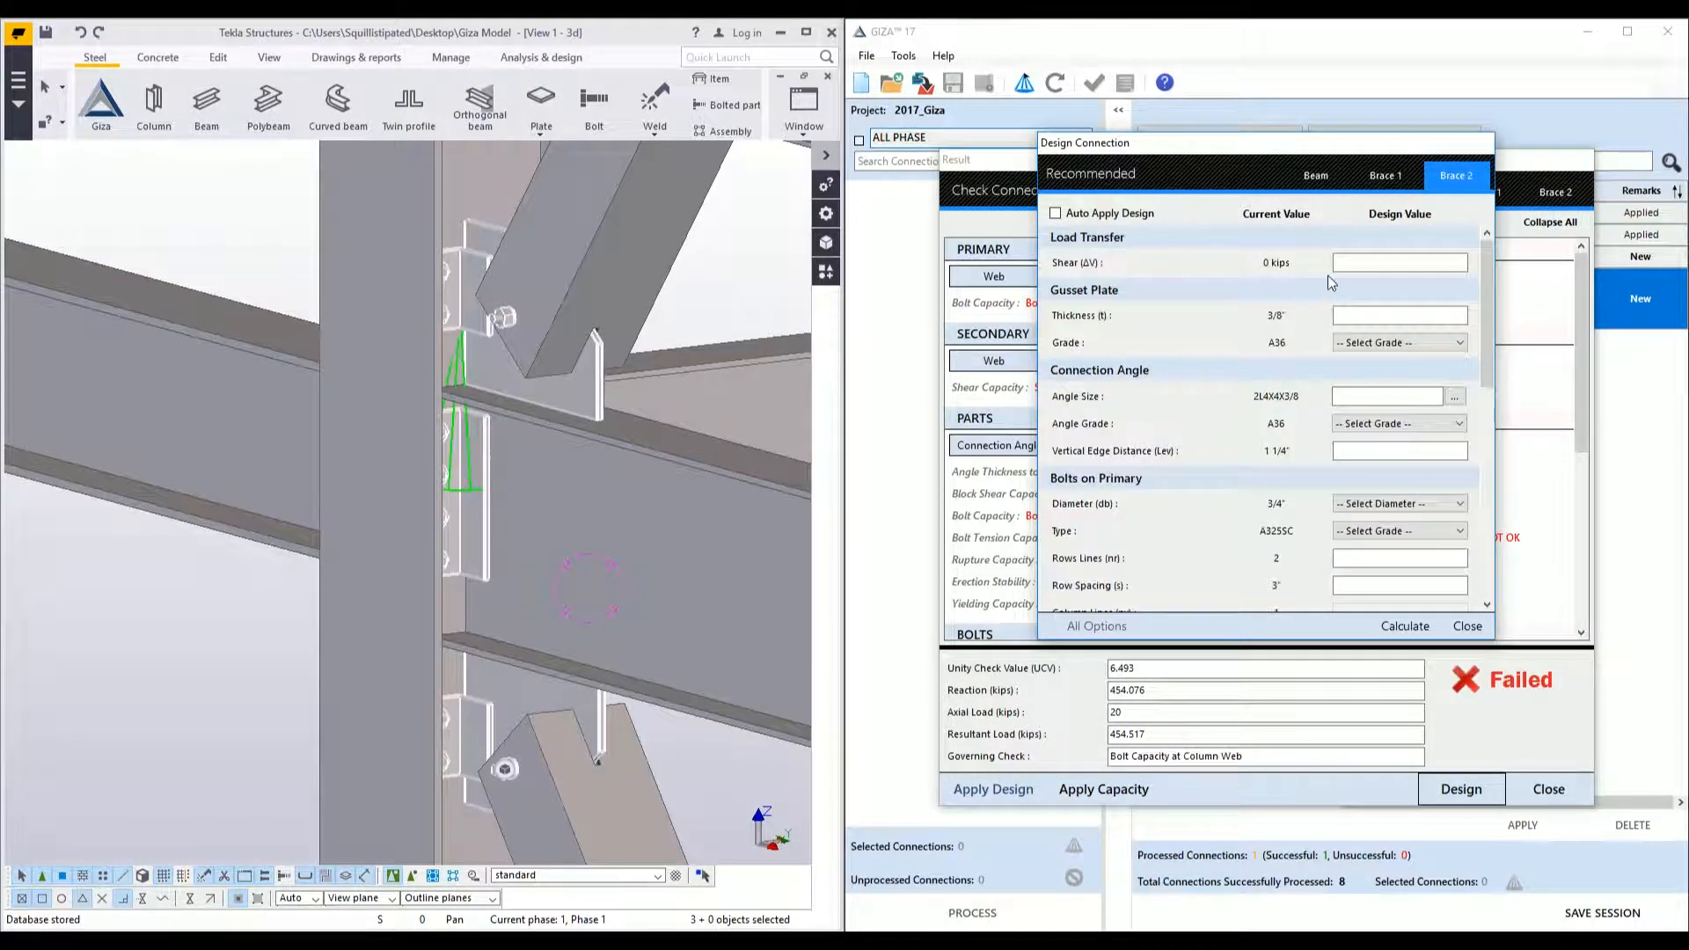
{"action": "left_click", "coordinate": [1351, 258]}
{"action": "type", "text": "110"}
{"action": "left_click", "coordinate": [1368, 316]}
{"action": "left_click", "coordinate": [1454, 397]}
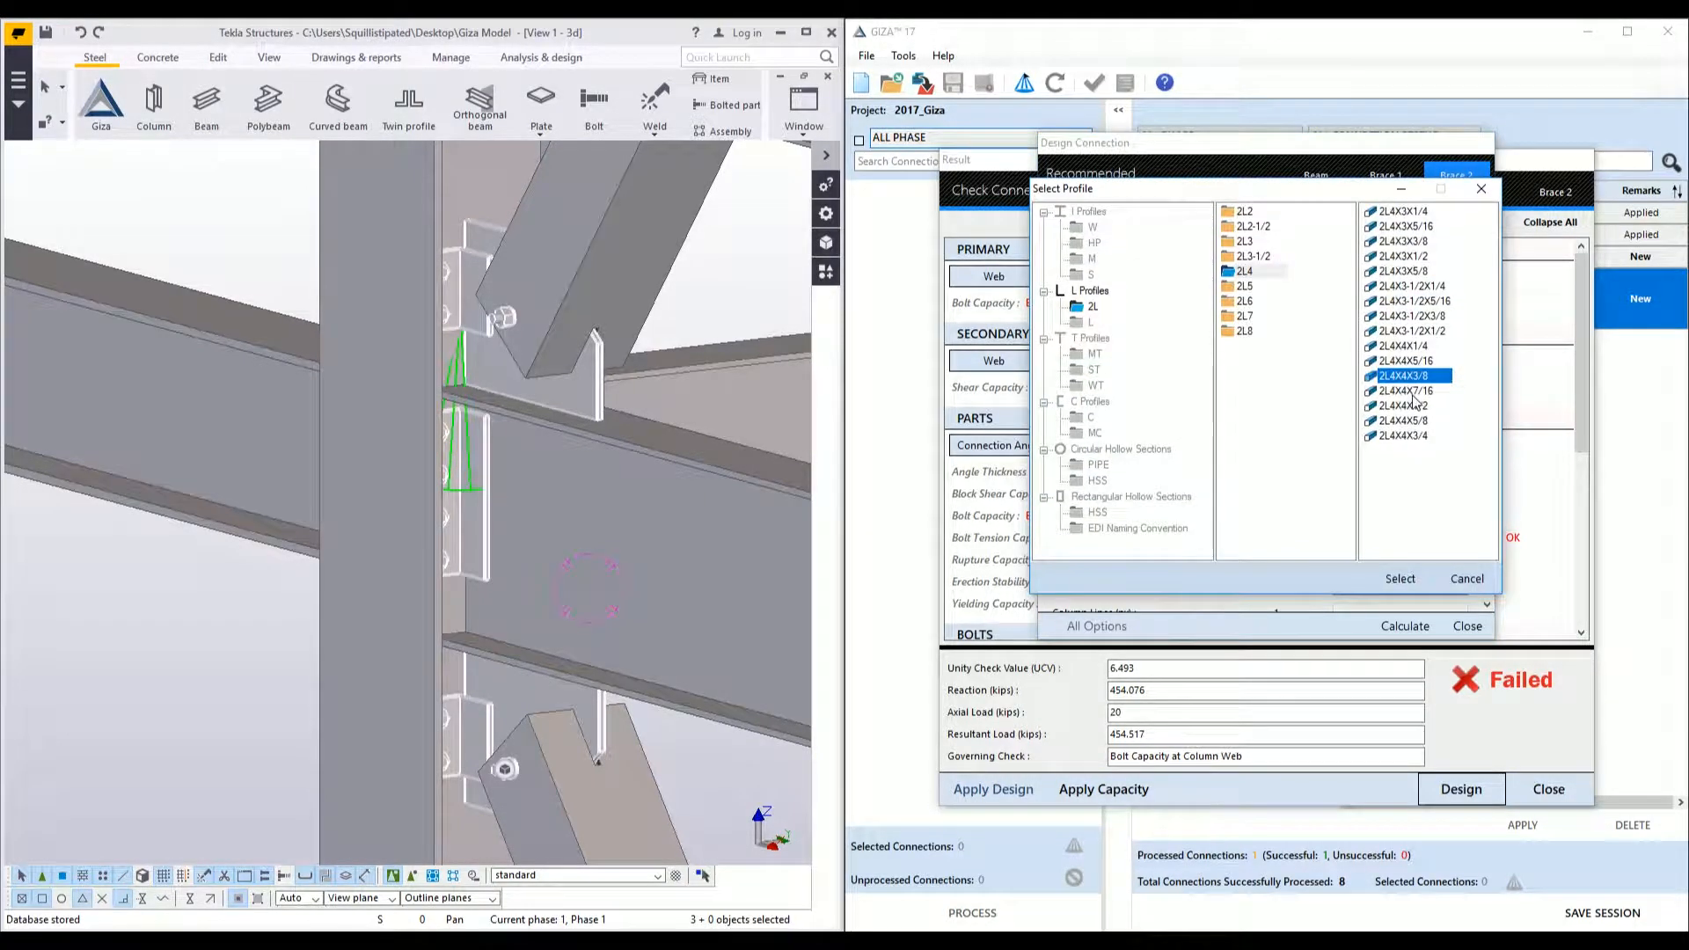
{"action": "left_click", "coordinate": [1420, 407]}
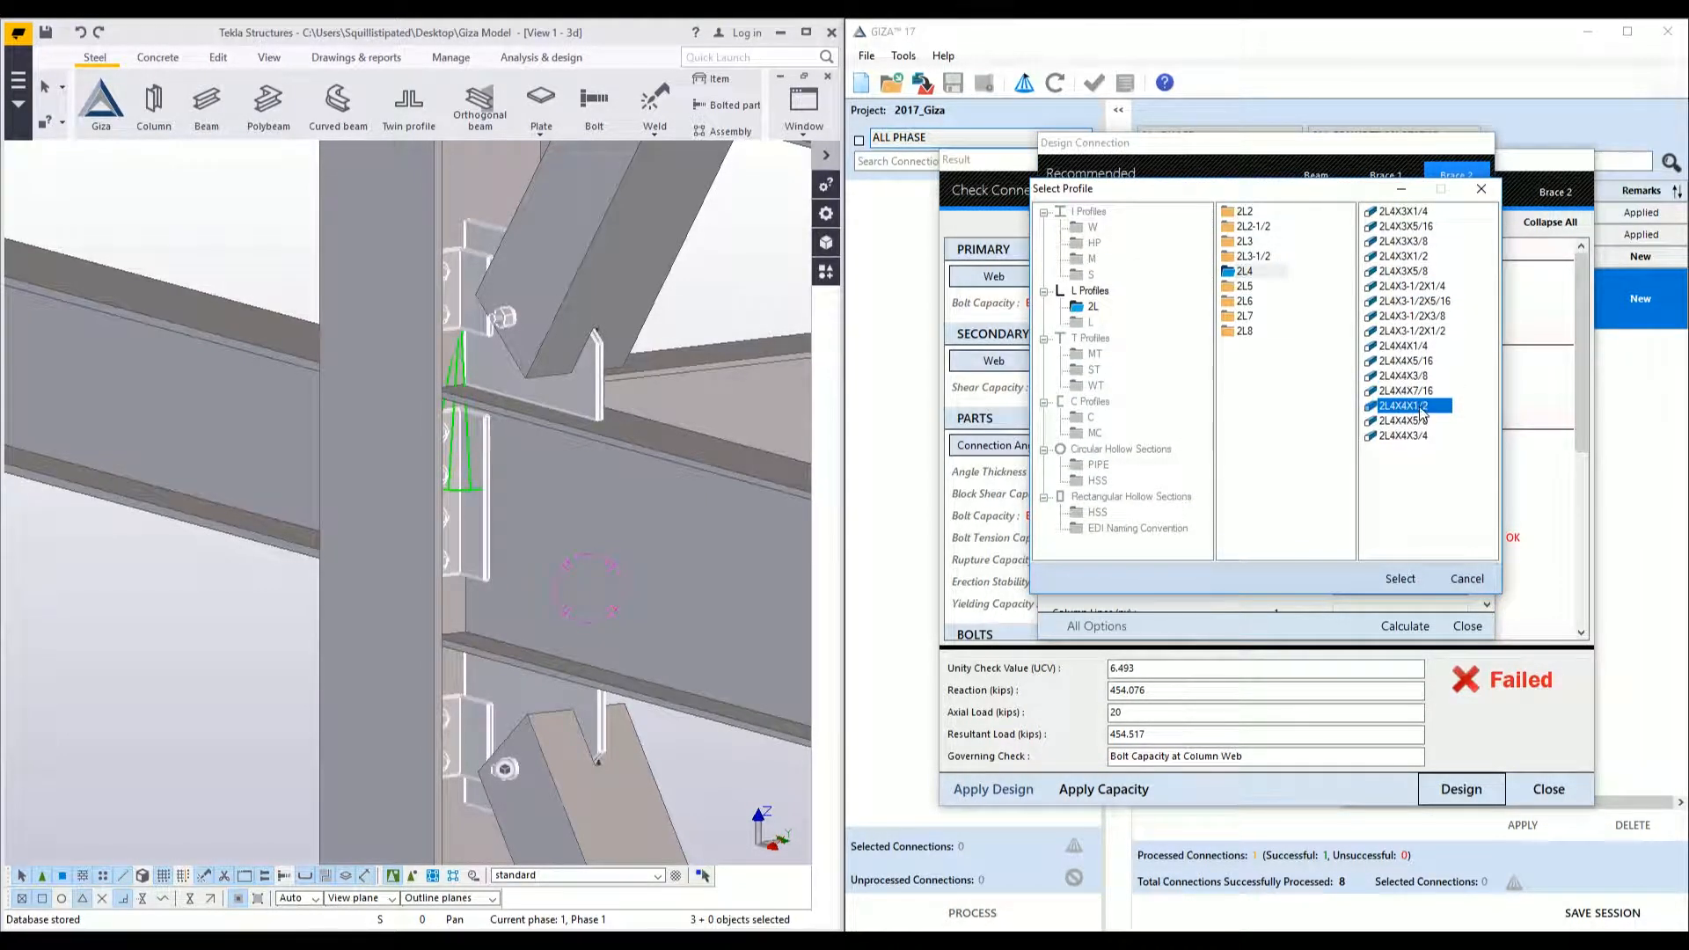
{"action": "double_click", "coordinate": [1420, 408]}
- Set Brace 2's bolts on primary to 1" diameter, type A490SC, with 5 row lines
{"action": "scroll", "coordinate": [1326, 446], "scroll_direction": "down", "scroll_amount": 3}
{"action": "left_click", "coordinate": [1383, 397]}
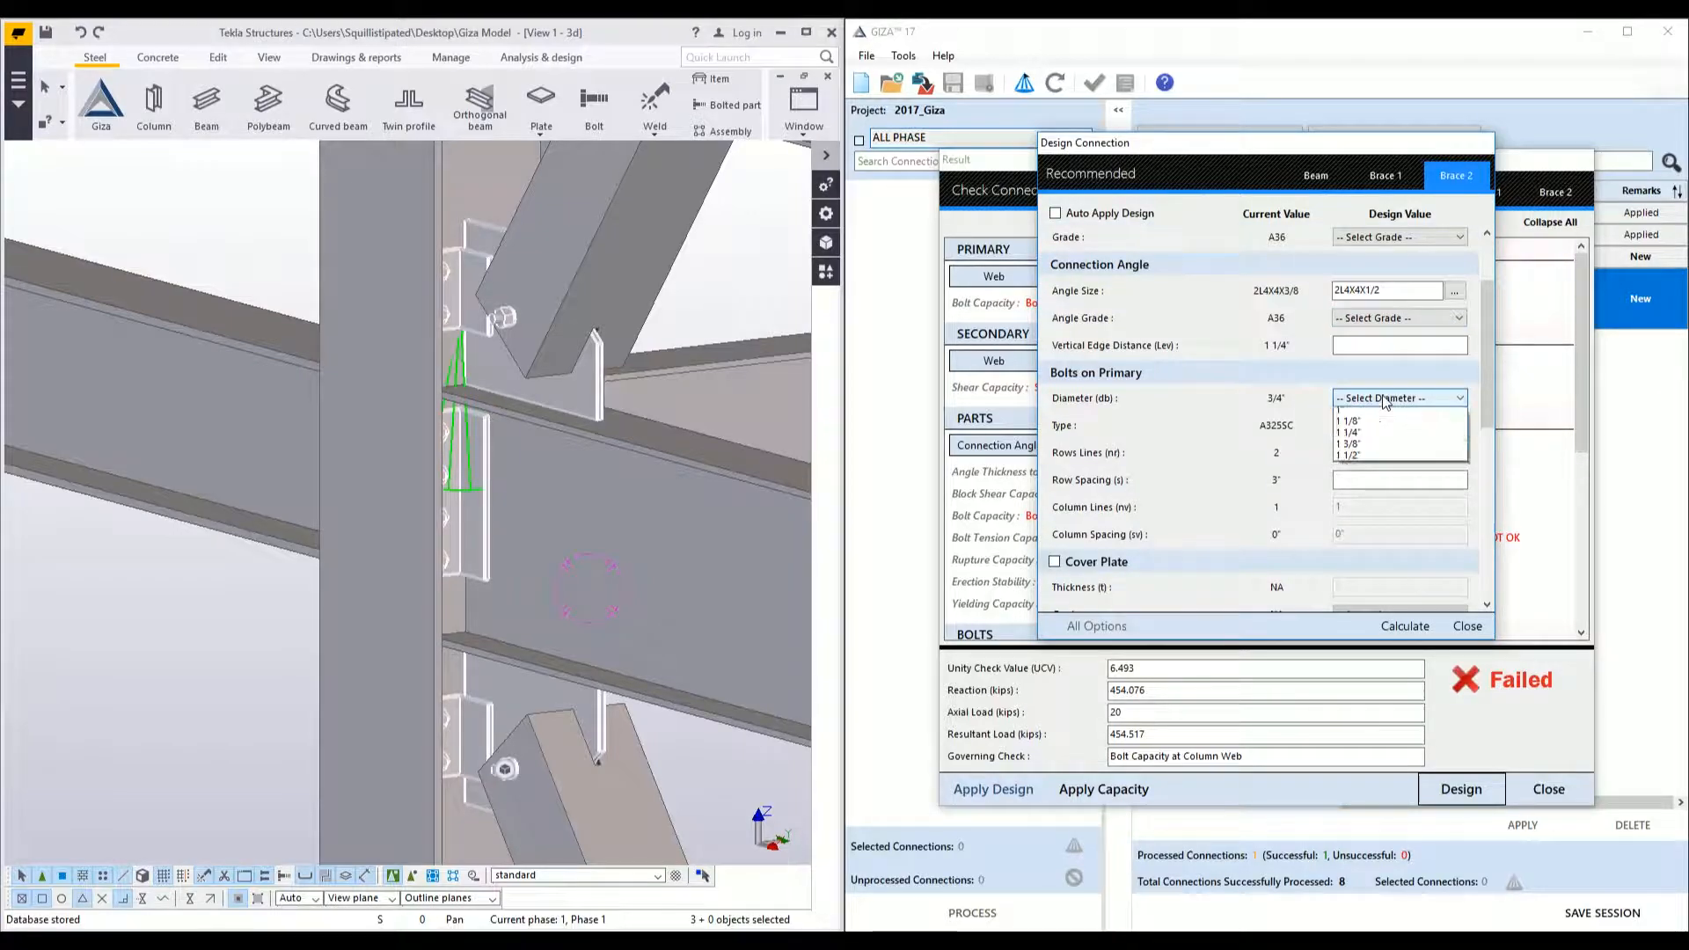
{"action": "left_click", "coordinate": [1359, 468]}
{"action": "left_click", "coordinate": [1363, 427]}
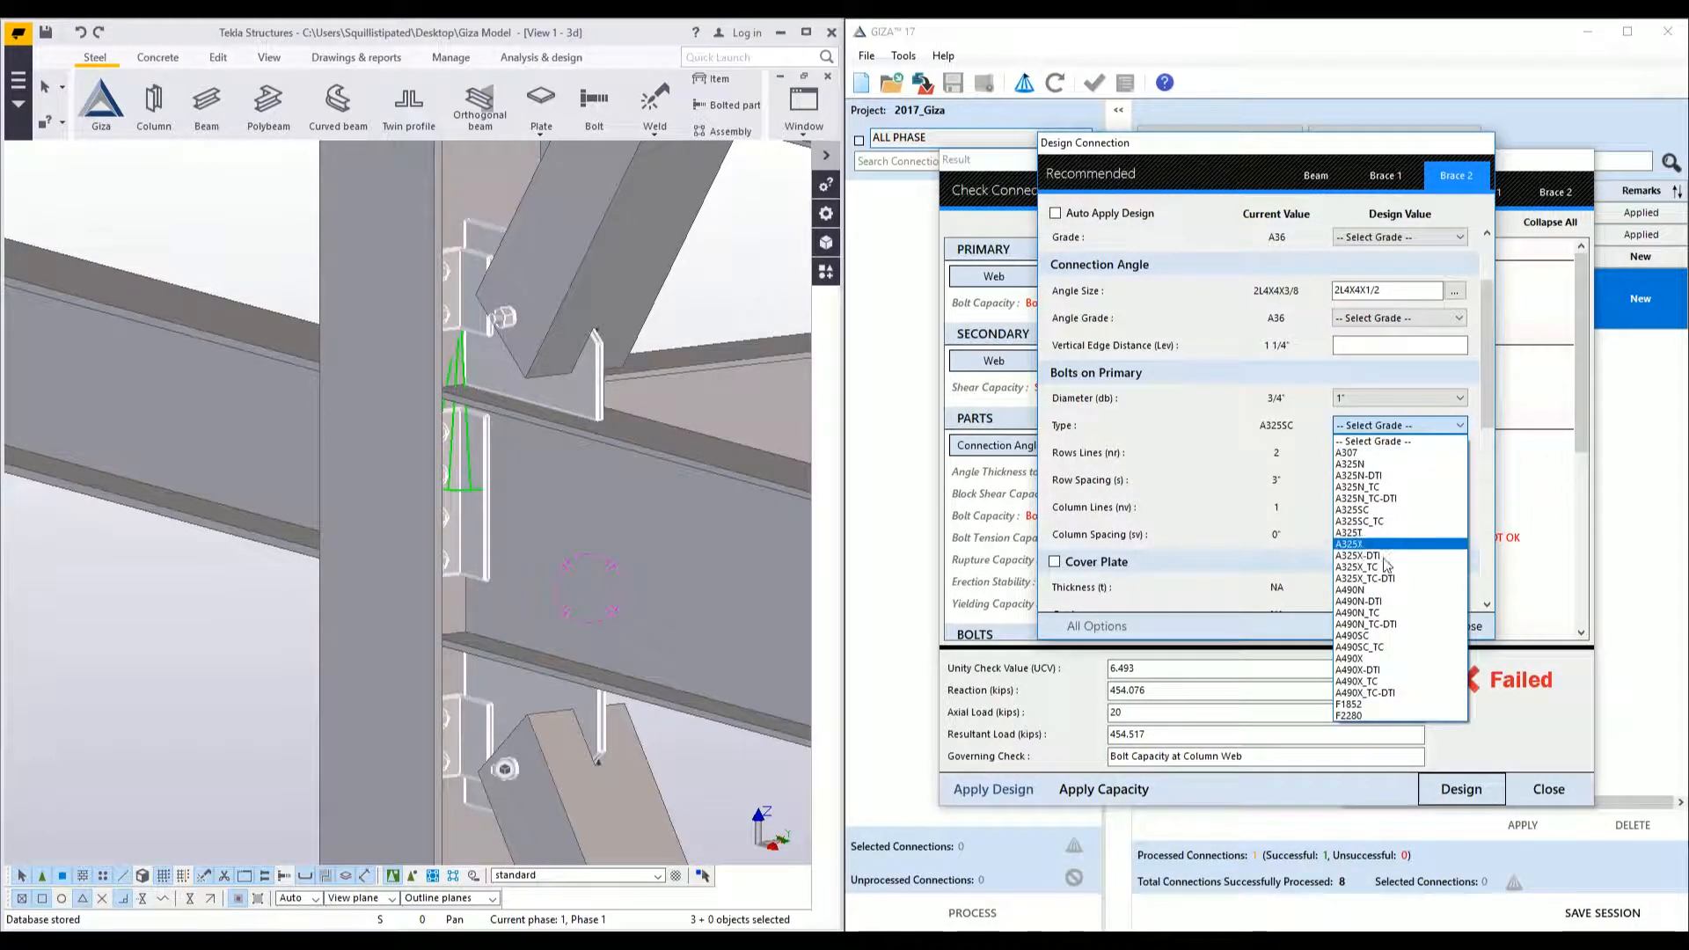
{"action": "left_click", "coordinate": [1354, 635]}
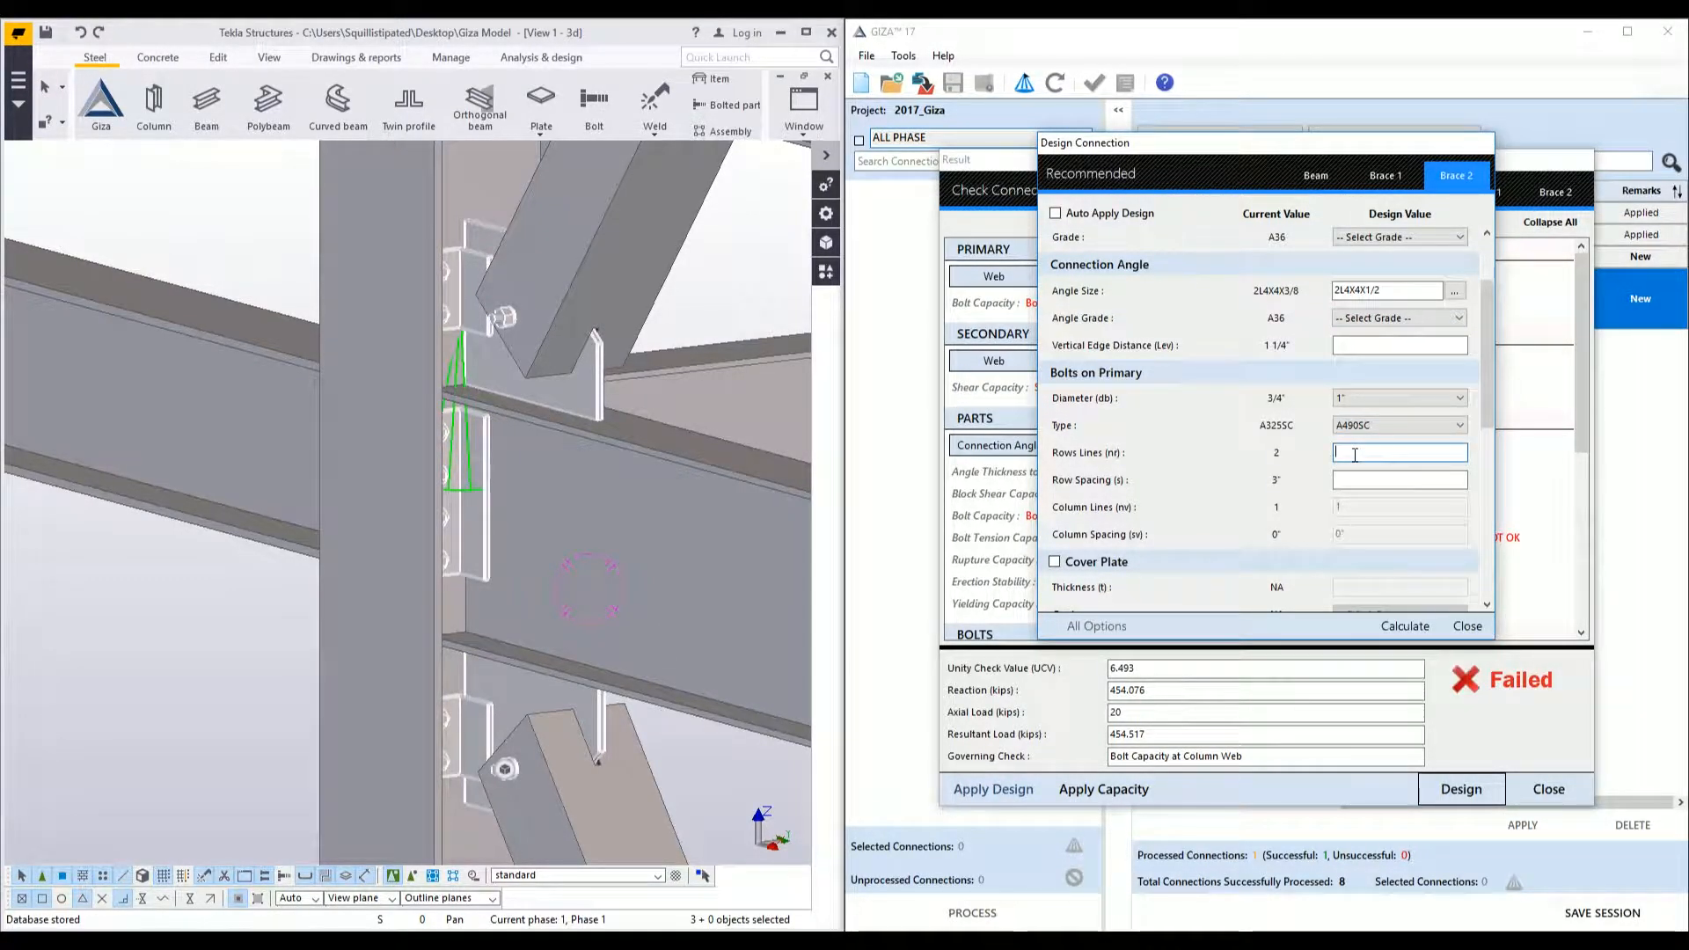
{"action": "type", "text": "5"}
- Set Brace 2's gusset-plate-to-brace weld to 3/8" size and 11" length, and its gusset-plate-to-beam-flange weld size to 5/16"
{"action": "scroll", "coordinate": [1353, 498], "scroll_direction": "down", "scroll_amount": 5}
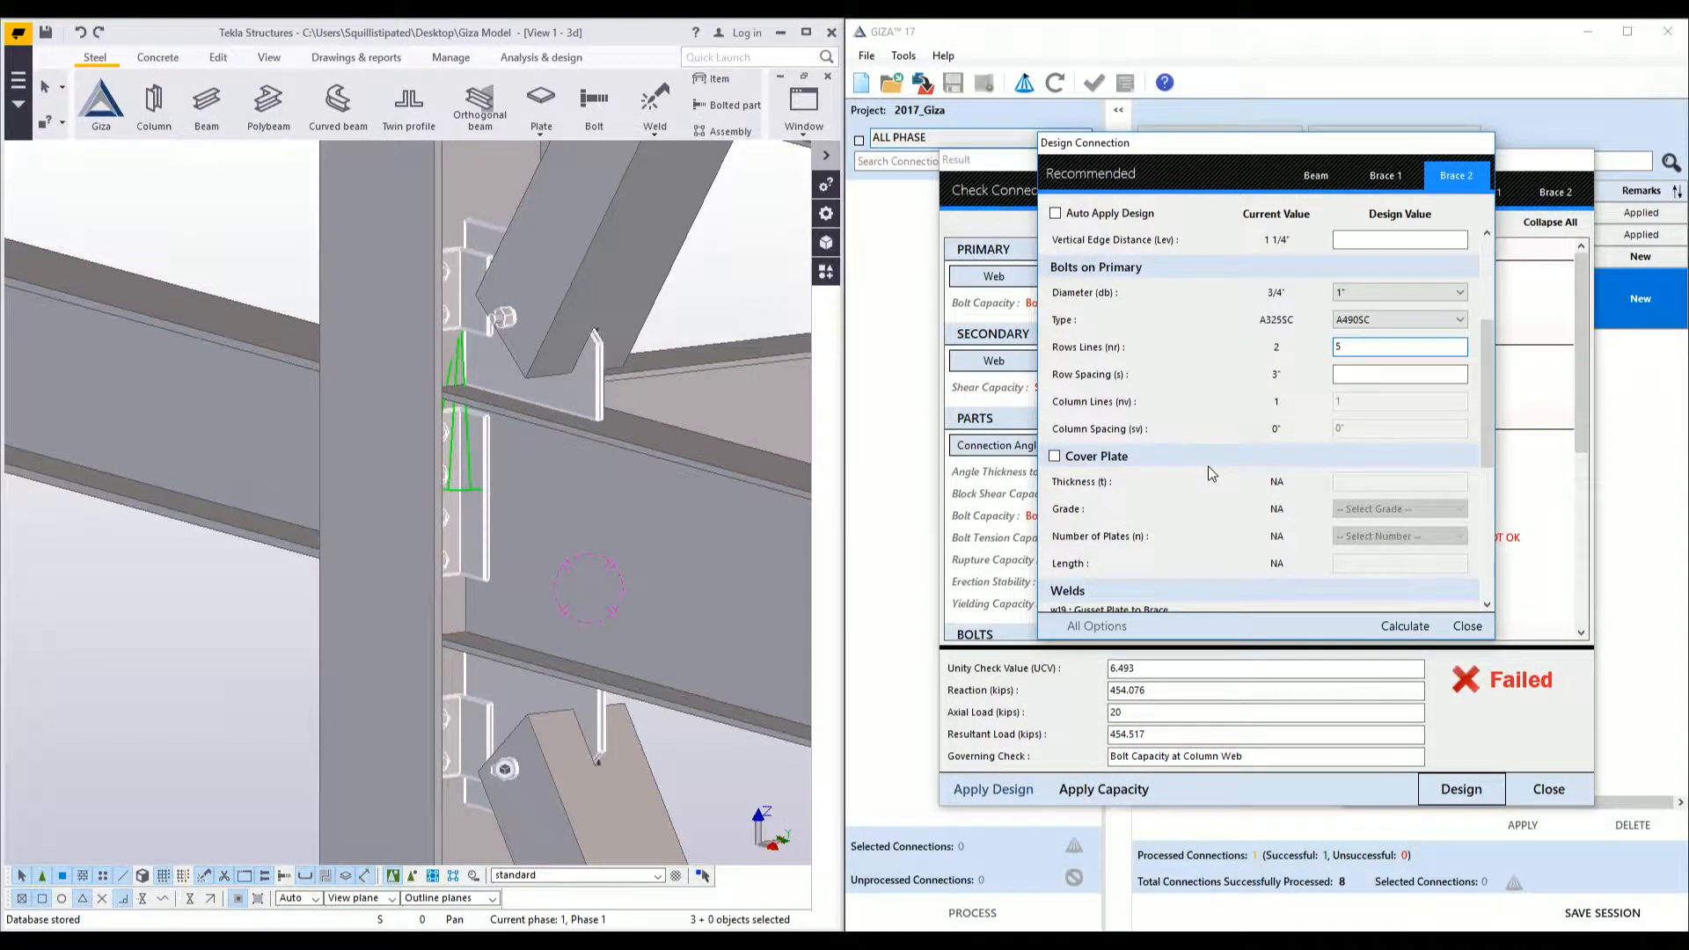
{"action": "scroll", "coordinate": [1208, 473], "scroll_direction": "down", "scroll_amount": 1}
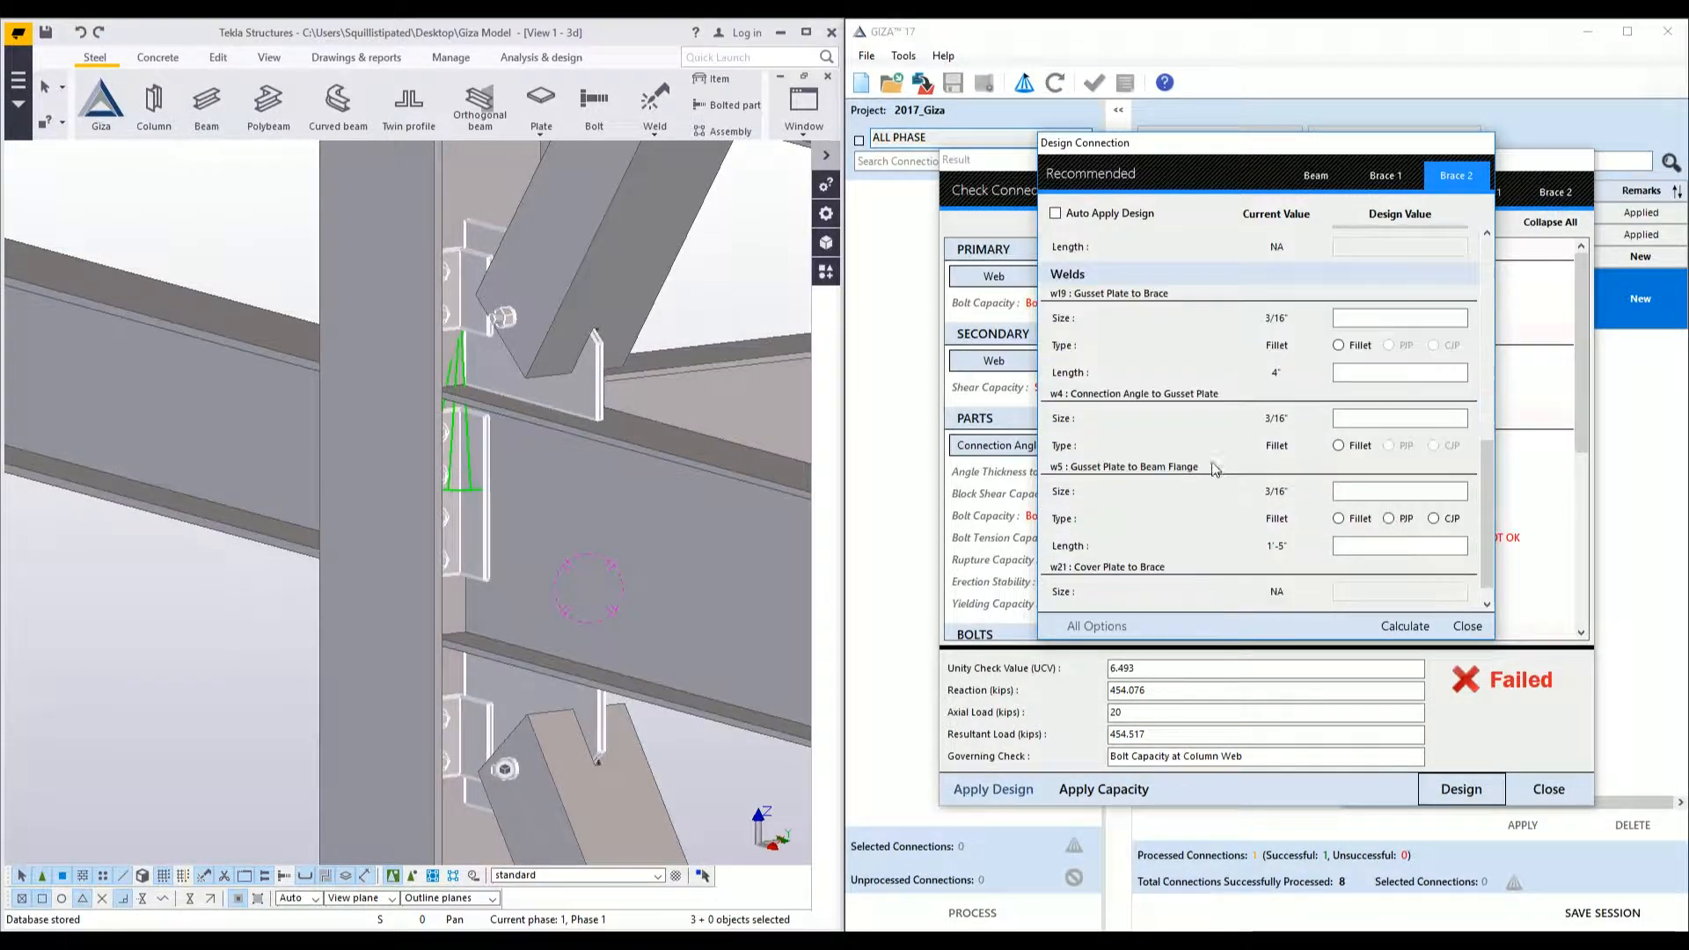
{"action": "left_click", "coordinate": [1371, 322]}
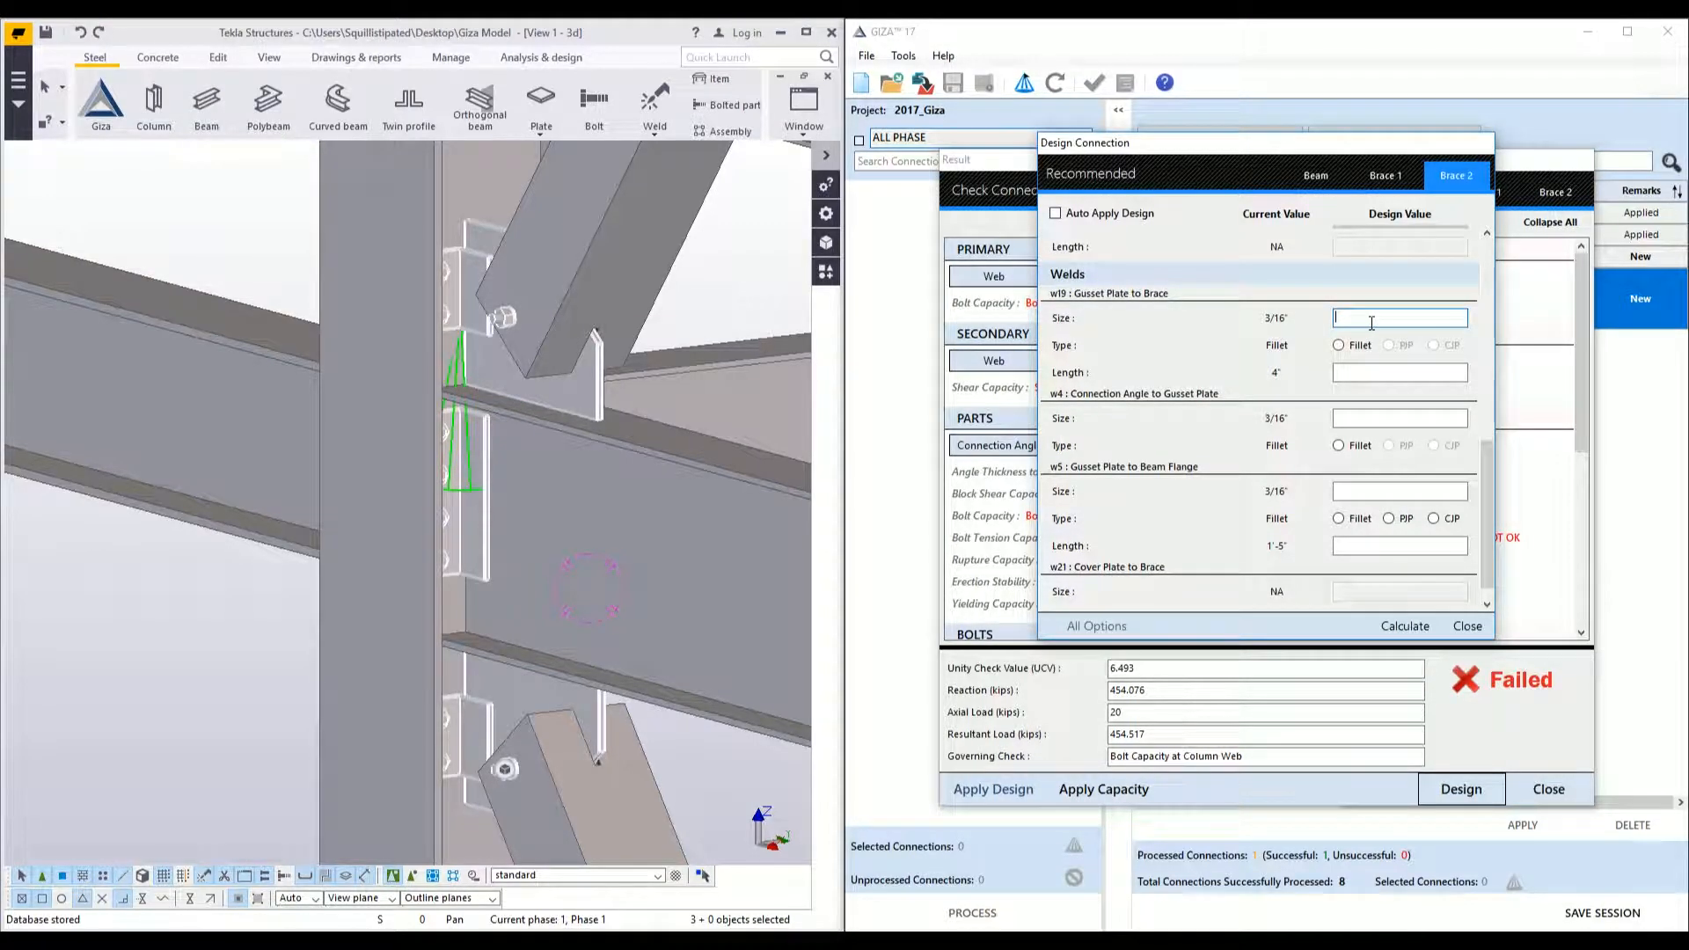
{"action": "type", "text": "3/8"}
{"action": "left_click", "coordinate": [1400, 373]}
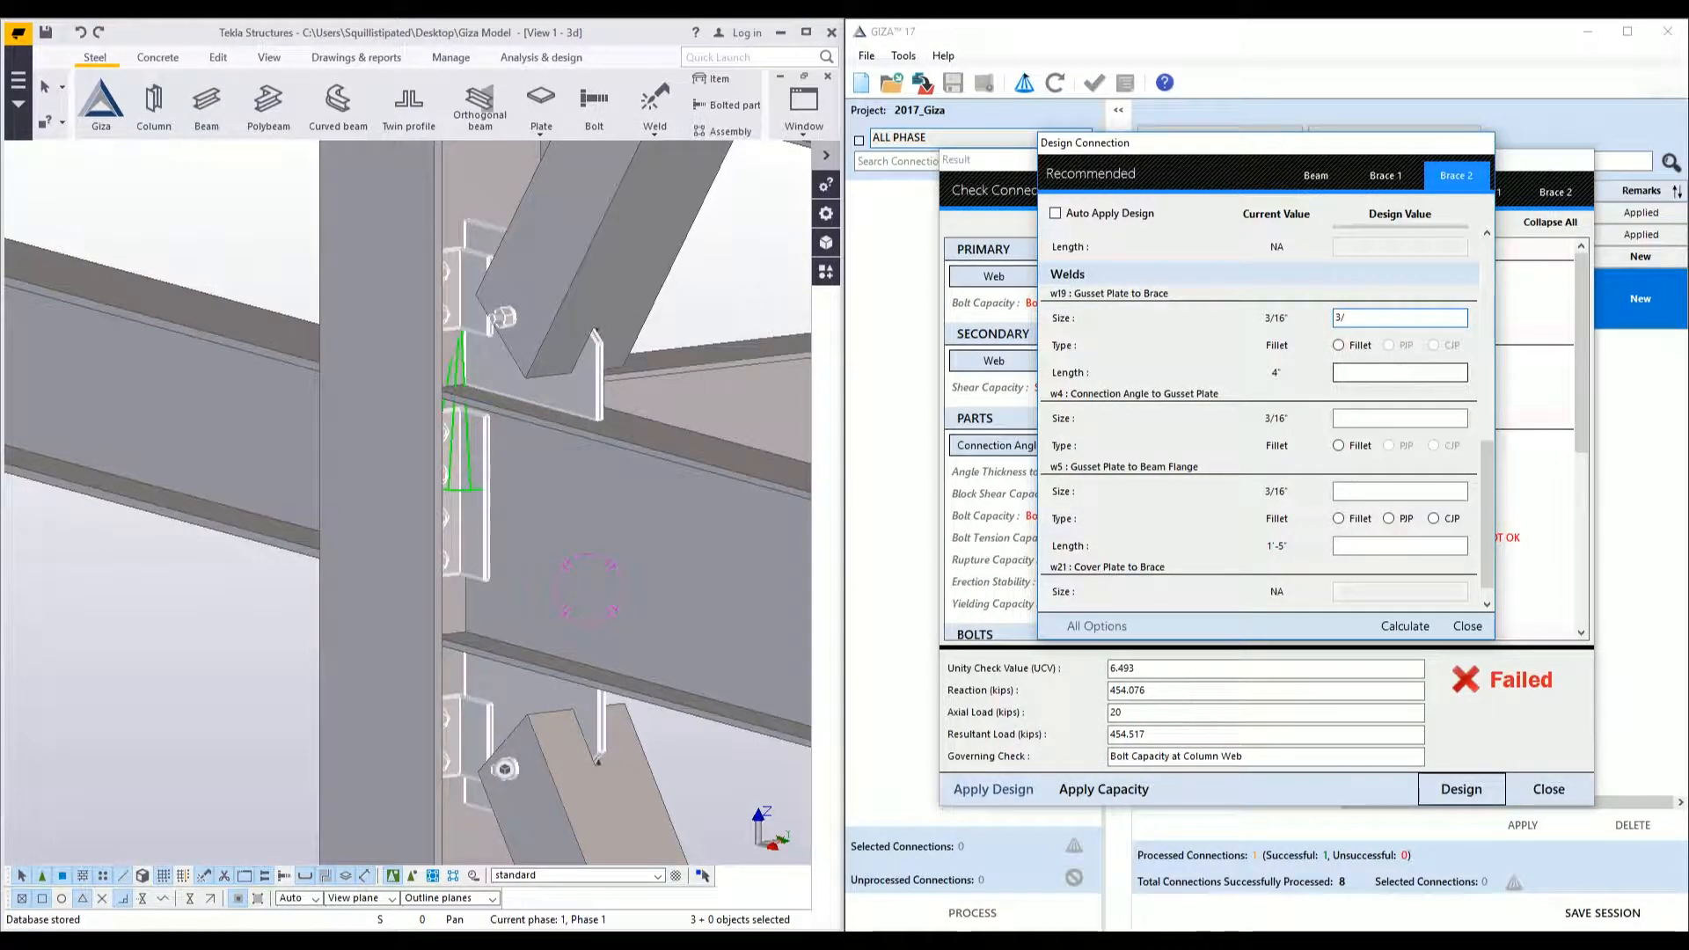
{"action": "type", "text": "11"}
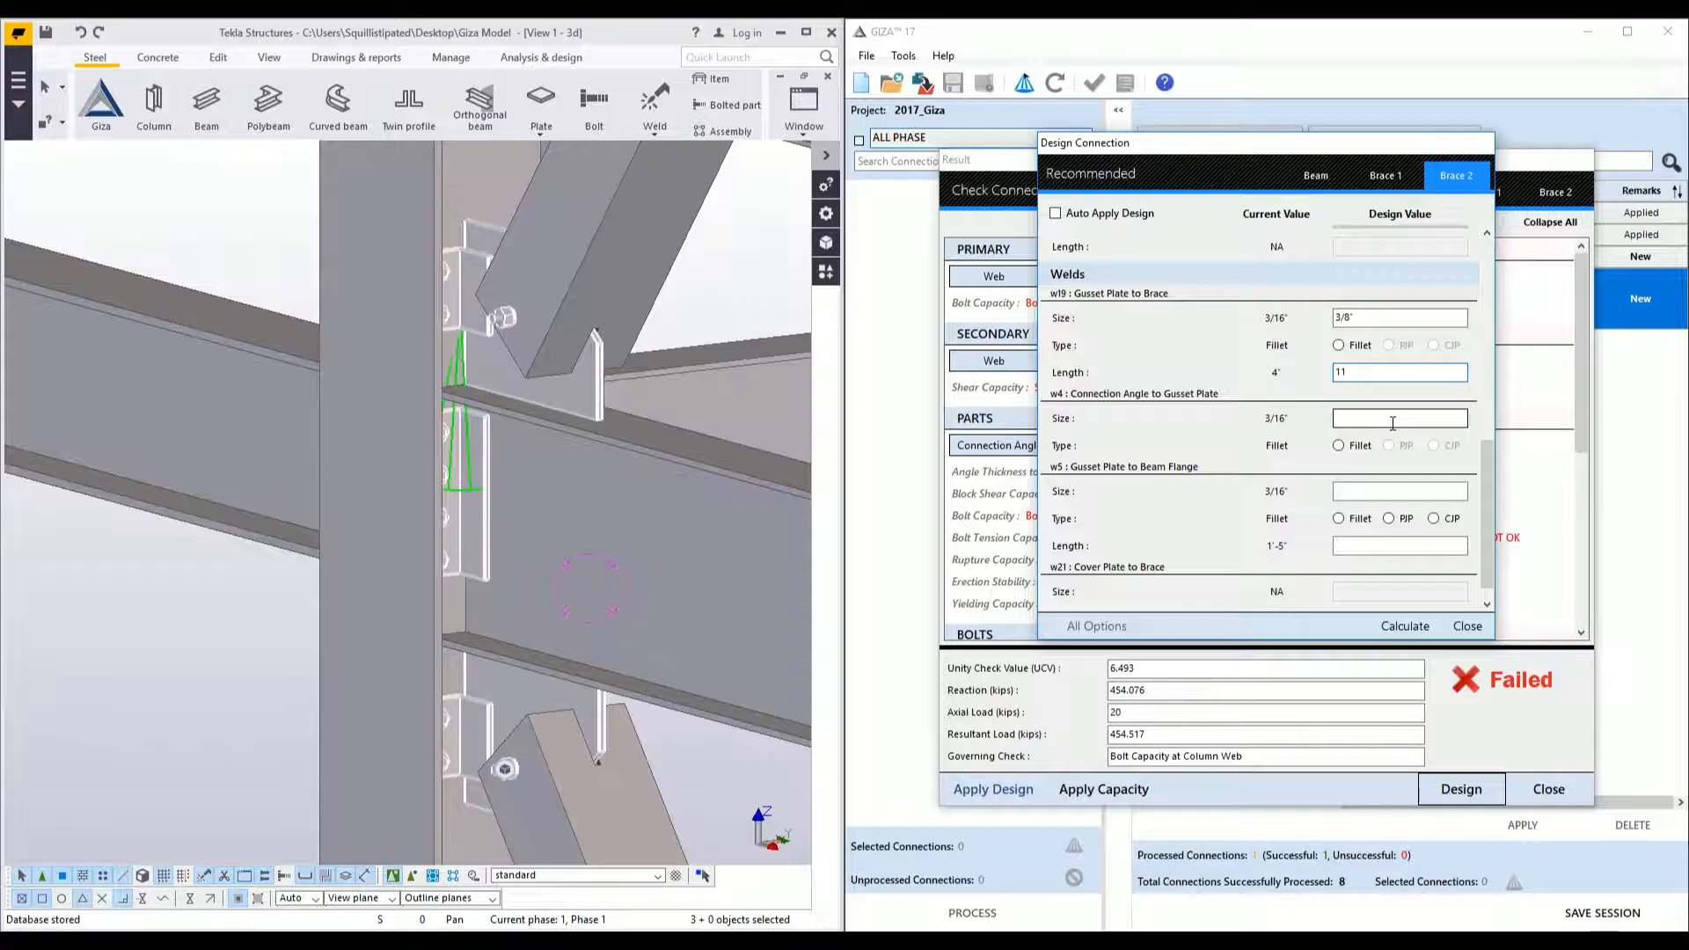
{"action": "left_click", "coordinate": [1392, 419]}
{"action": "left_click", "coordinate": [1383, 492]}
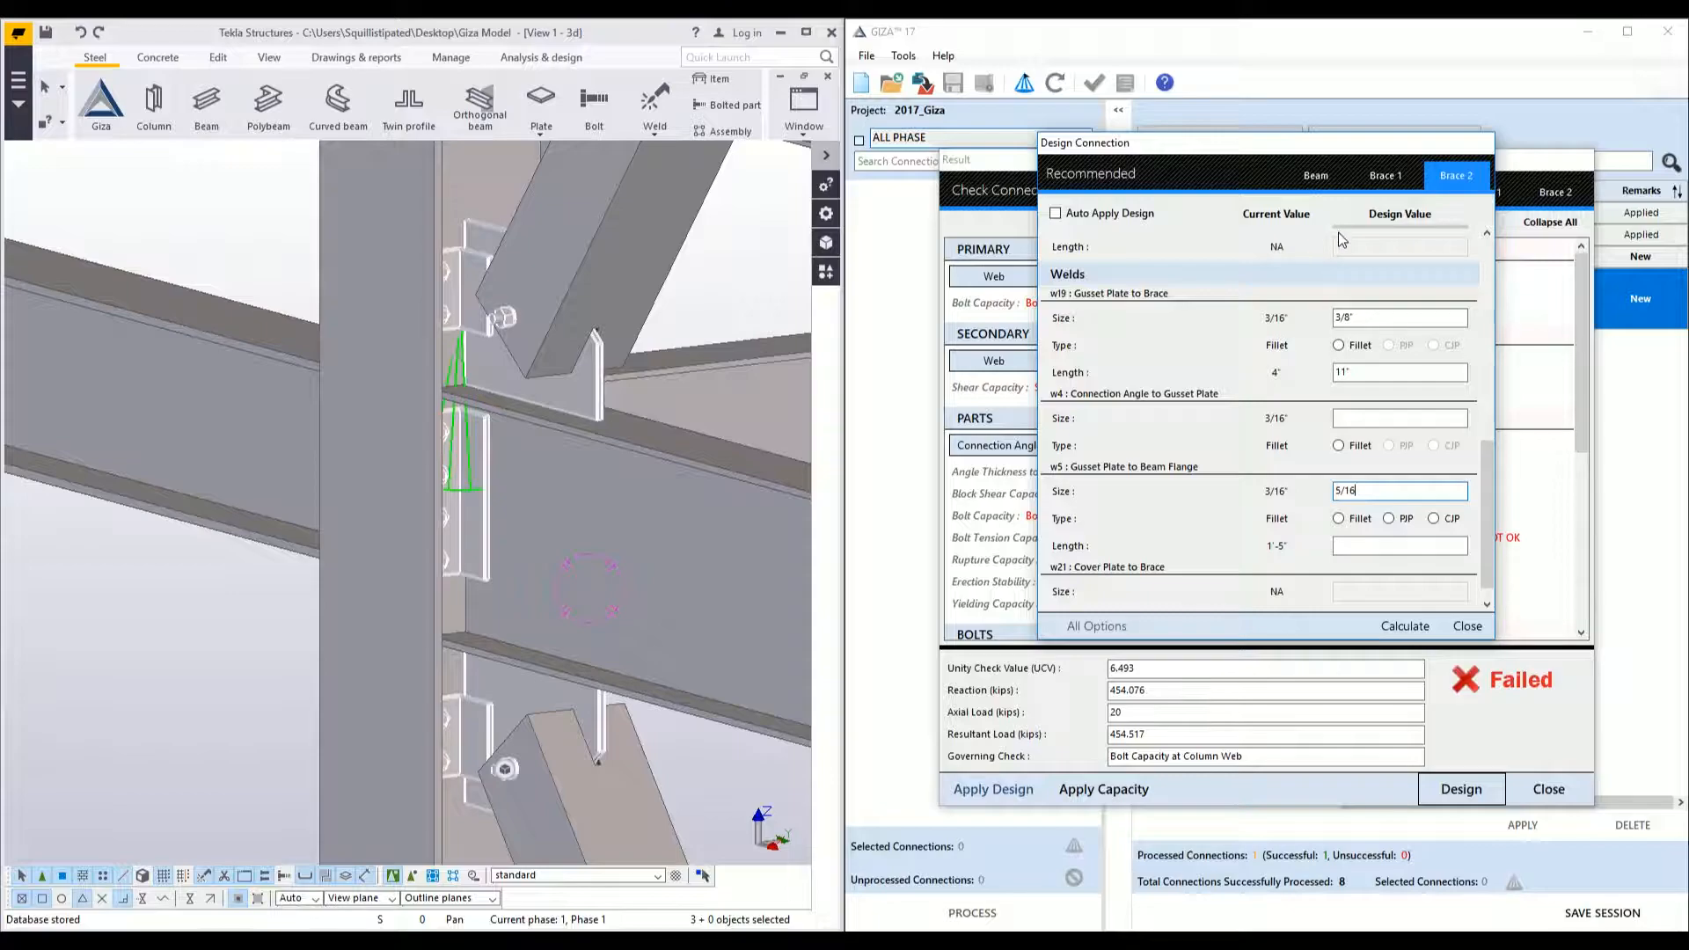
- Set the connection-angle-to-gusset-plate weld size to 1/4" for both Brace 2 and Brace 1, and calculate the design
{"action": "left_click", "coordinate": [1409, 415]}
{"action": "type", "text": "1/4"}
{"action": "left_click", "coordinate": [1385, 175]}
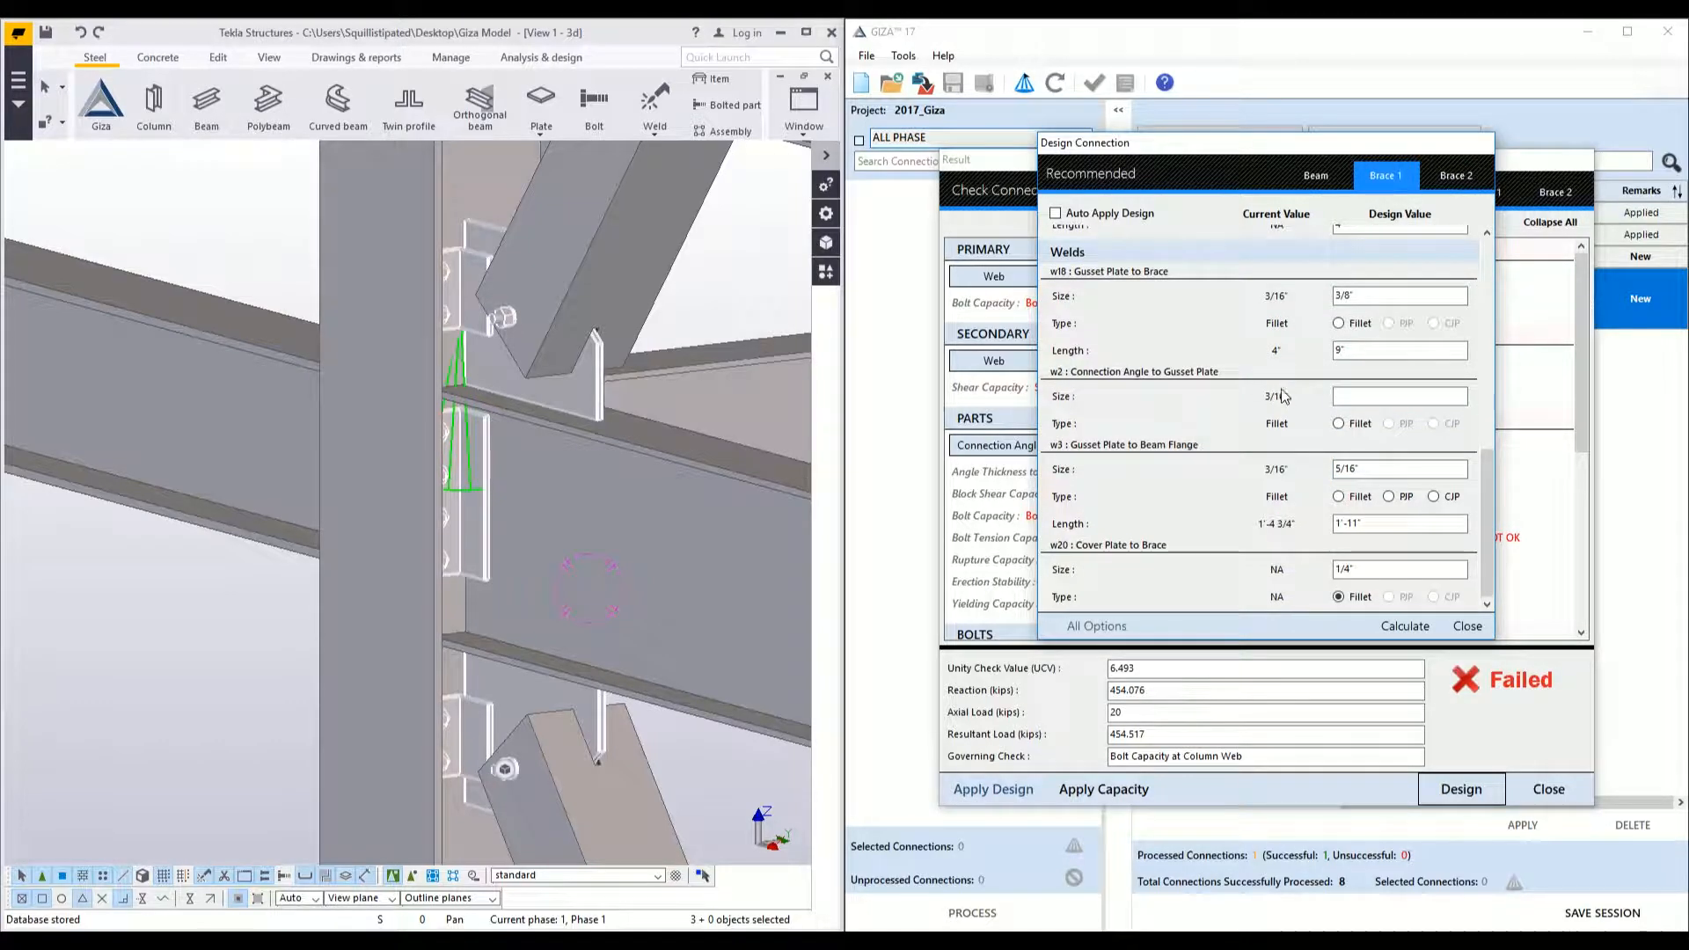
{"action": "left_click", "coordinate": [1354, 393]}
{"action": "type", "text": "1/4"}
{"action": "left_click", "coordinate": [1405, 624]}
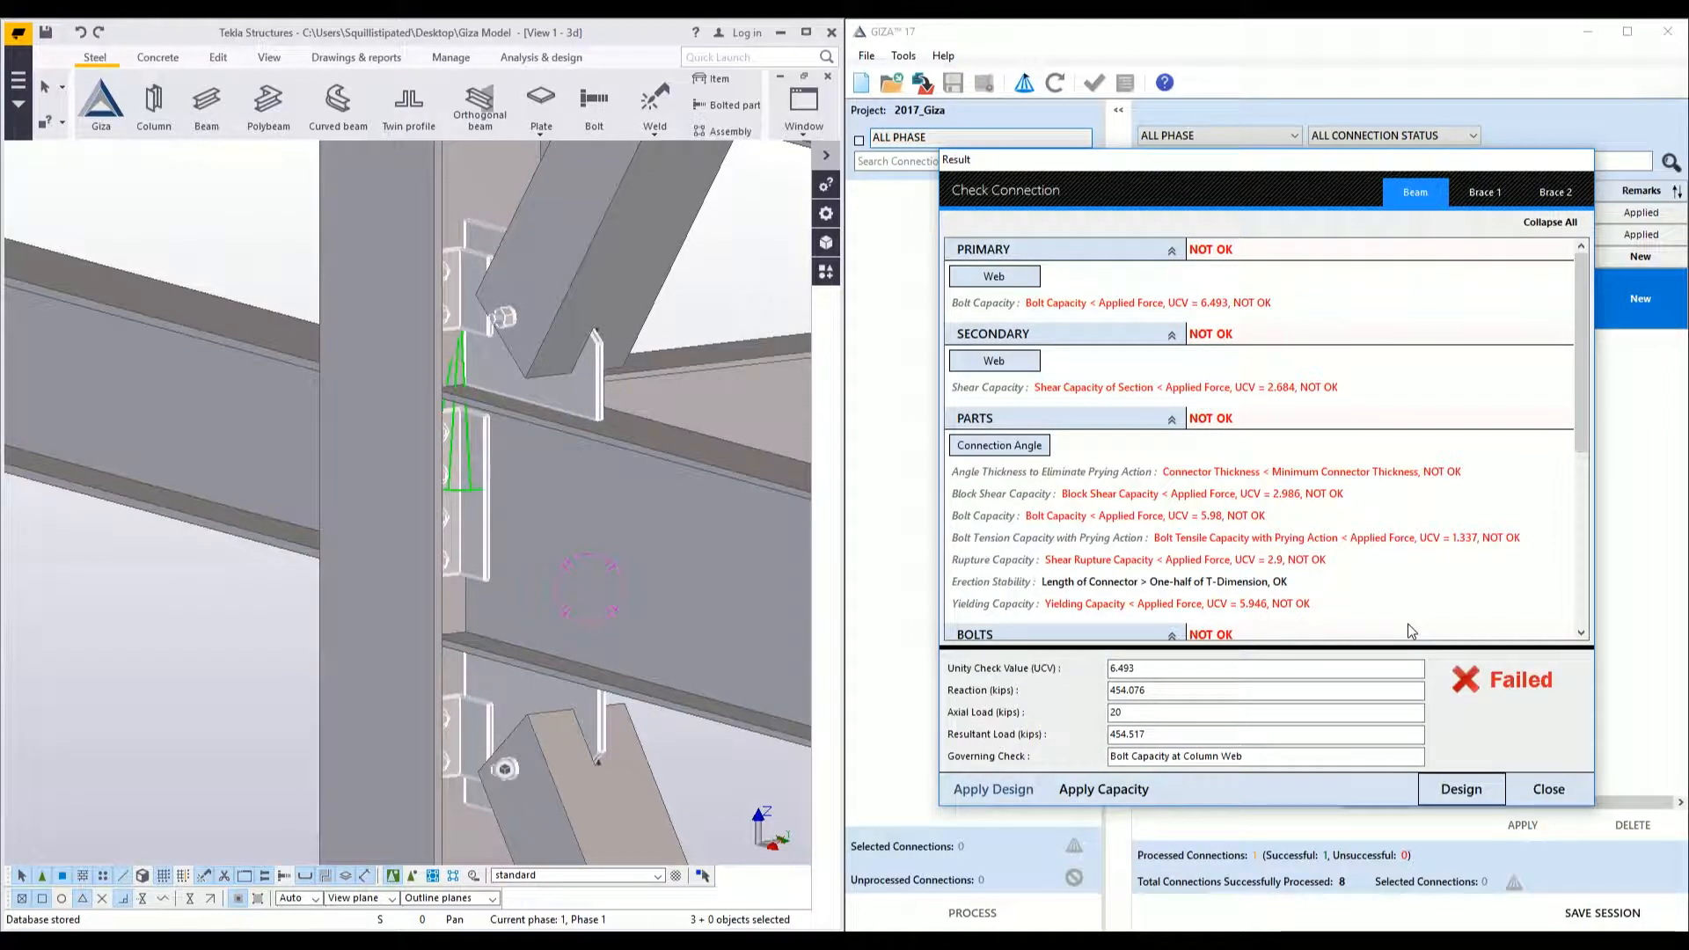
- Review the recalculated check results of the beam and Brace 1
{"action": "key", "text": "ctrl+Tab"}
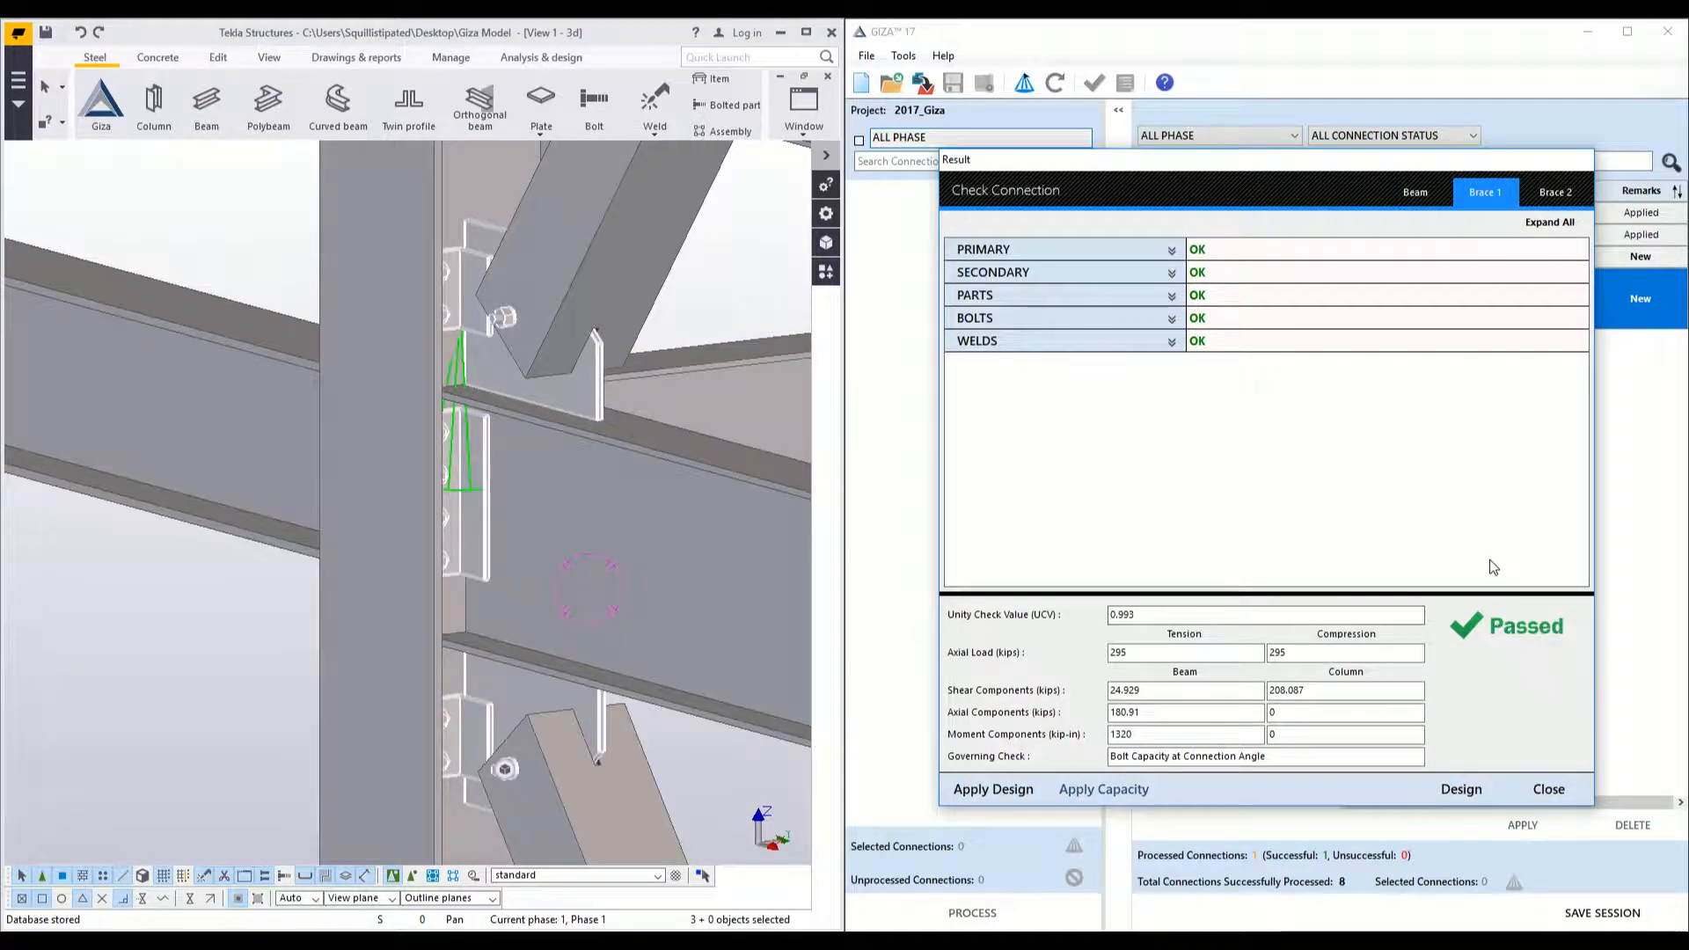
{"action": "key", "text": "ctrl+Tab"}
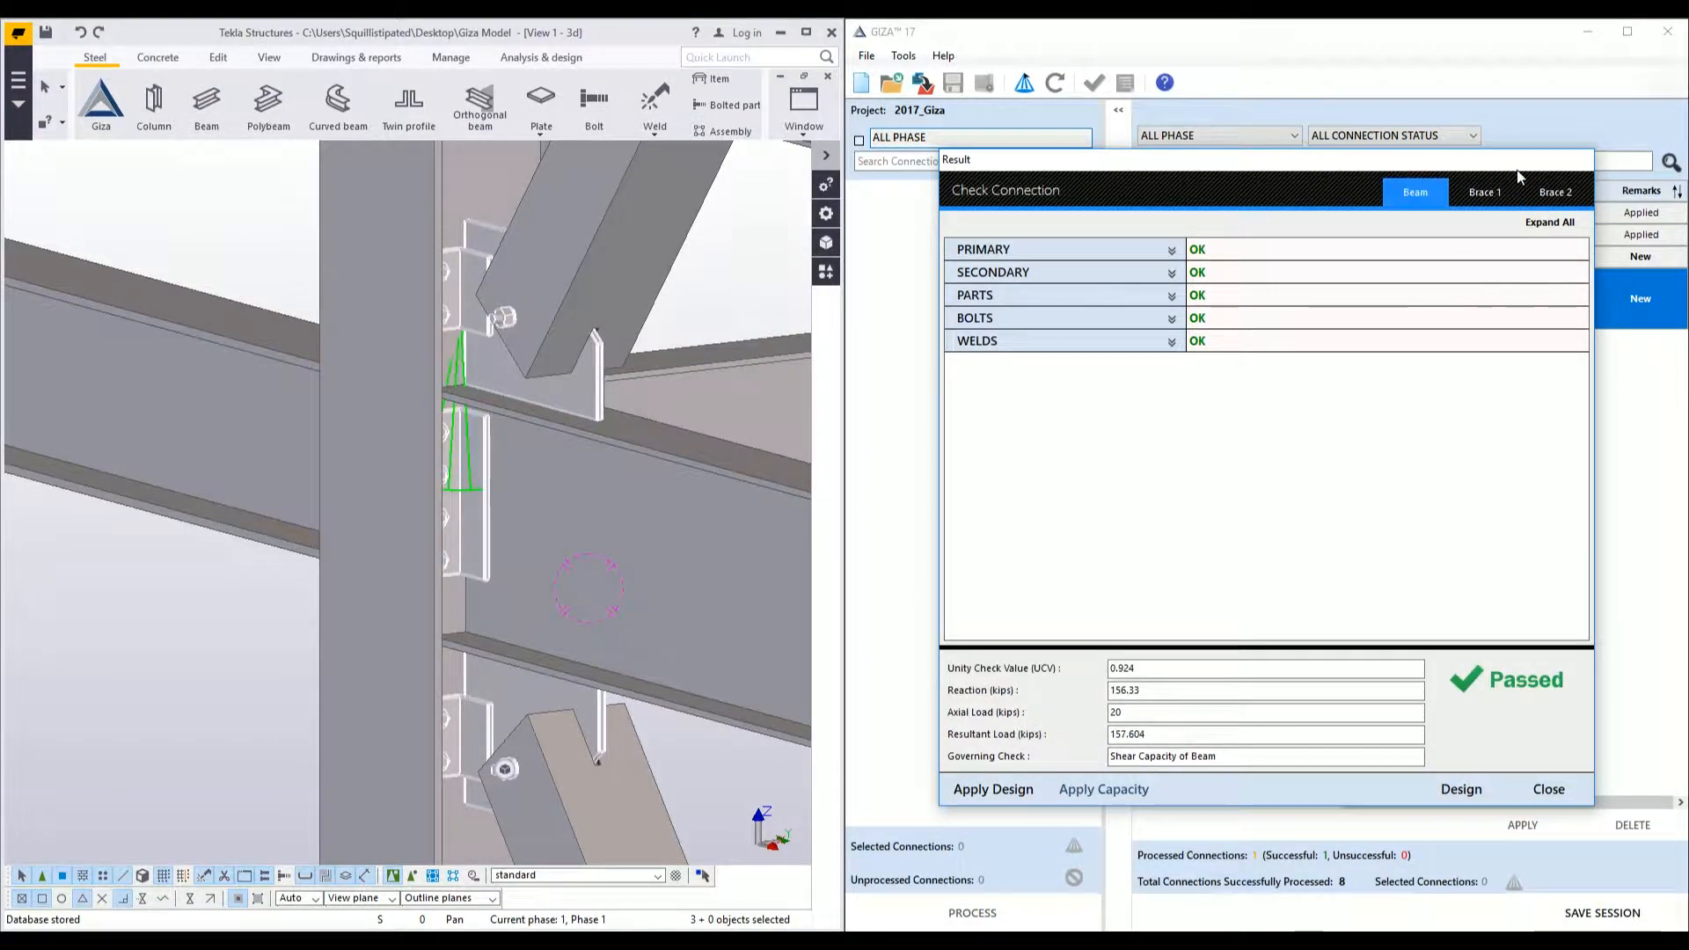
{"action": "key", "text": "ctrl+Tab"}
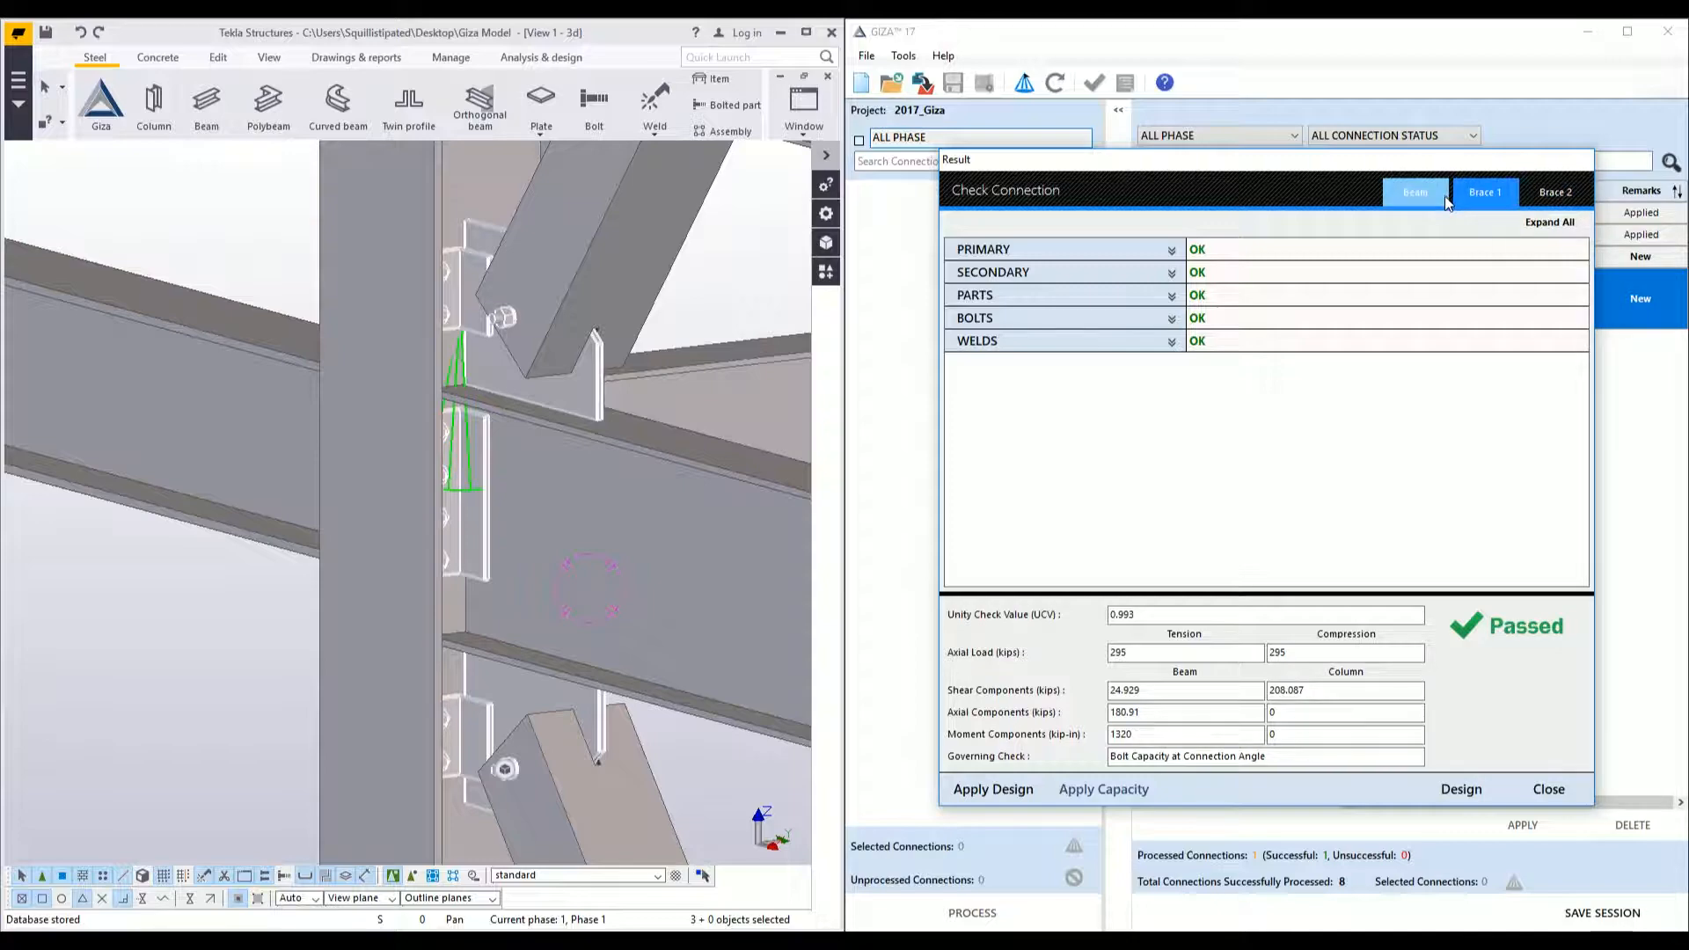
{"action": "left_click", "coordinate": [1480, 196]}
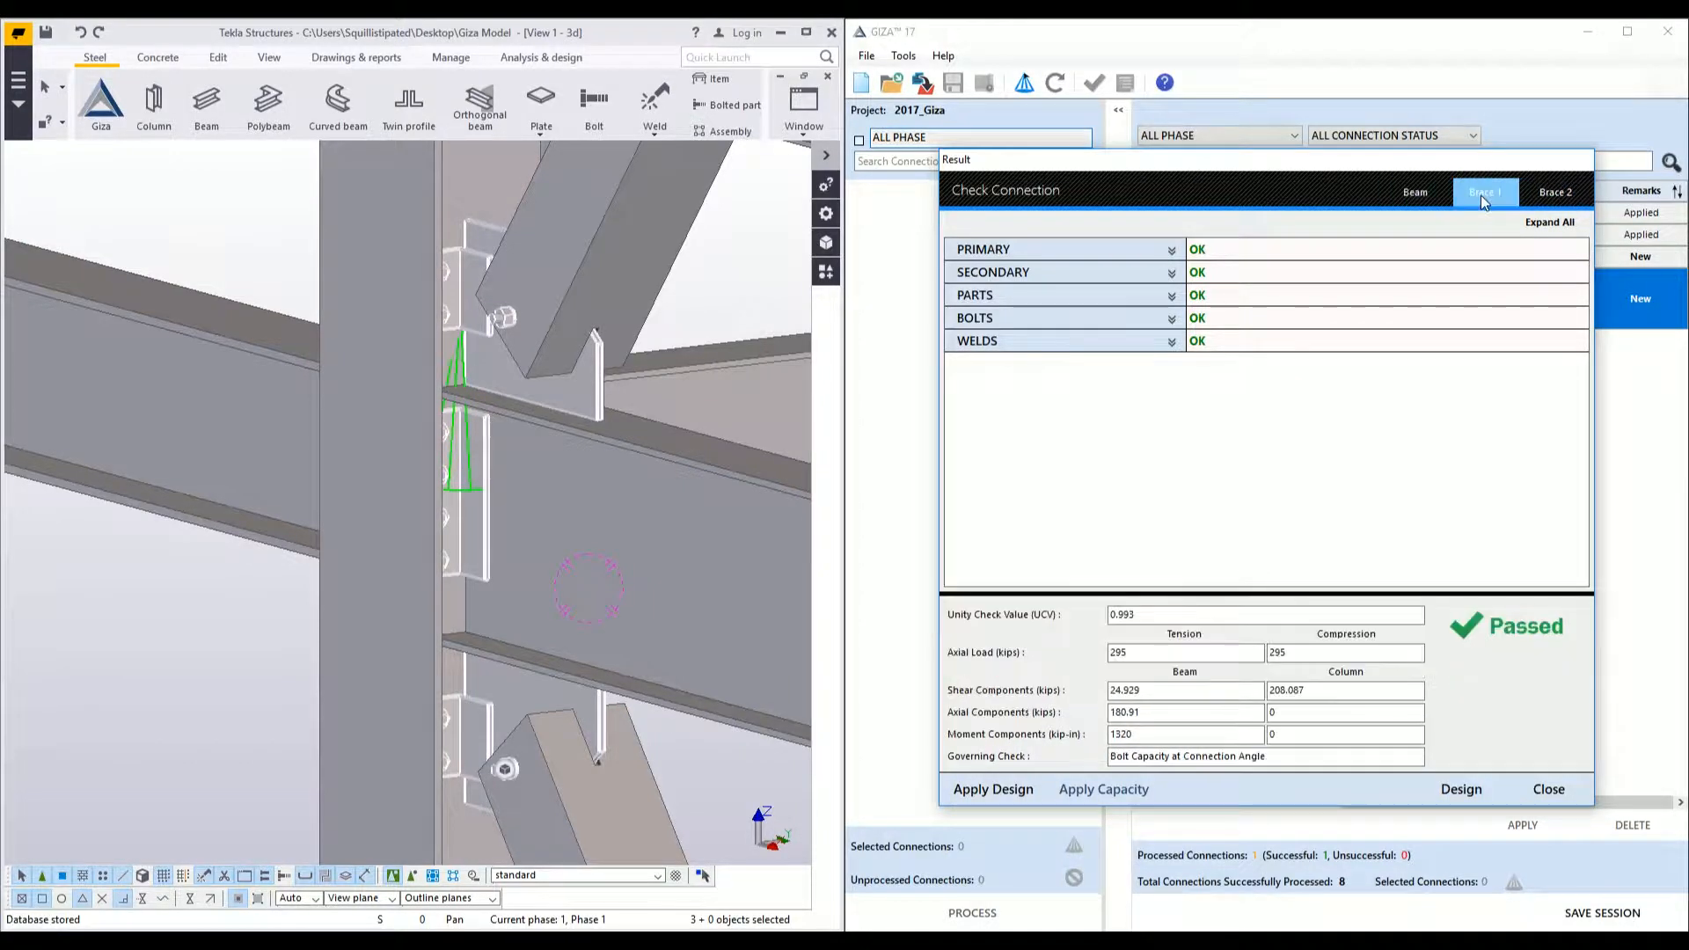
{"action": "left_click", "coordinate": [1415, 191]}
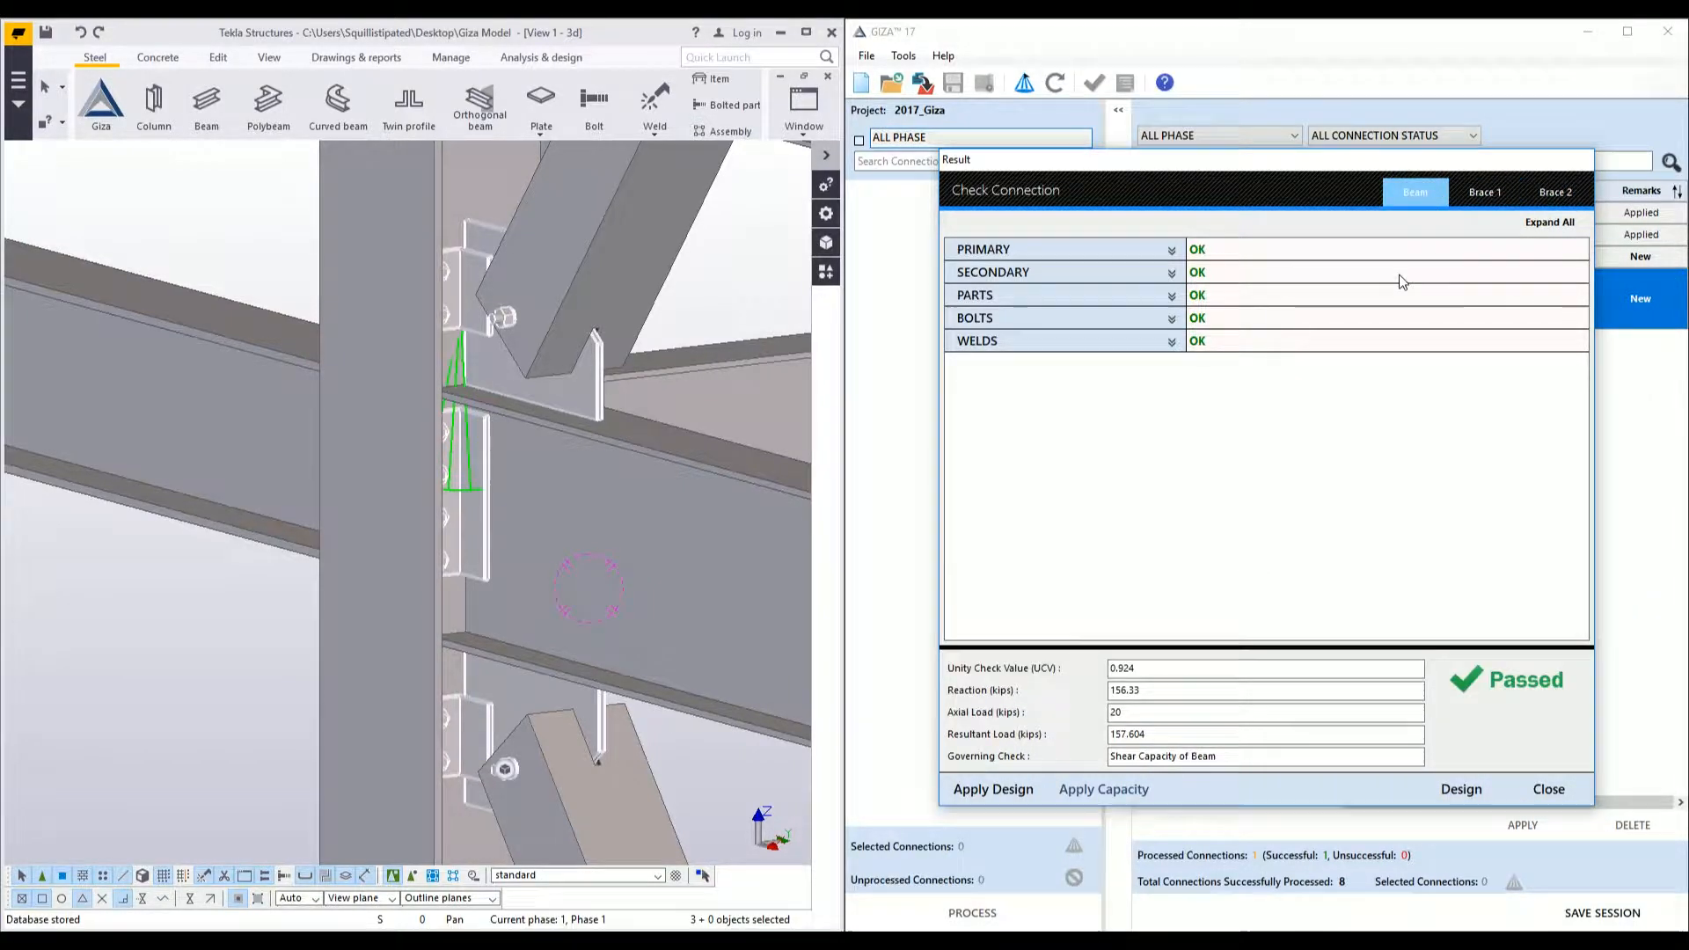
- Apply the new K-brace connection design to the model and confirm the change
{"action": "left_click", "coordinate": [1031, 790]}
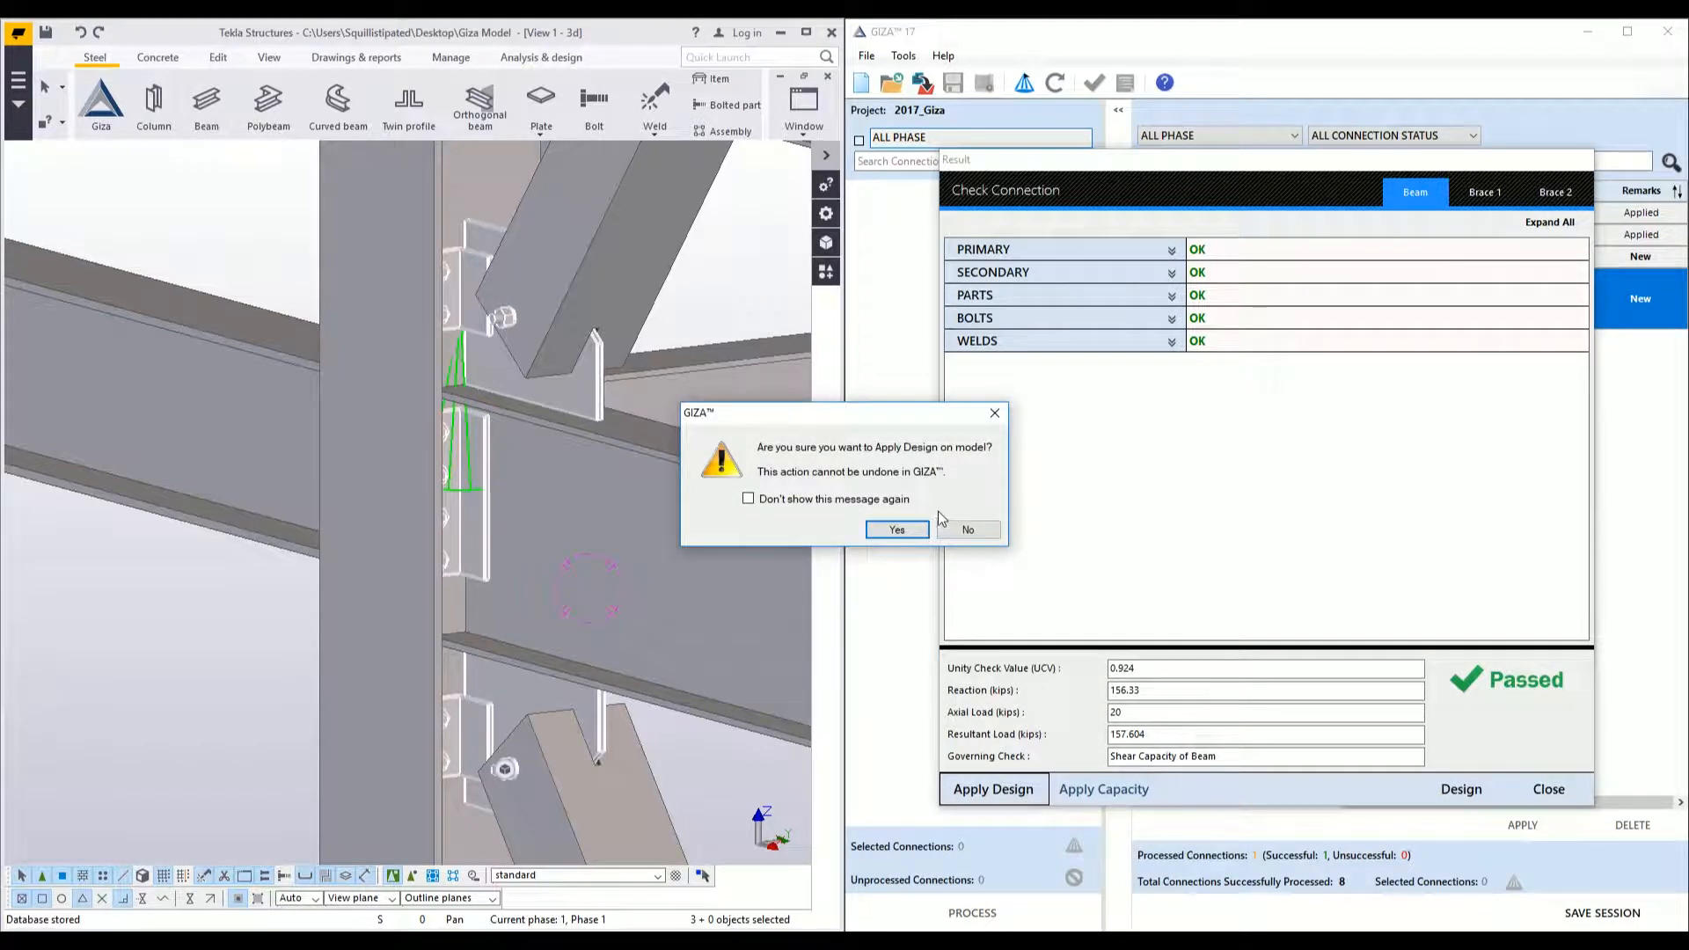
{"action": "left_click", "coordinate": [919, 528]}
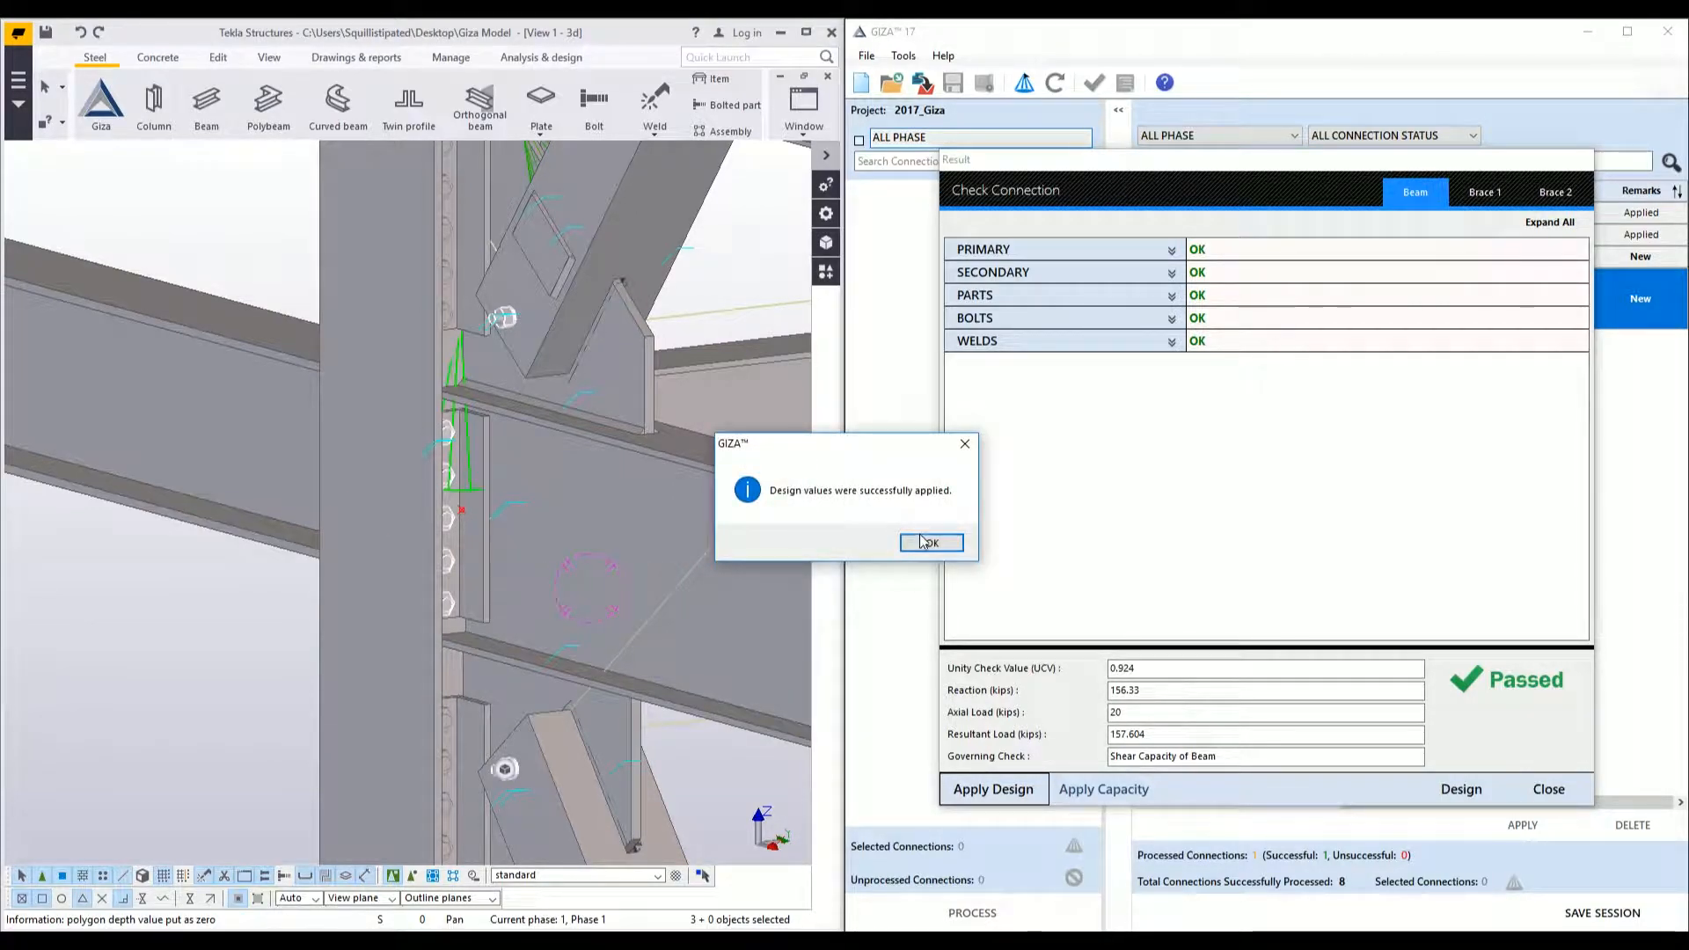
{"action": "left_click", "coordinate": [920, 541]}
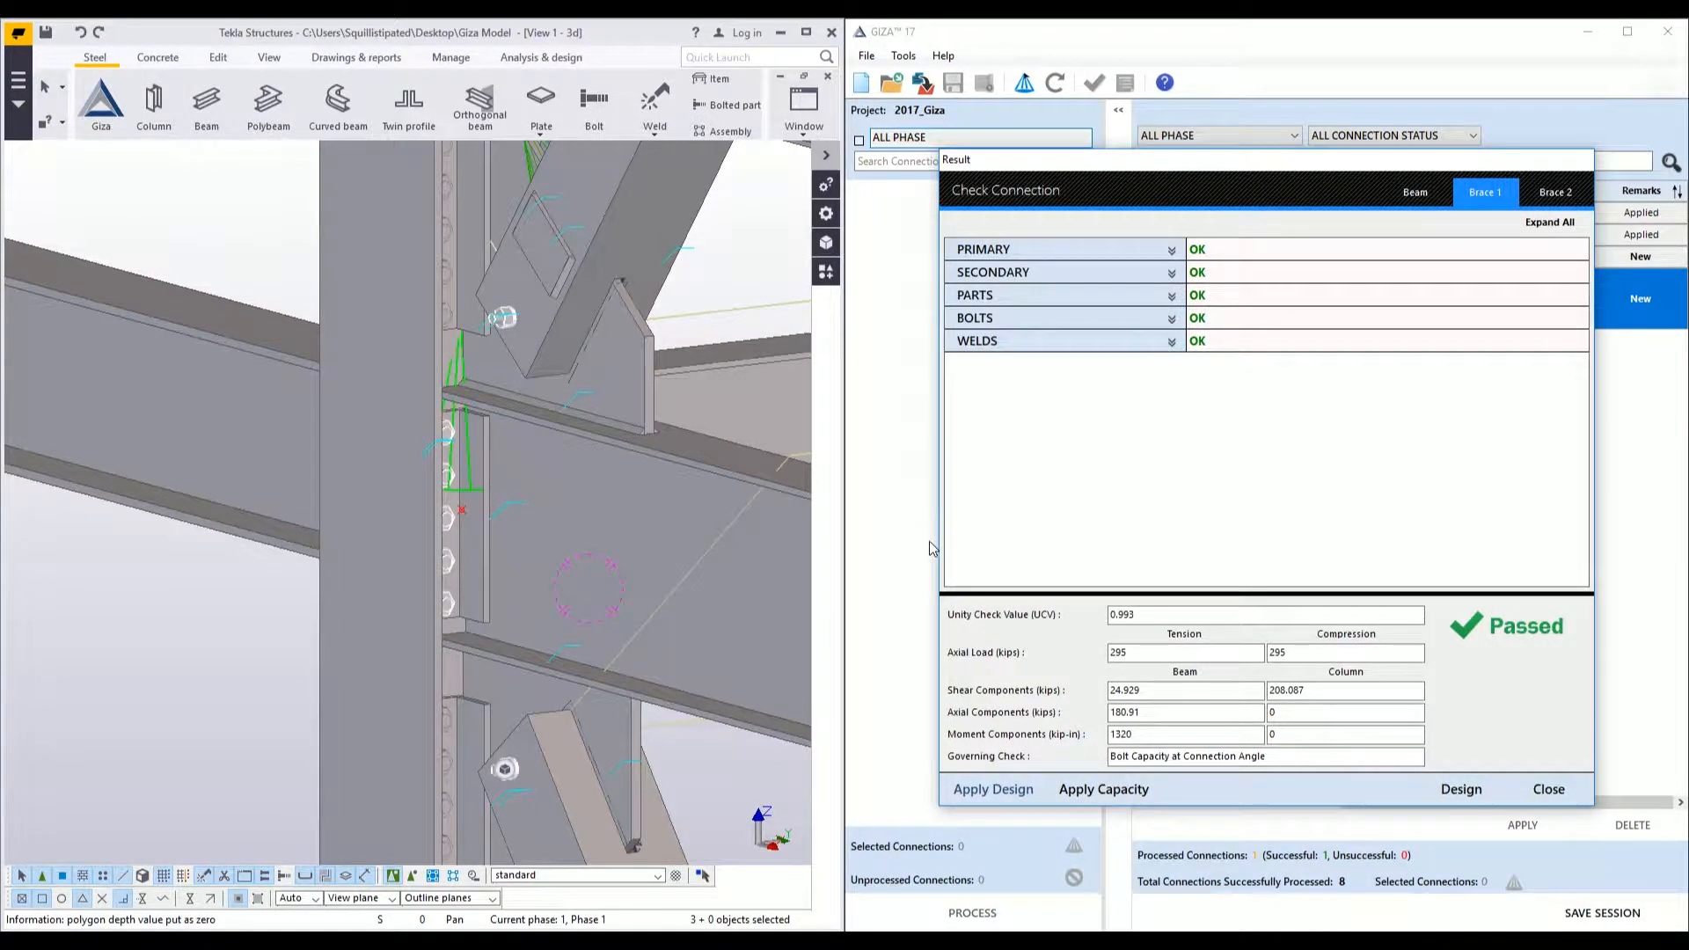
- Apply the connection capacity to the redesigned K-brace connection and inspect it in the 3D model
{"action": "left_click", "coordinate": [1058, 781]}
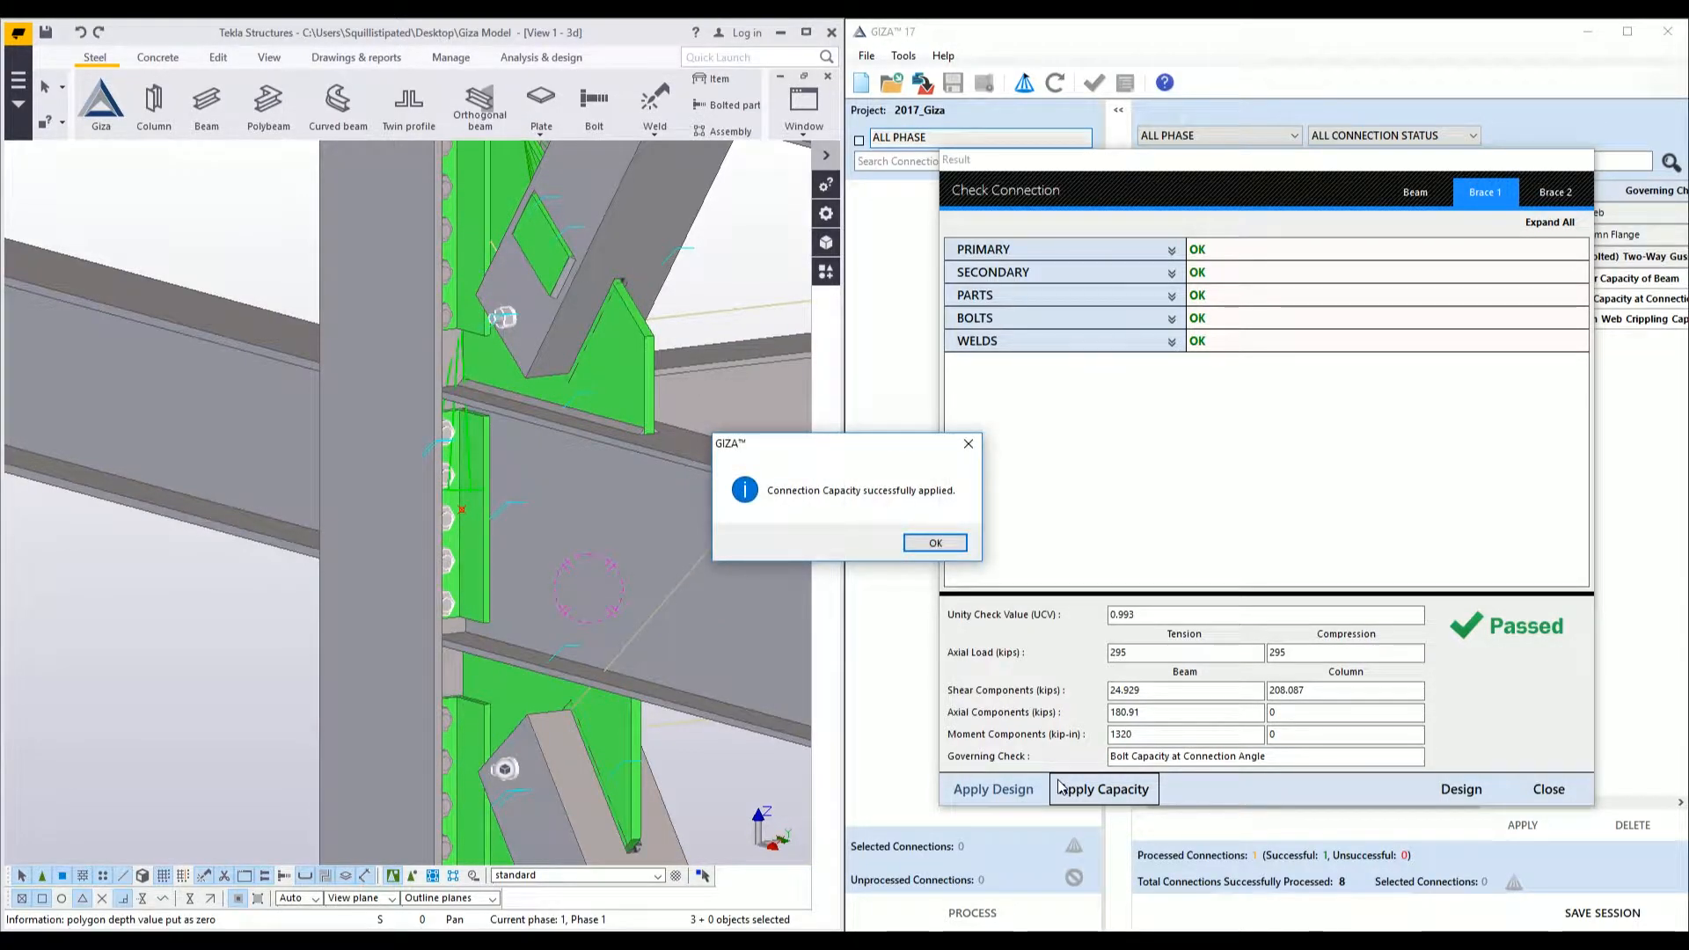
{"action": "left_click", "coordinate": [935, 543]}
{"action": "scroll", "coordinate": [715, 520], "scroll_direction": "down", "scroll_amount": 3}
{"action": "middle_click_drag", "start_coordinate": [499, 466], "coordinate": [536, 456]}
{"action": "scroll", "coordinate": [535, 456], "scroll_direction": "down", "scroll_amount": 1}
{"action": "scroll", "coordinate": [527, 459], "scroll_direction": "up", "scroll_amount": 4}
{"action": "scroll", "coordinate": [510, 467], "scroll_direction": "down", "scroll_amount": 2}
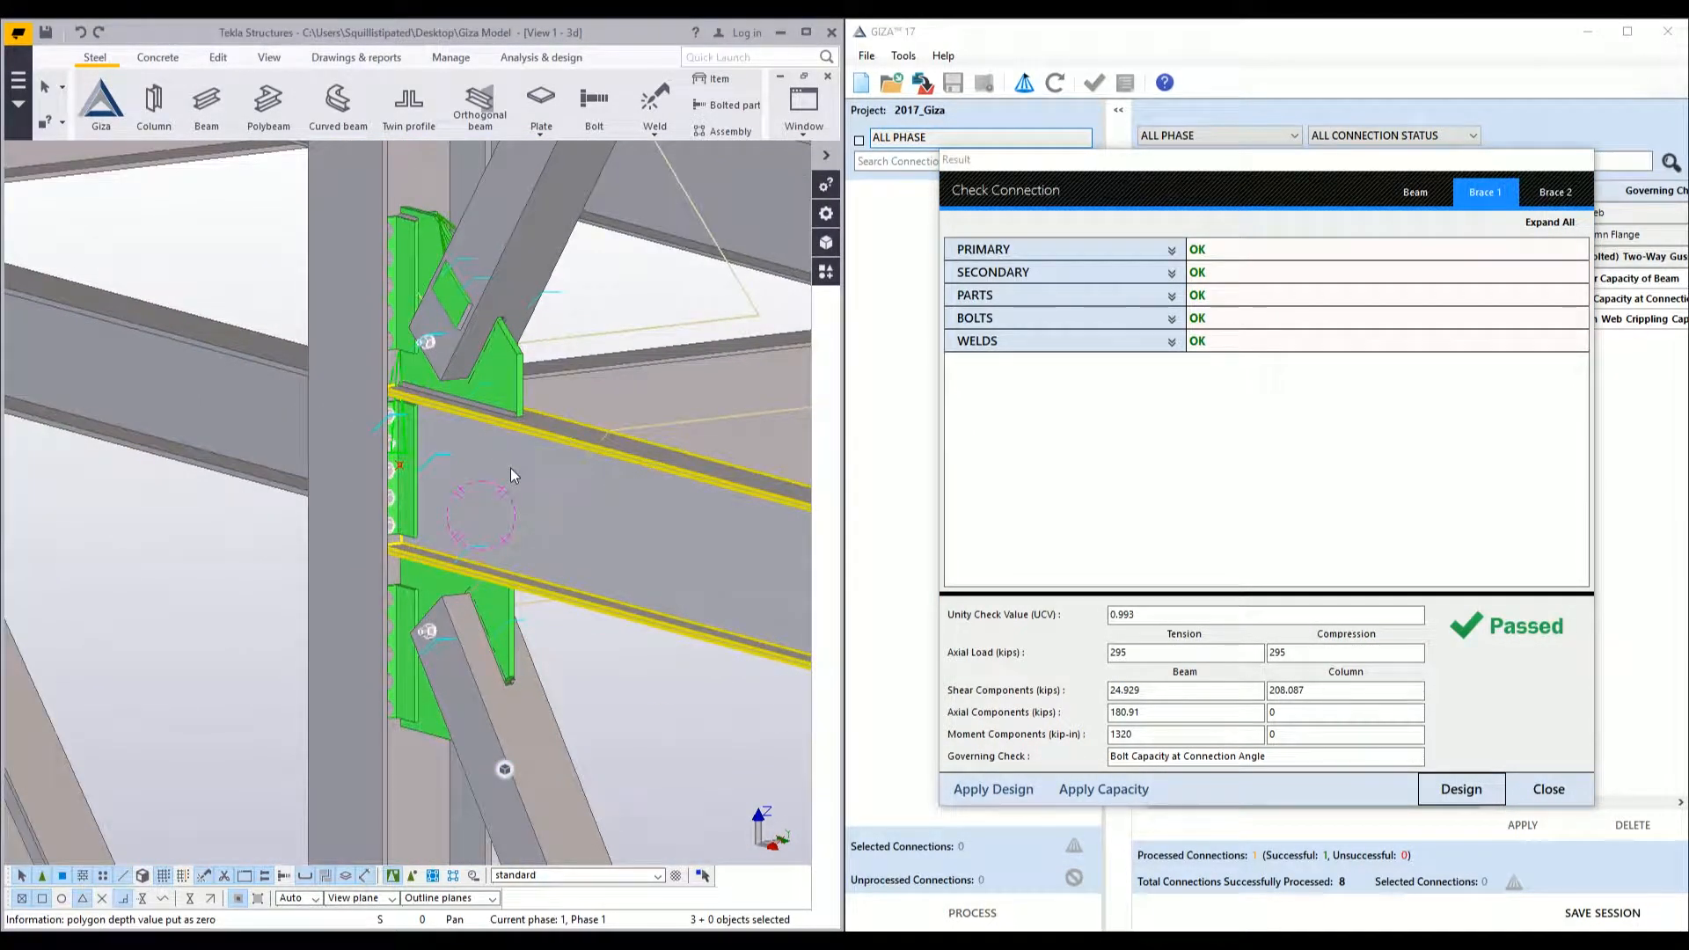